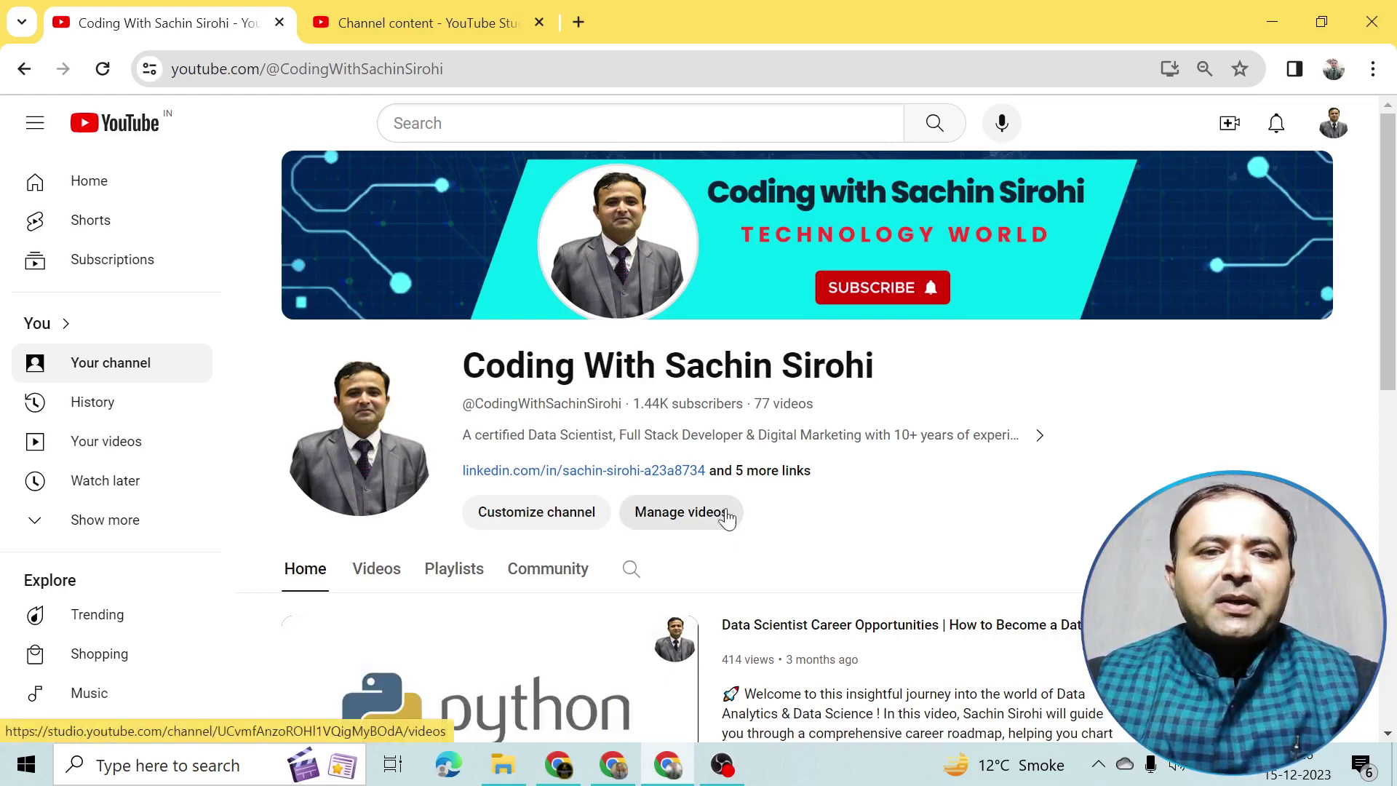
# - Open the Promotions section of the channel content in YouTube Studio
pyautogui.click(434, 19)
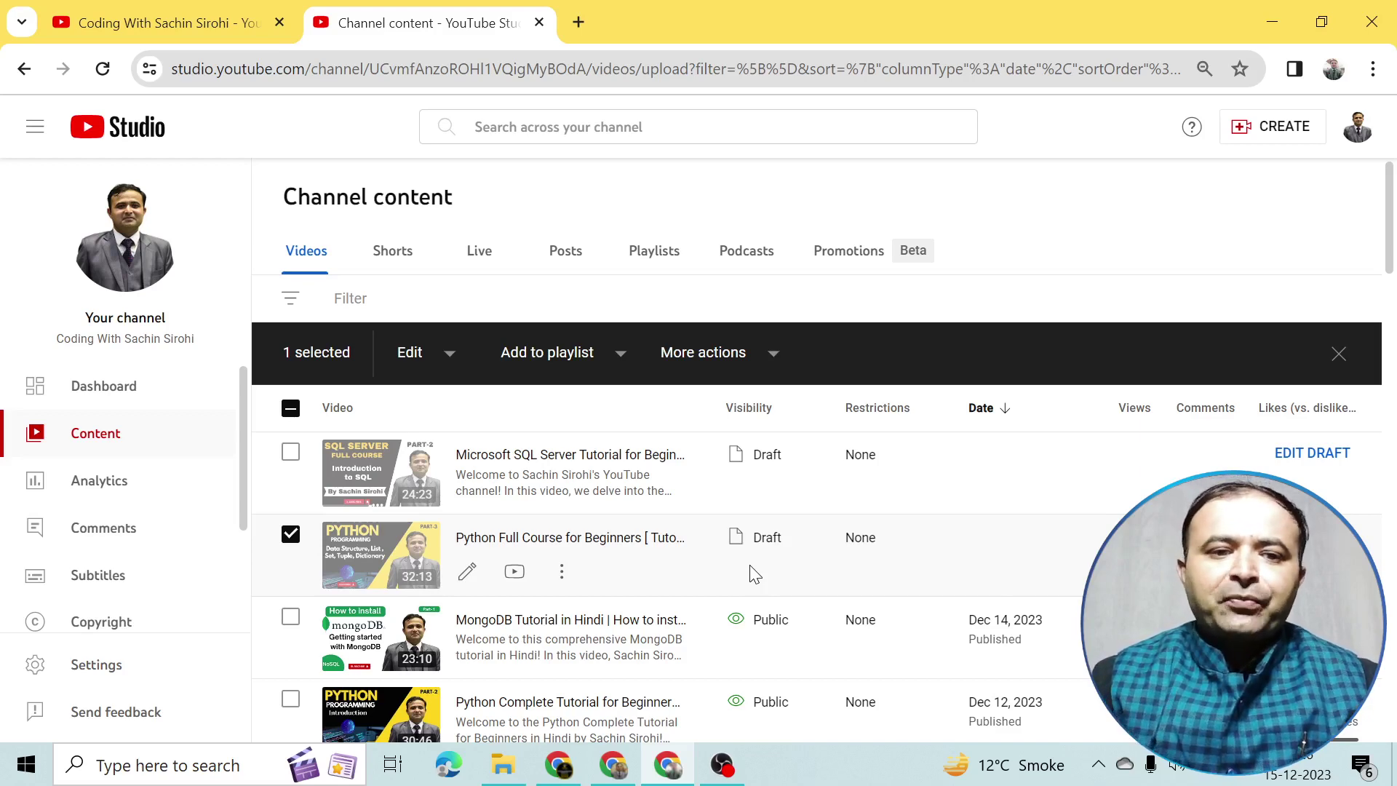
pyautogui.click(834, 256)
pyautogui.scroll(-1, 905, 397)
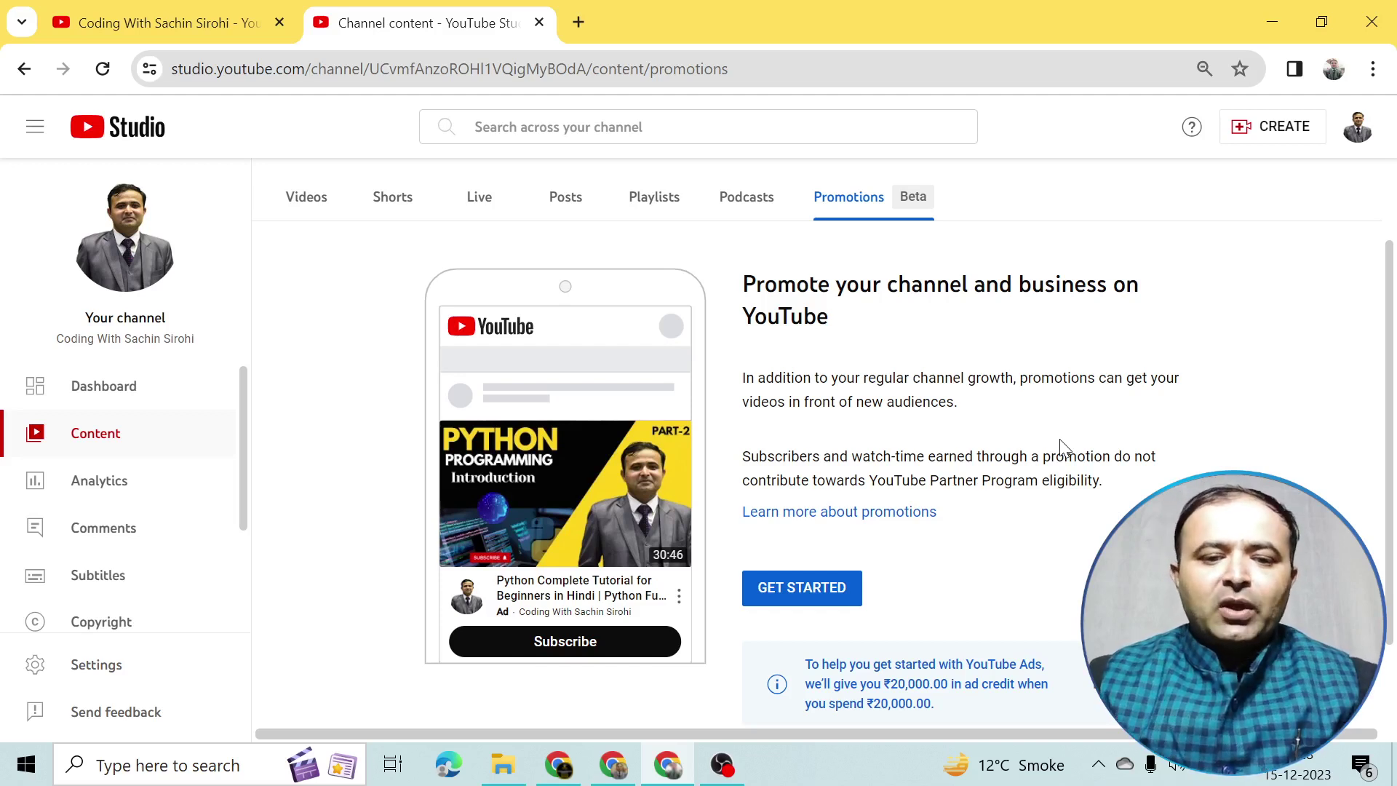
# - Switch to the browser window with the "google ads" search results, open the sponsored Google Ads site and start the sign-up
pyautogui.click(625, 768)
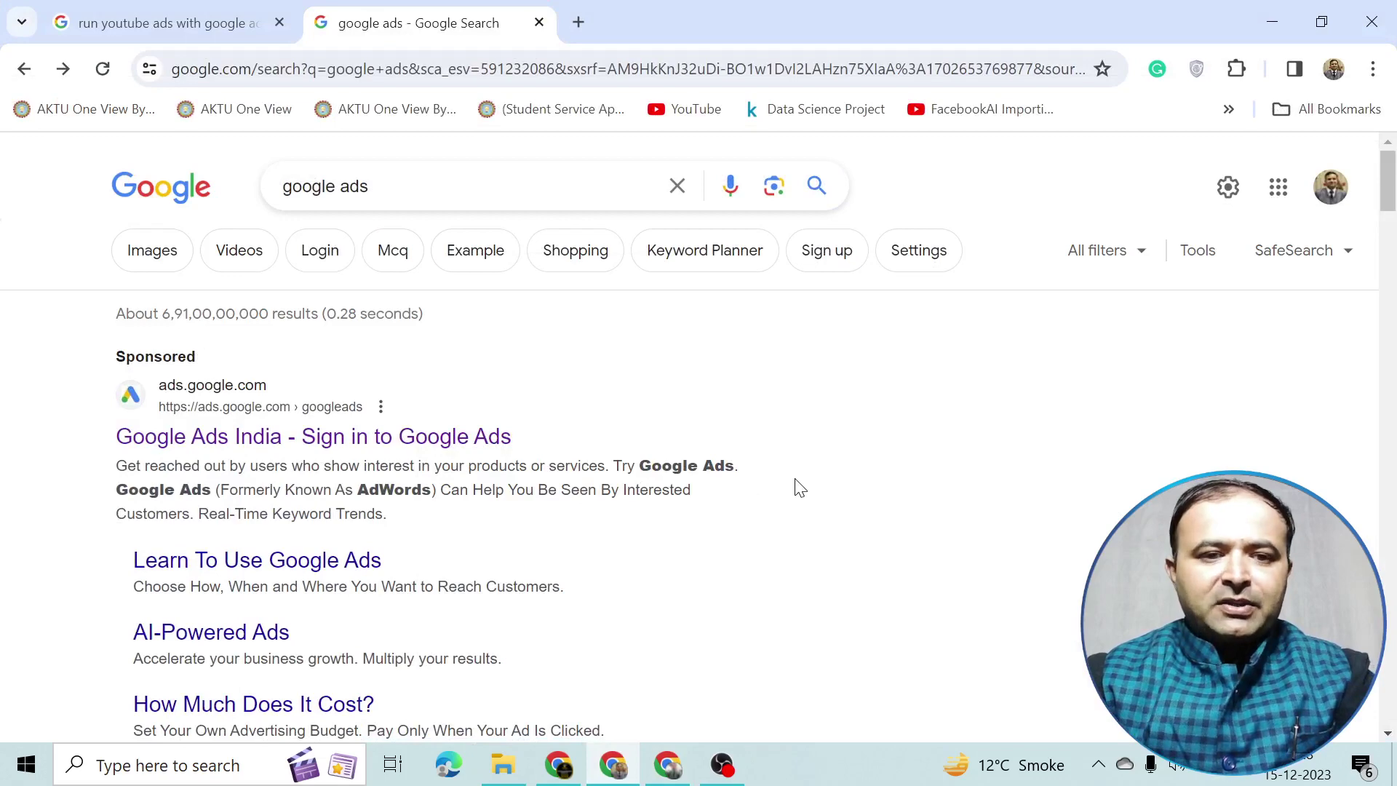
pyautogui.hotkey('ctrl', '+')
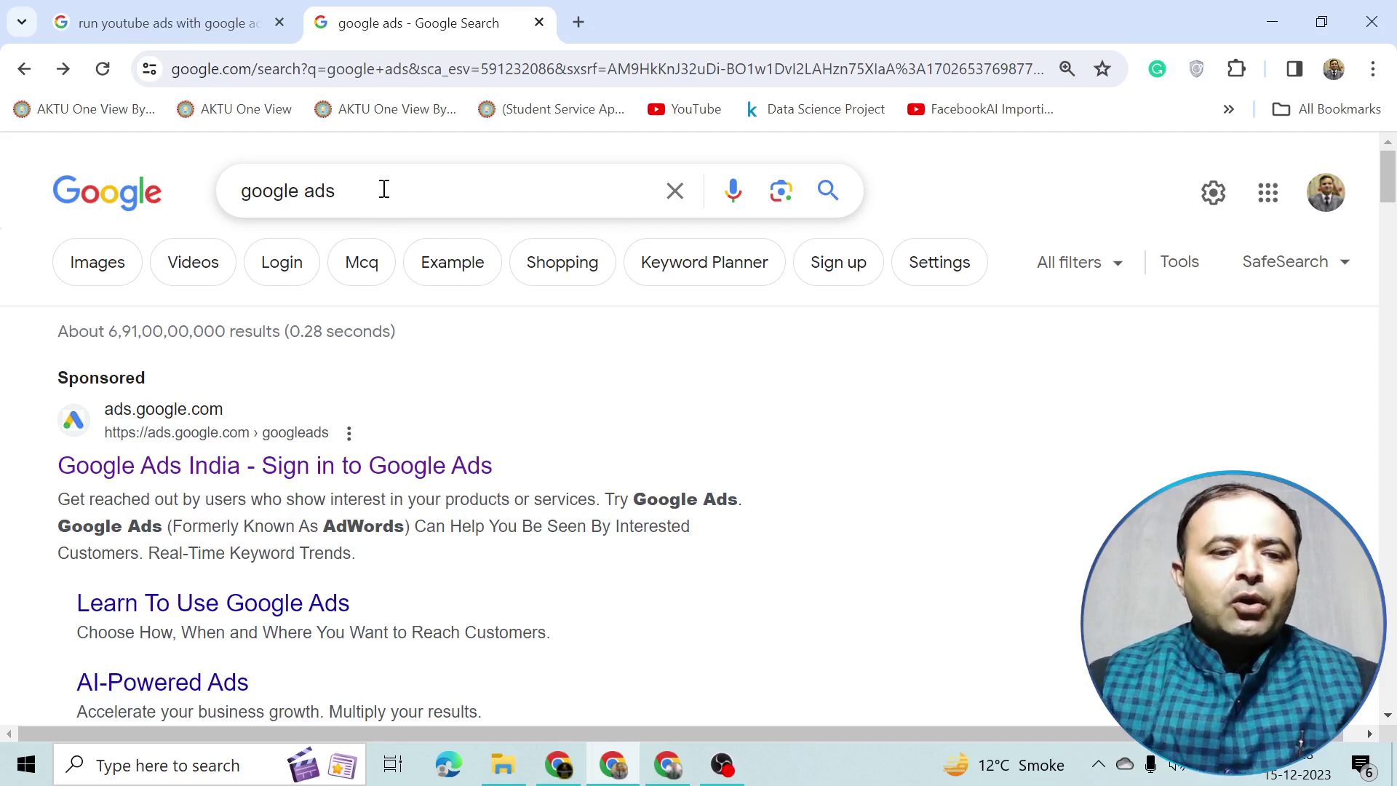
pyautogui.click(186, 421)
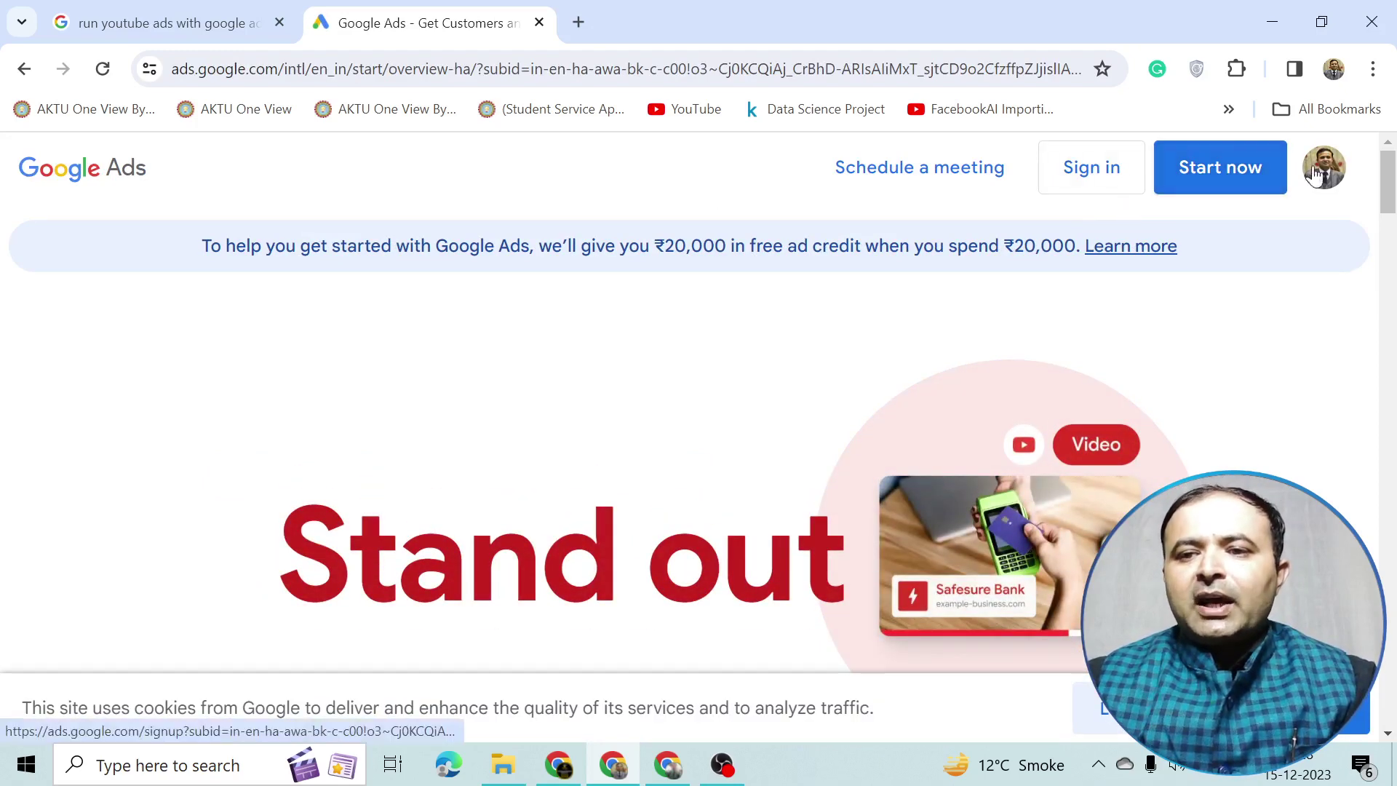
pyautogui.click(1233, 172)
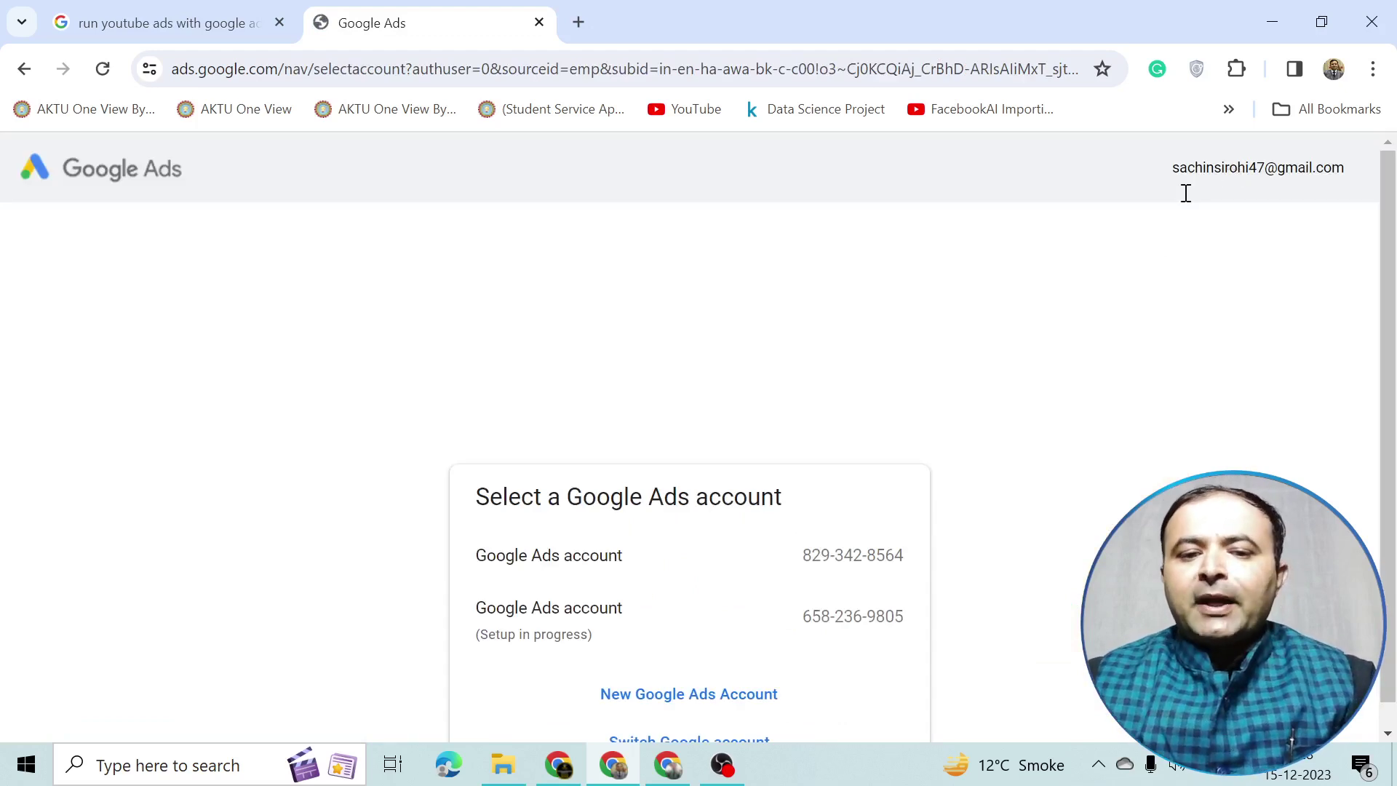
# - Request a new Google Ads account and resume the unfinished account setup from today
pyautogui.scroll(-1, 1099, 348)
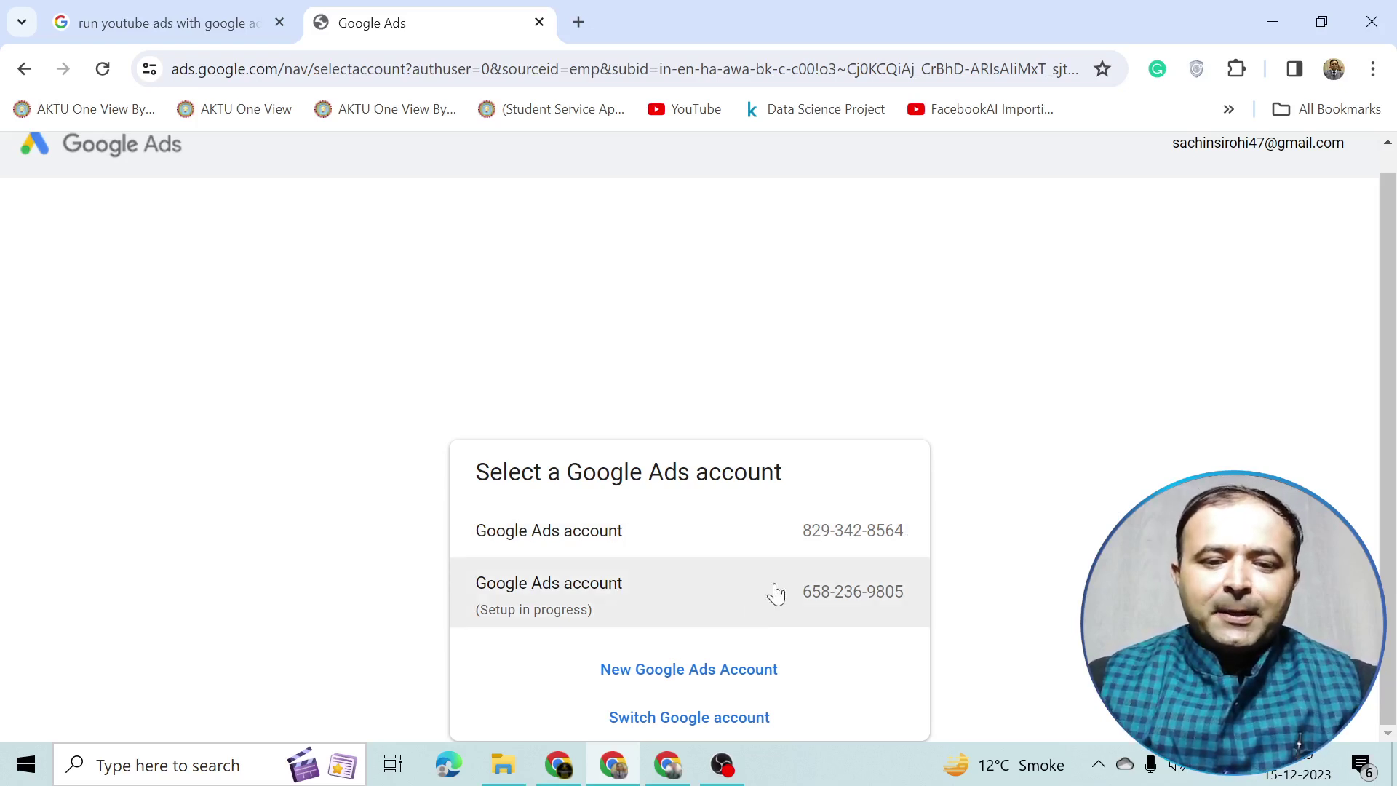
pyautogui.click(713, 671)
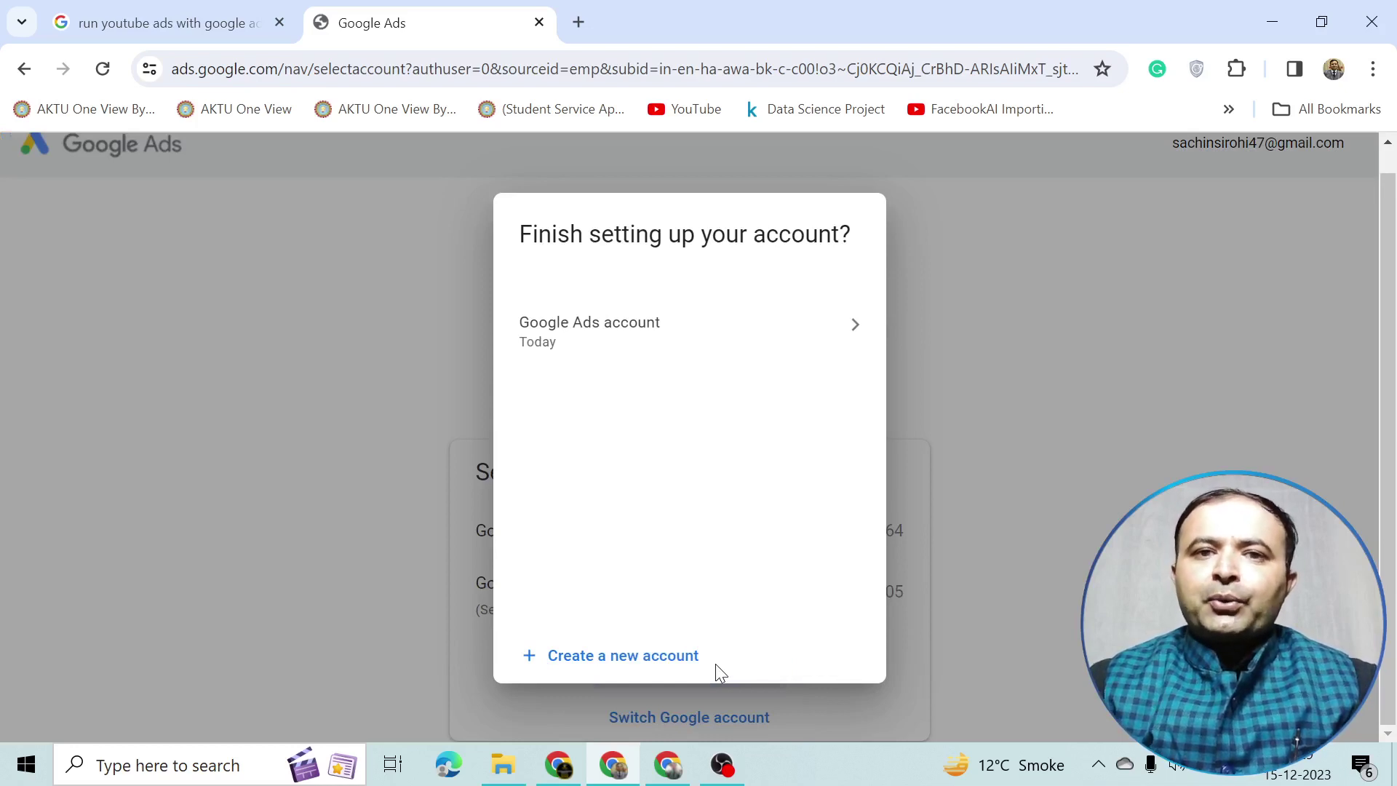
pyautogui.click(611, 324)
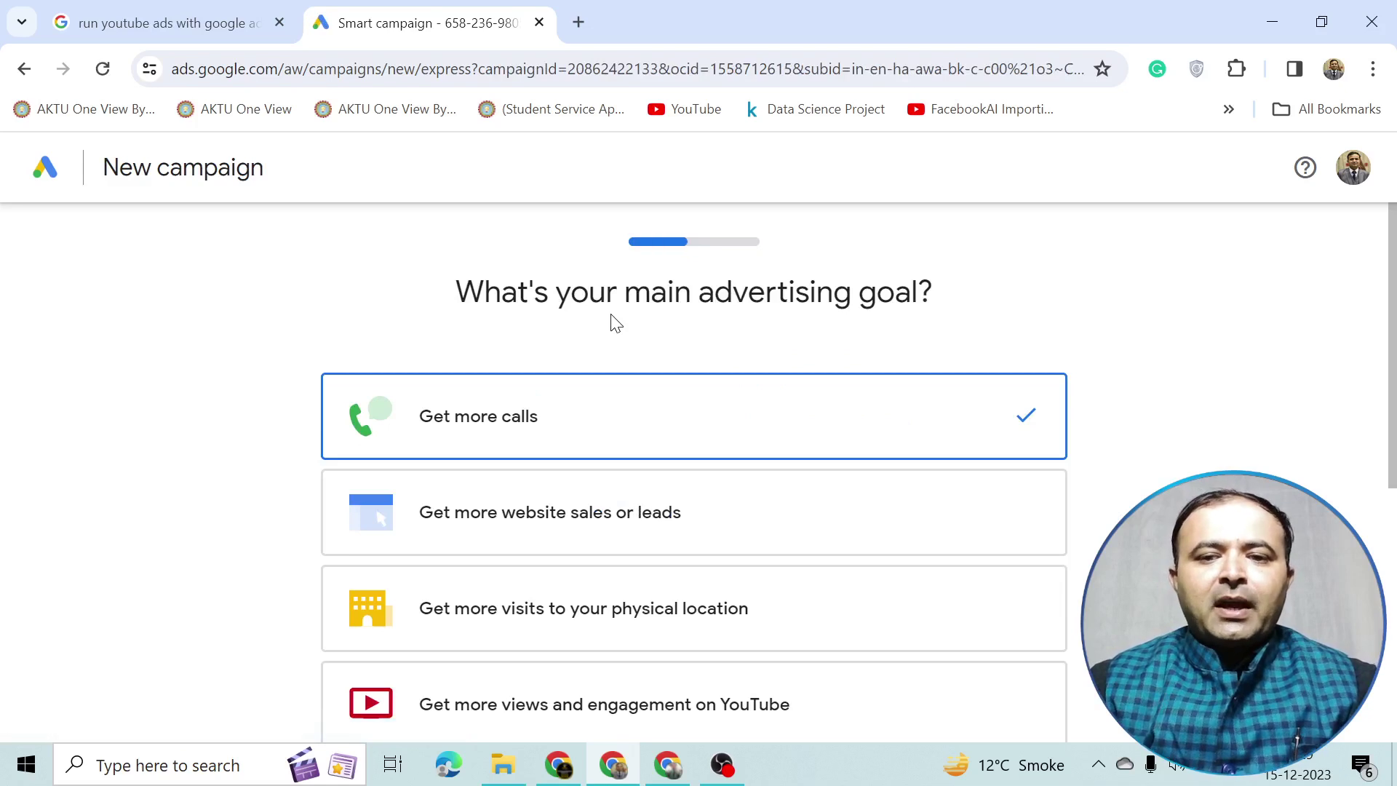
# - Review the advertising goal options and the dashboard of the active data science course campaign in the other browser window
pyautogui.scroll(-2, 728, 364)
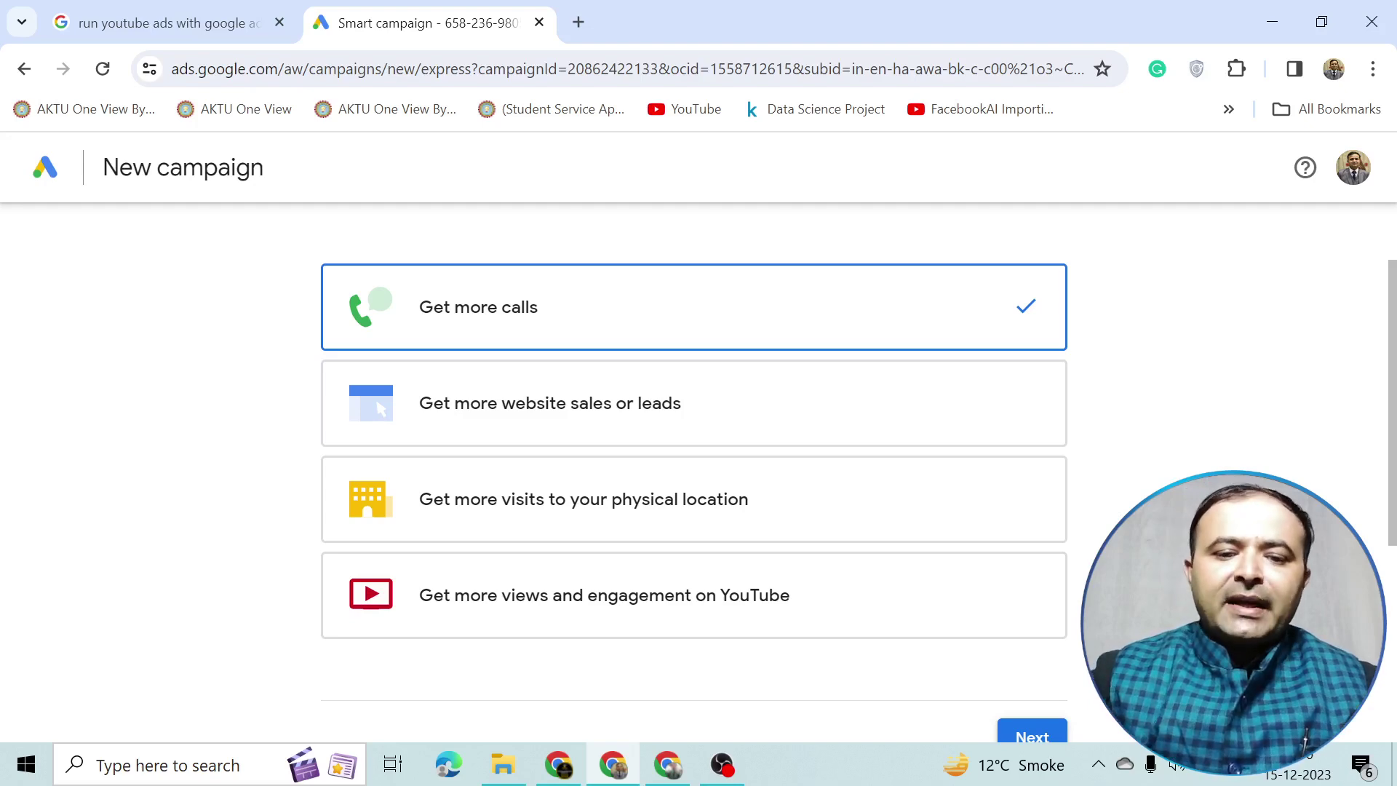
pyautogui.click(558, 765)
pyautogui.scroll(10, 749, 542)
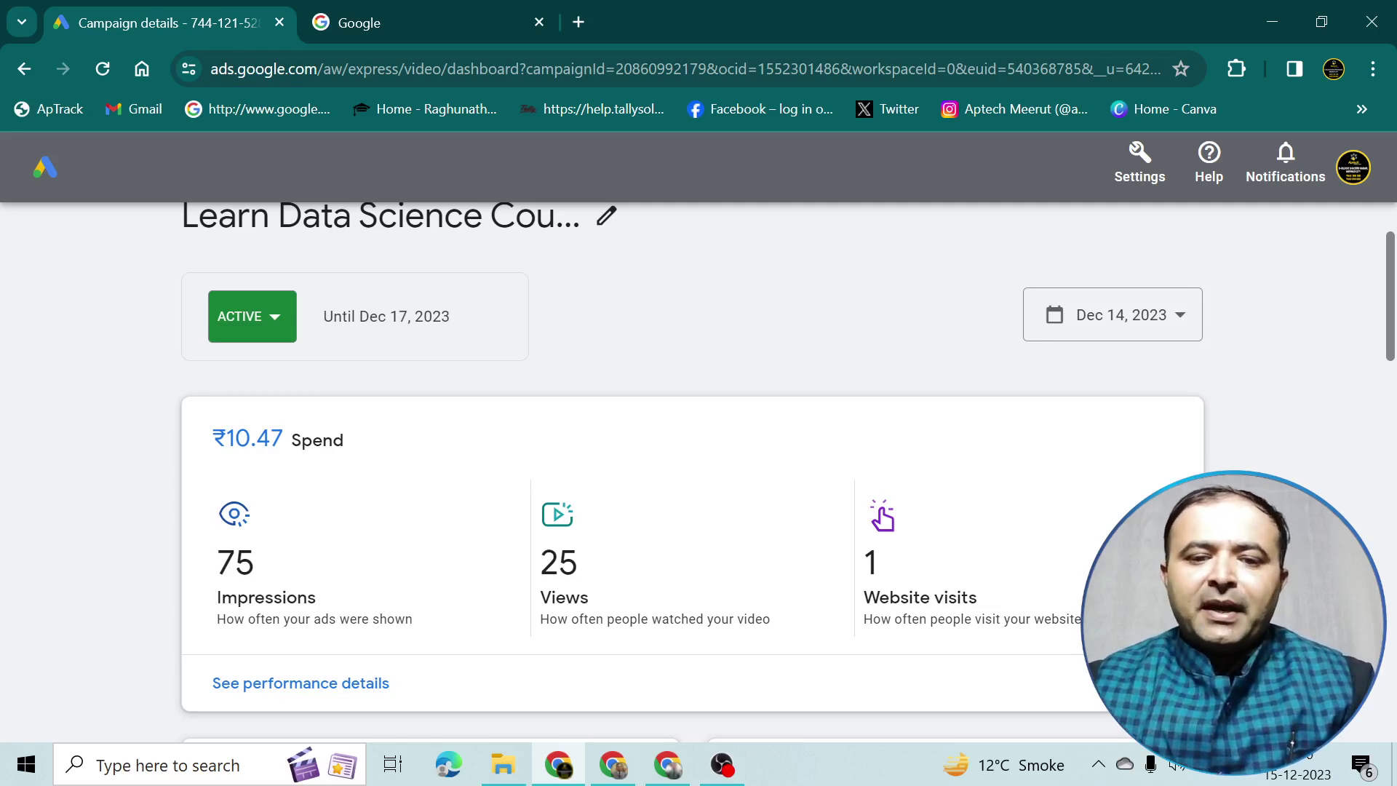
pyautogui.click(612, 766)
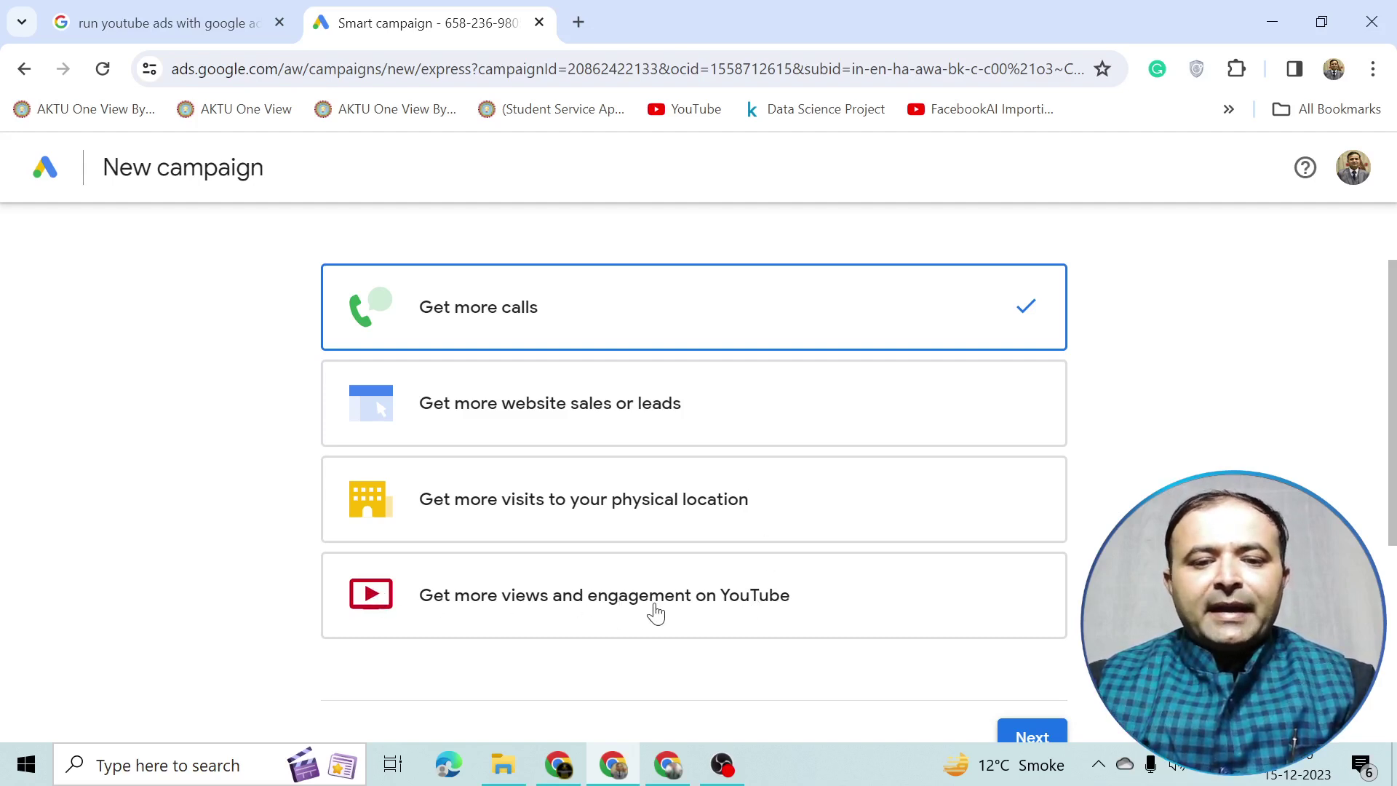
# - Set the advertising goal to "Get more views and engagement on YouTube" and focus the ad on driving video views and traffic to a website
pyautogui.click(714, 615)
pyautogui.scroll(-1, 713, 615)
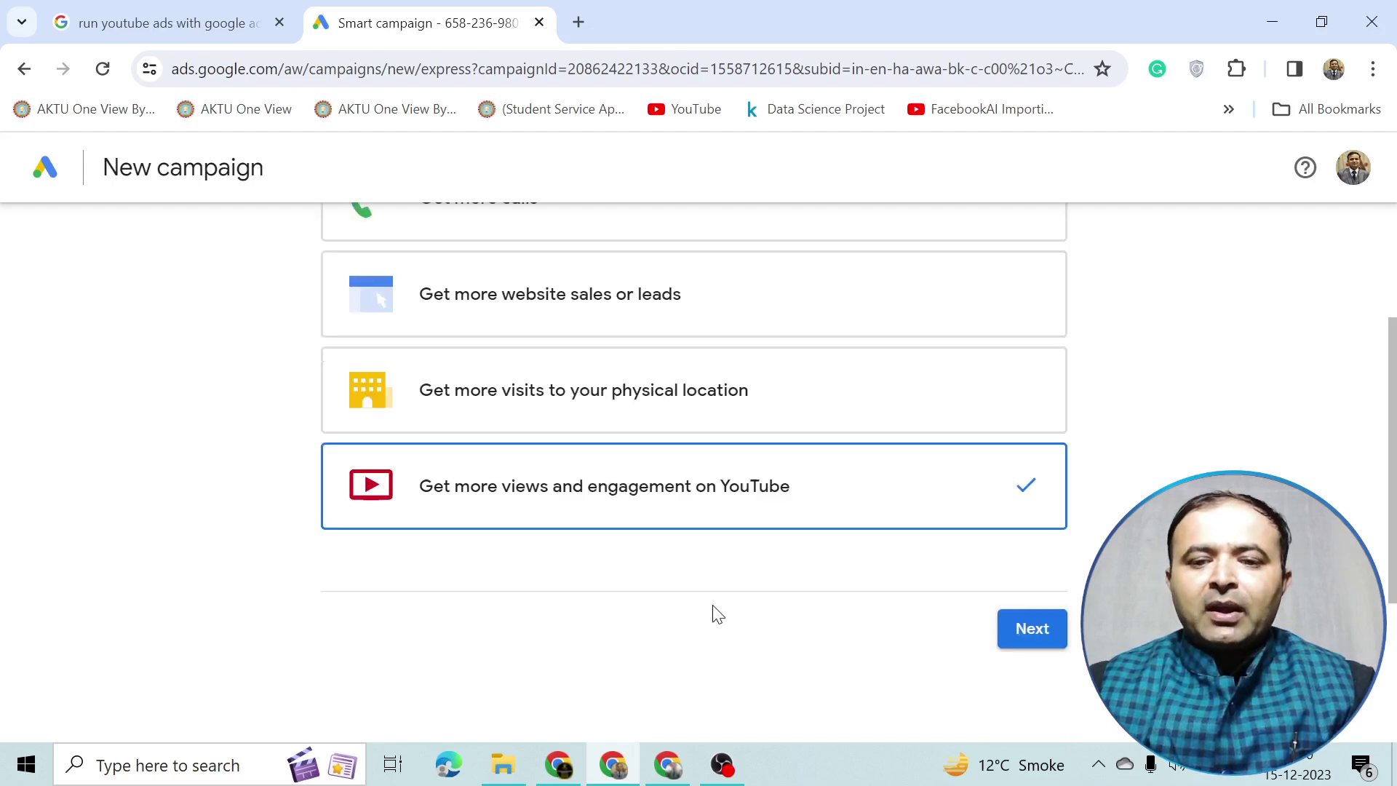
pyautogui.scroll(1, 714, 615)
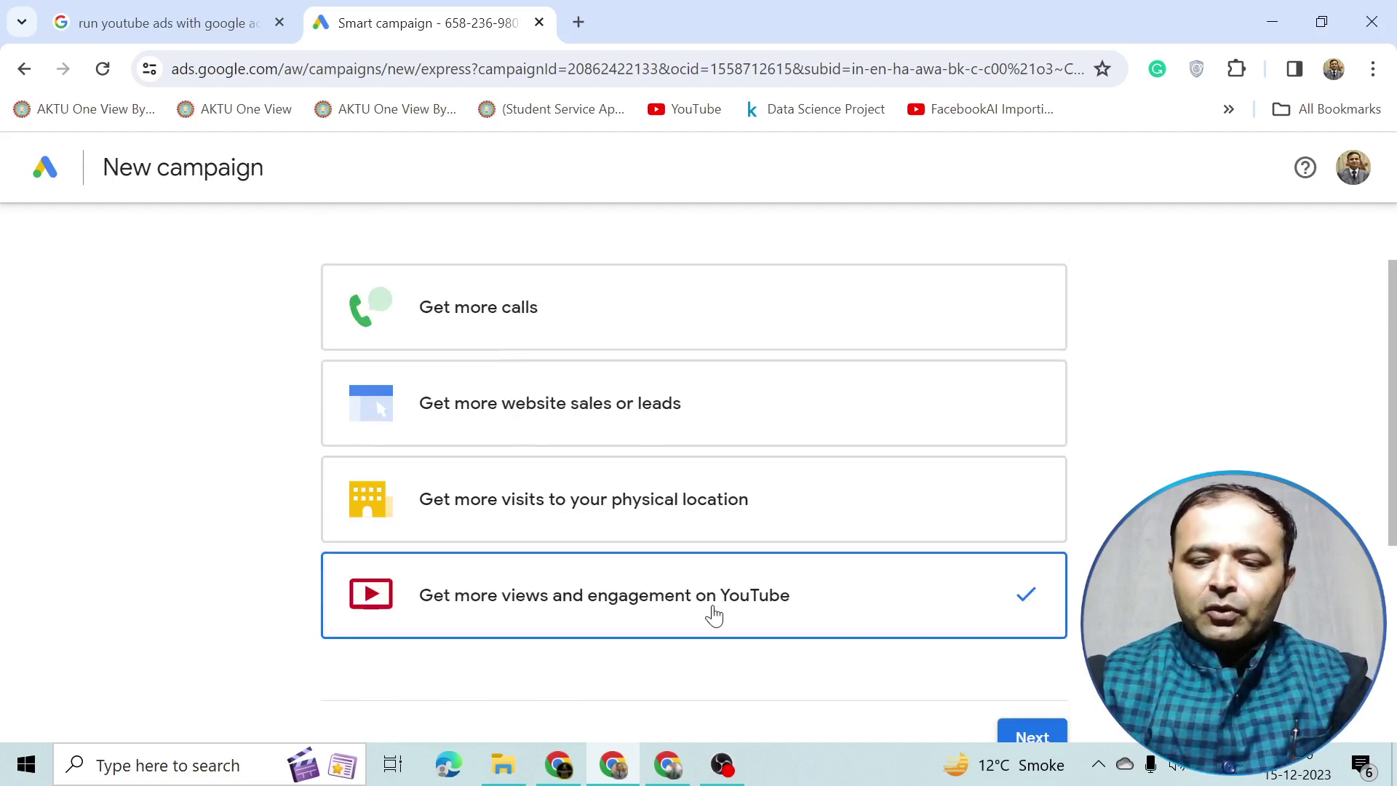
pyautogui.hotkey('ctrl', '-')
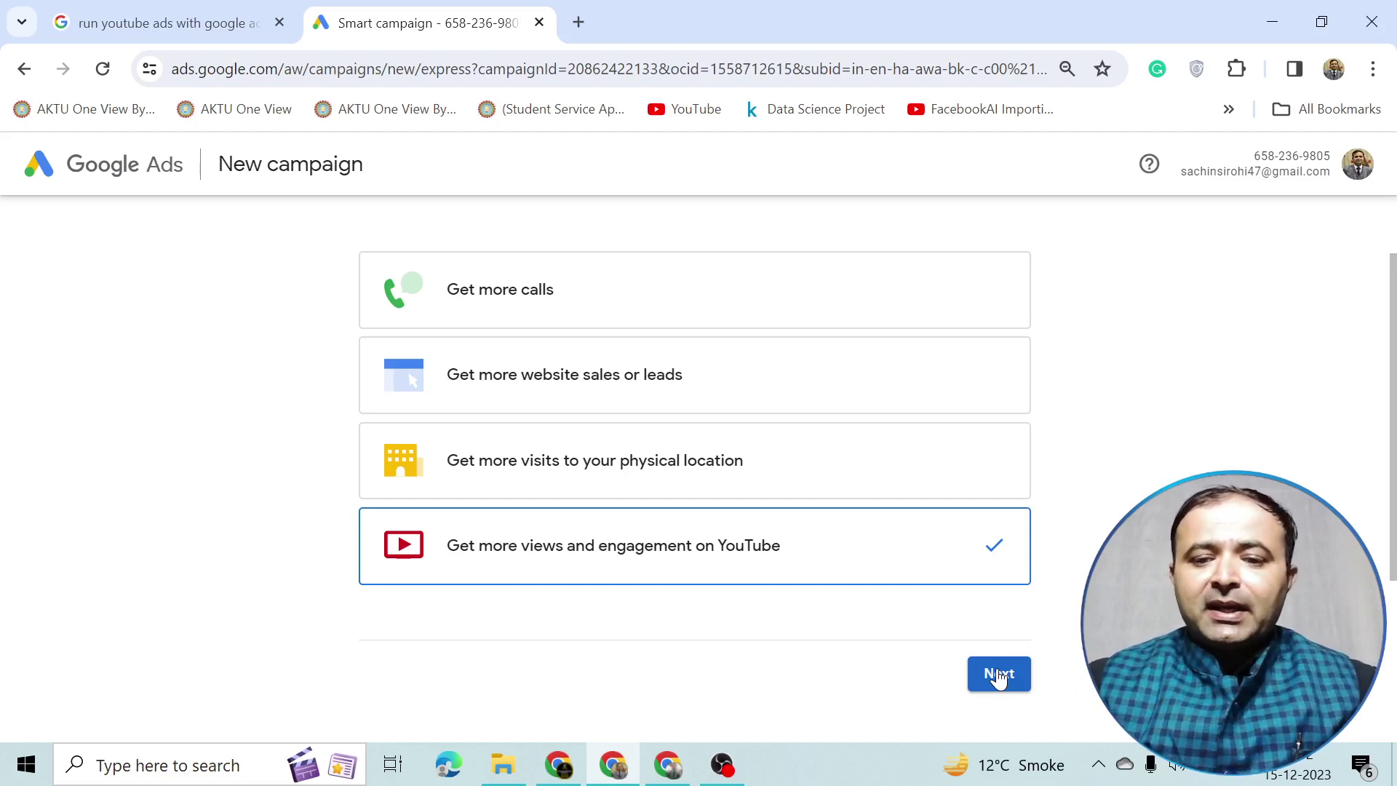
pyautogui.click(999, 675)
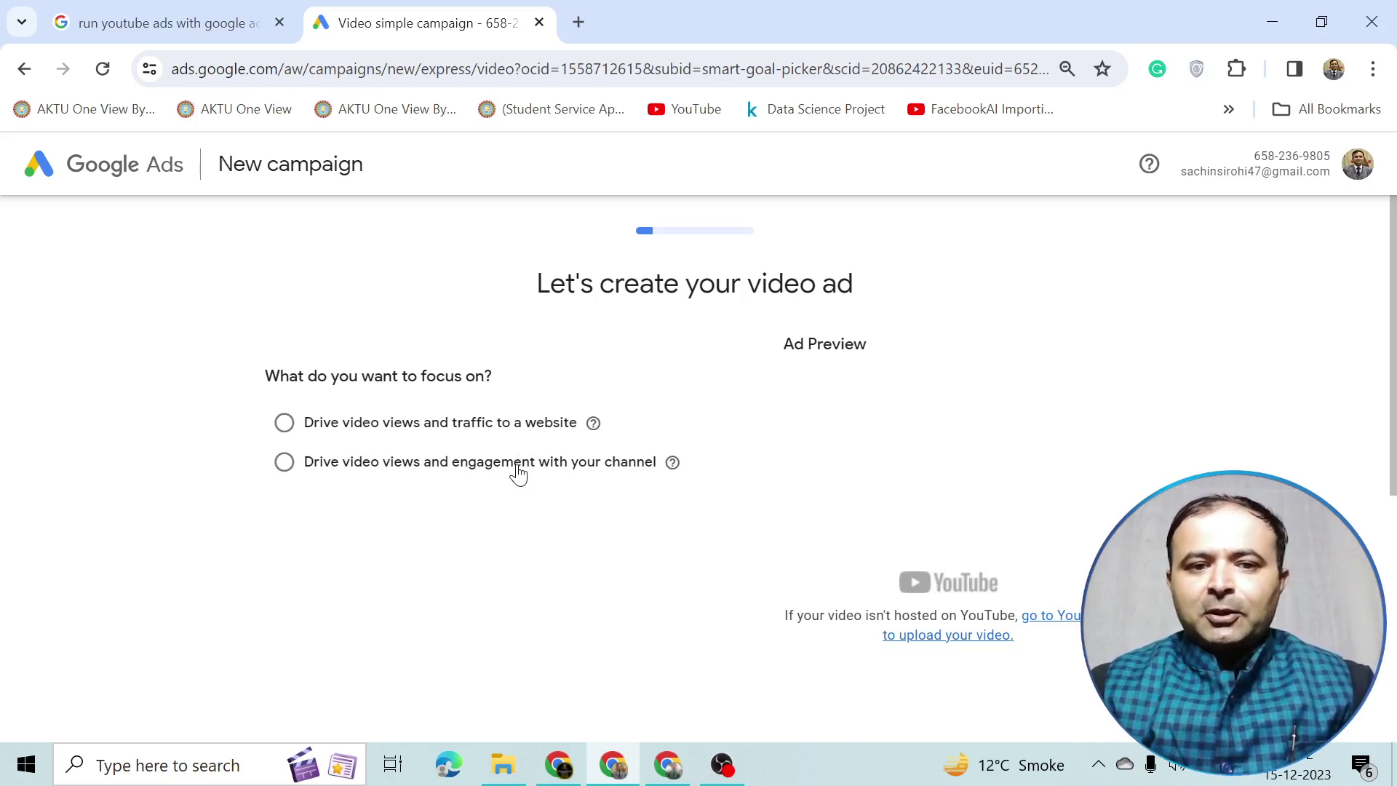
pyautogui.click(491, 432)
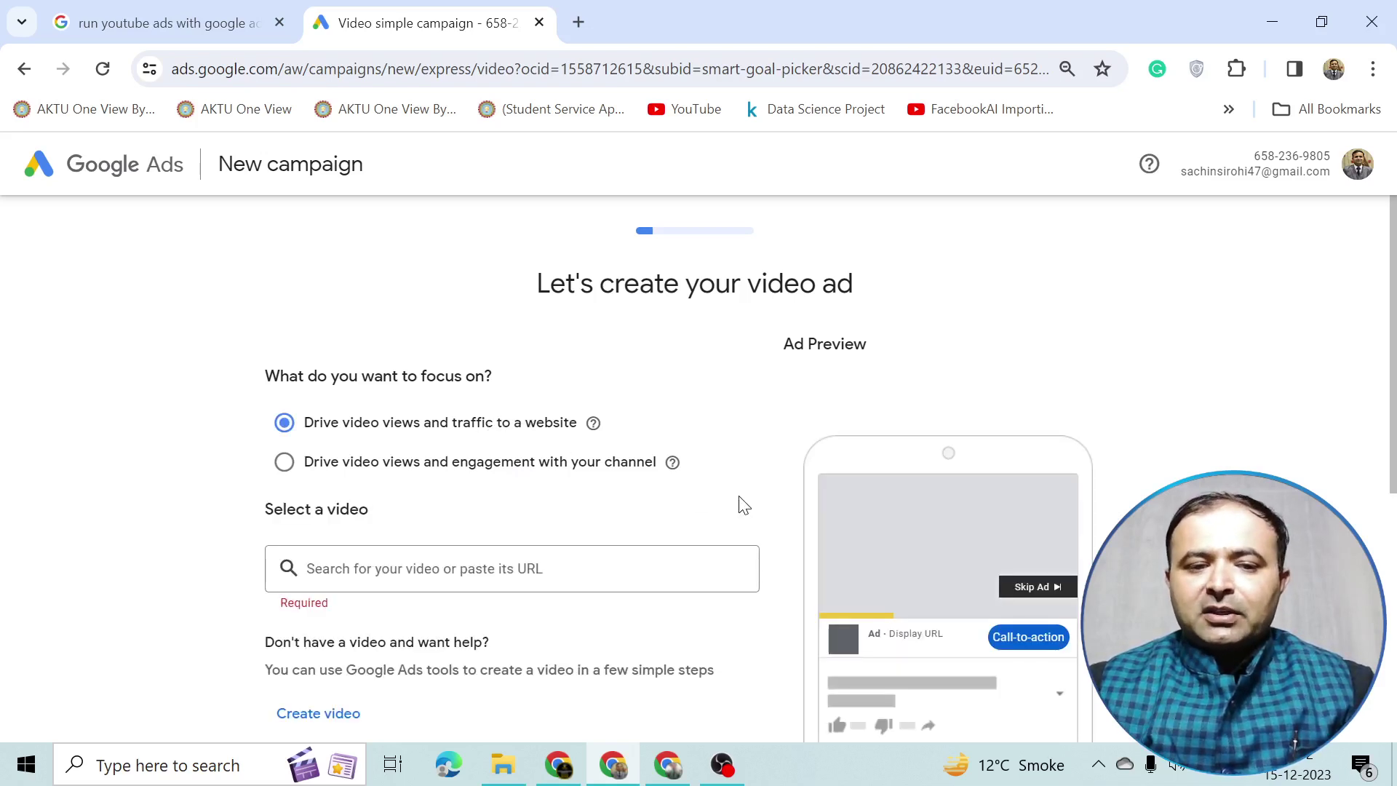
pyautogui.scroll(-1, 742, 505)
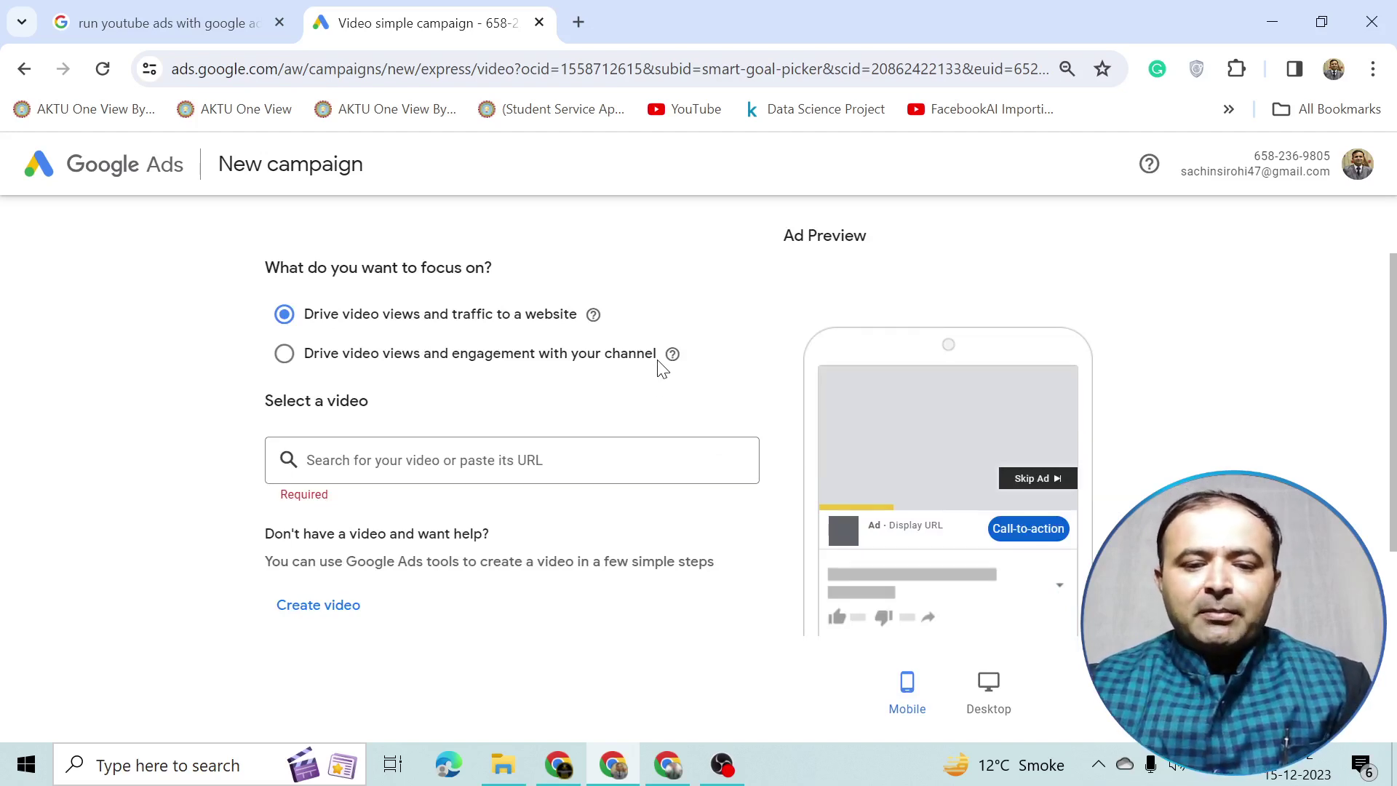
# - Switch to the YouTube browser window and open the MongoDB Tutorial in Hindi from the channel's videos
pyautogui.click(668, 766)
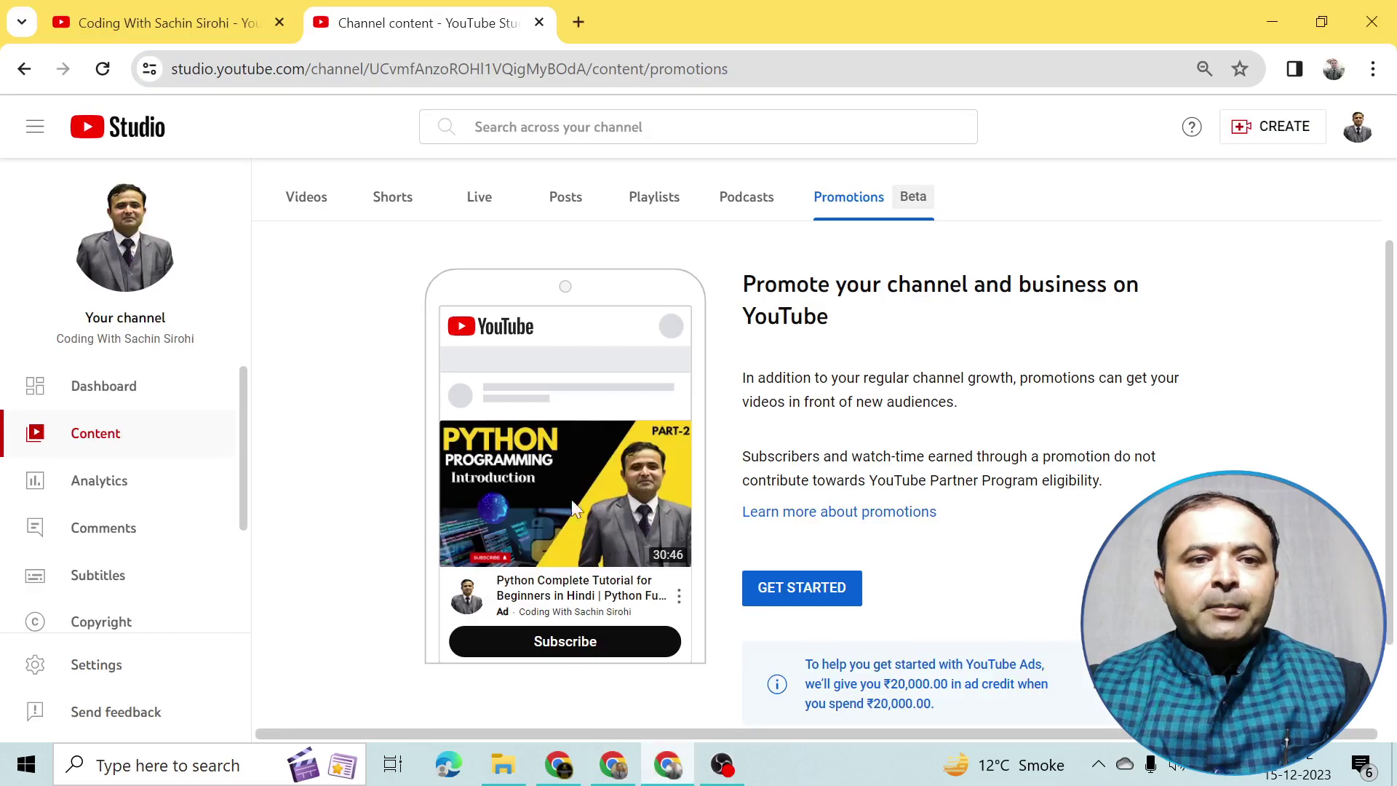
pyautogui.click(182, 22)
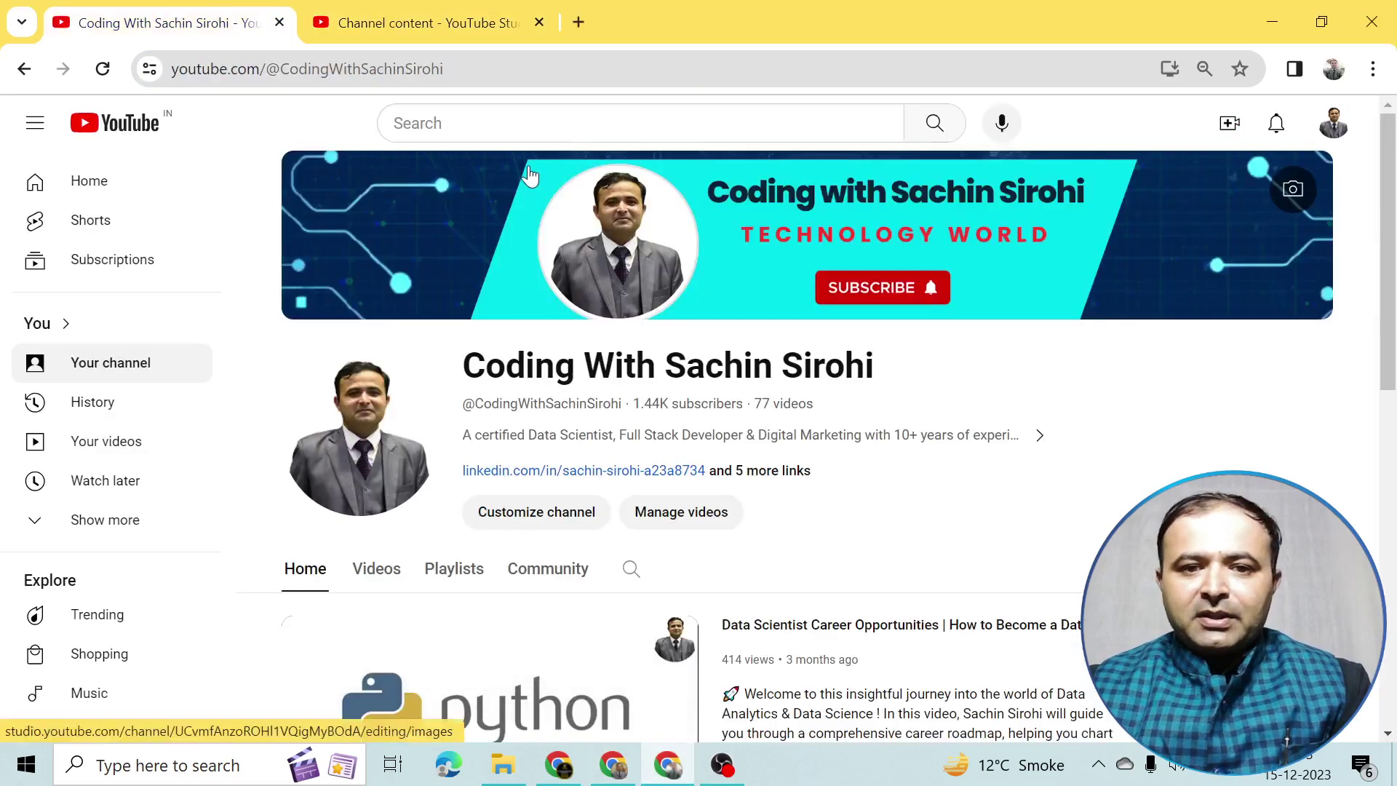
pyautogui.scroll(-2, 646, 337)
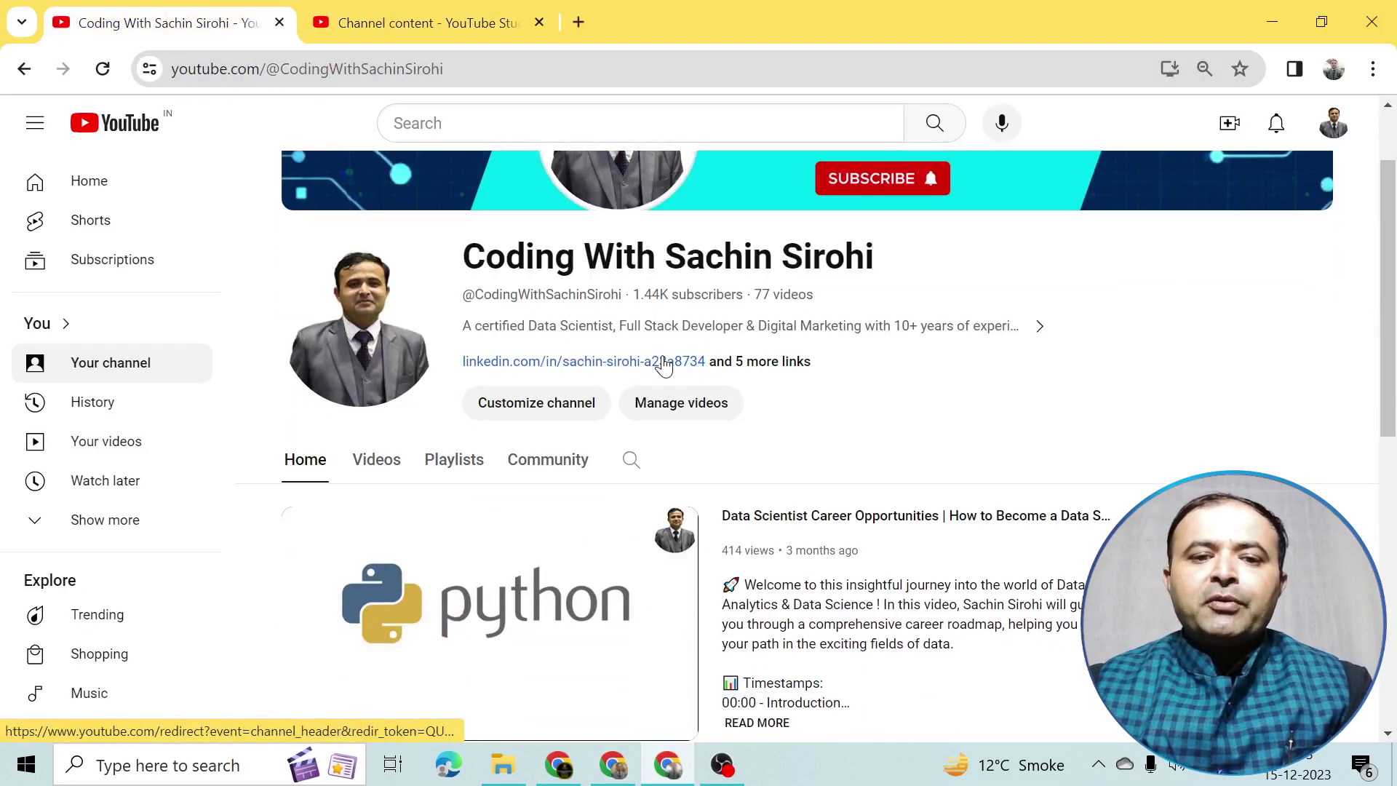
pyautogui.click(380, 463)
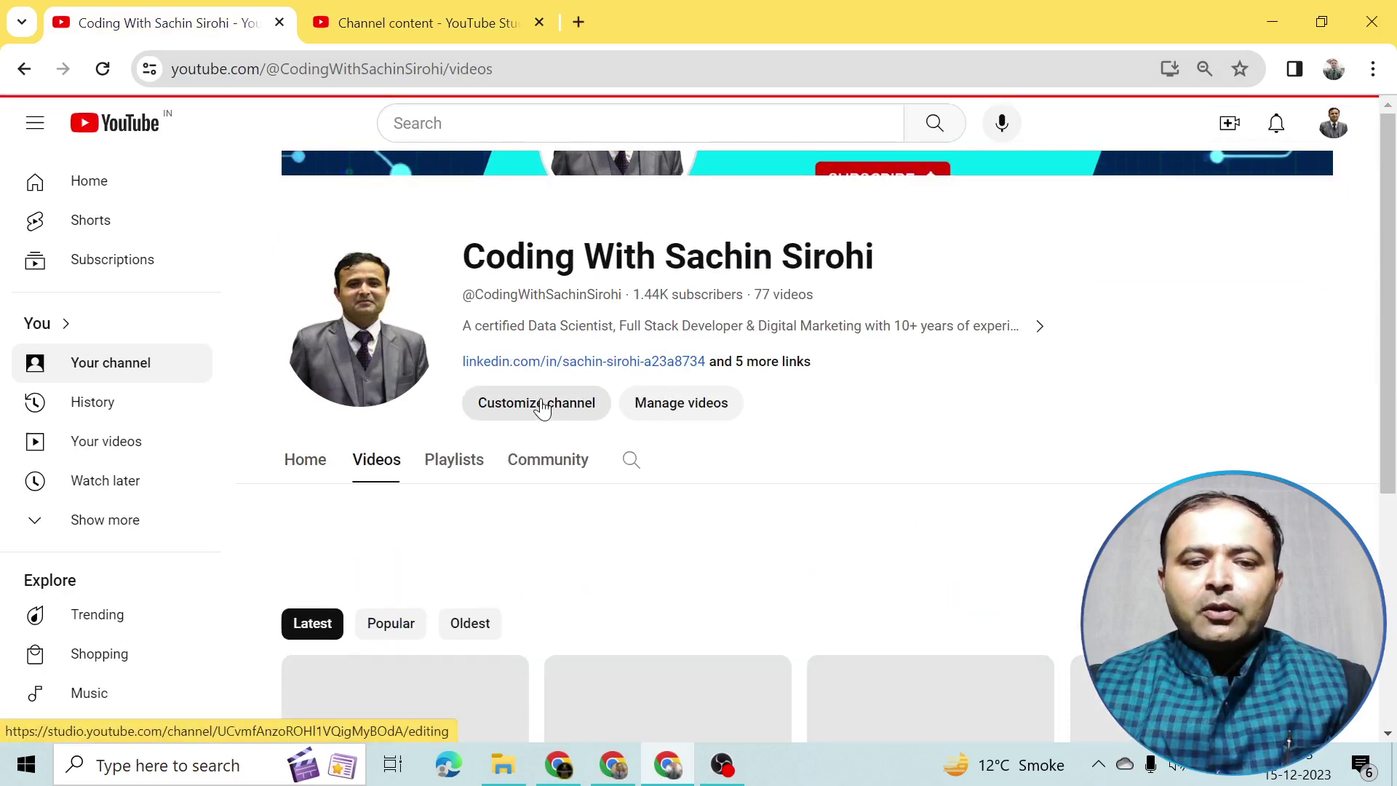
pyautogui.scroll(-6, 542, 408)
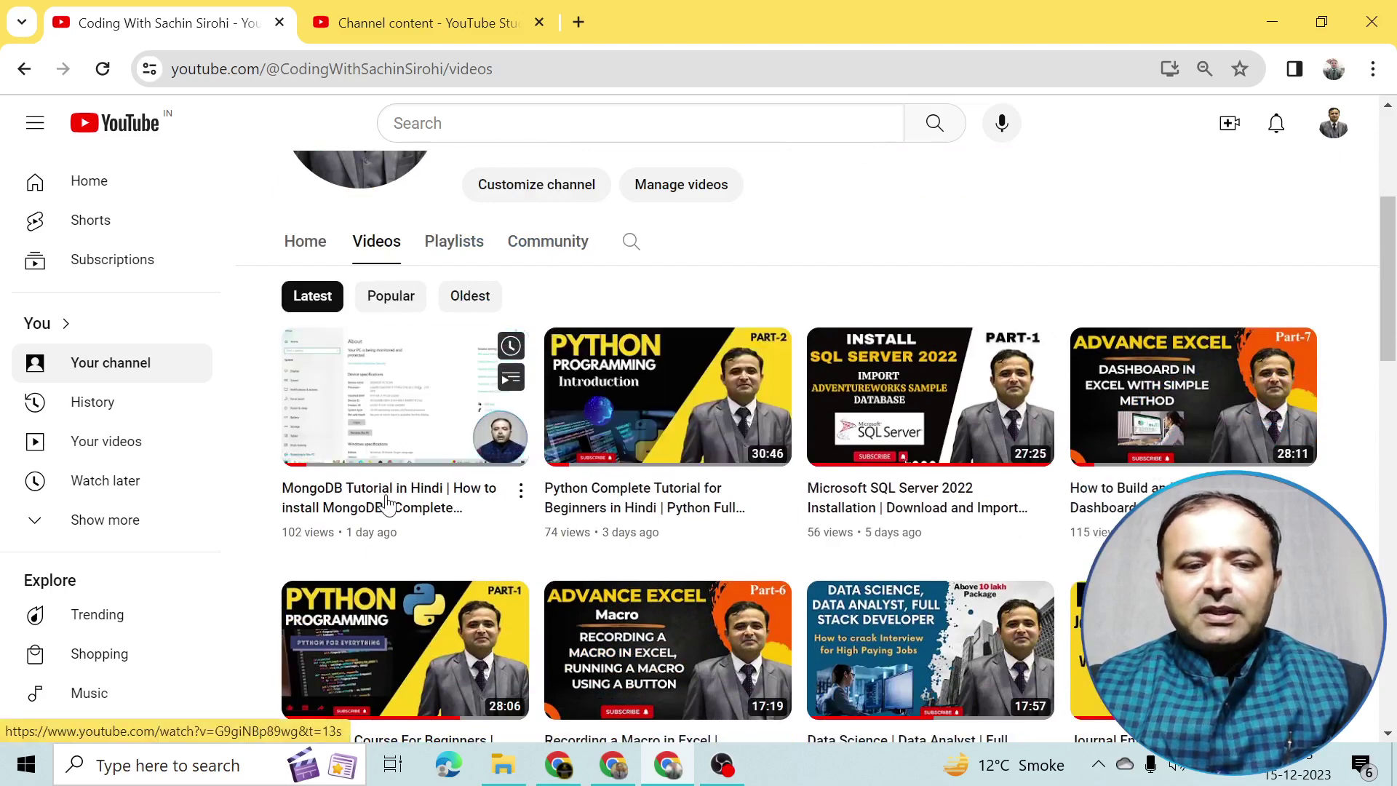
pyautogui.click(386, 503)
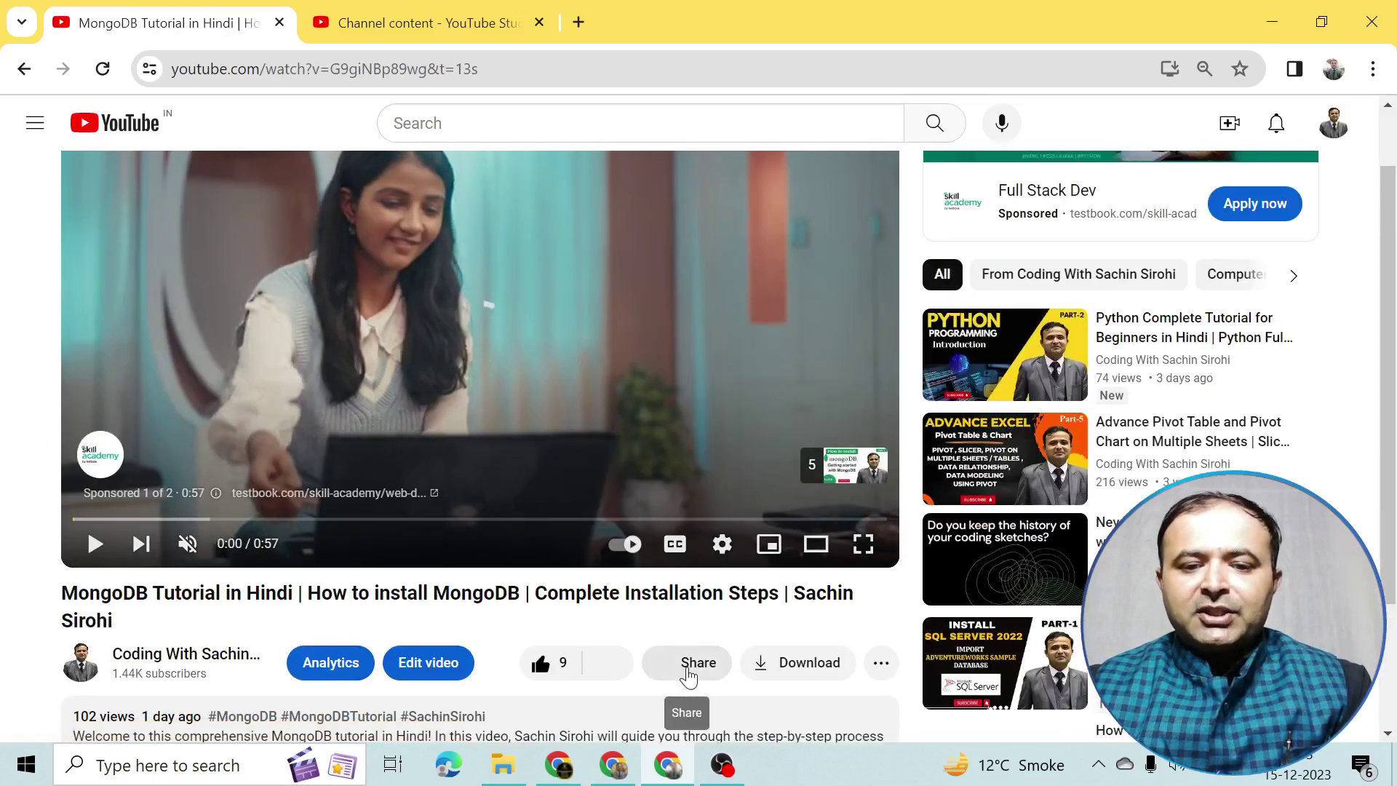
# - Copy the MongoDB tutorial's share link and close the sharing dialog
pyautogui.click(688, 674)
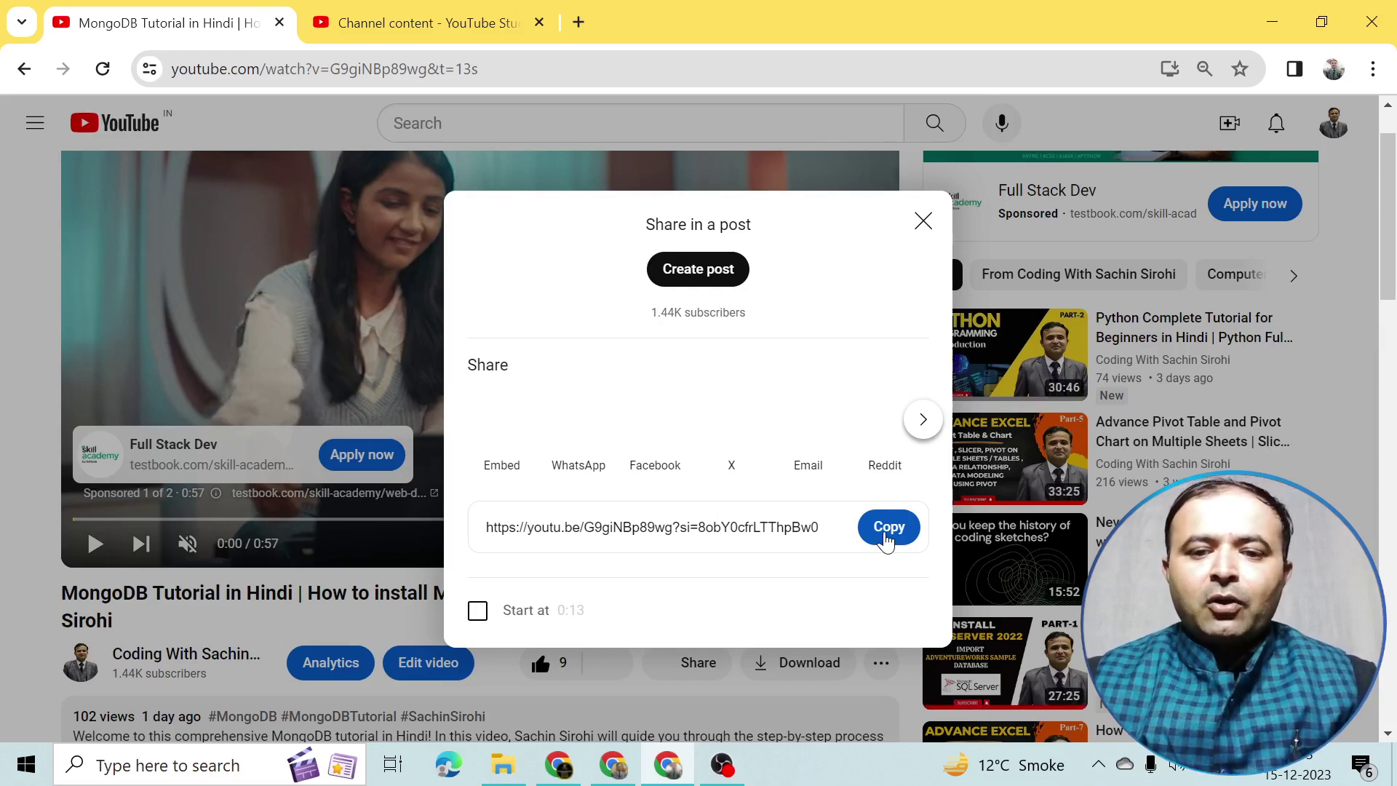
pyautogui.click(886, 539)
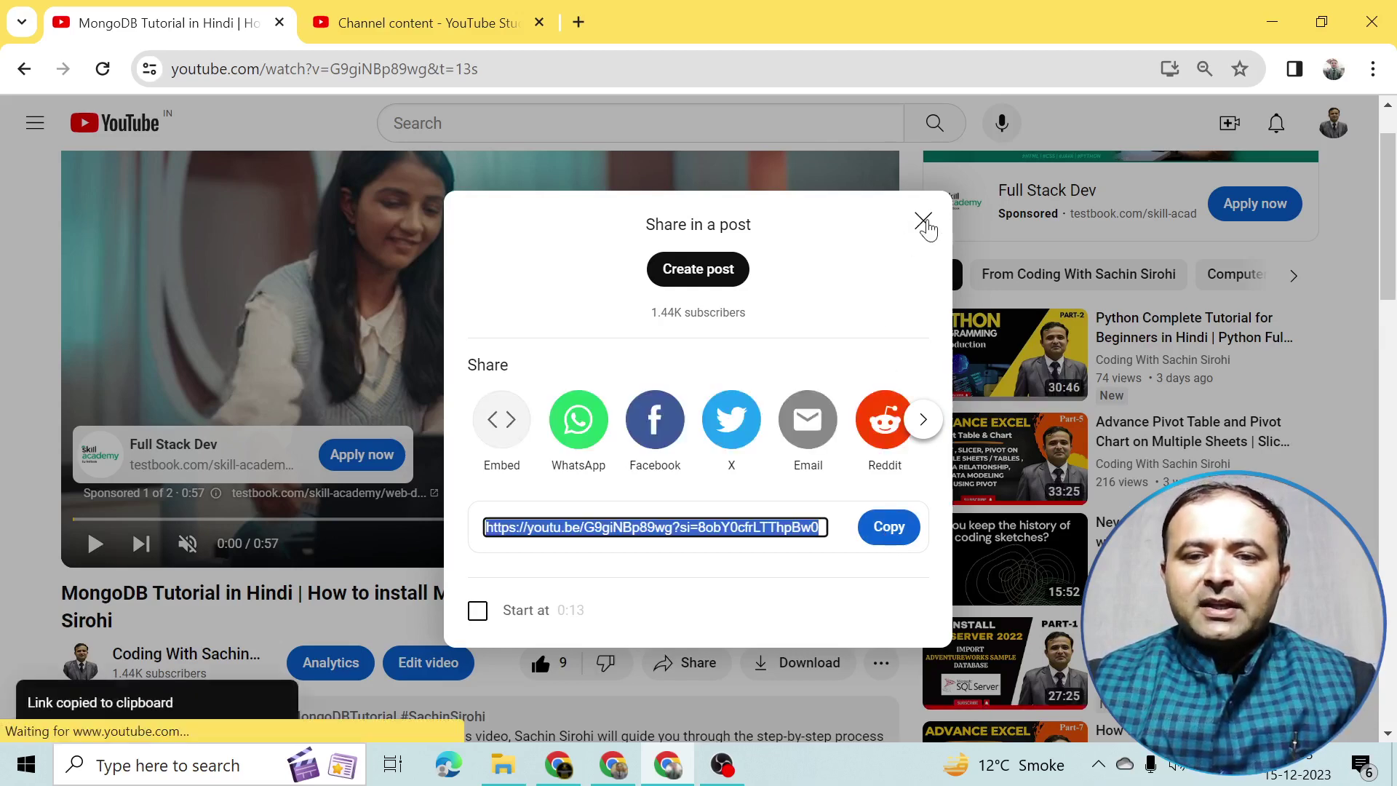
pyautogui.click(922, 221)
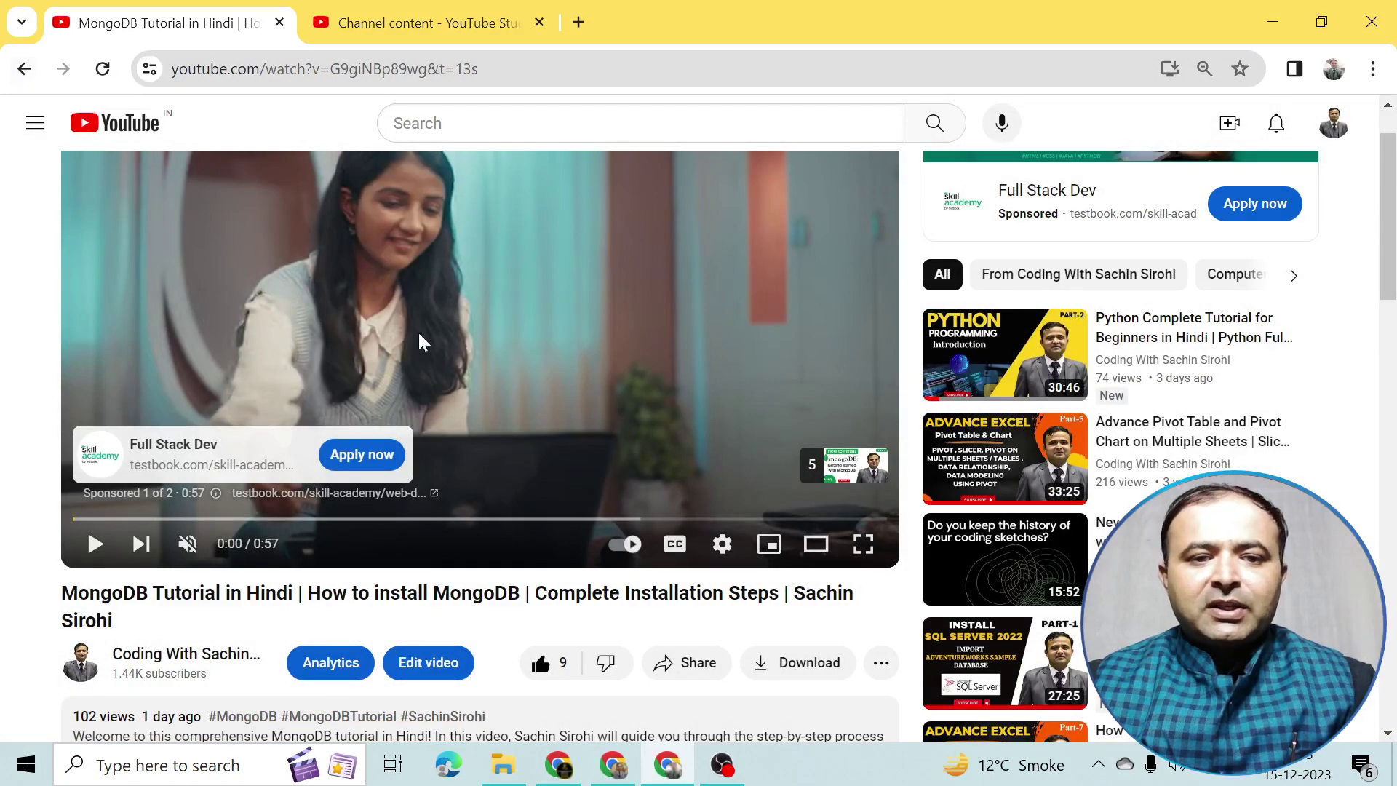
# - Play past the sponsored ad to the MongoDB tutorial and pause the video
pyautogui.click(457, 342)
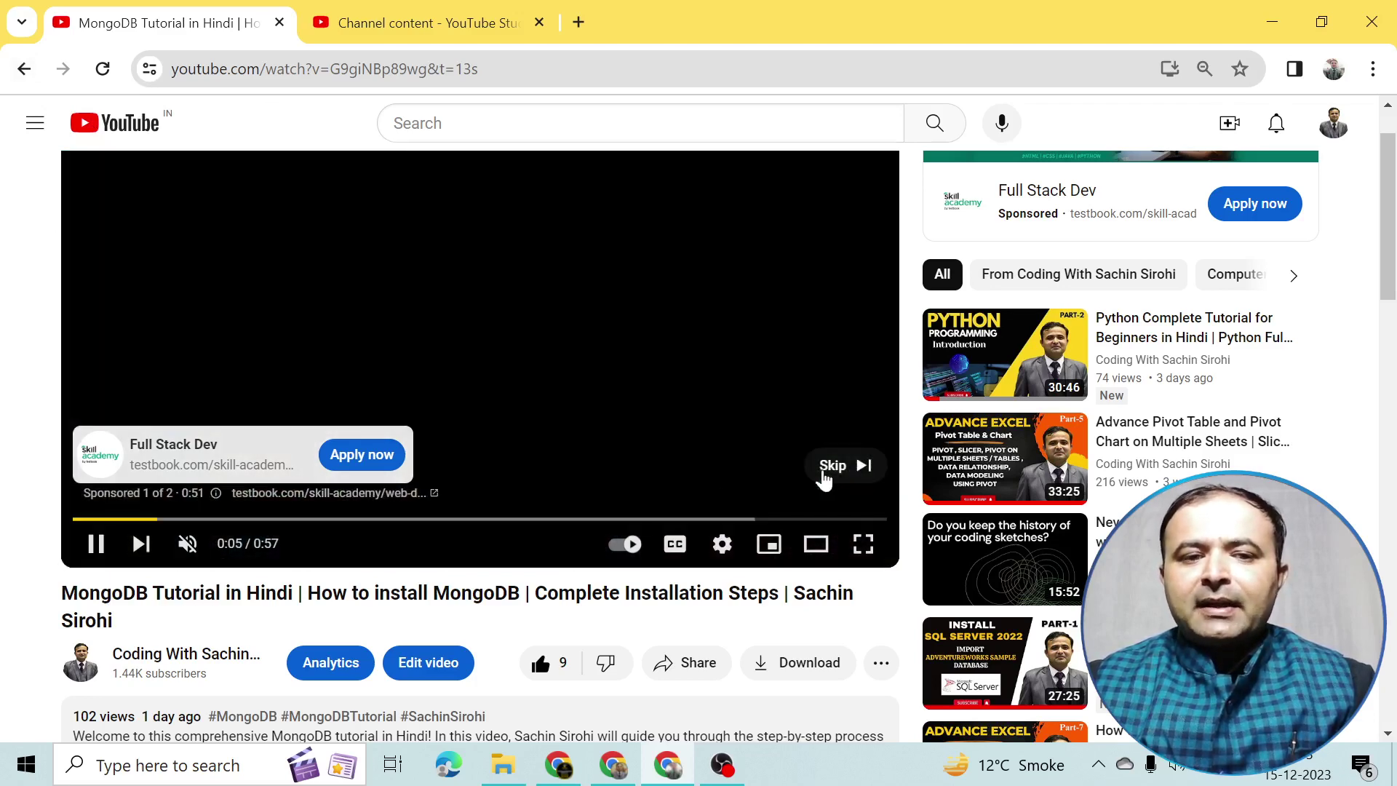
pyautogui.click(829, 469)
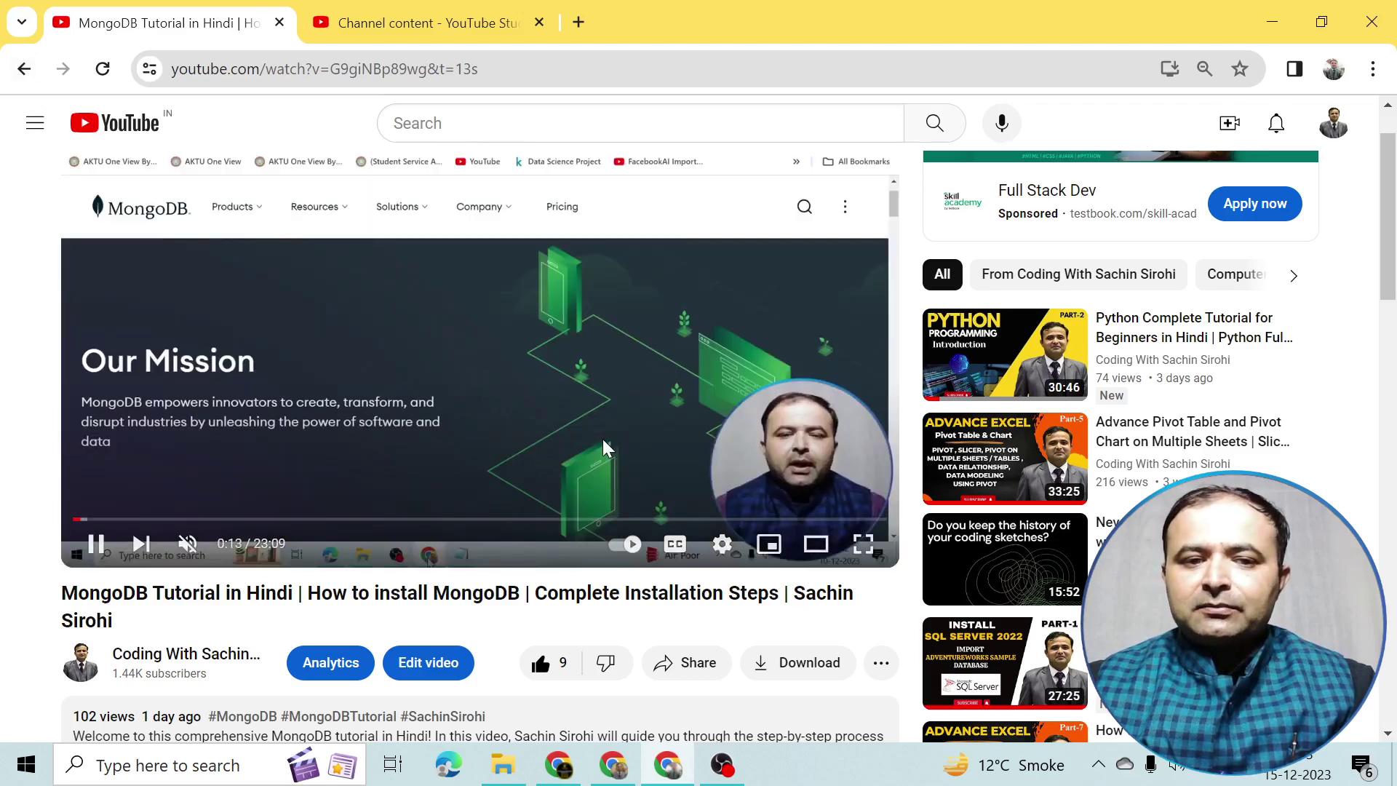
pyautogui.click(602, 438)
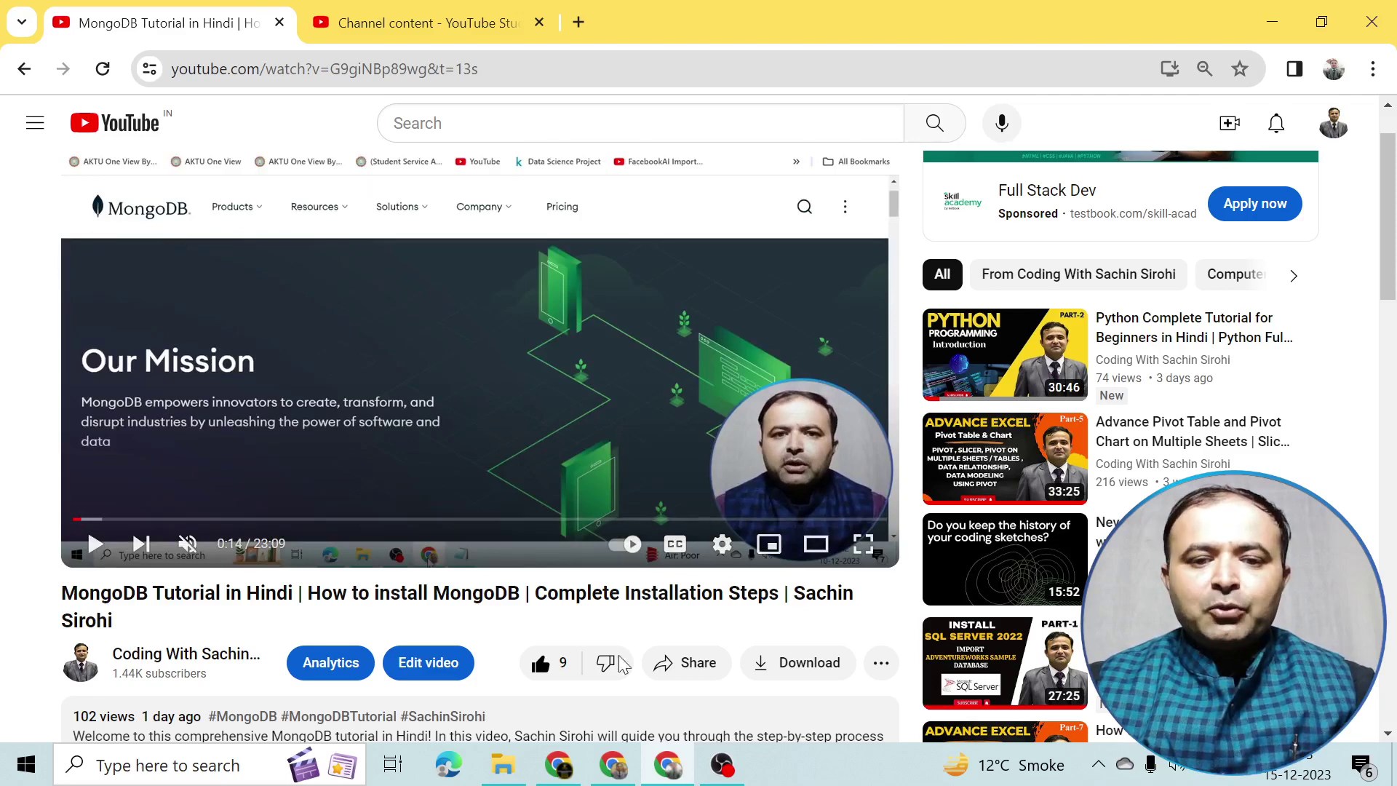
# - Switch back to the Google Ads campaign and select the MongoDB tutorial as the ad video by pasting its copied link
pyautogui.click(620, 770)
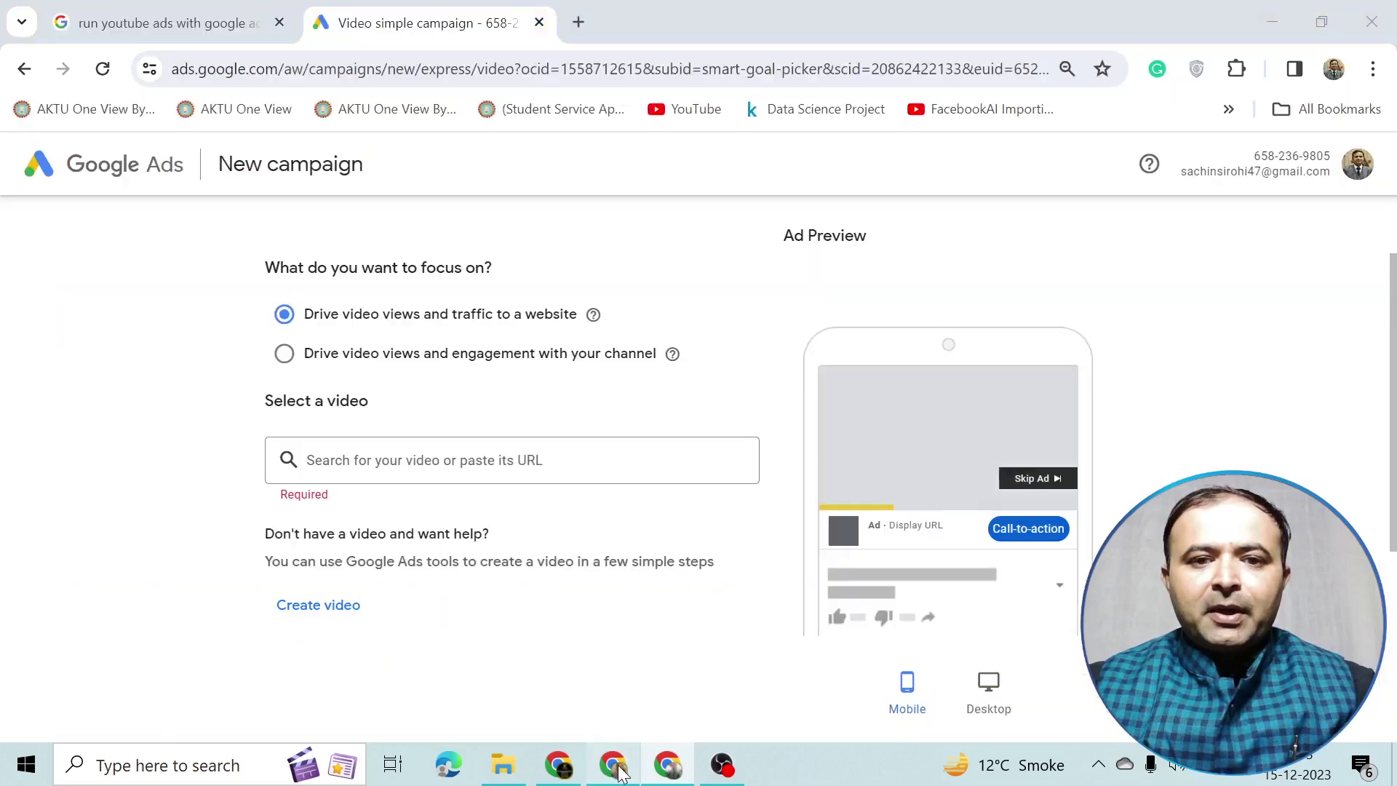
pyautogui.click(473, 465)
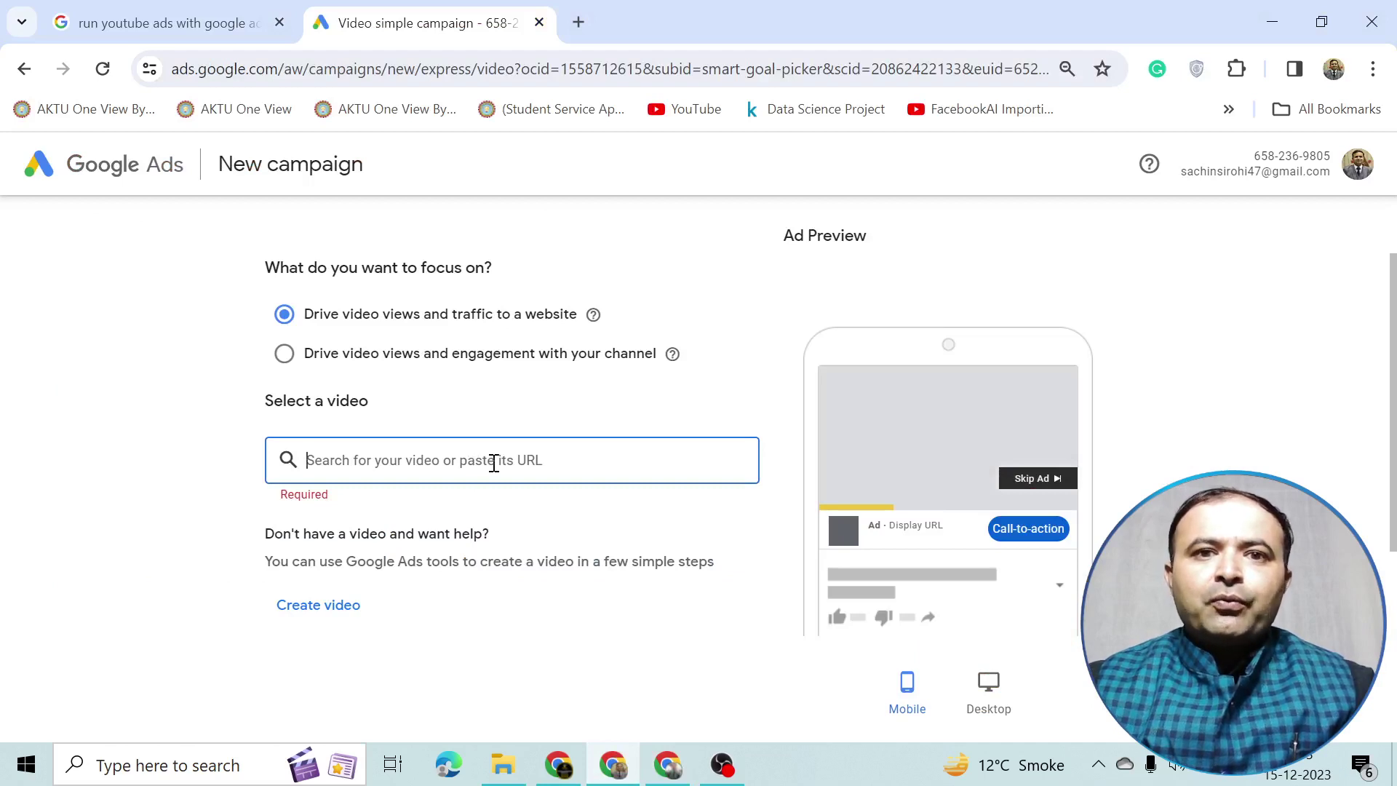
pyautogui.rightClick(494, 464)
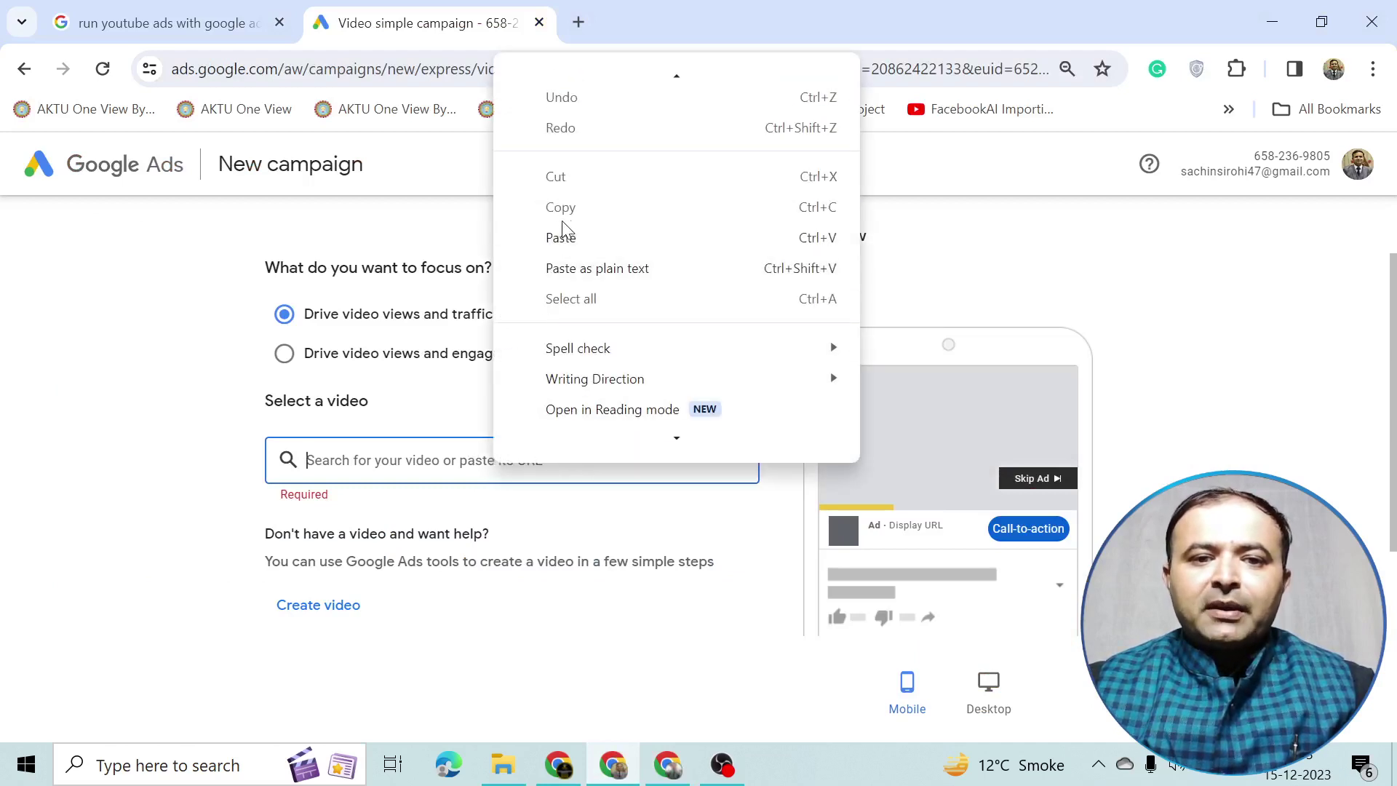
pyautogui.click(562, 238)
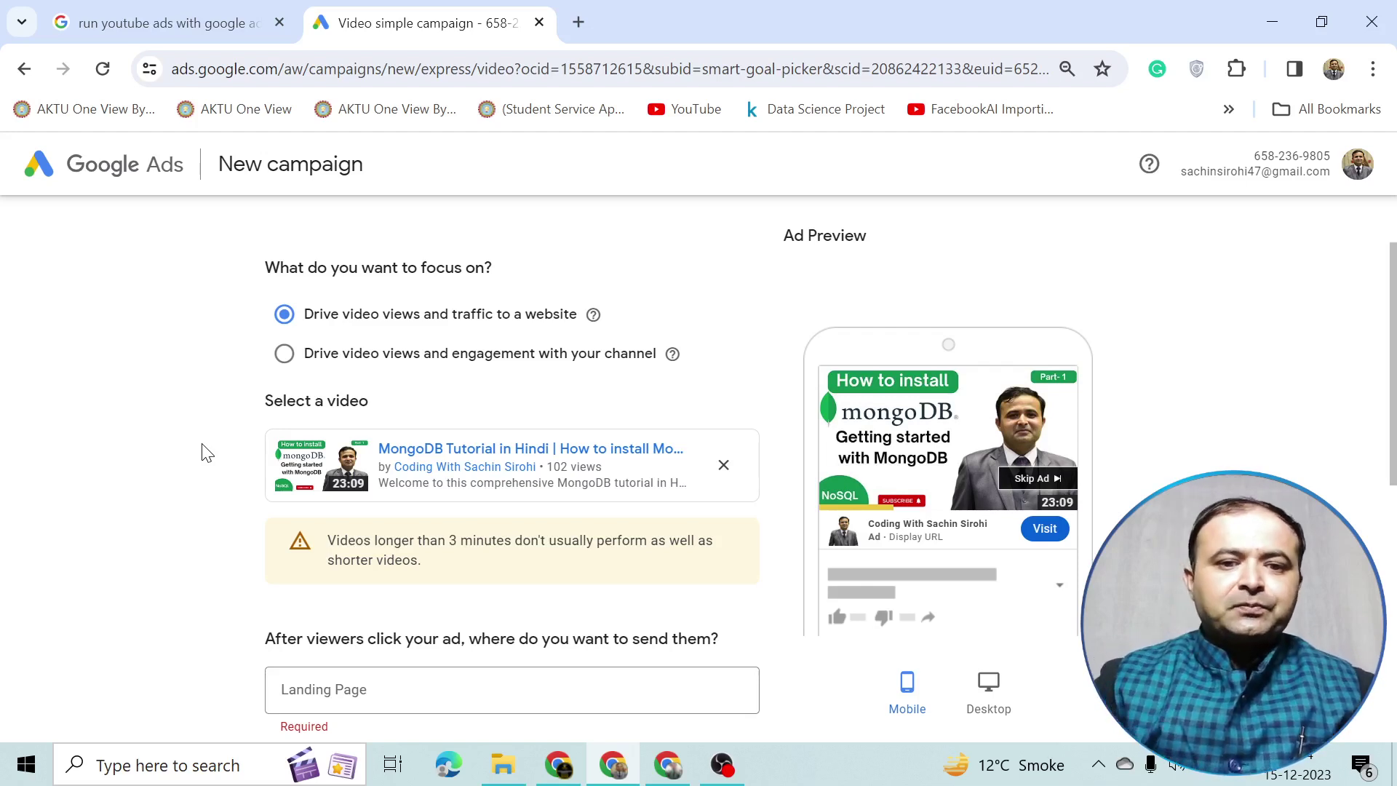
pyautogui.scroll(-1, 206, 452)
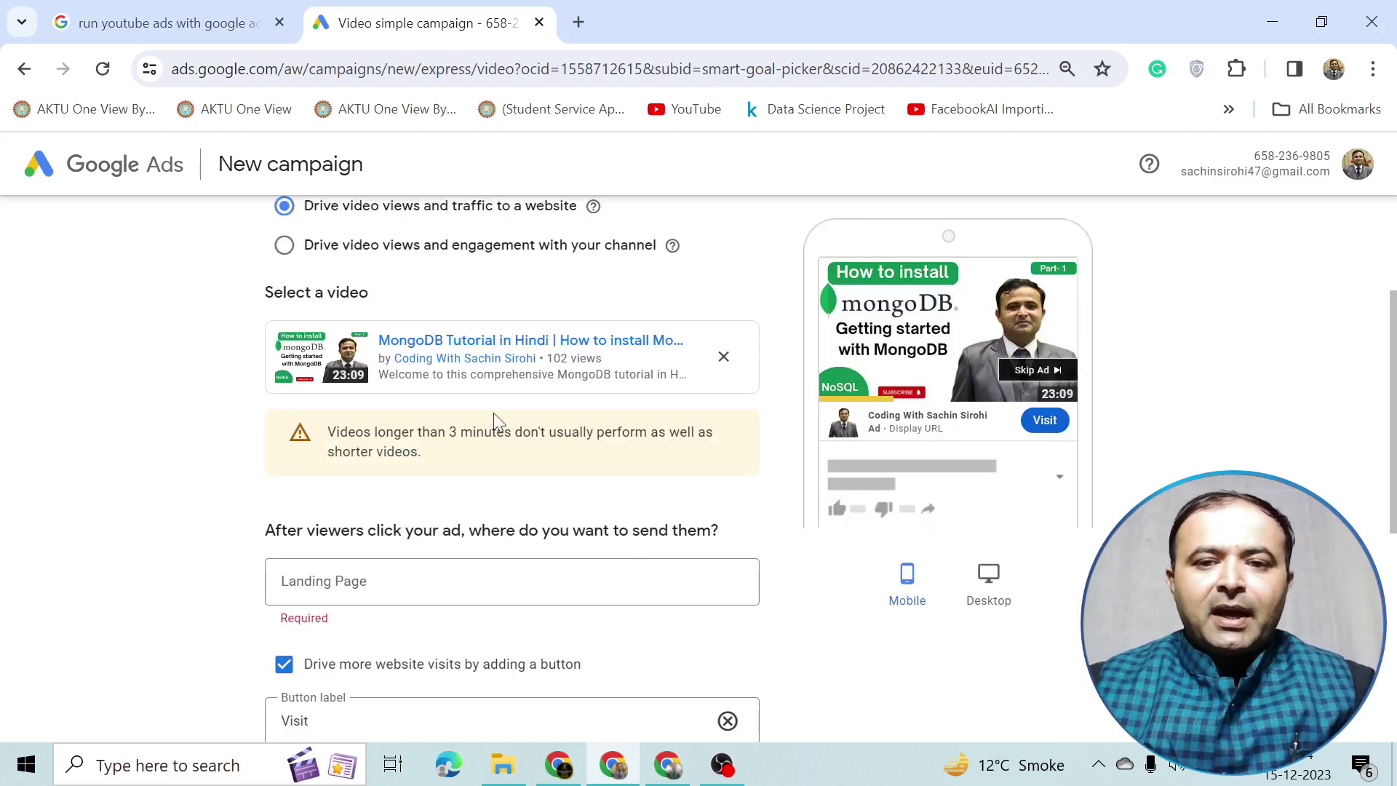
# - Switch to the YouTube browser window, return from the tutorial to the channel's home page and copy its web address
pyautogui.click(446, 578)
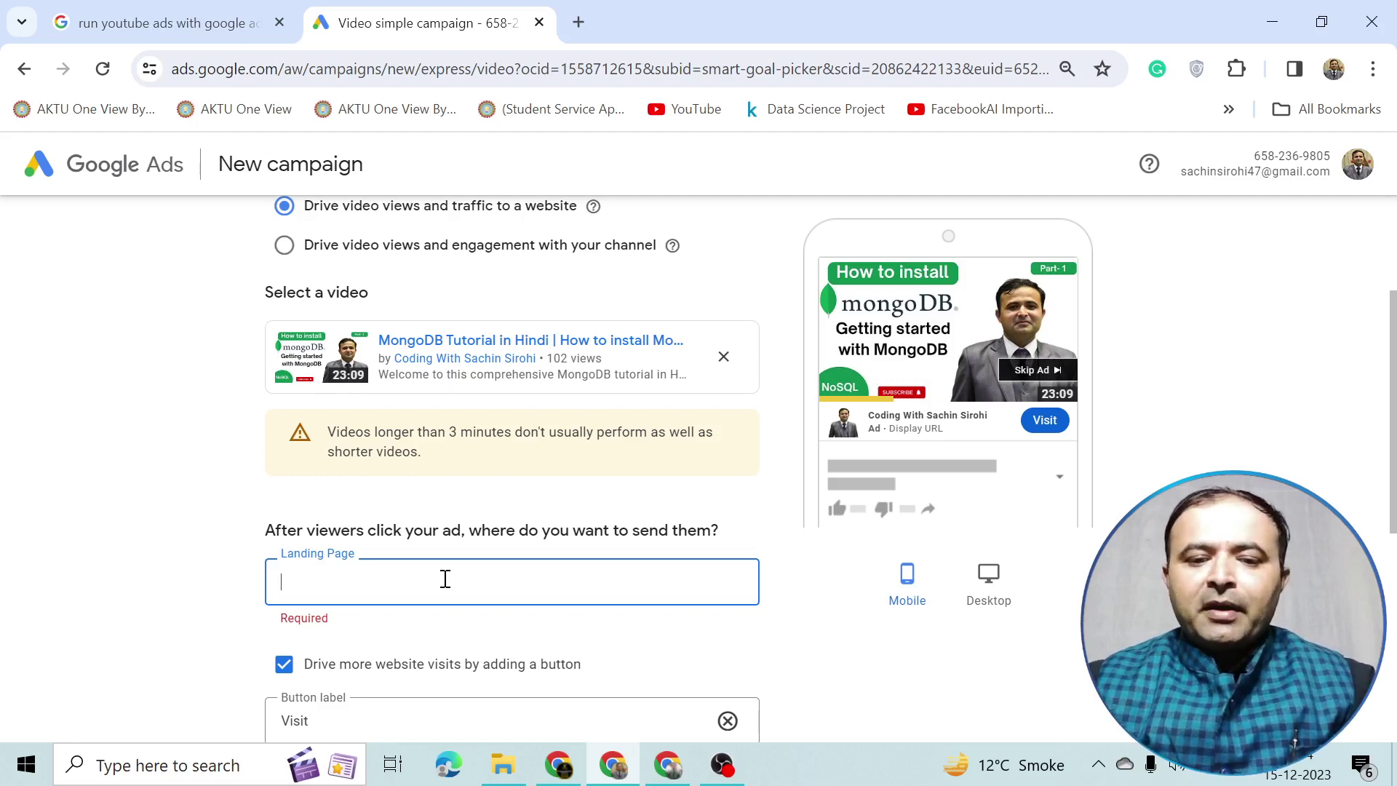
pyautogui.click(614, 765)
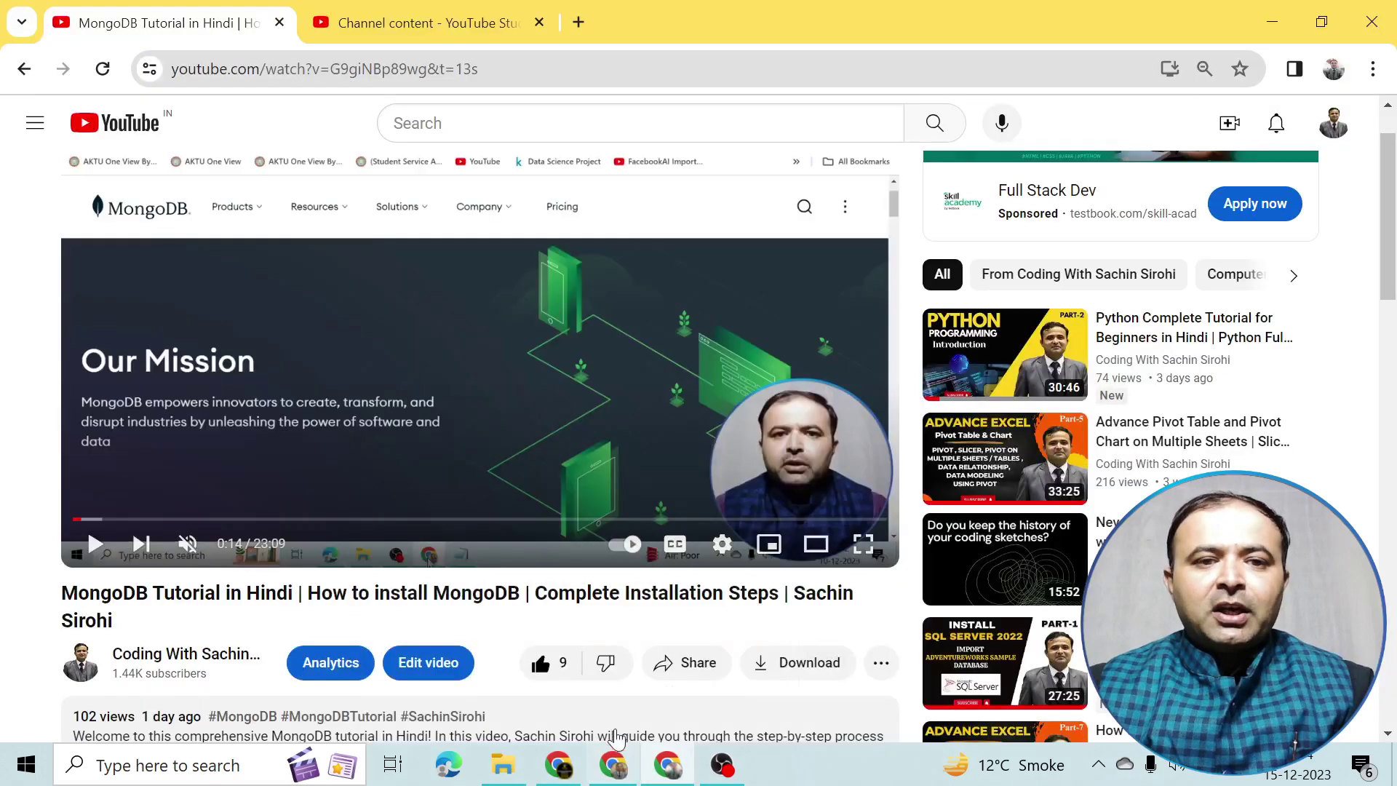
pyautogui.click(29, 75)
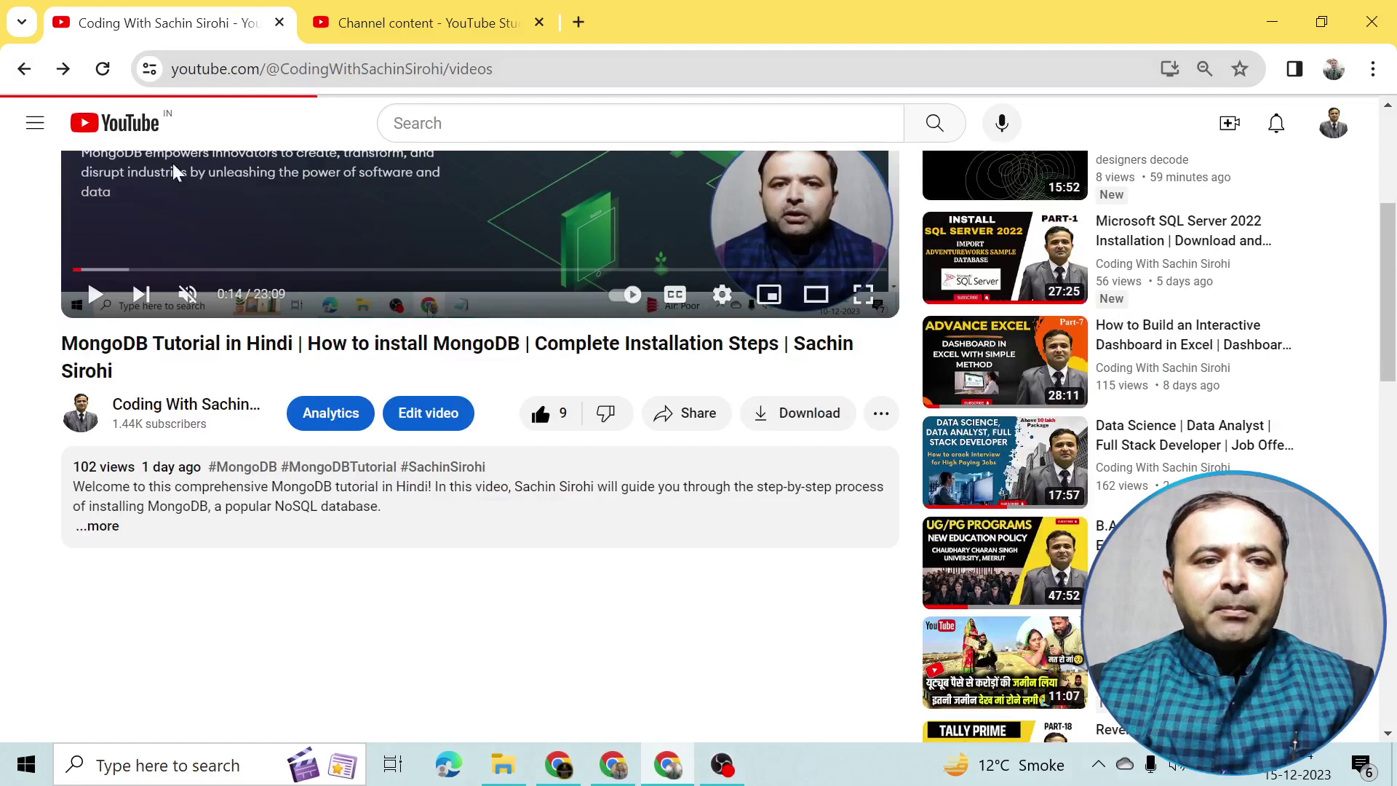
pyautogui.scroll(3, 411, 195)
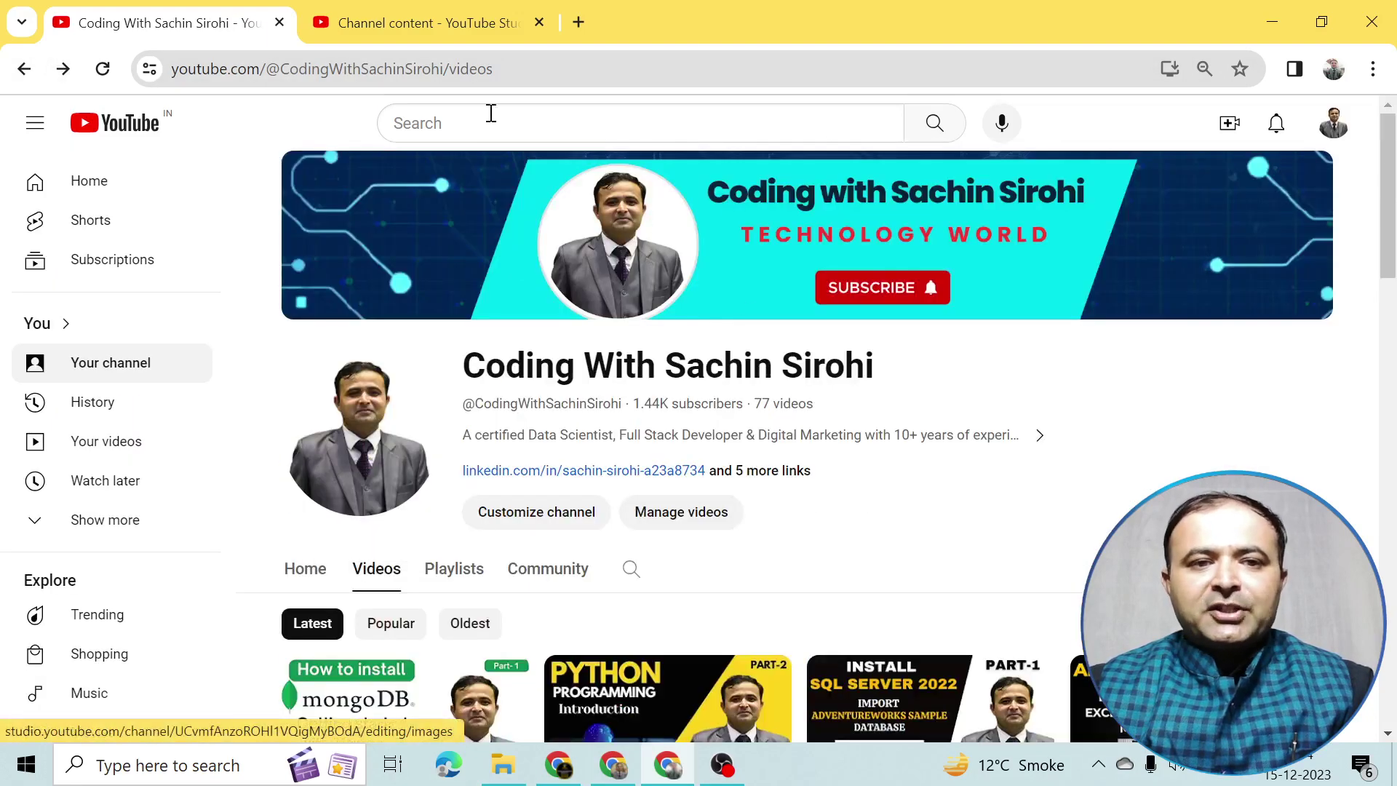
pyautogui.click(24, 69)
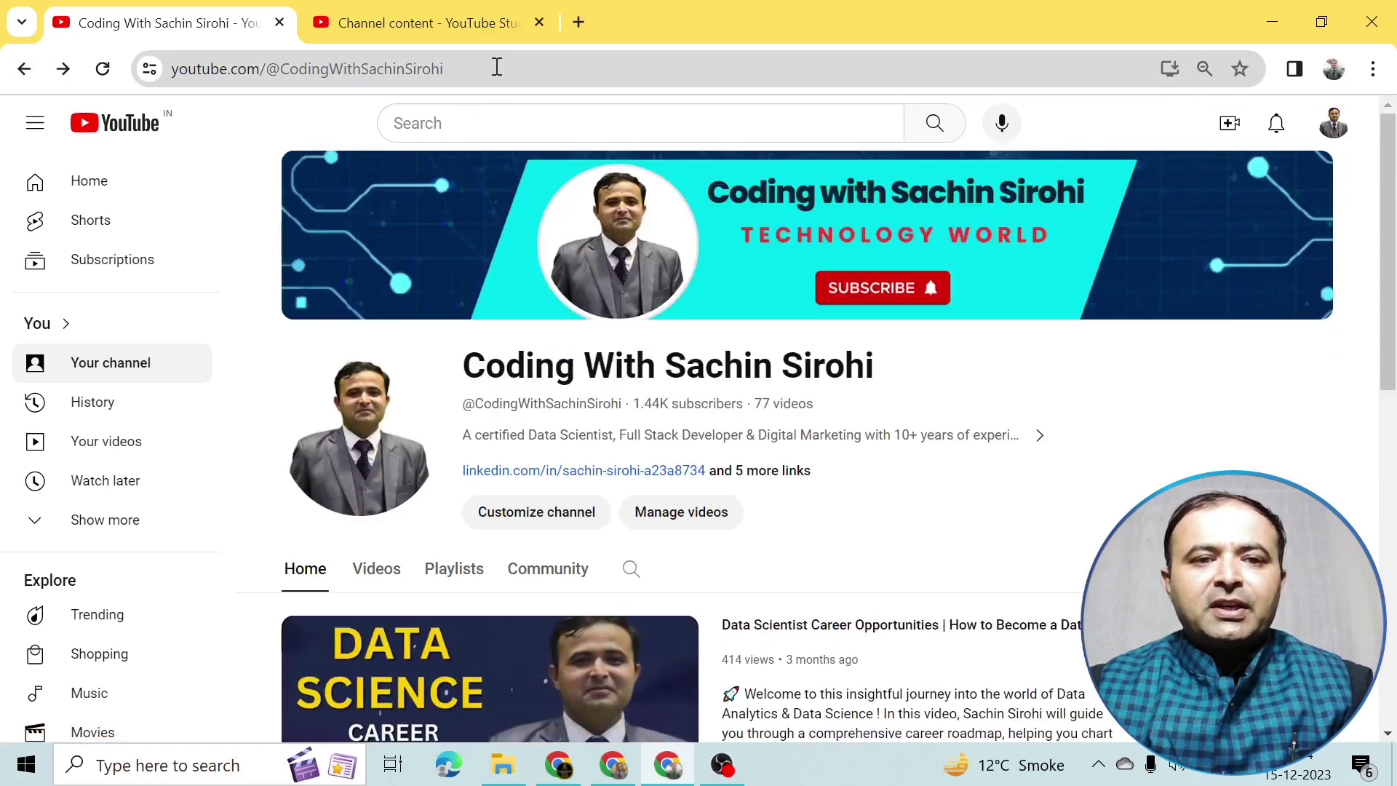
pyautogui.click(496, 66)
pyautogui.rightClick(402, 67)
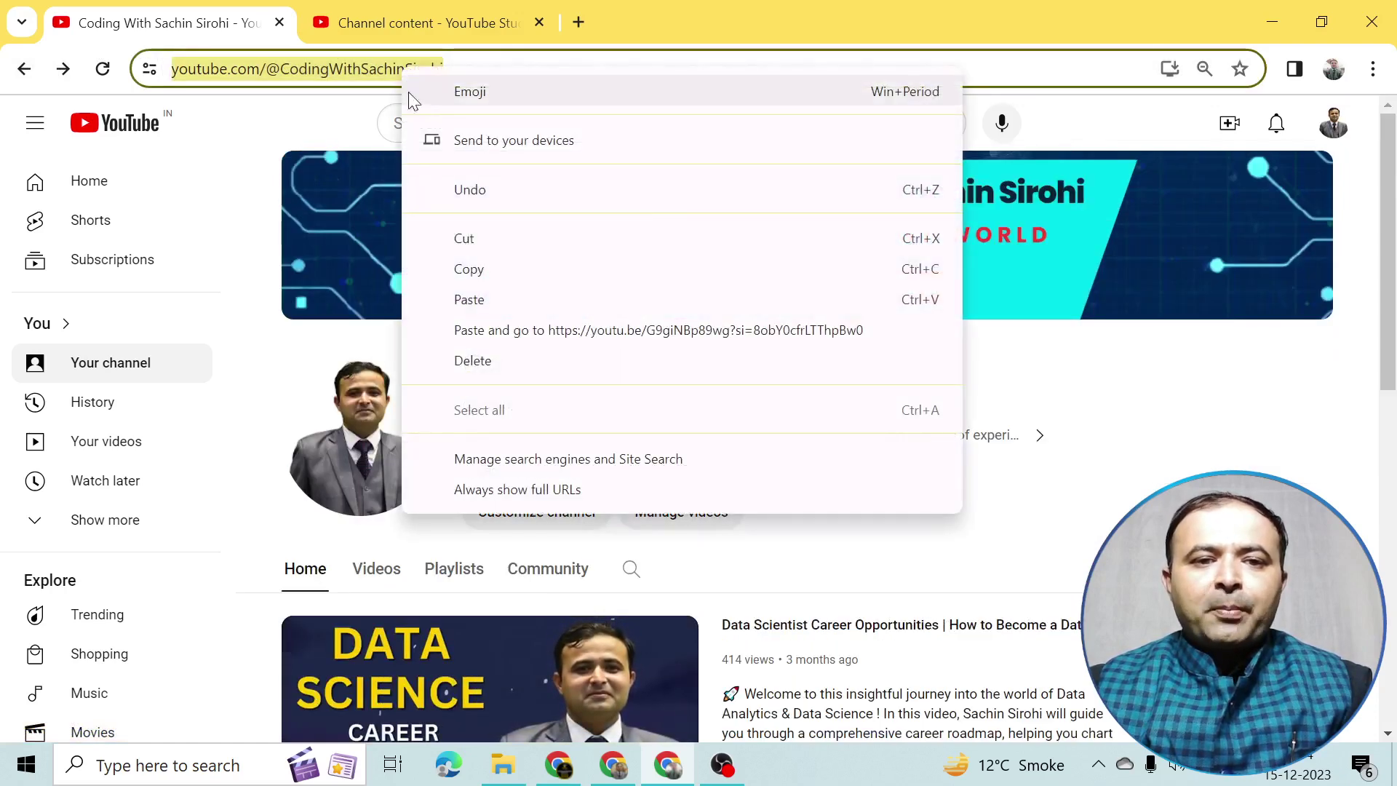
pyautogui.click(502, 273)
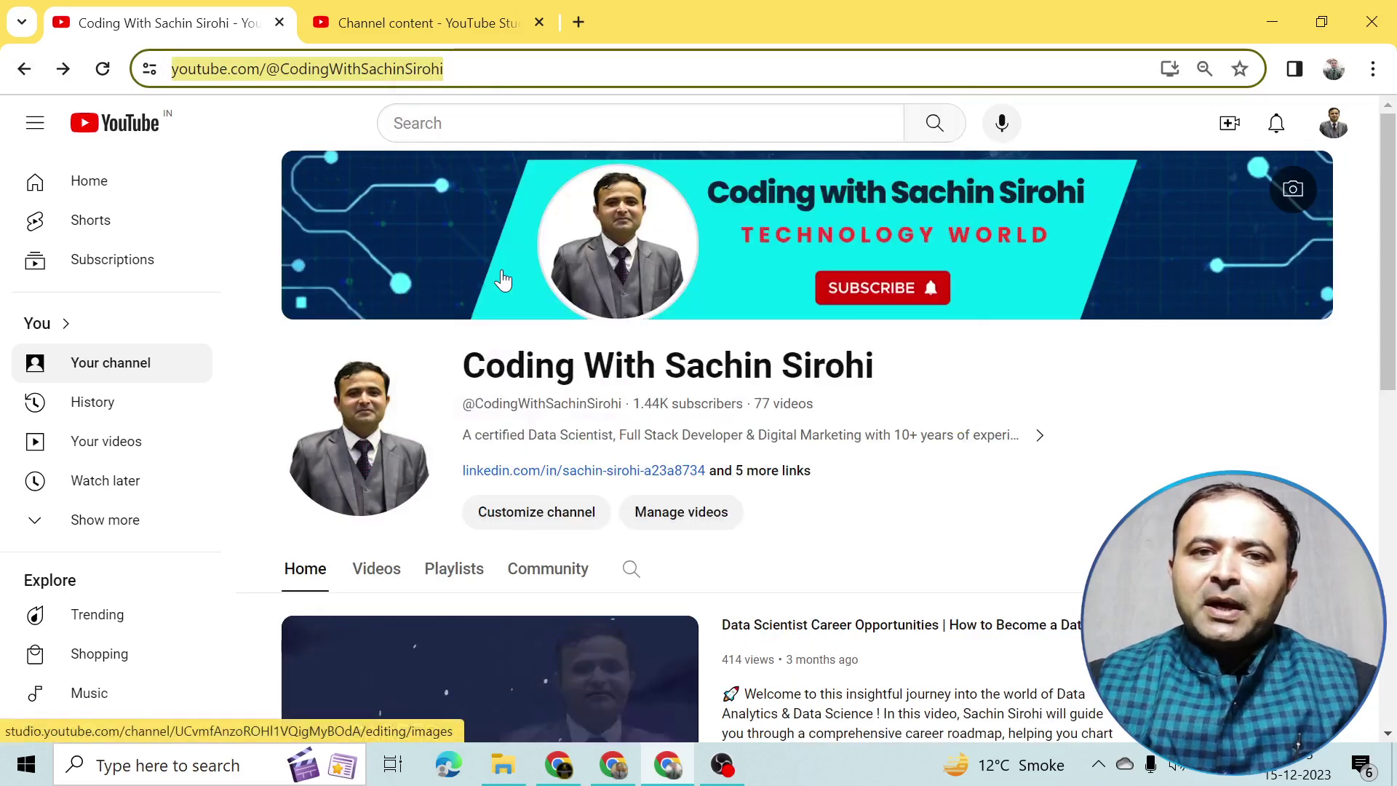
# - Switch back to the Google Ads campaign and paste the copied channel address as the ad's landing page
pyautogui.click(627, 773)
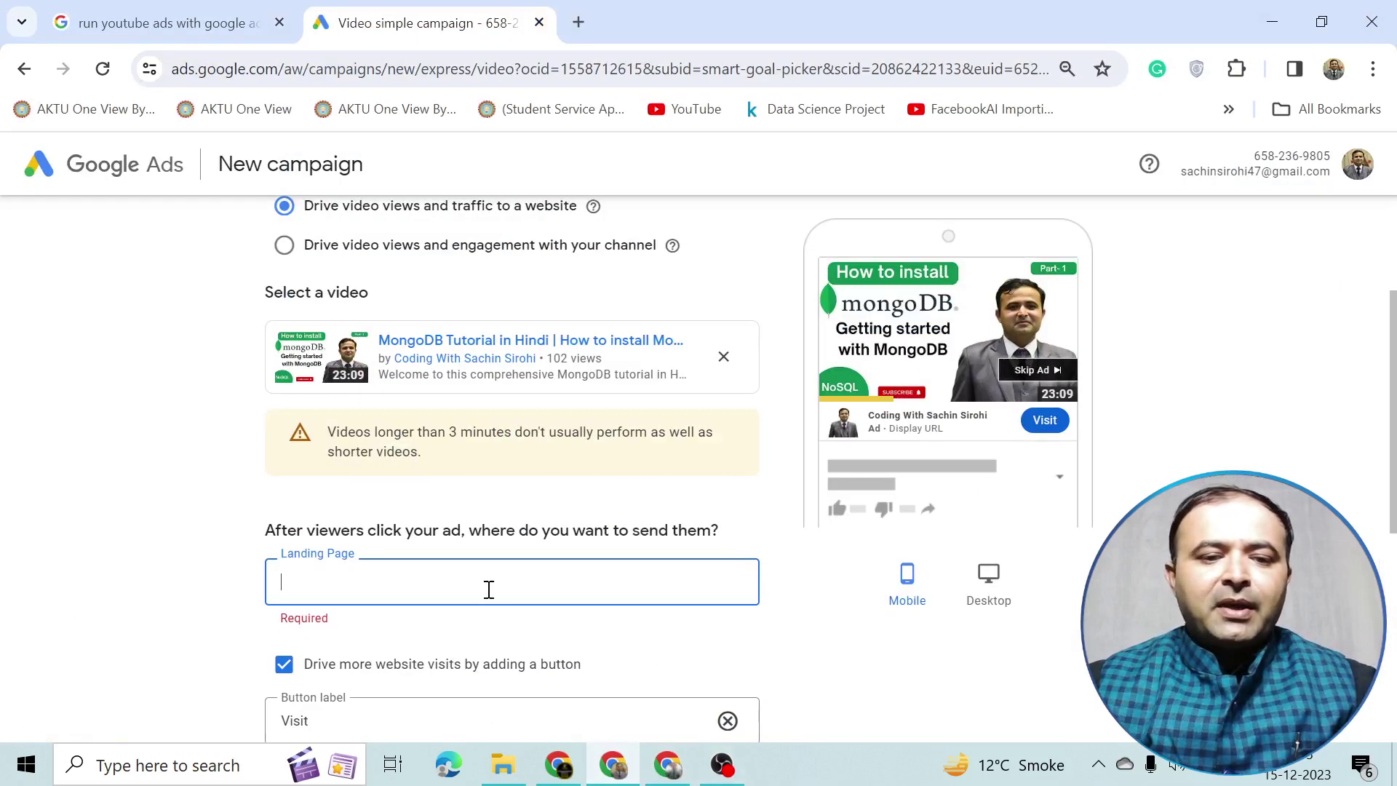
pyautogui.rightClick(489, 591)
pyautogui.click(549, 277)
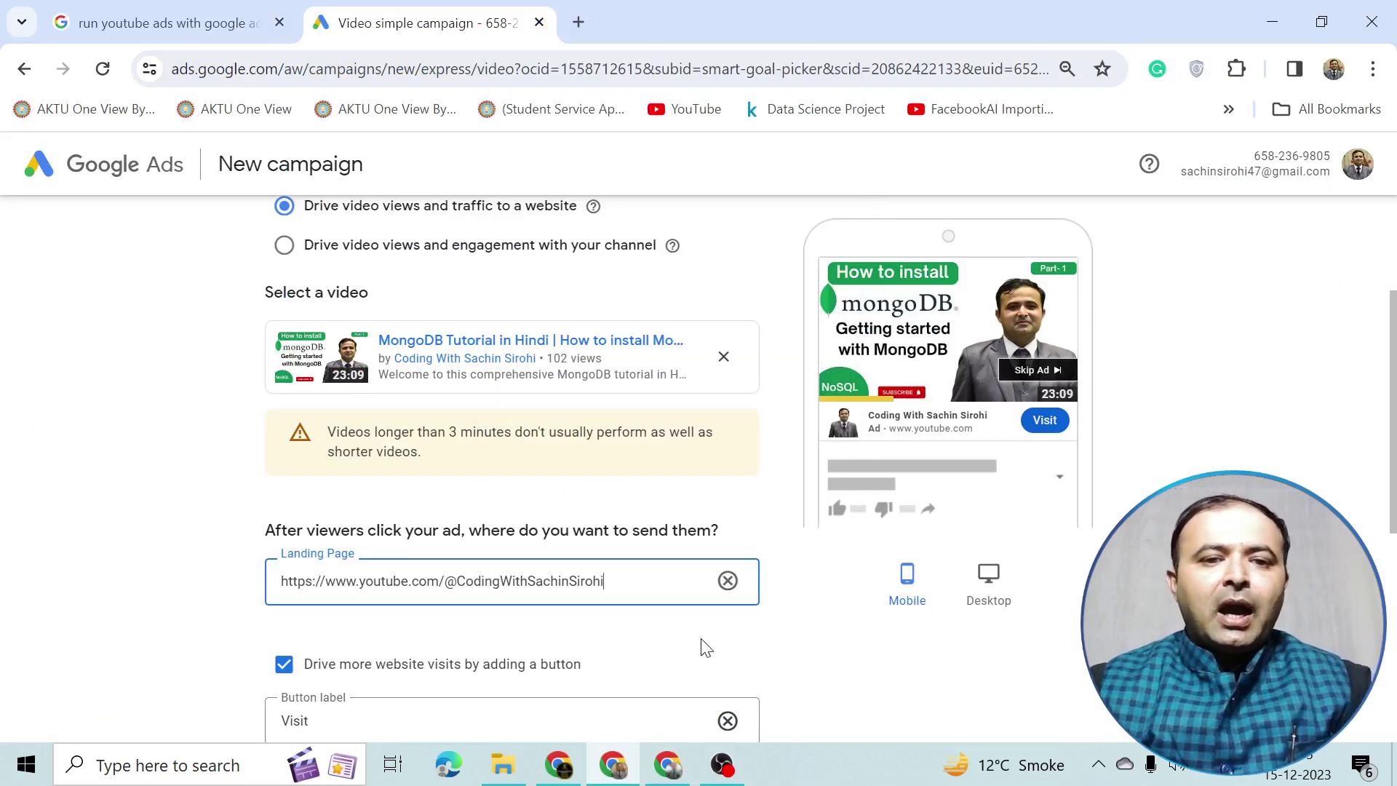
pyautogui.scroll(1, 702, 648)
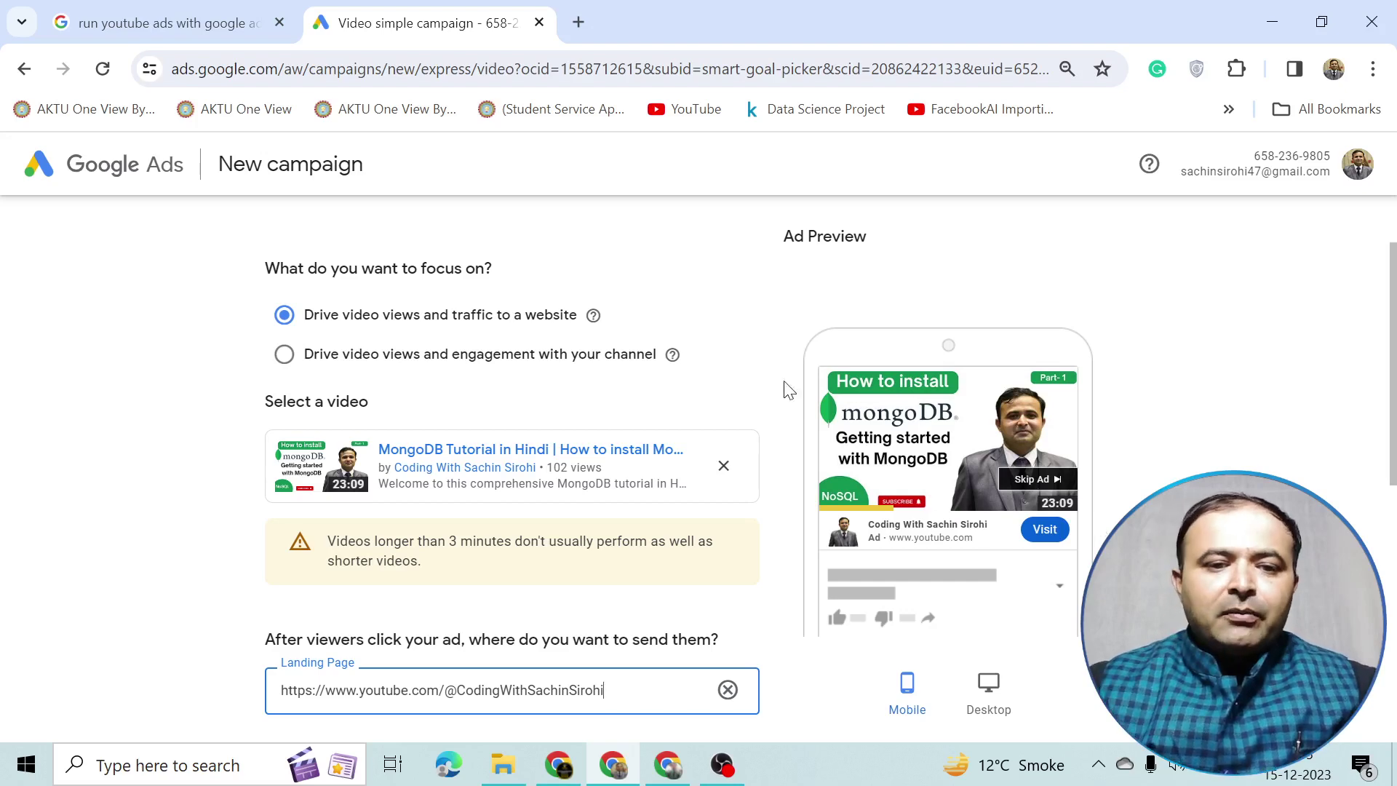
pyautogui.scroll(-1, 916, 453)
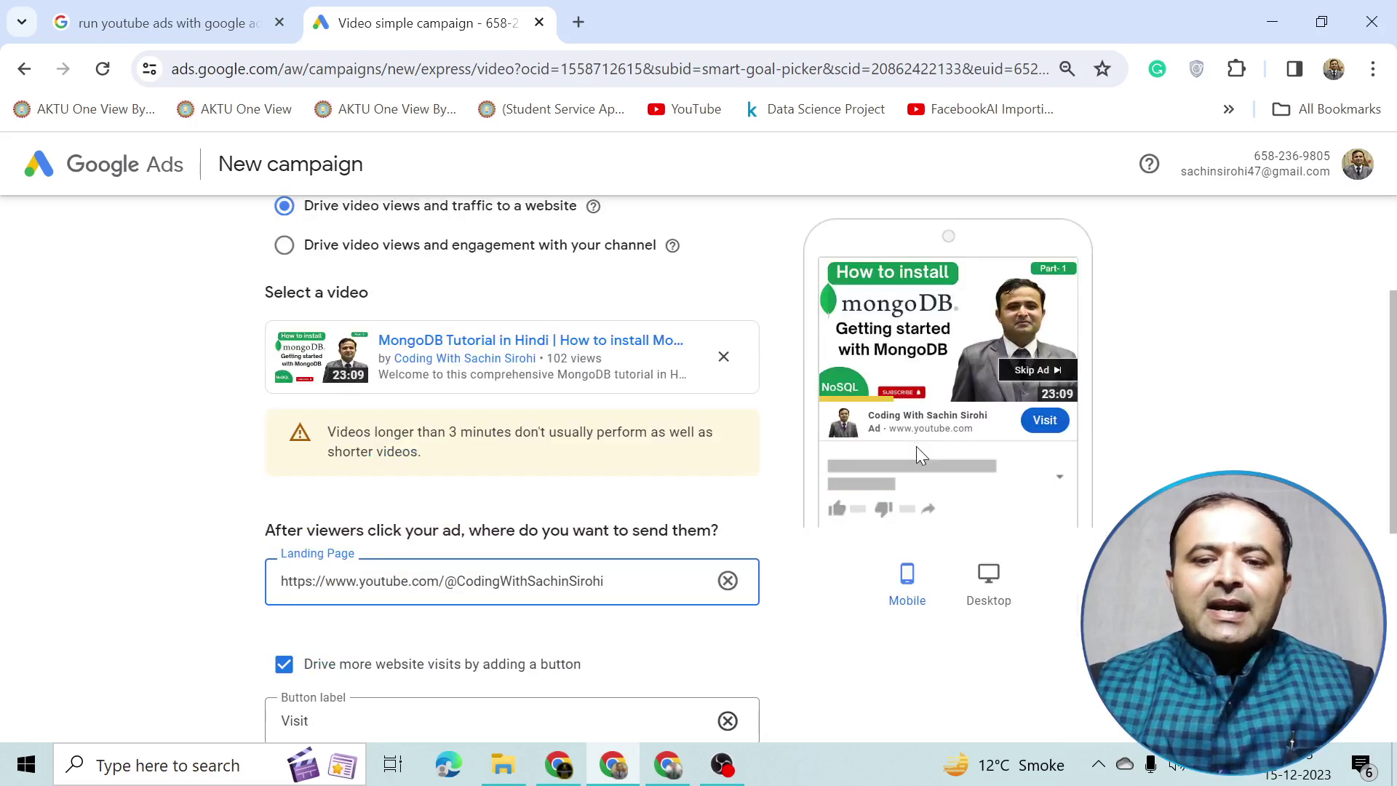
# - Try the channel engagement focus with different ad thumbnails, and switch back to driving video views and traffic to a website
pyautogui.click(285, 248)
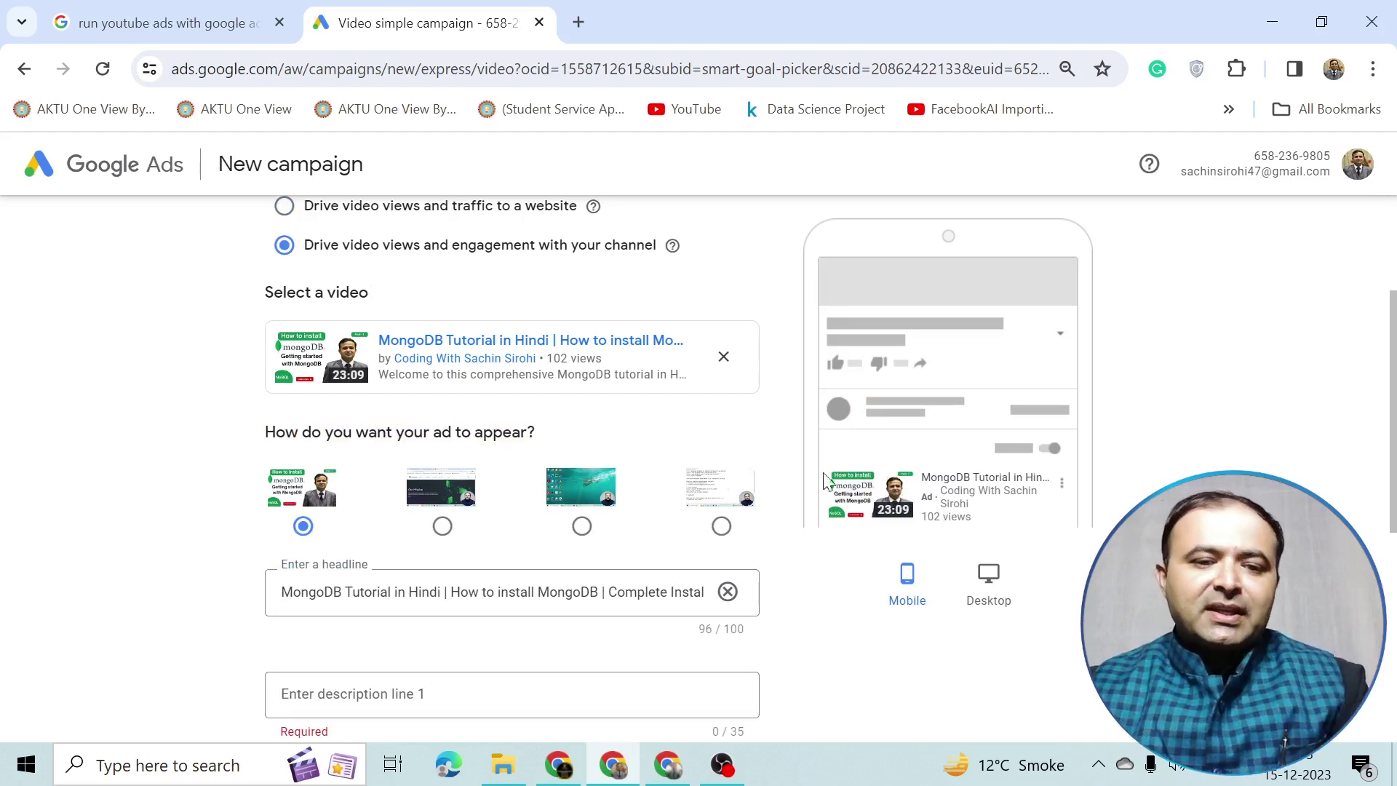
pyautogui.click(442, 532)
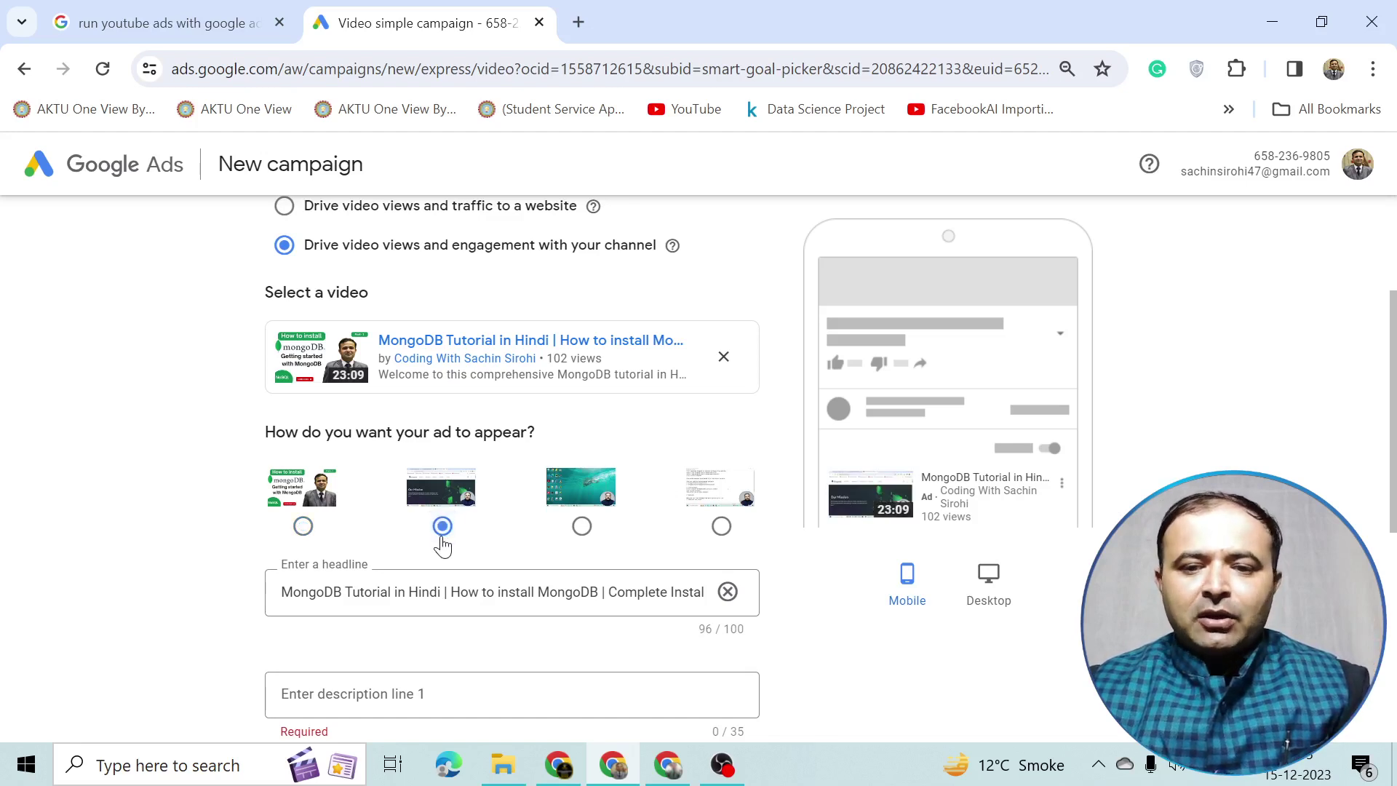
pyautogui.click(580, 525)
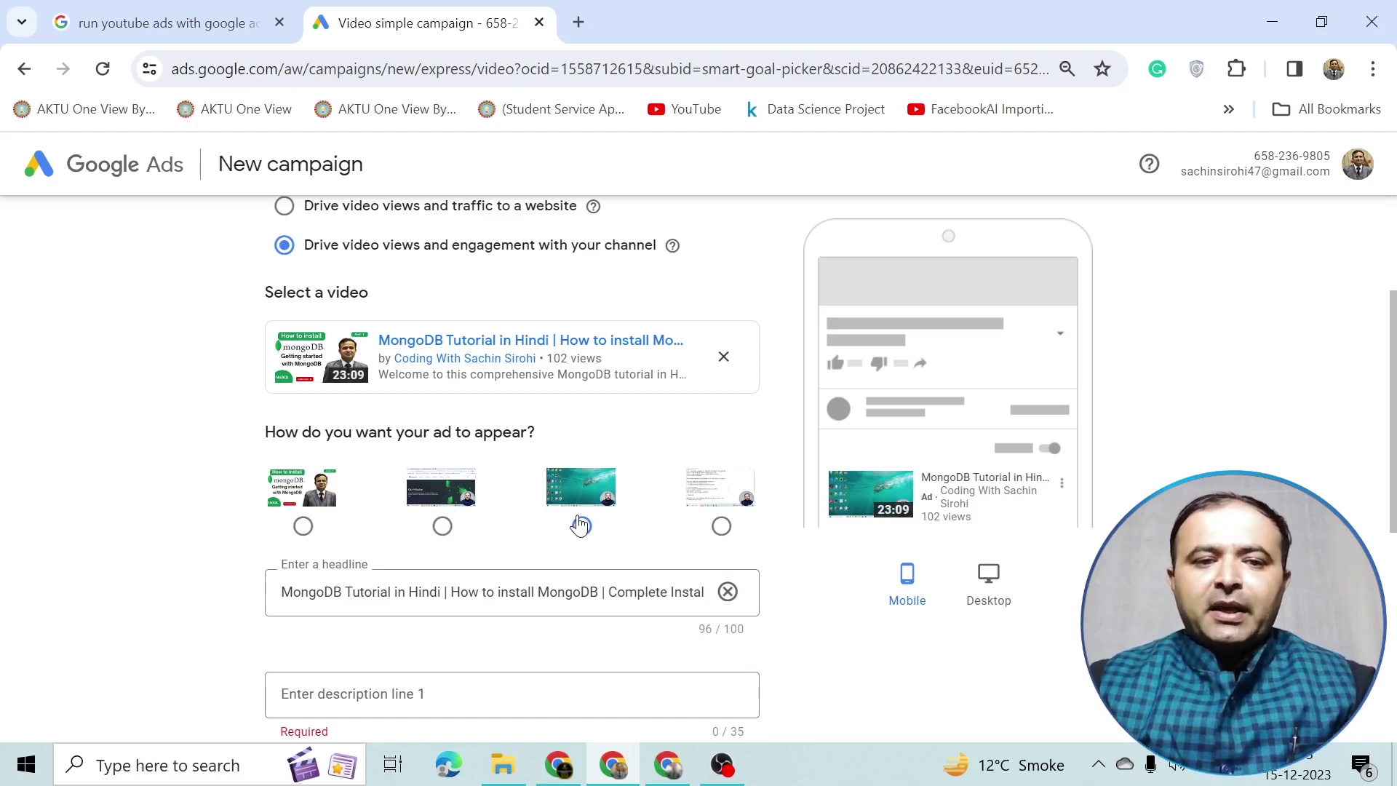
pyautogui.click(304, 527)
pyautogui.scroll(1, 418, 518)
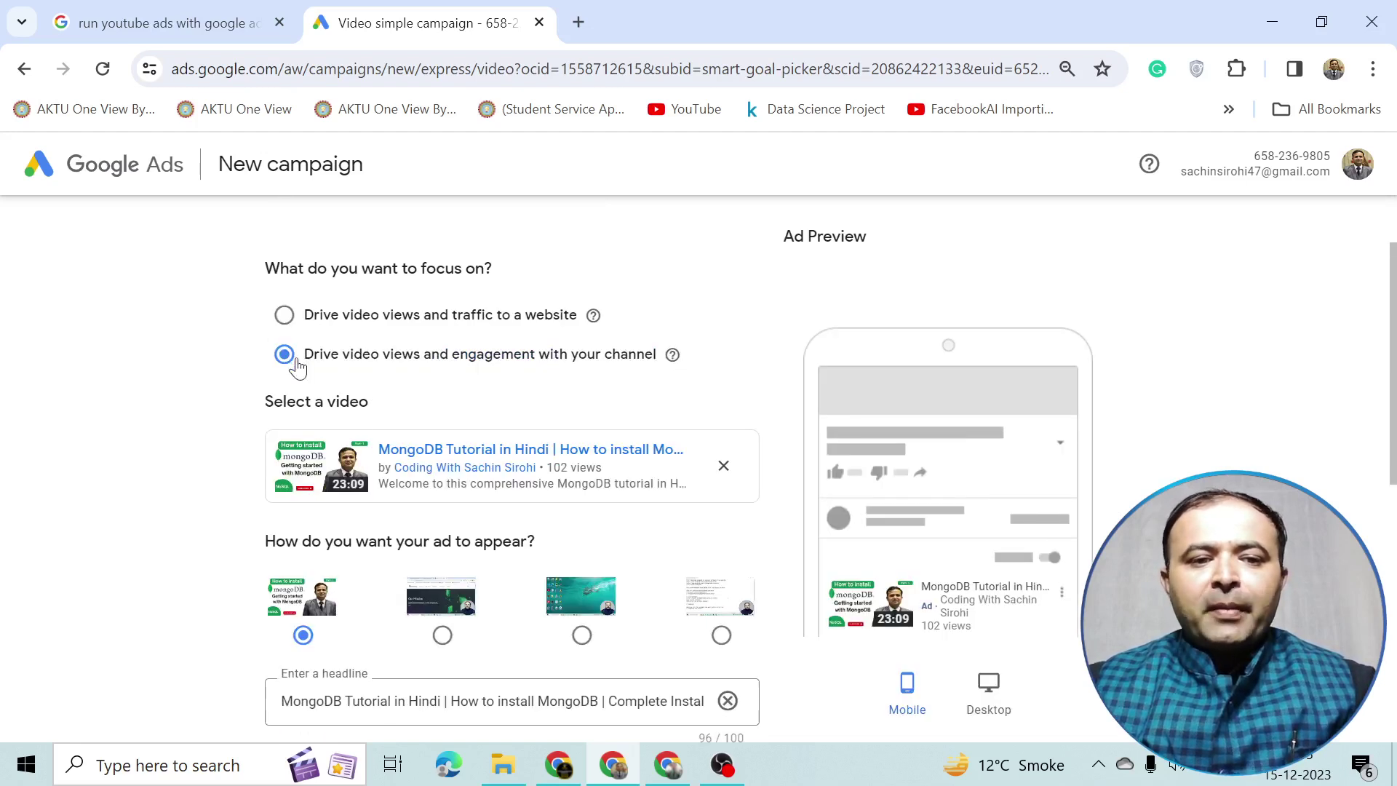
pyautogui.click(290, 324)
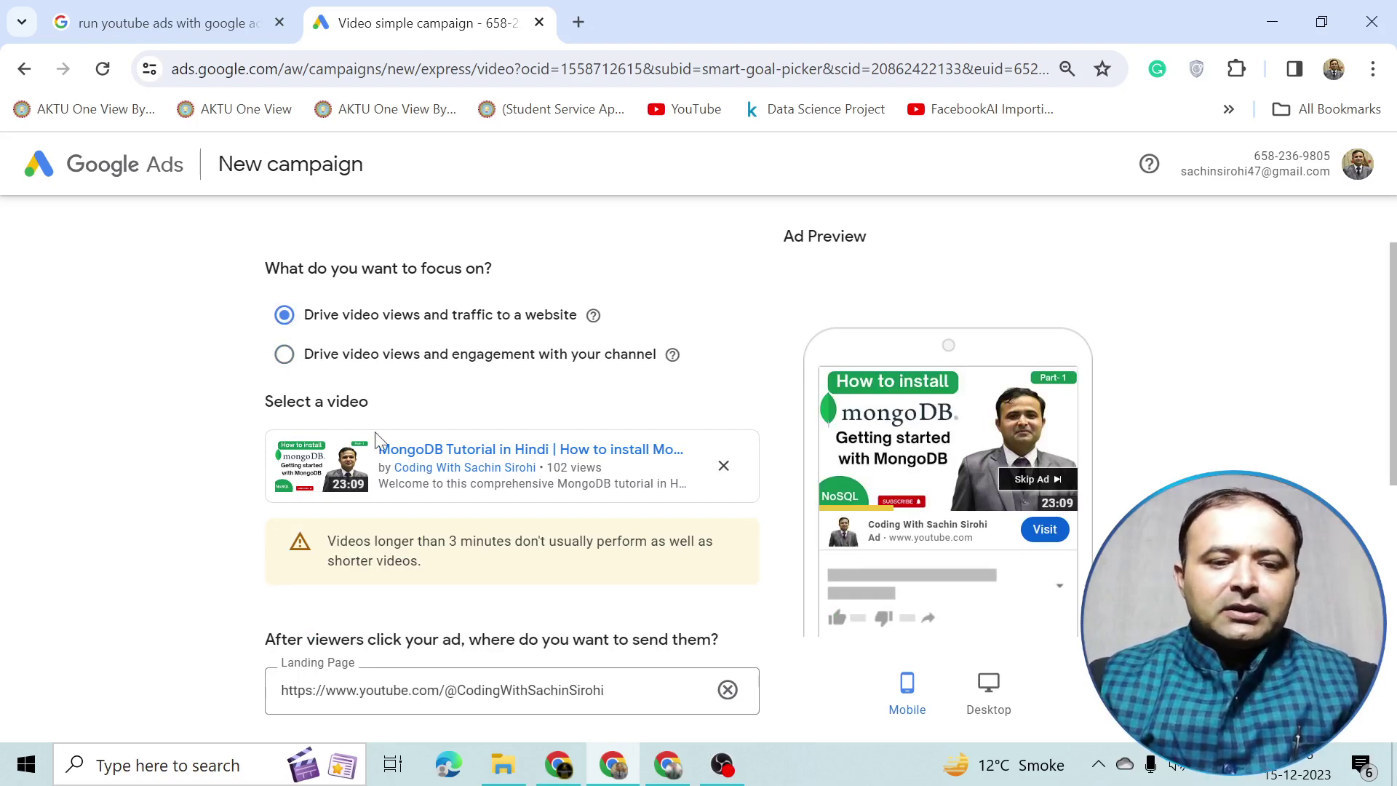
# - Review the landing page and Visit button settings, and continue to the customer locations and languages
pyautogui.scroll(-5, 408, 448)
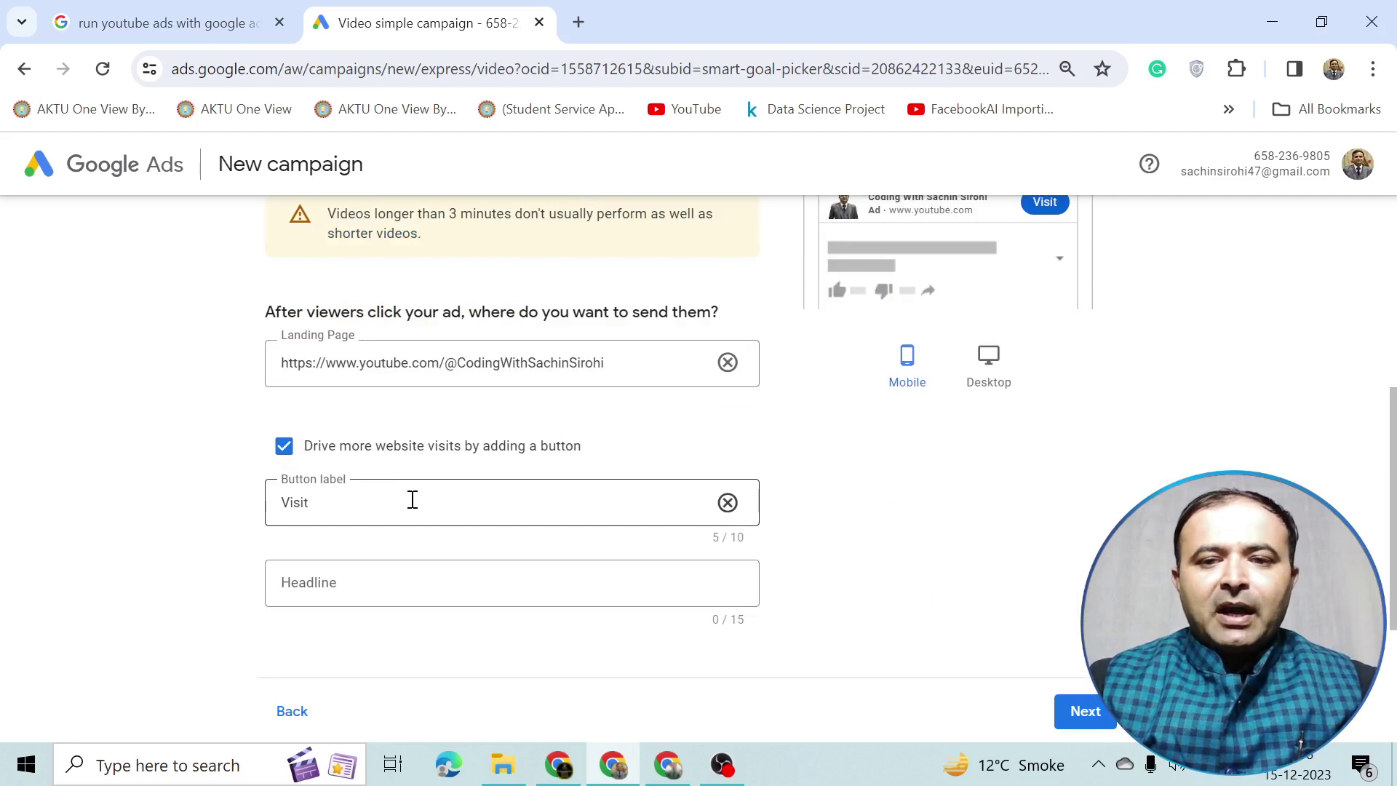
pyautogui.scroll(1, 412, 499)
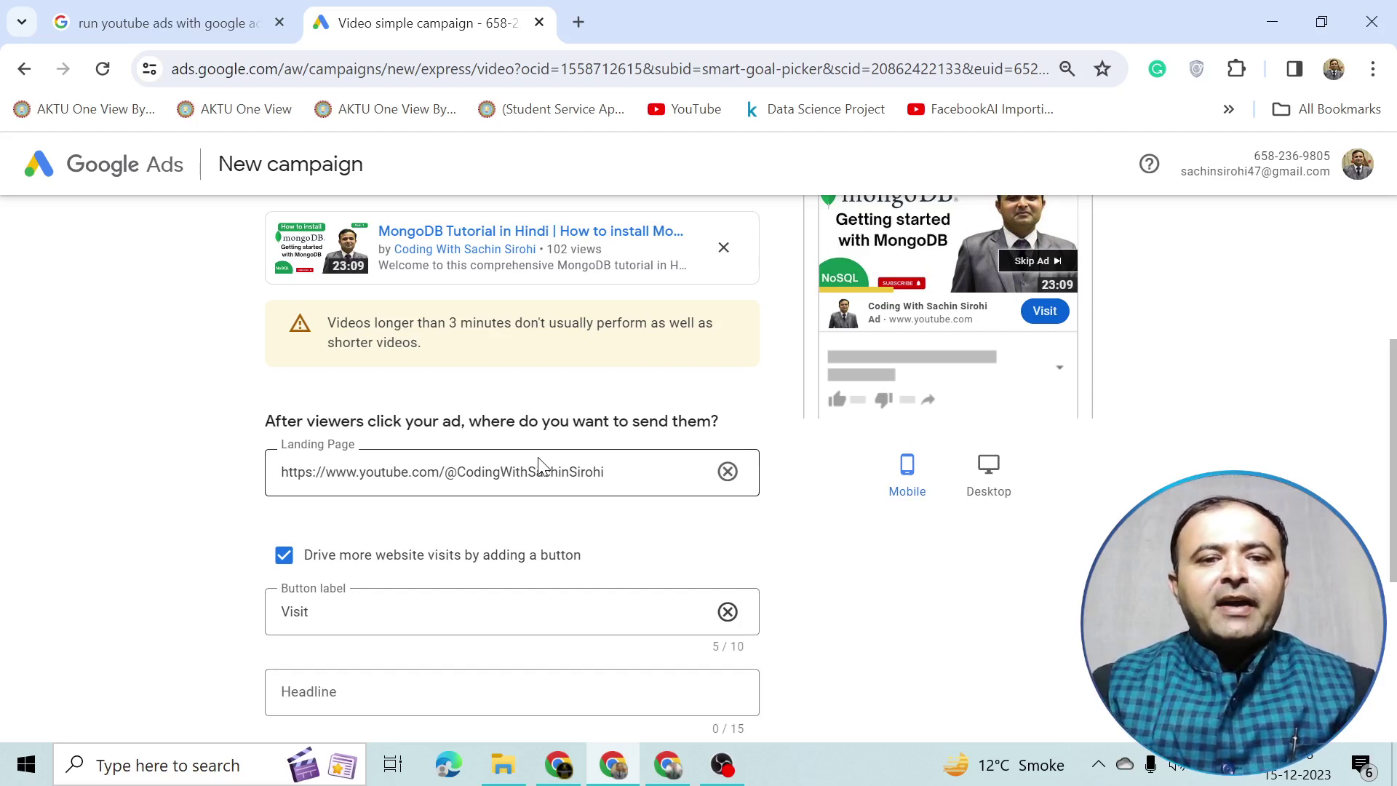
pyautogui.scroll(-3, 536, 465)
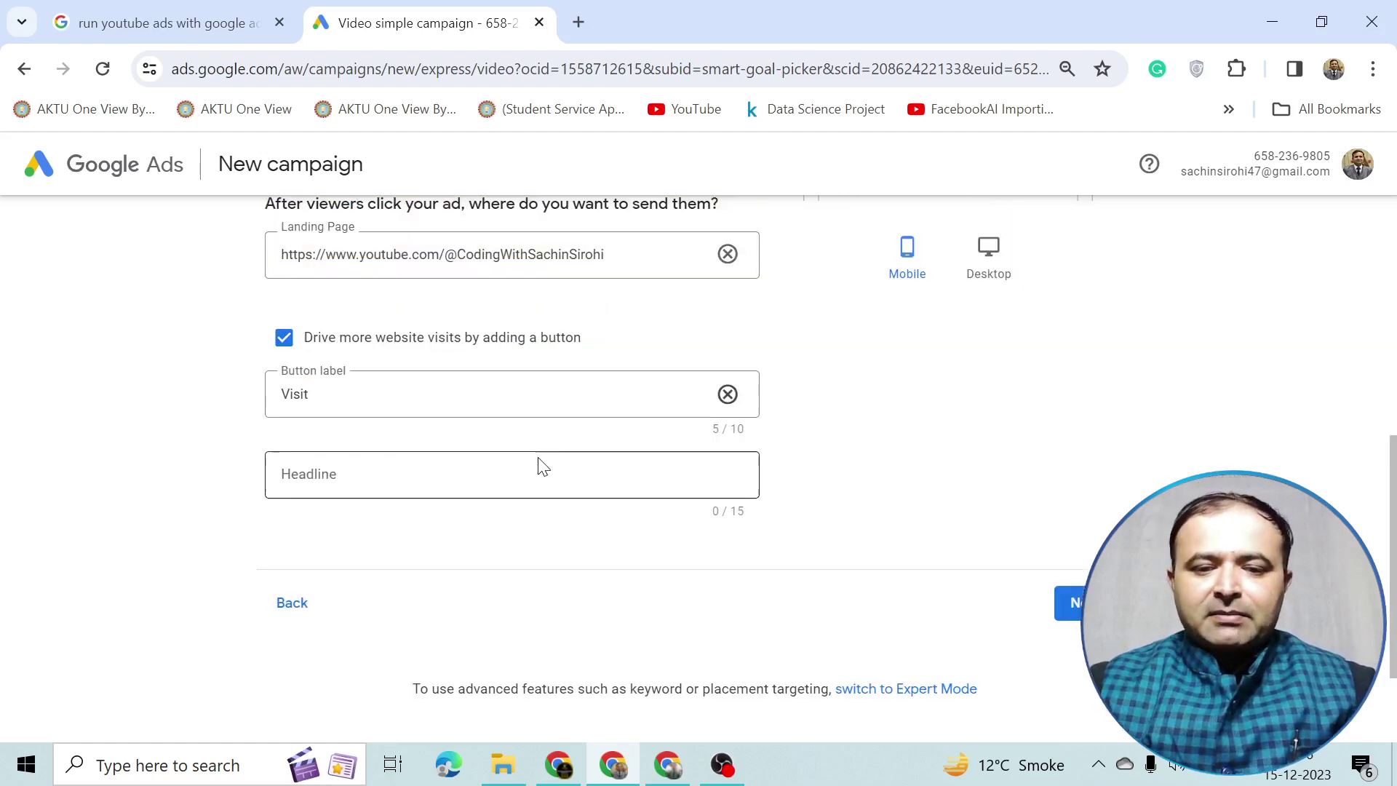
pyautogui.scroll(6, 502, 476)
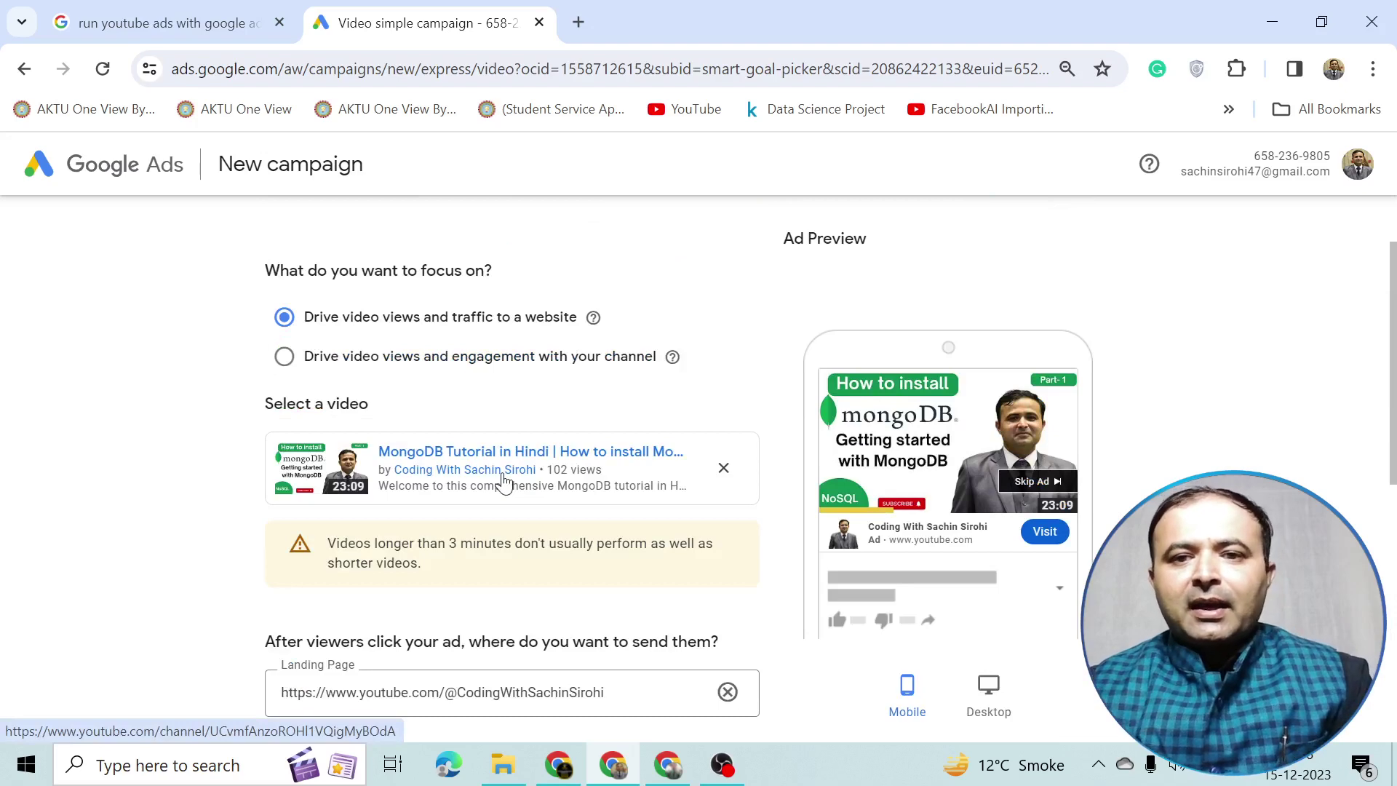
pyautogui.scroll(-7, 1189, 456)
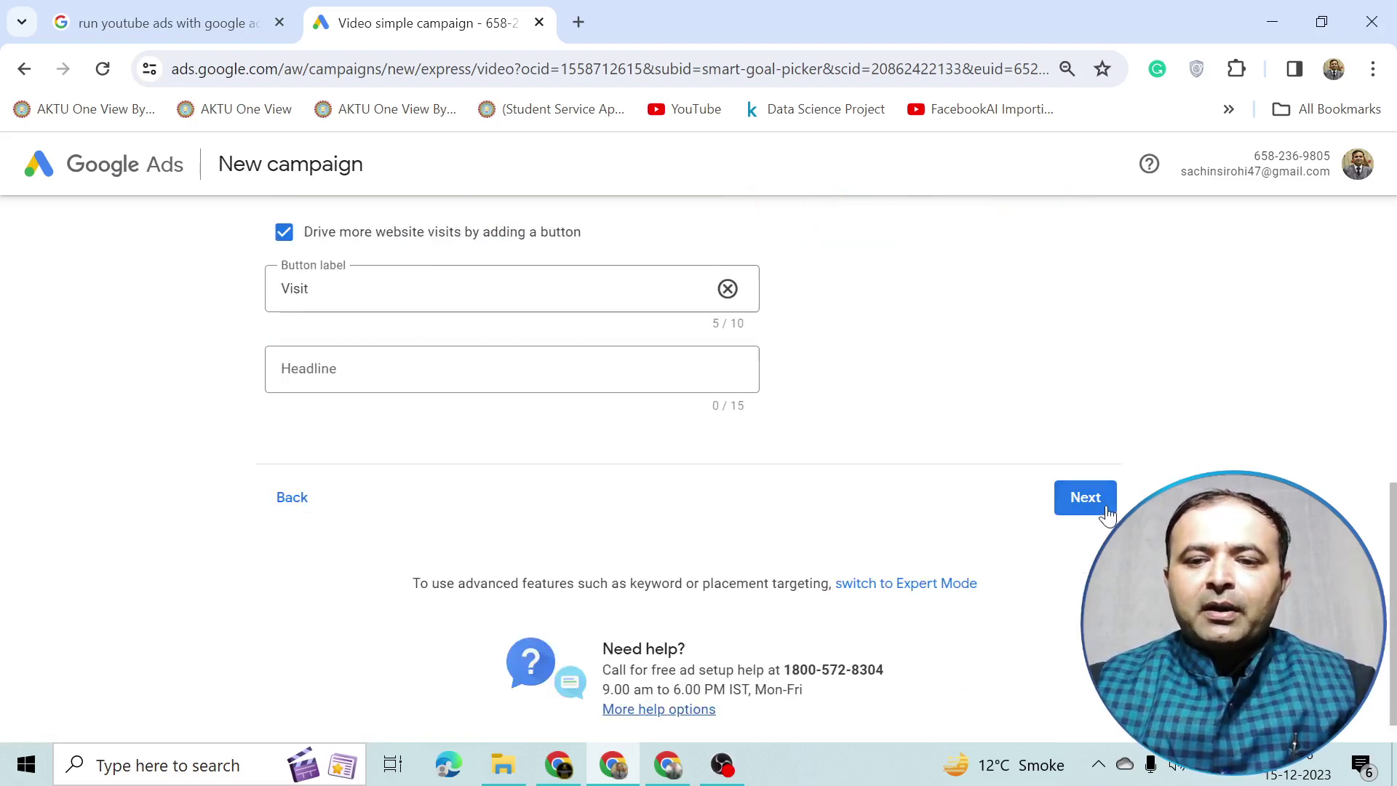
pyautogui.click(1107, 507)
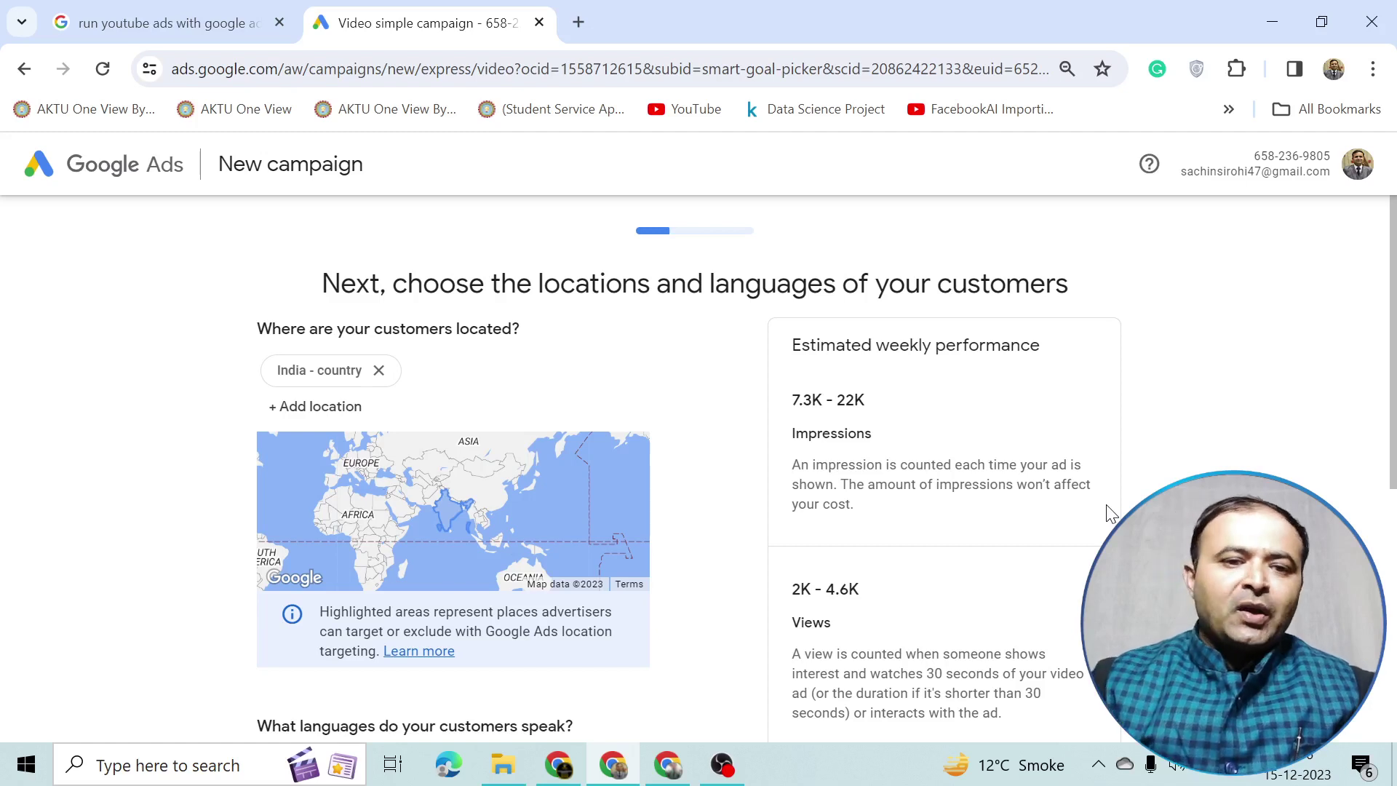
# - Replace India as the target location with the city of Meerut, Uttar Pradesh, India
pyautogui.click(379, 370)
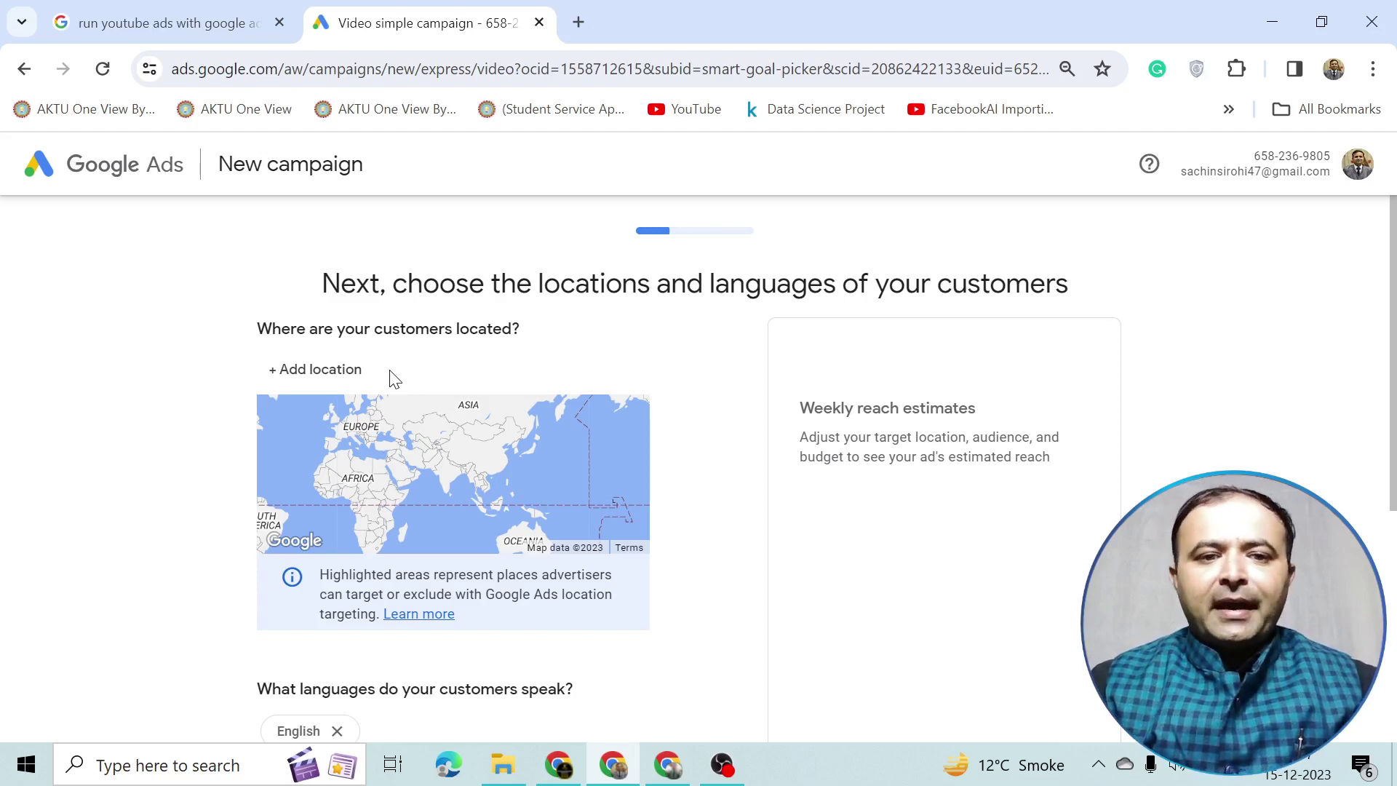
pyautogui.click(337, 369)
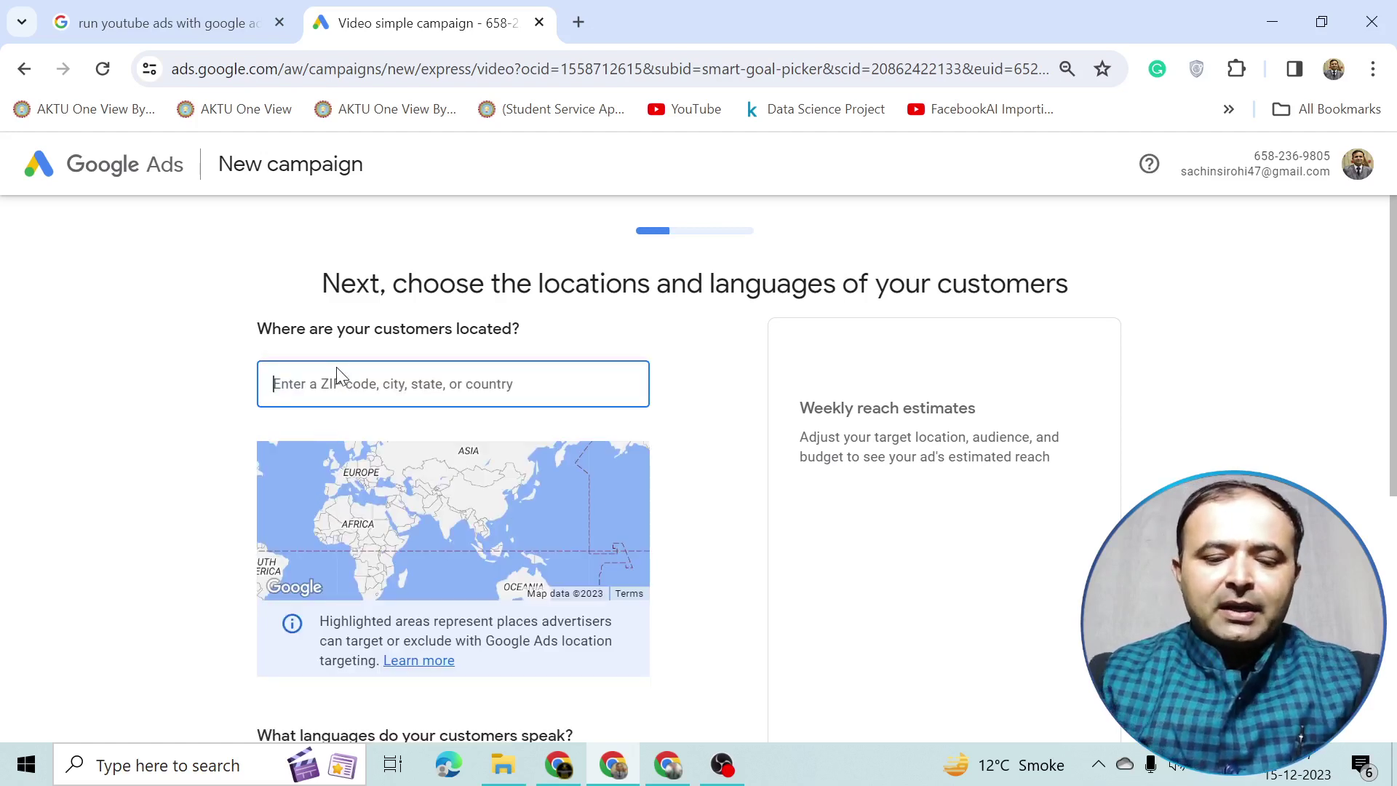
pyautogui.write('meerut')
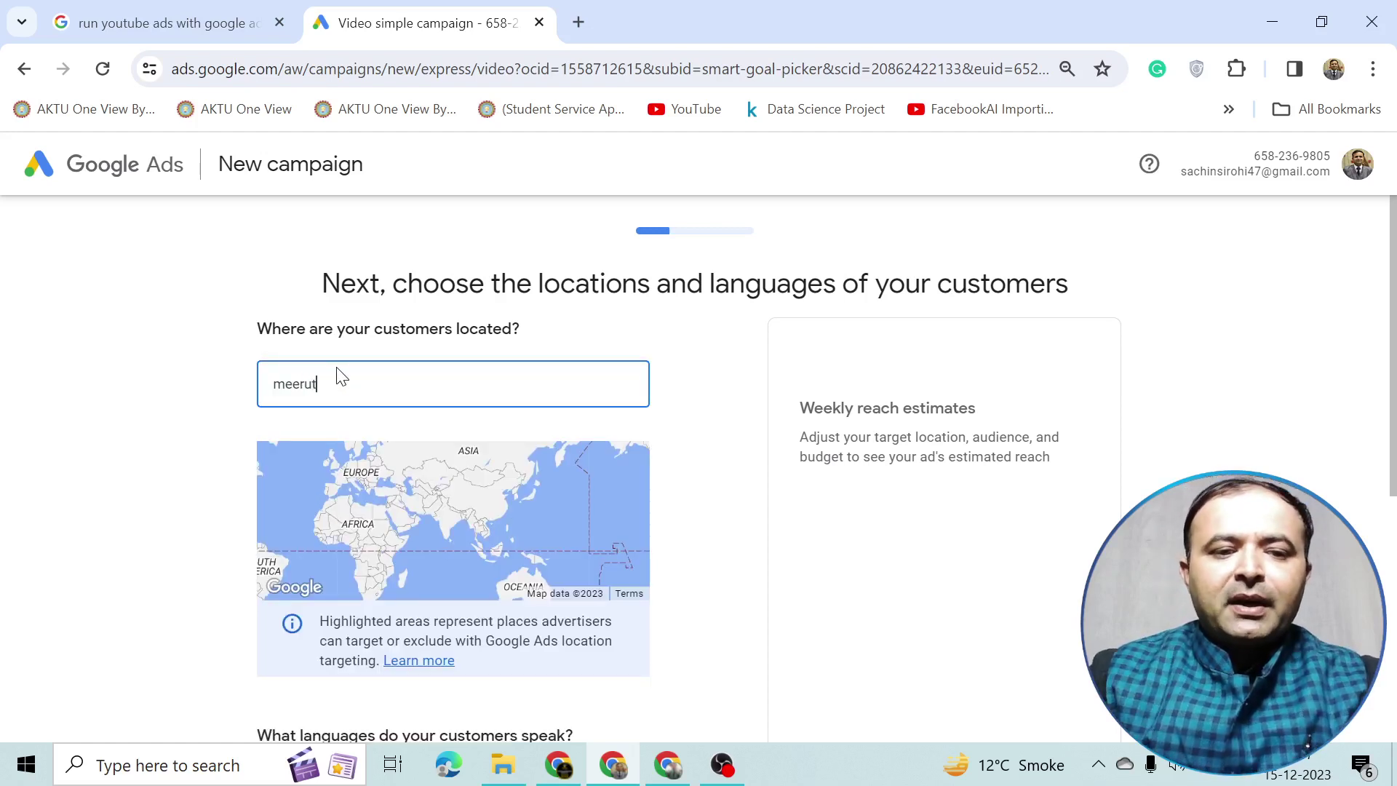
pyautogui.click(400, 443)
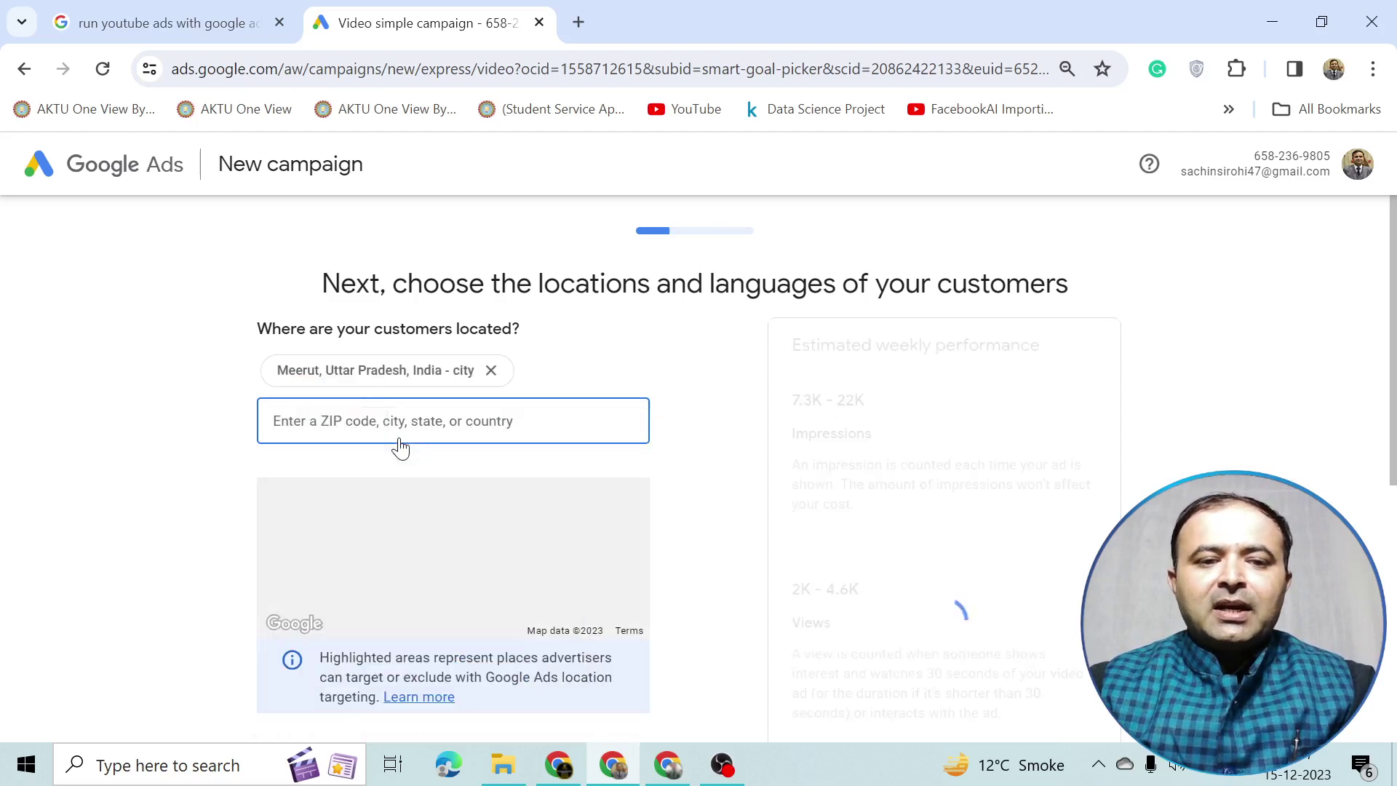
pyautogui.click(733, 545)
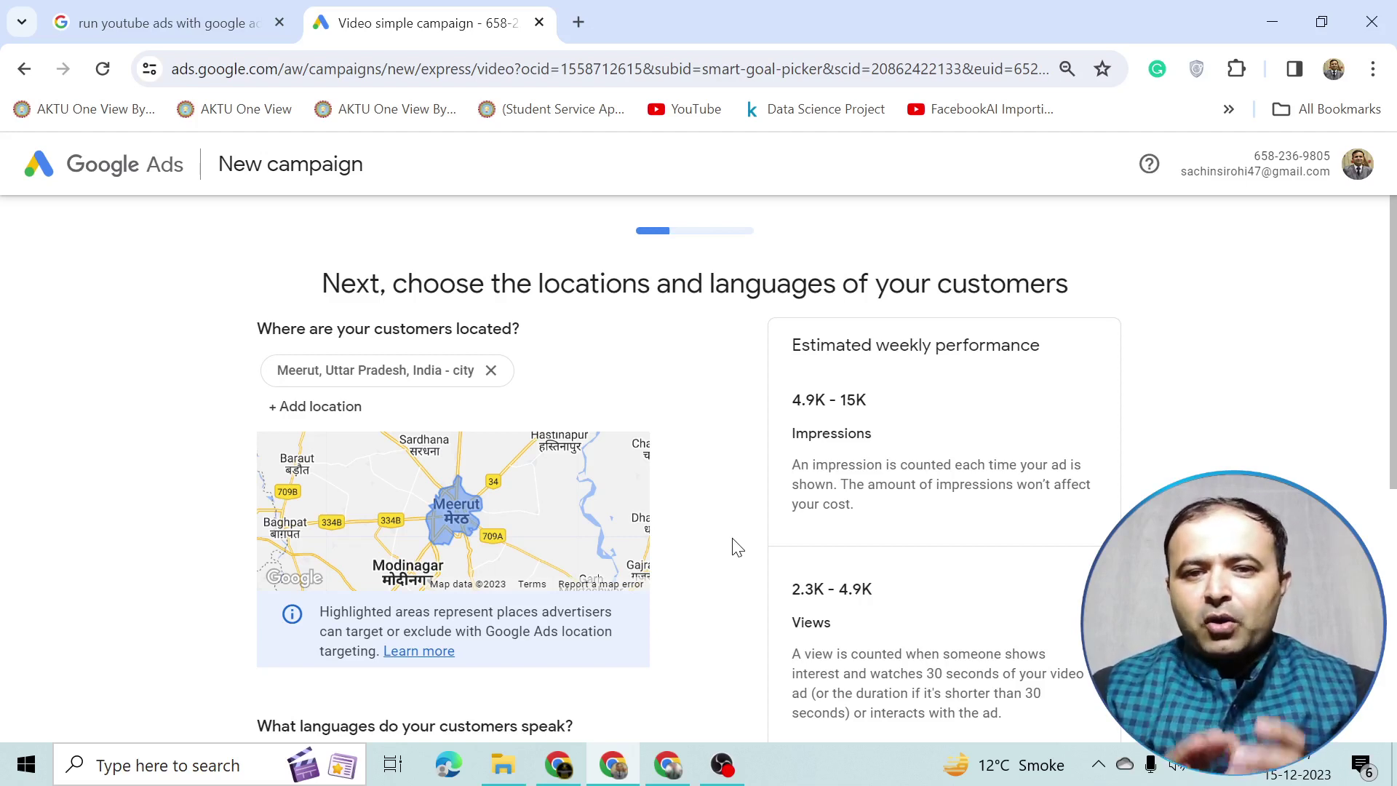
# - Add Hindi to the customers' languages alongside English and review the estimated weekly performance
pyautogui.scroll(-3, 650, 579)
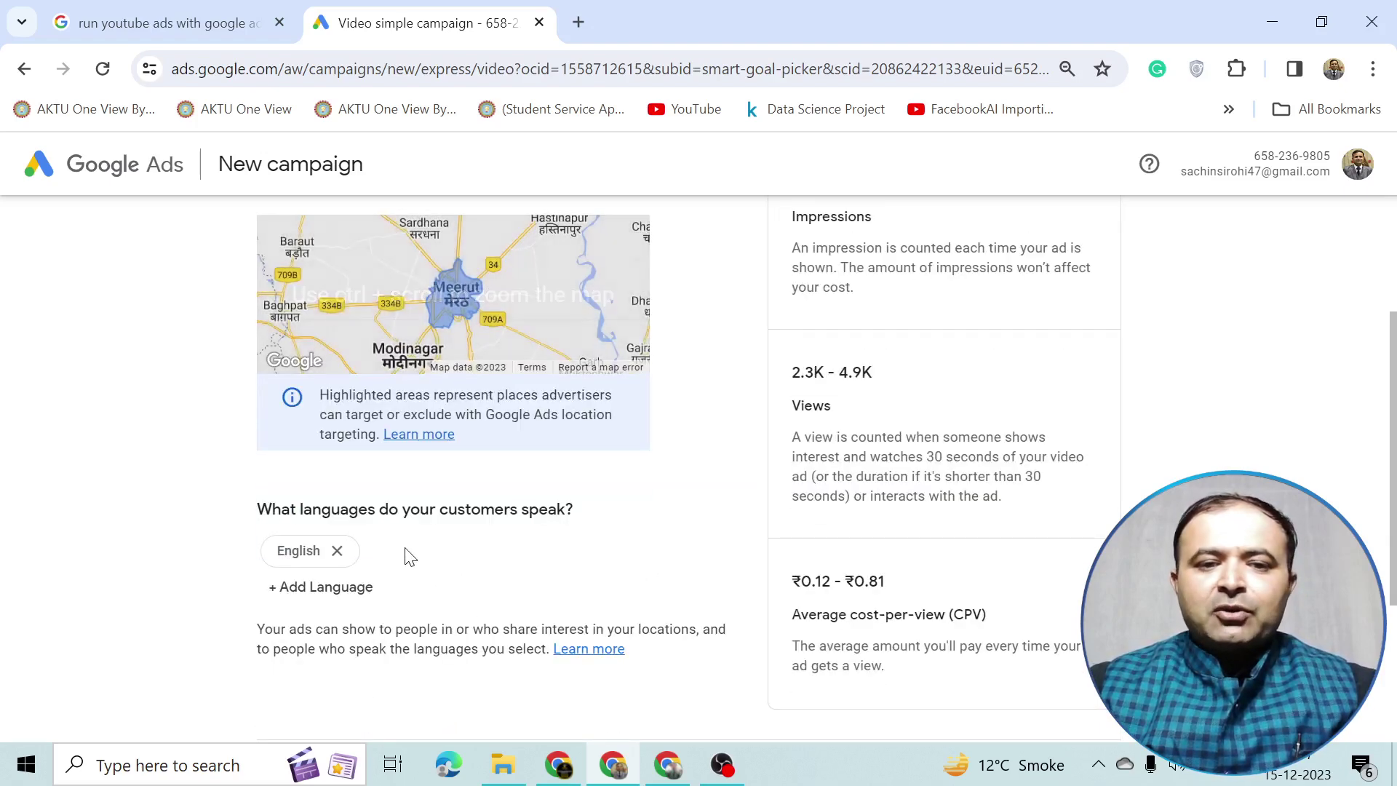
pyautogui.scroll(3, 406, 555)
pyautogui.scroll(-3, 406, 550)
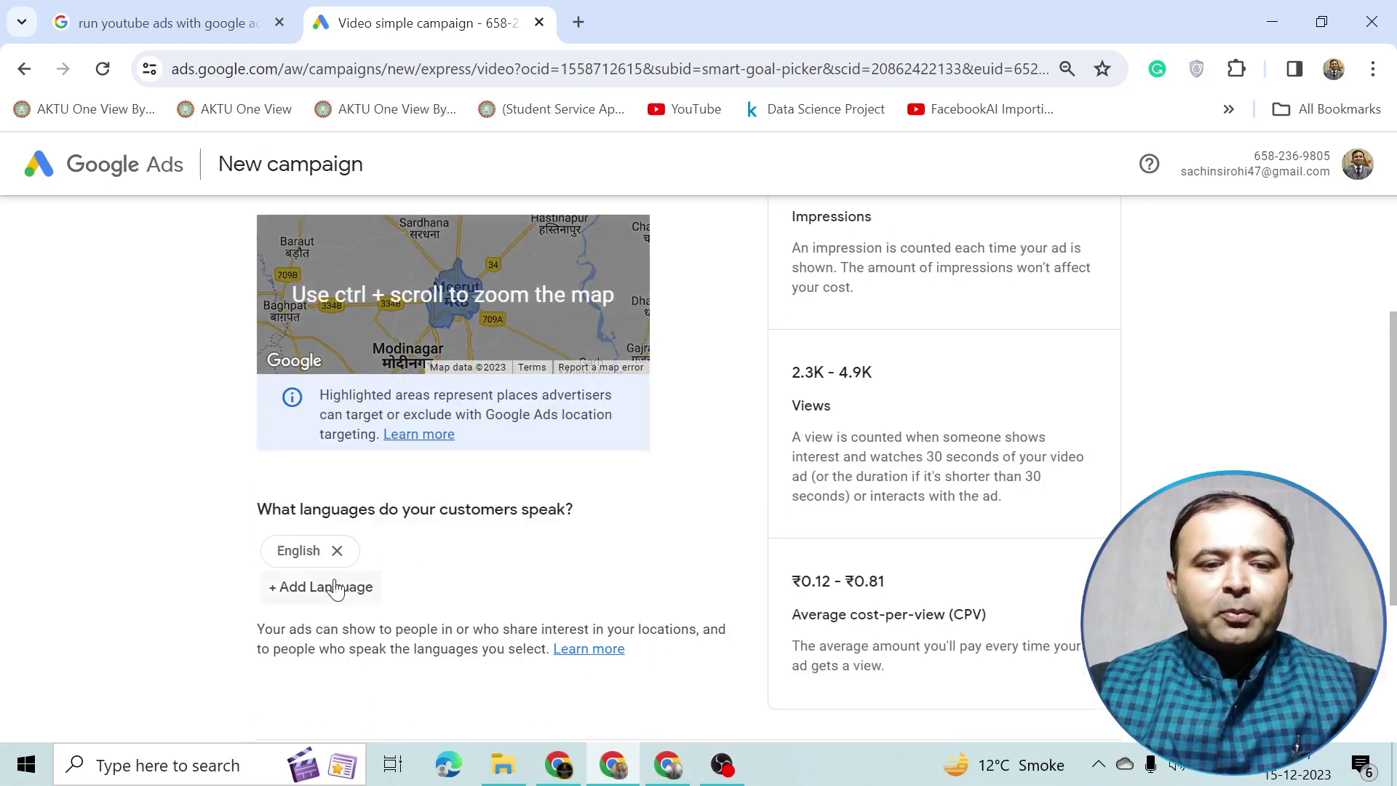
pyautogui.click(364, 587)
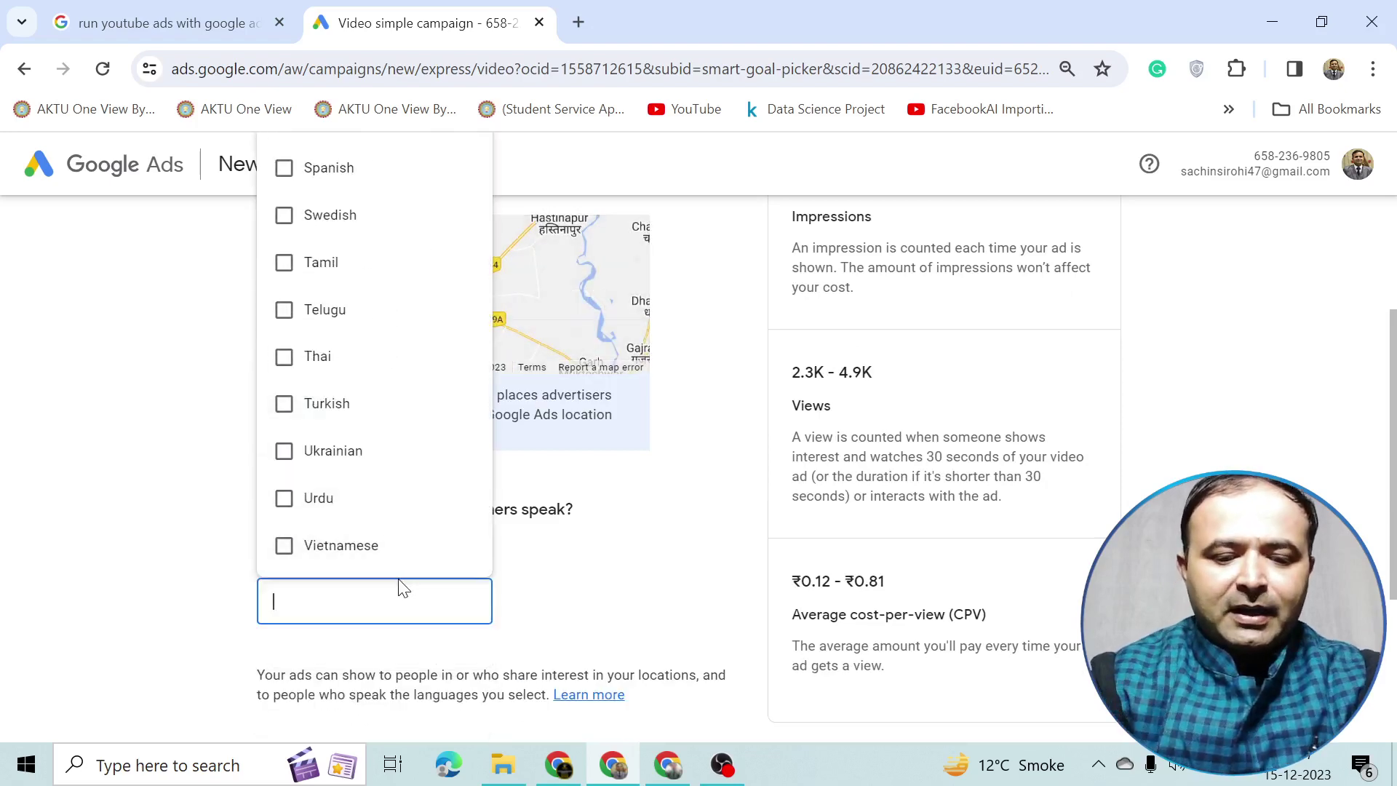
pyautogui.write('hin')
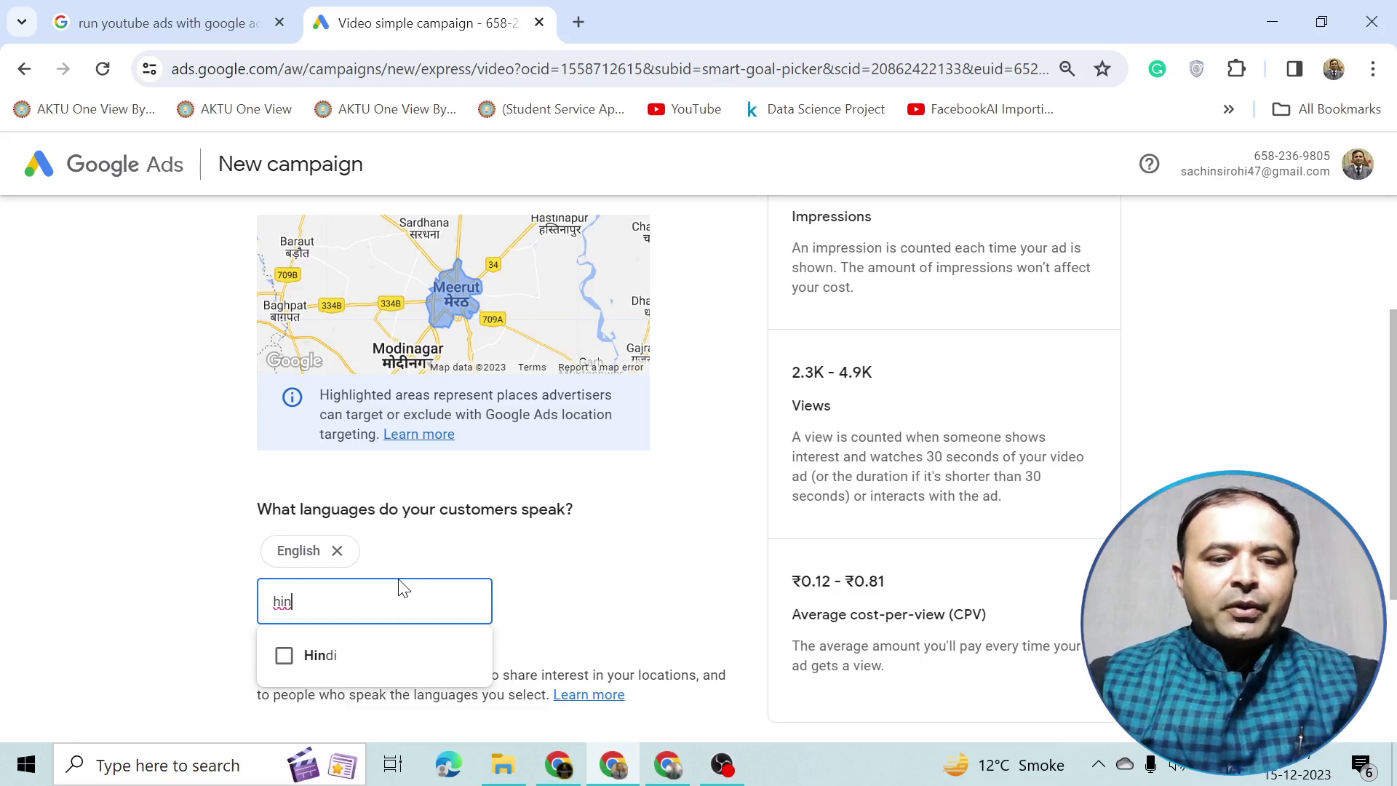
pyautogui.click(285, 656)
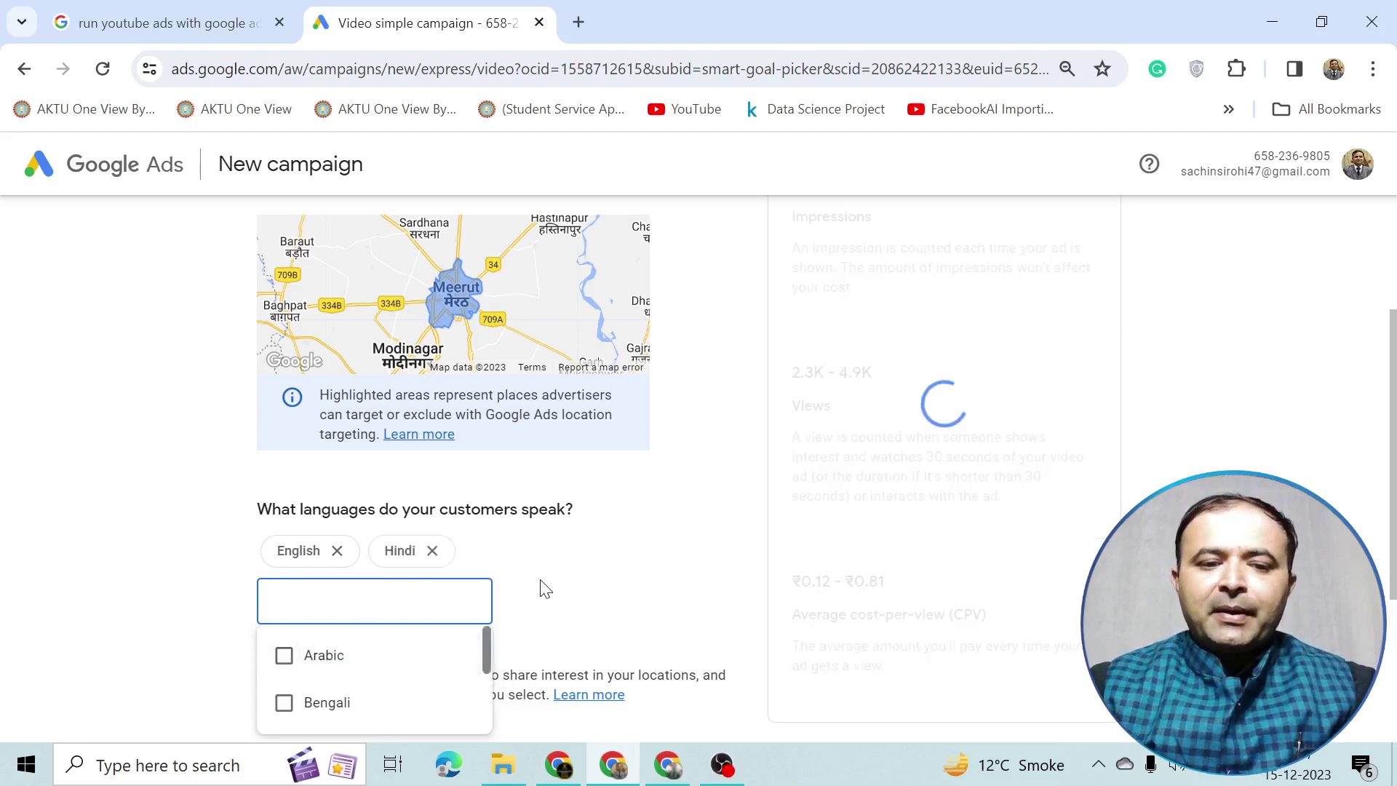
pyautogui.click(670, 601)
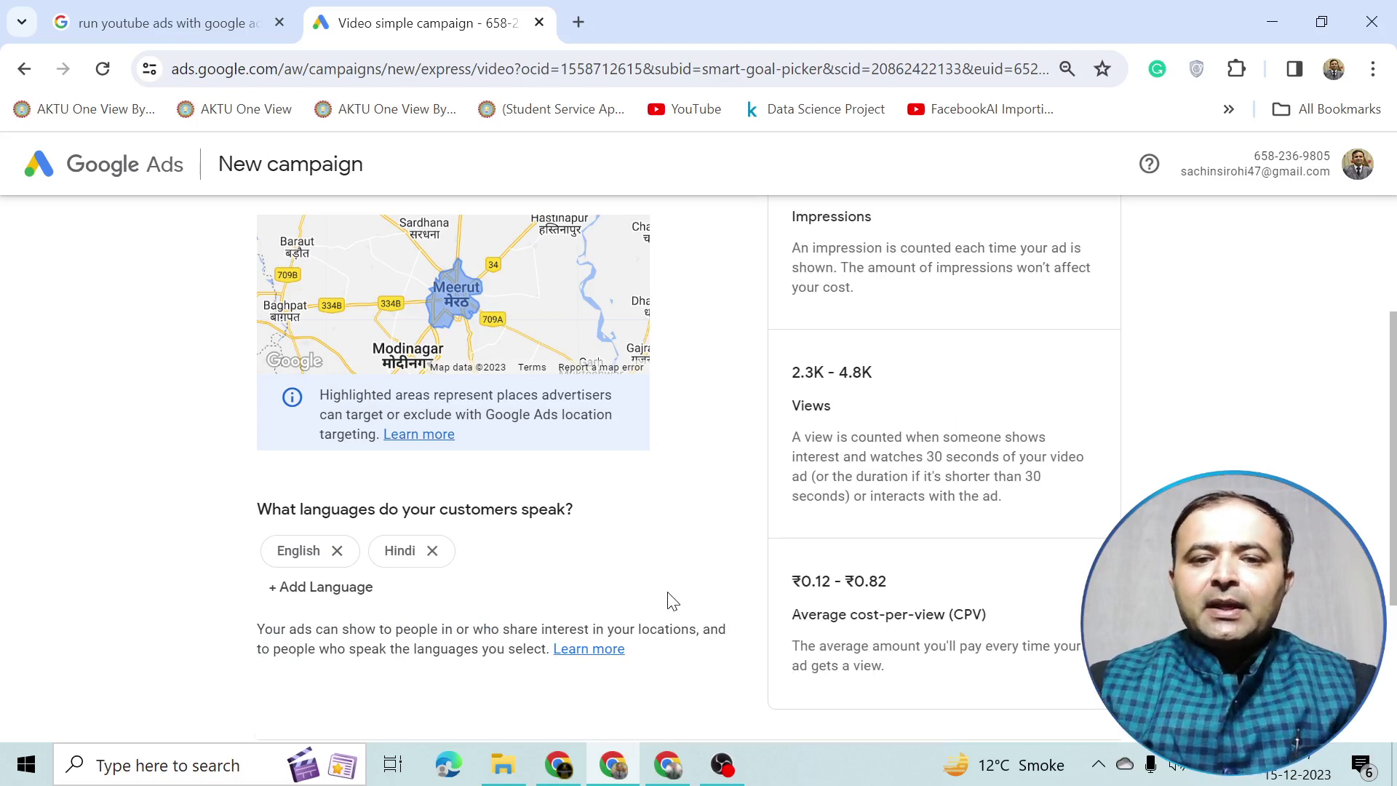
pyautogui.scroll(3, 668, 599)
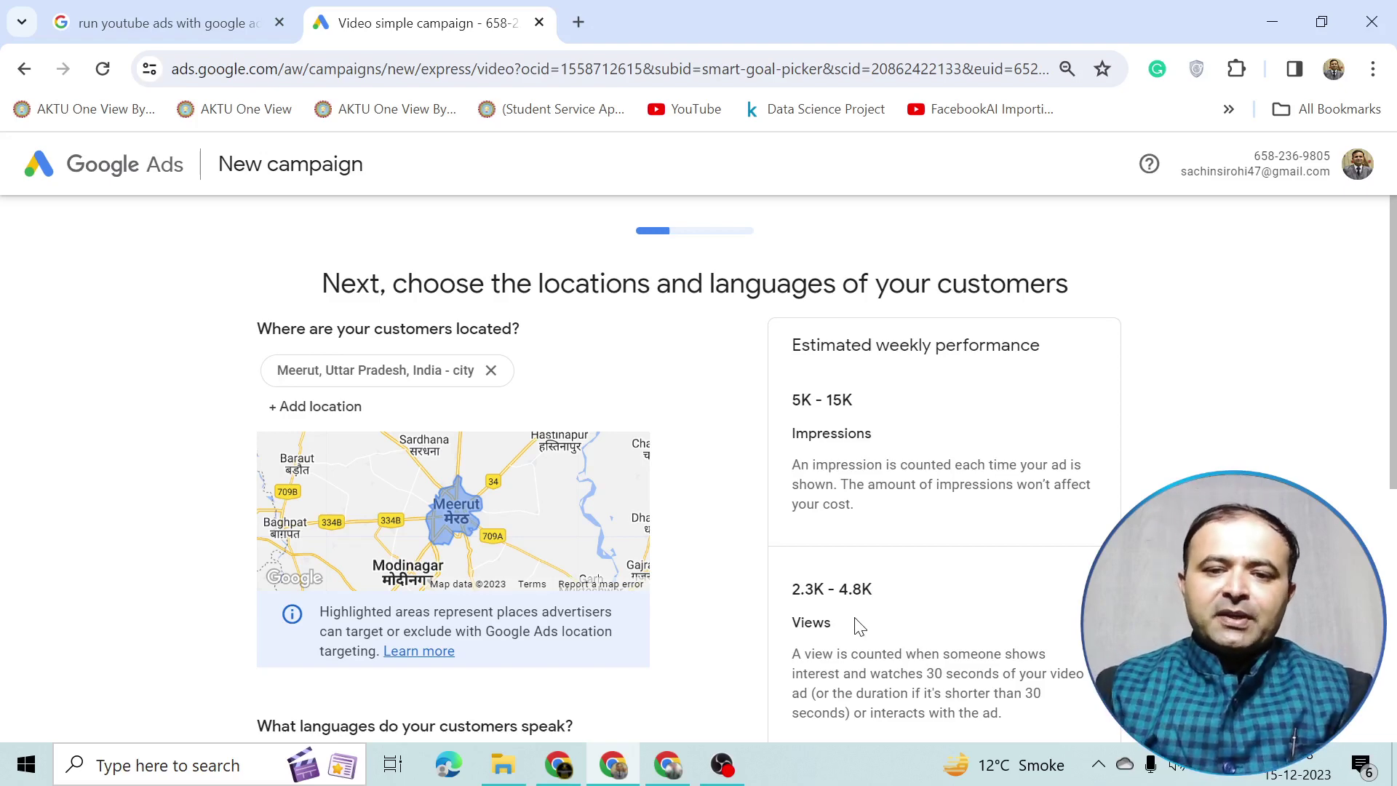
pyautogui.scroll(-5, 860, 627)
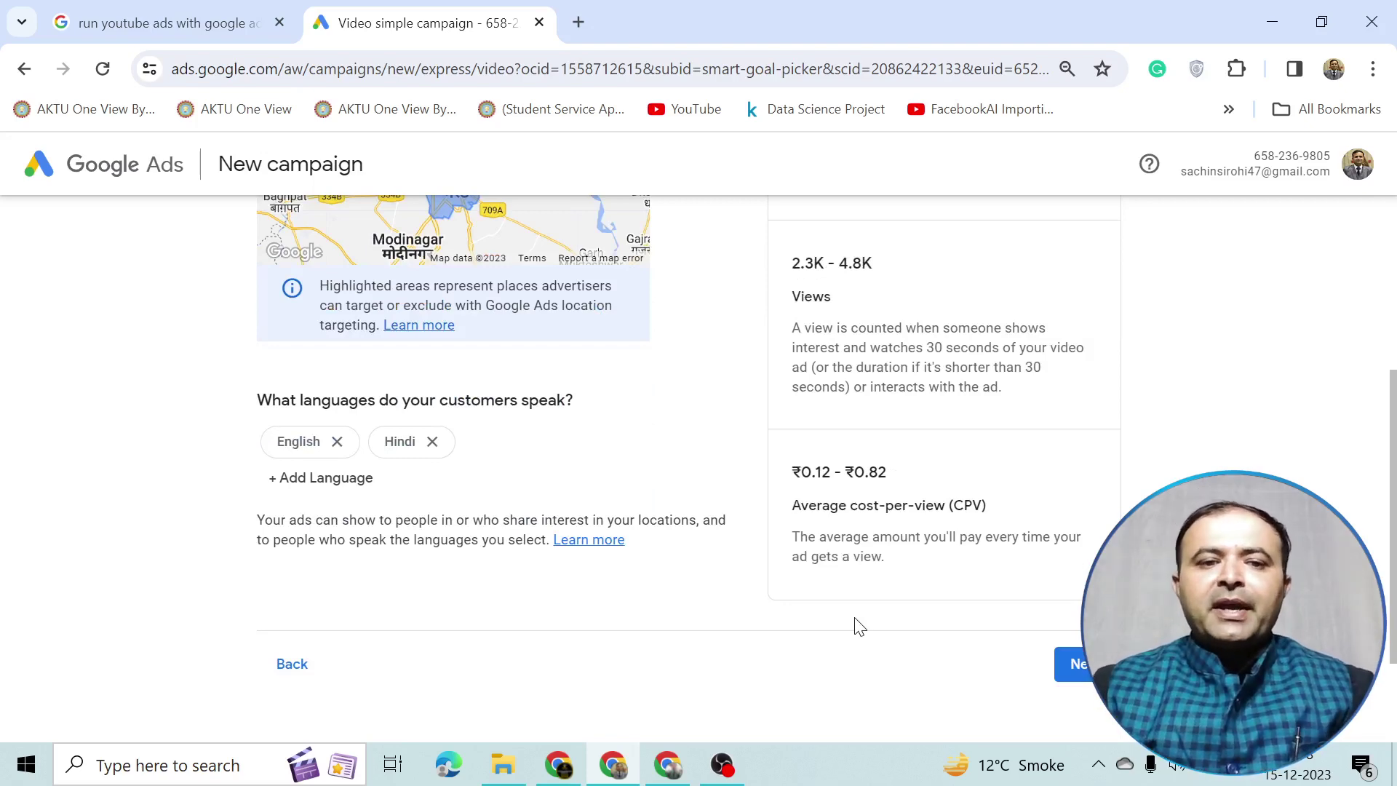
# - Recheck the target location, languages and estimated weekly performance, and continue to the customer demographics
pyautogui.scroll(5, 859, 627)
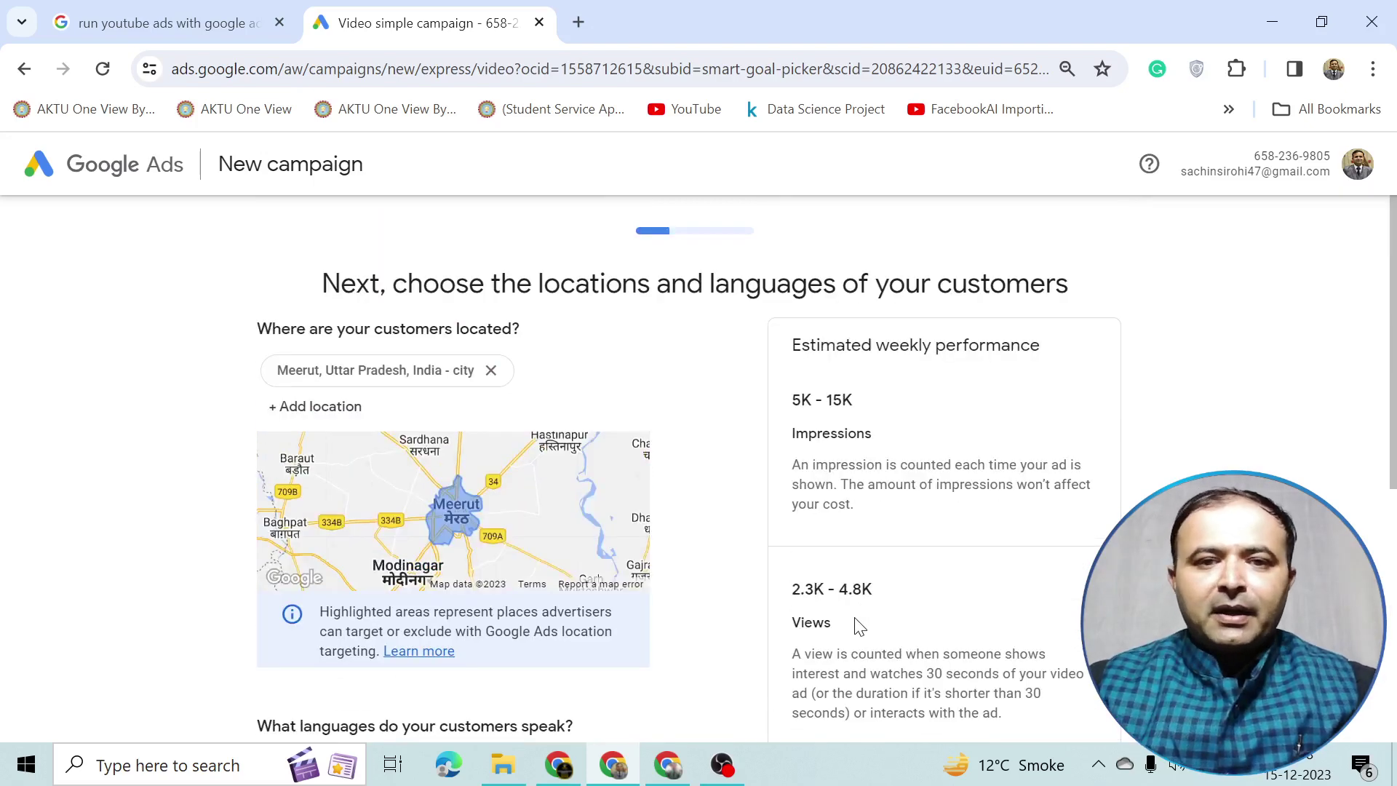
pyautogui.scroll(-5, 859, 627)
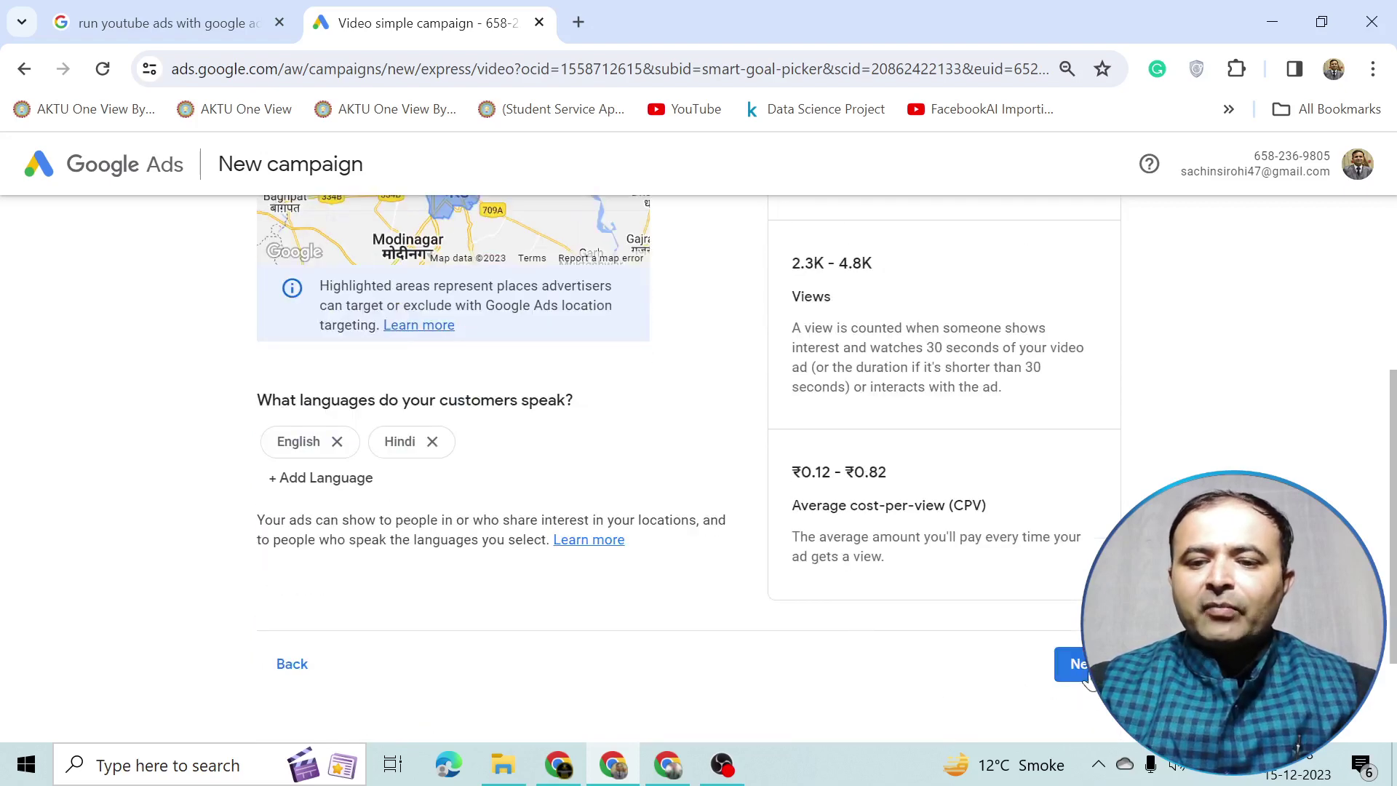
pyautogui.click(1074, 663)
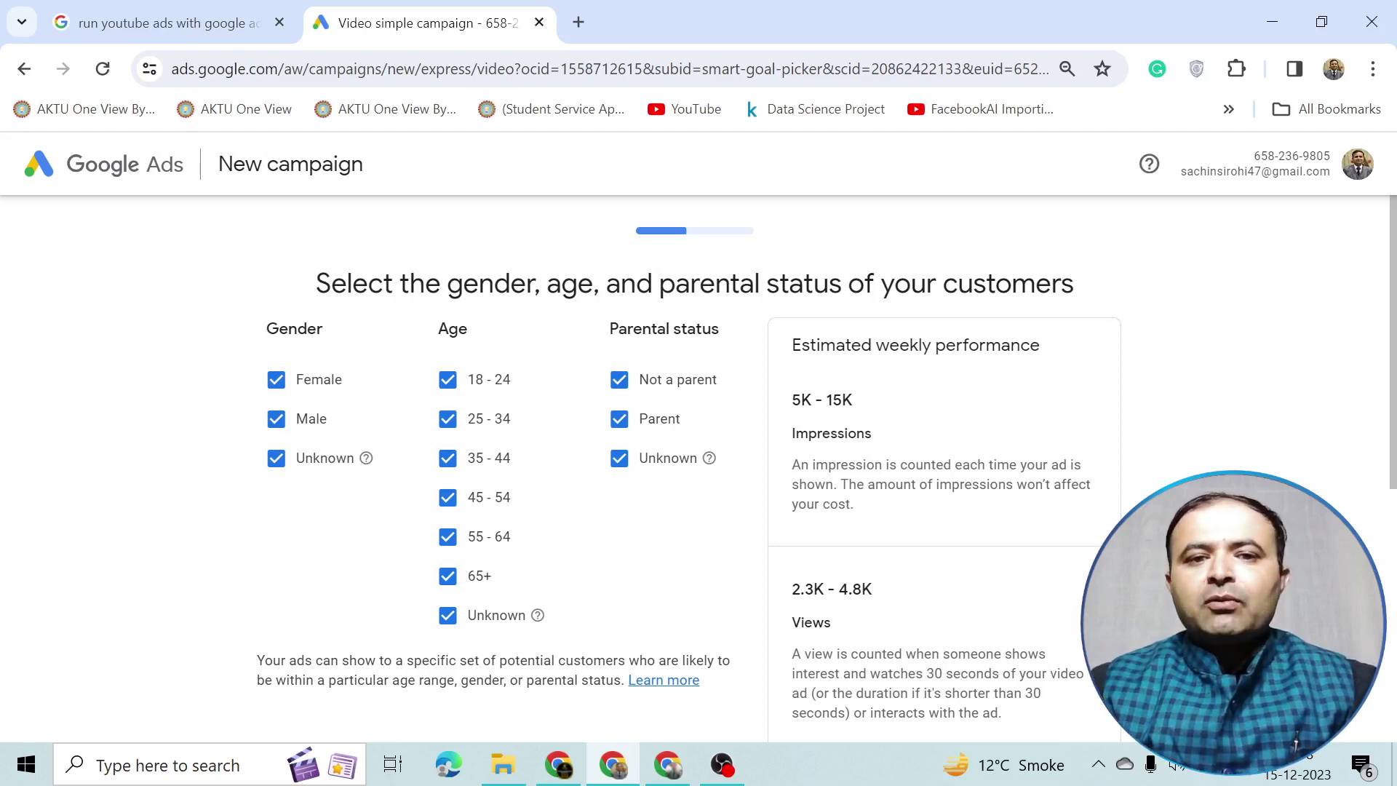
# - Exclude unknown gender, ages 35 and over, unknown age and unknown parental status, keeping ages 18 - 24 and 25 - 34
pyautogui.click(271, 466)
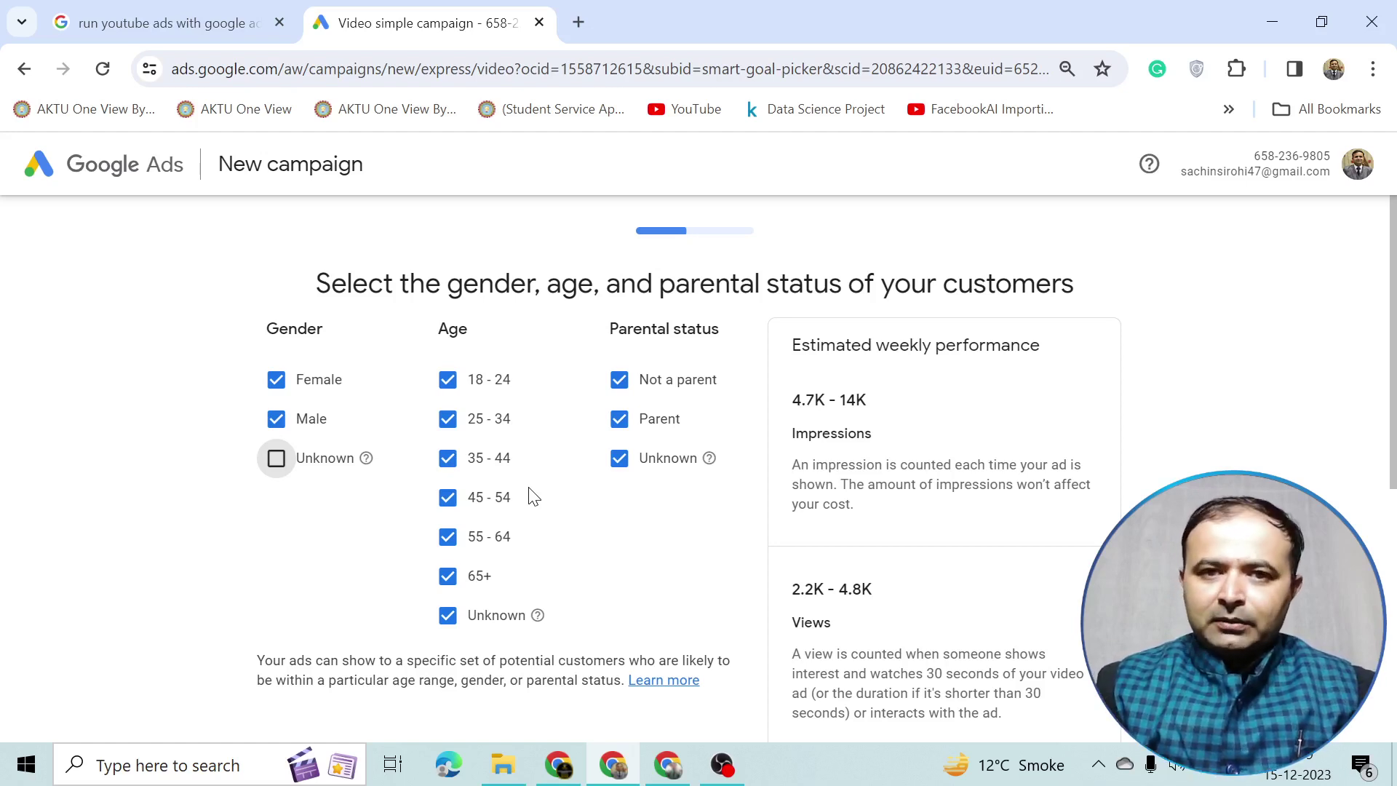
pyautogui.click(448, 615)
pyautogui.click(447, 576)
pyautogui.click(447, 536)
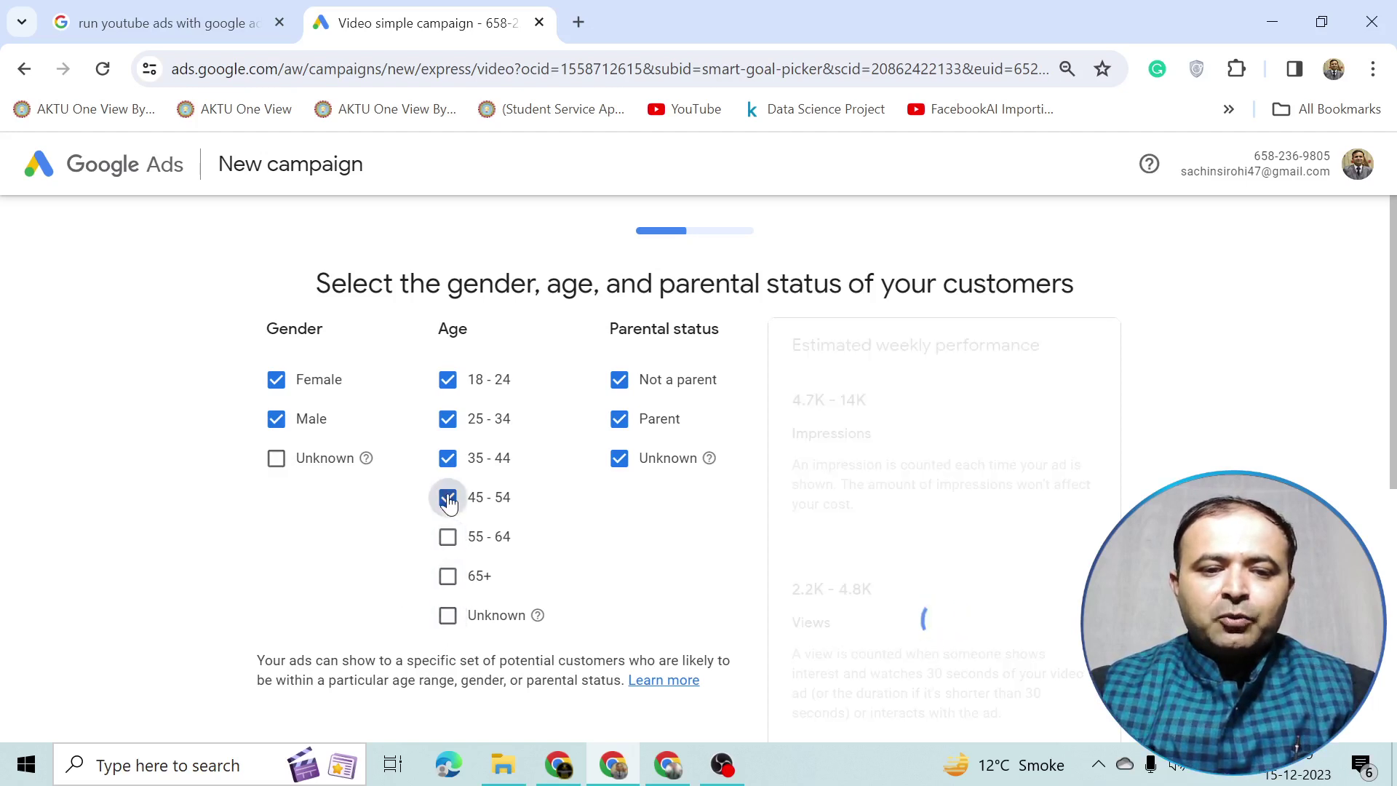
pyautogui.click(448, 497)
pyautogui.click(447, 457)
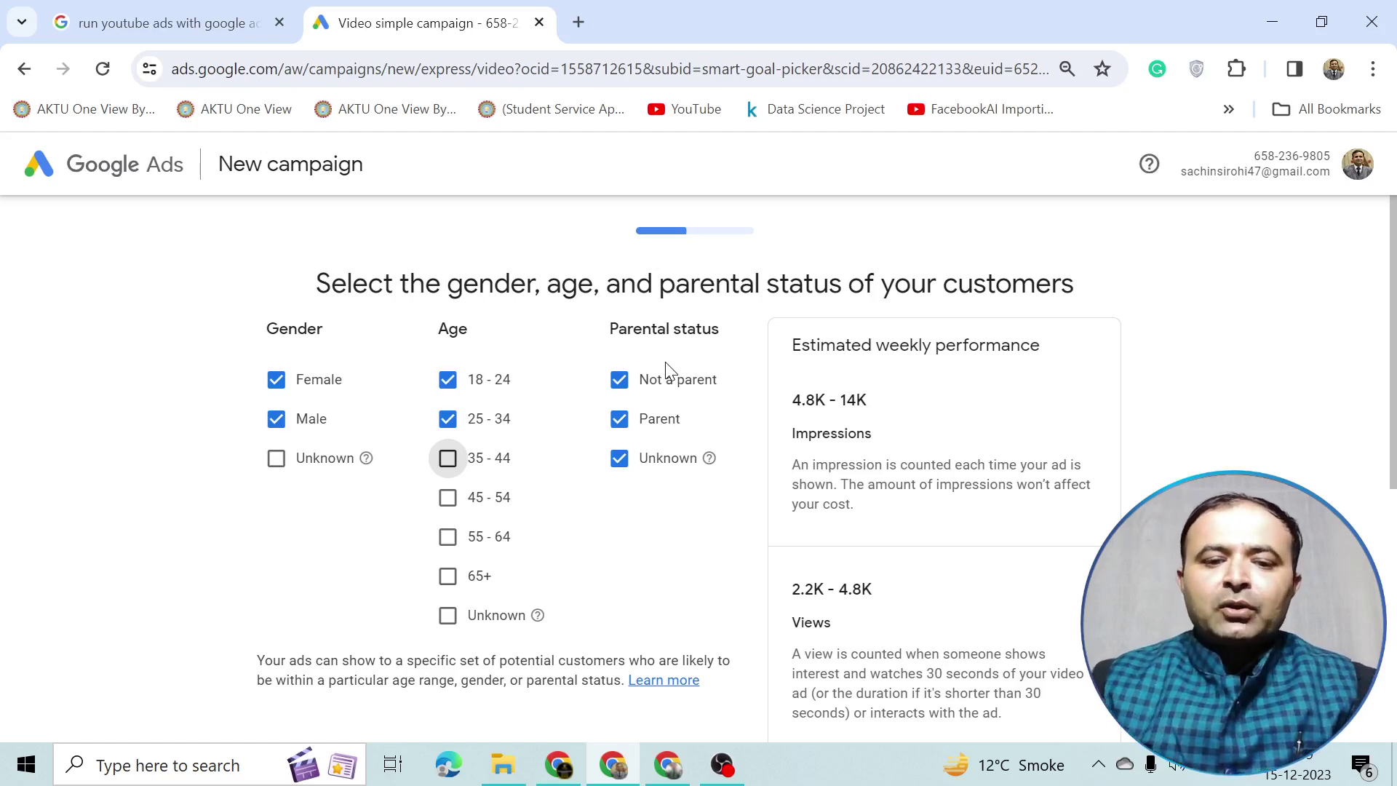
pyautogui.scroll(-2, 697, 513)
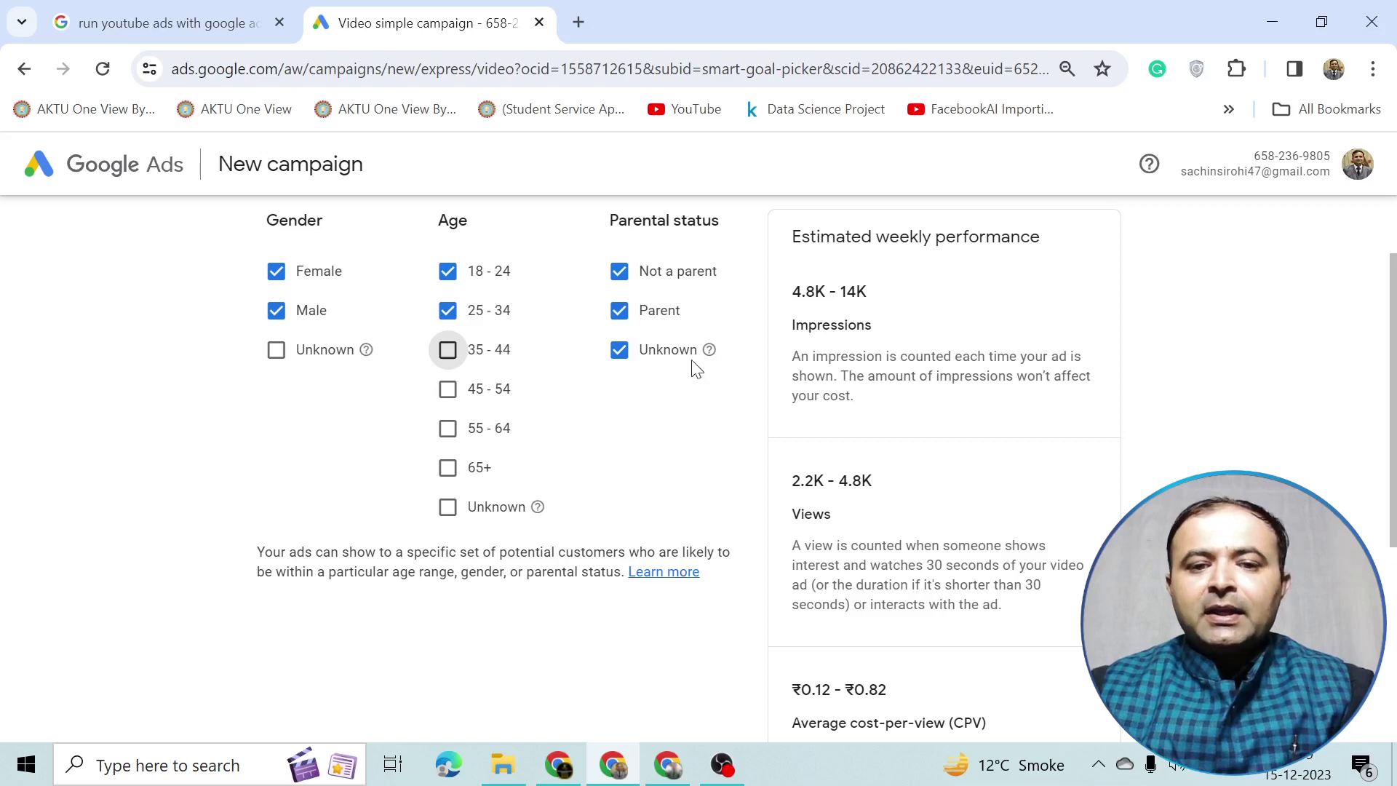
pyautogui.click(630, 360)
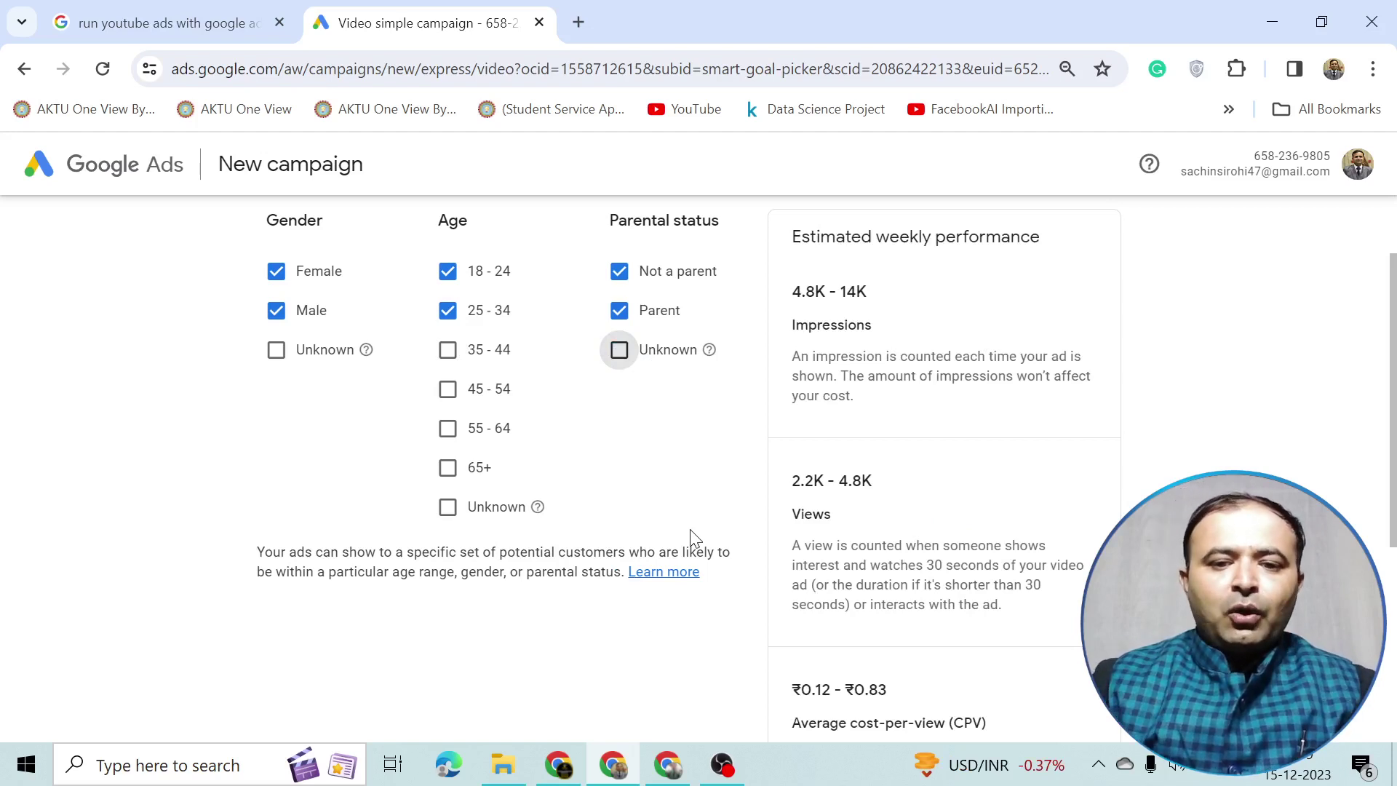
# - Review how views and average cost-per-view are estimated for this audience, and continue to the interest targeting
pyautogui.scroll(-3, 695, 539)
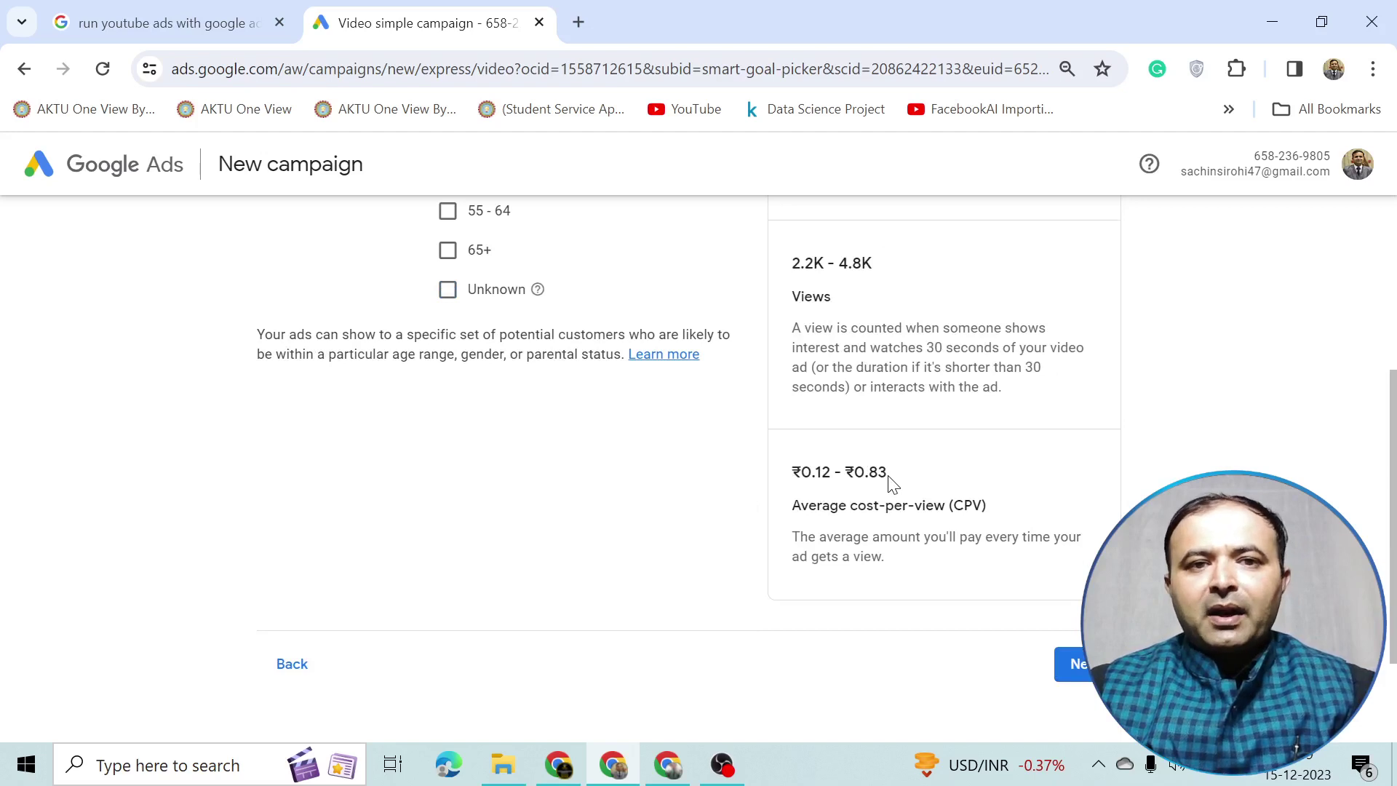
pyautogui.scroll(1, 894, 486)
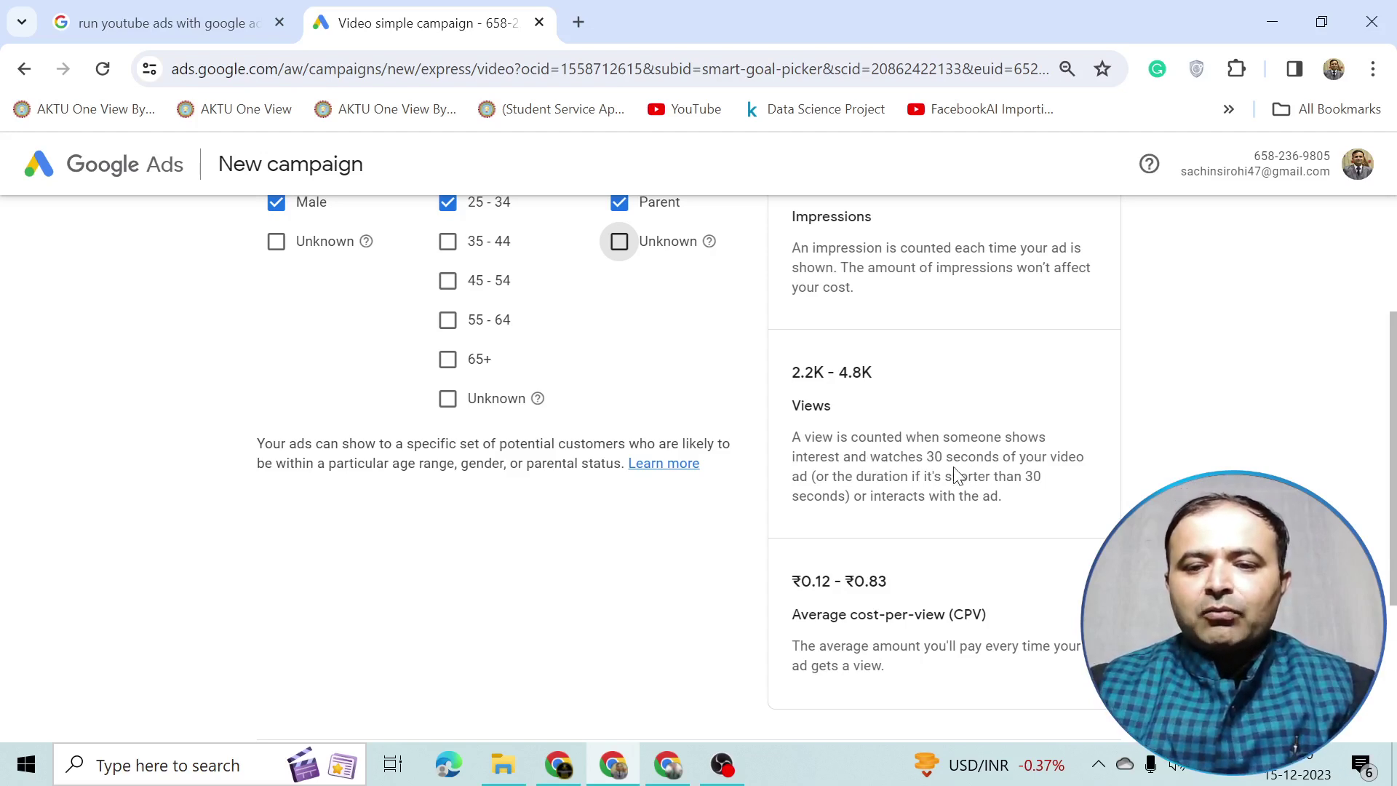
pyautogui.moveTo(944, 460); pyautogui.dragTo(910, 466)
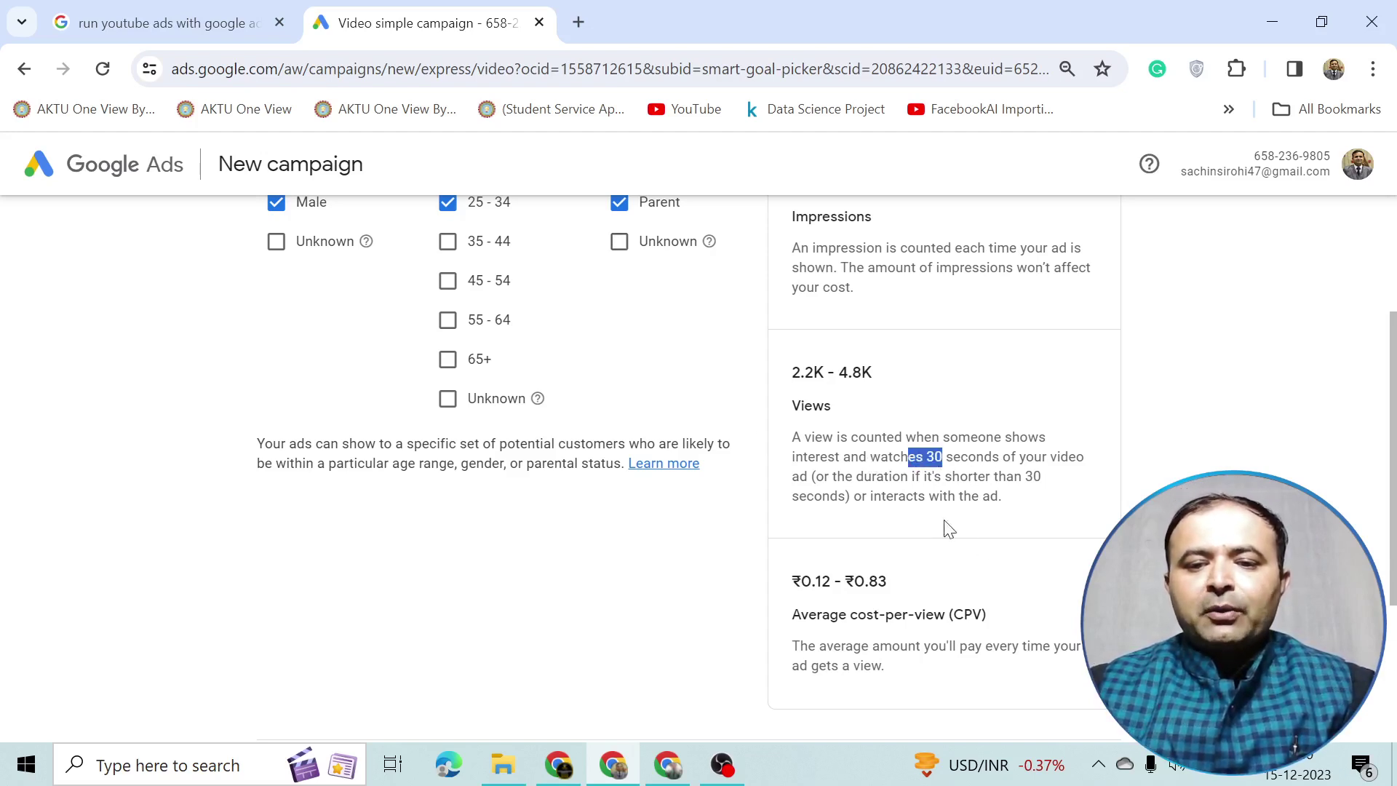
pyautogui.click(1118, 535)
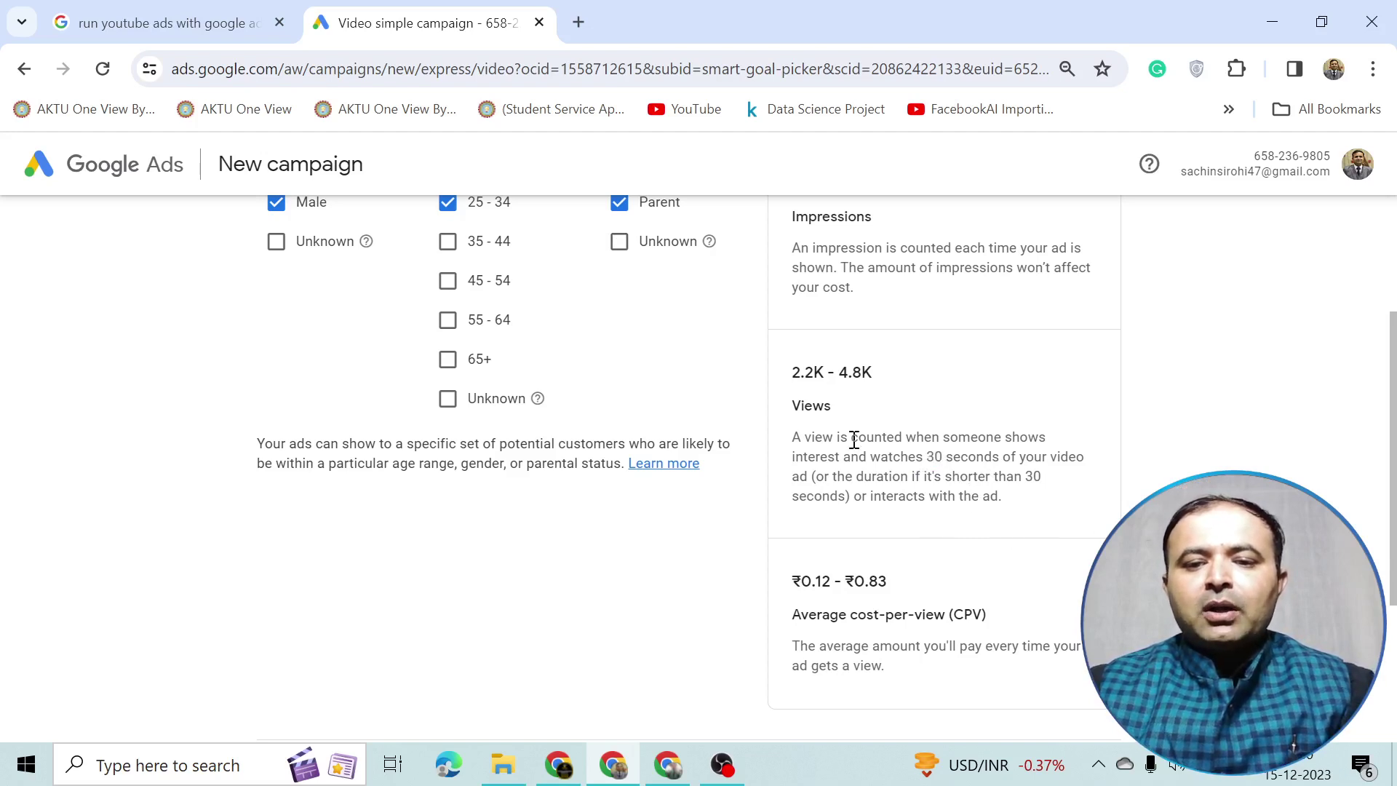
pyautogui.moveTo(1018, 477); pyautogui.dragTo(1023, 476)
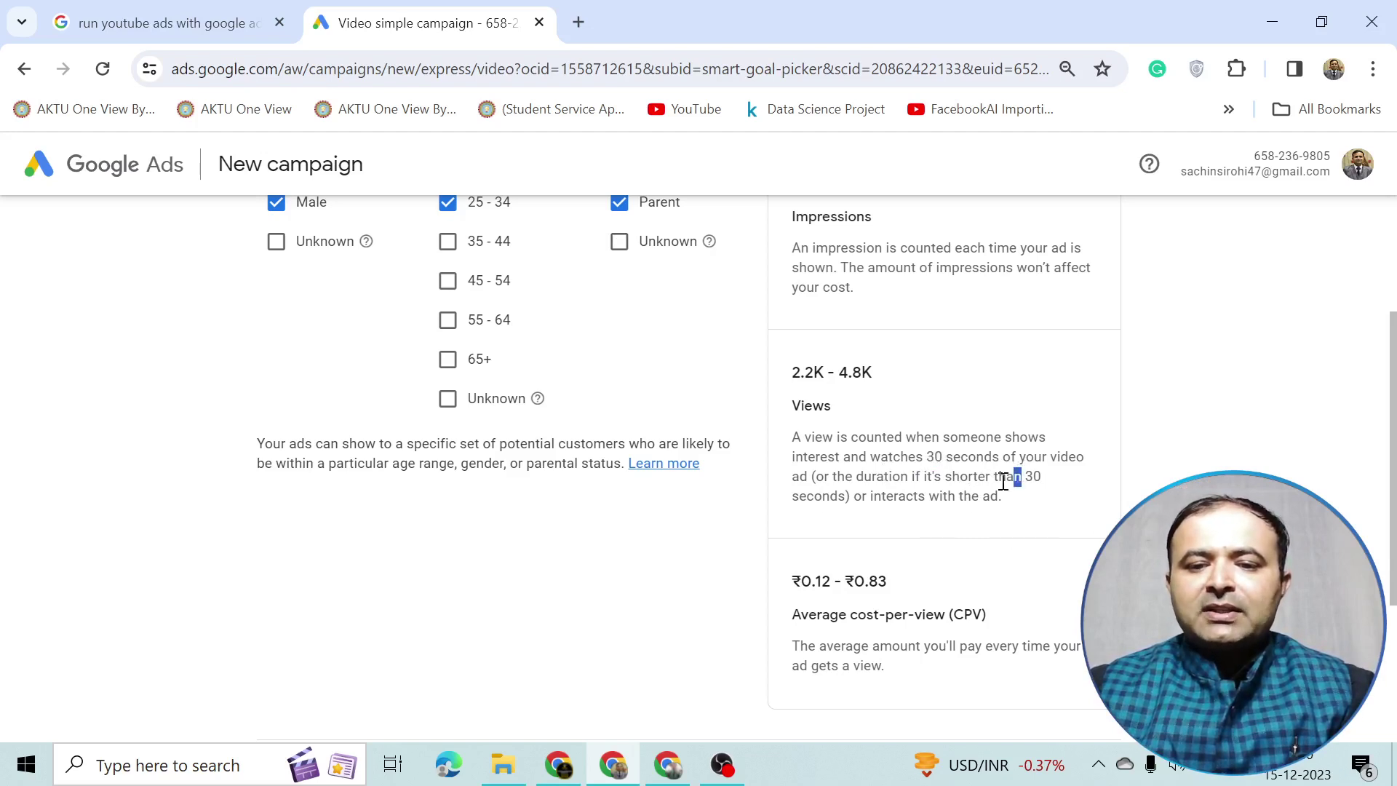
pyautogui.scroll(3, 925, 495)
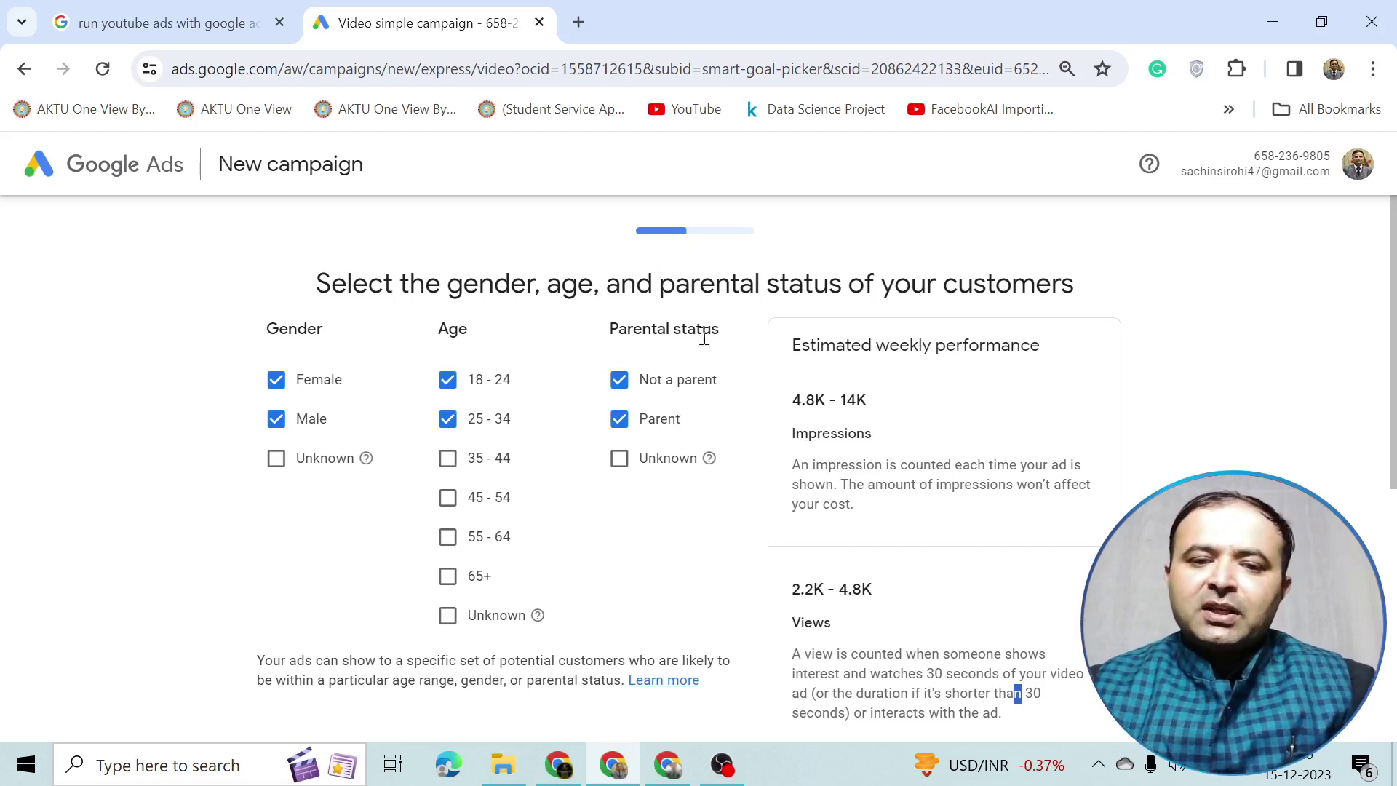
pyautogui.scroll(-6, 730, 455)
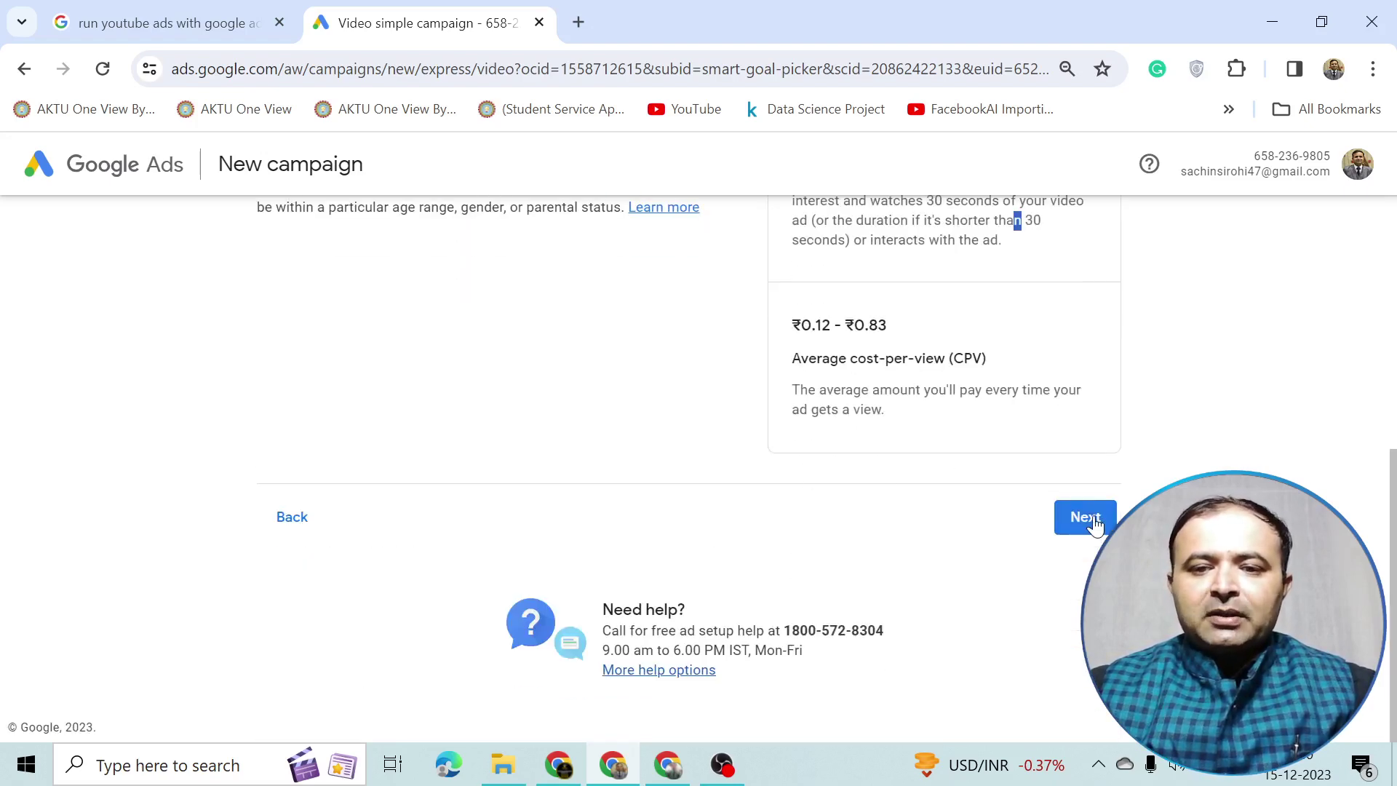
pyautogui.click(1086, 517)
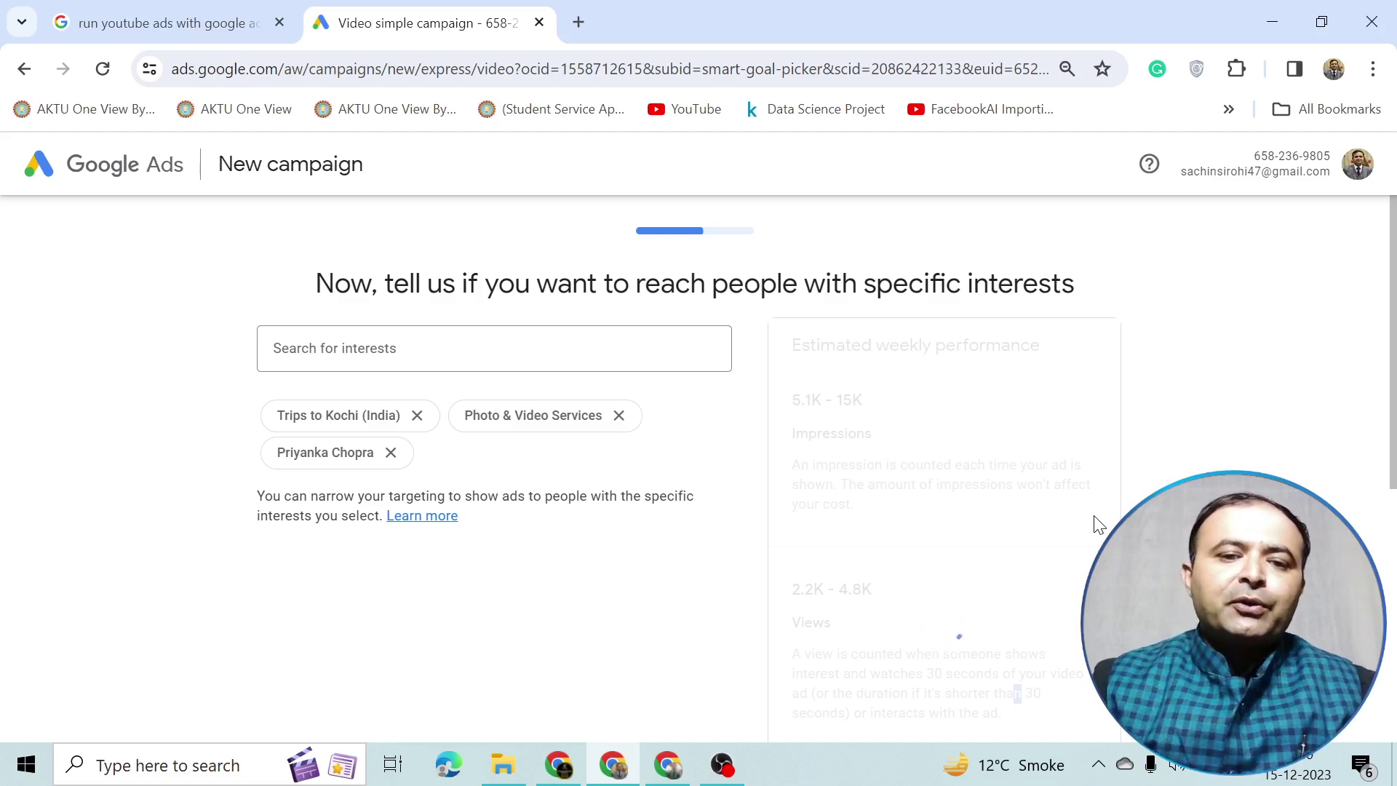
# - Remove the suggested interests Photo & Video Services, Trips to Kochi (India) and Priyanka Chopra
pyautogui.click(620, 416)
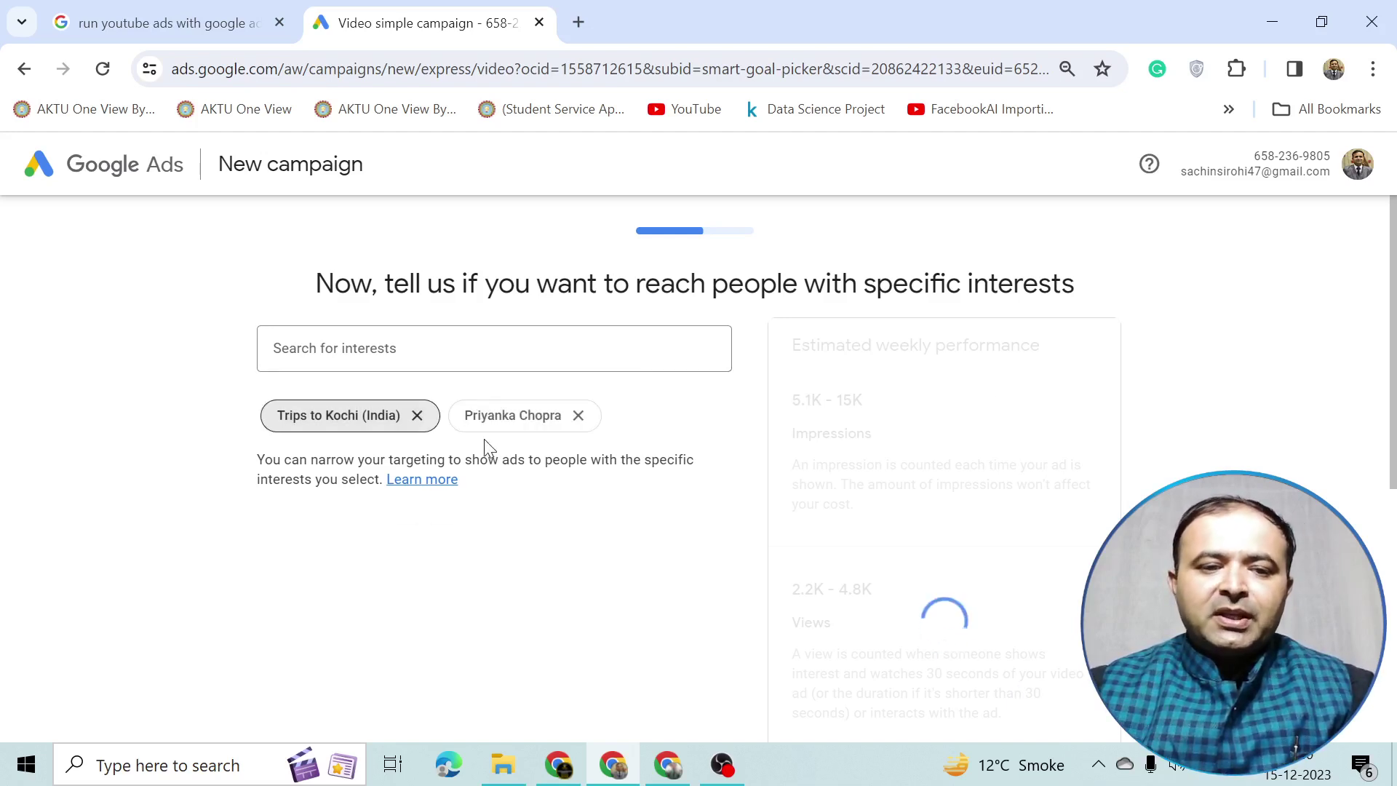
pyautogui.click(417, 416)
pyautogui.click(391, 416)
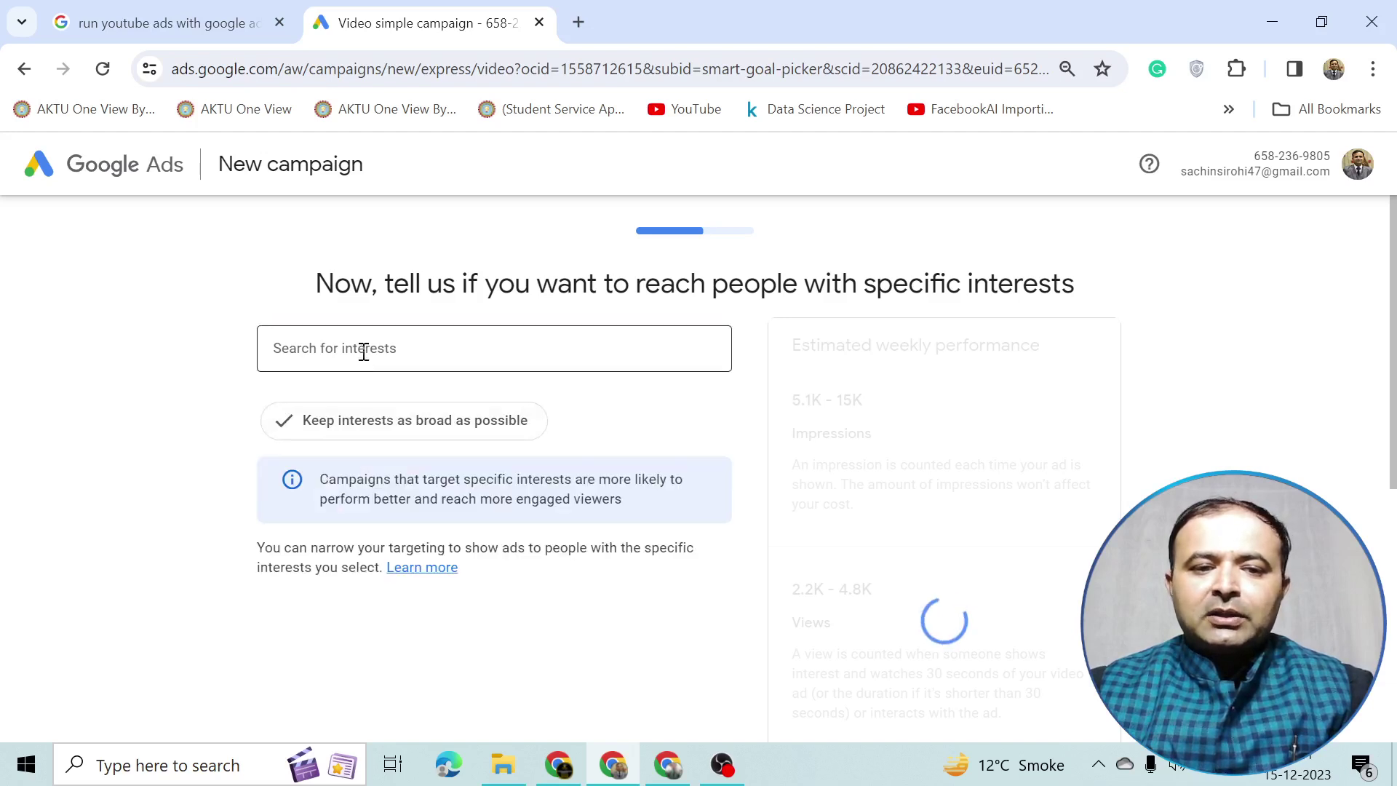
# - Search interests for "data science" and add Data Science Technologies, Machine Learning and Big Data Analytics, Data Science Courses and Careers in Data Science
pyautogui.click(364, 350)
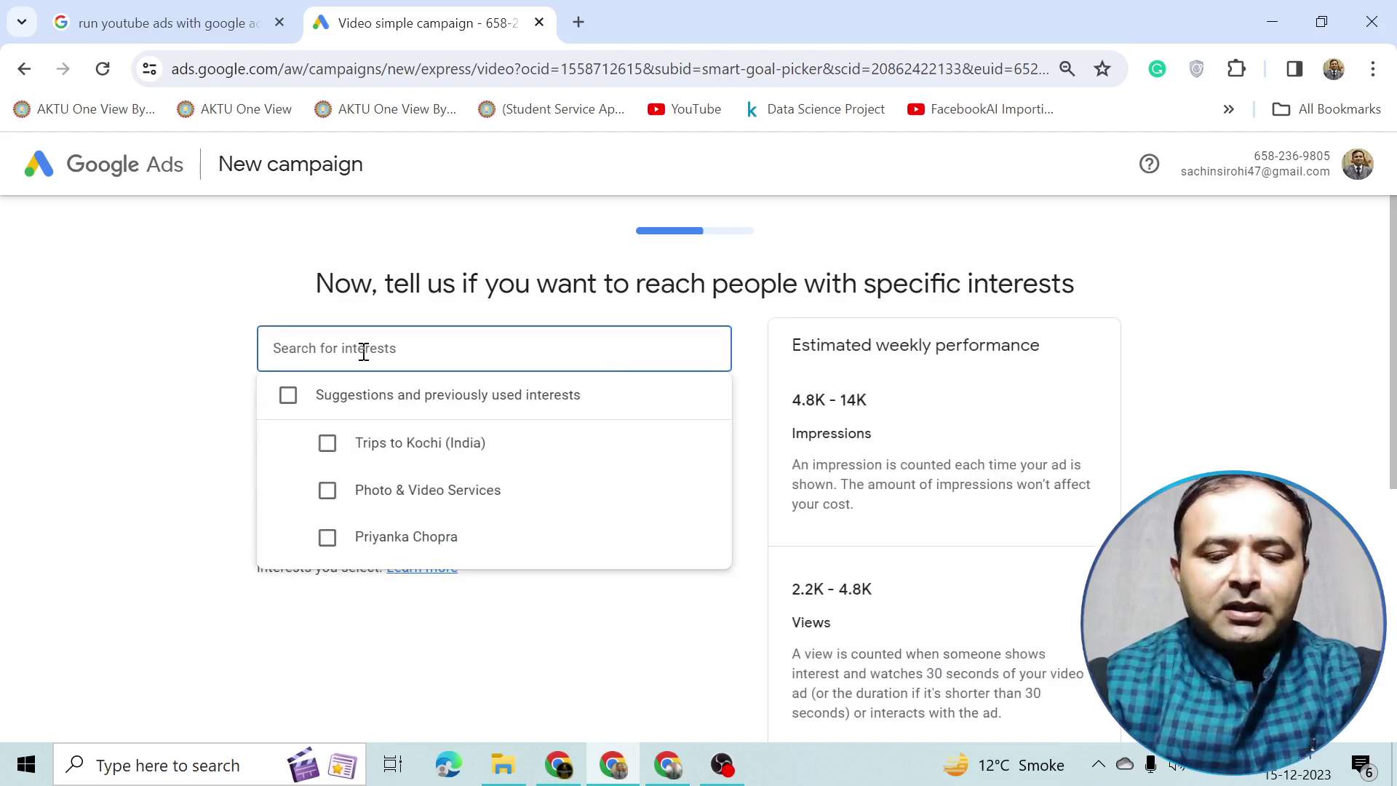
pyautogui.write('data')
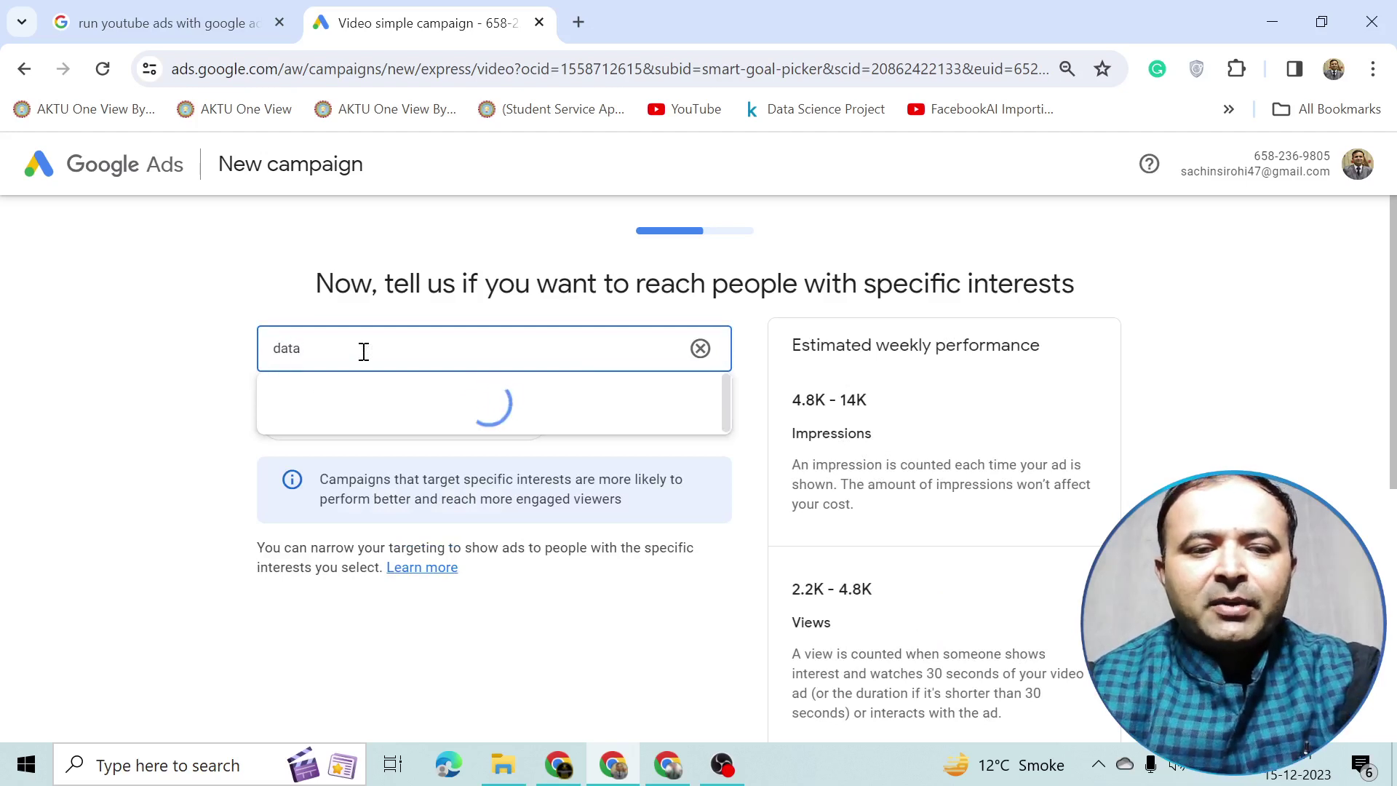
pyautogui.write(' s')
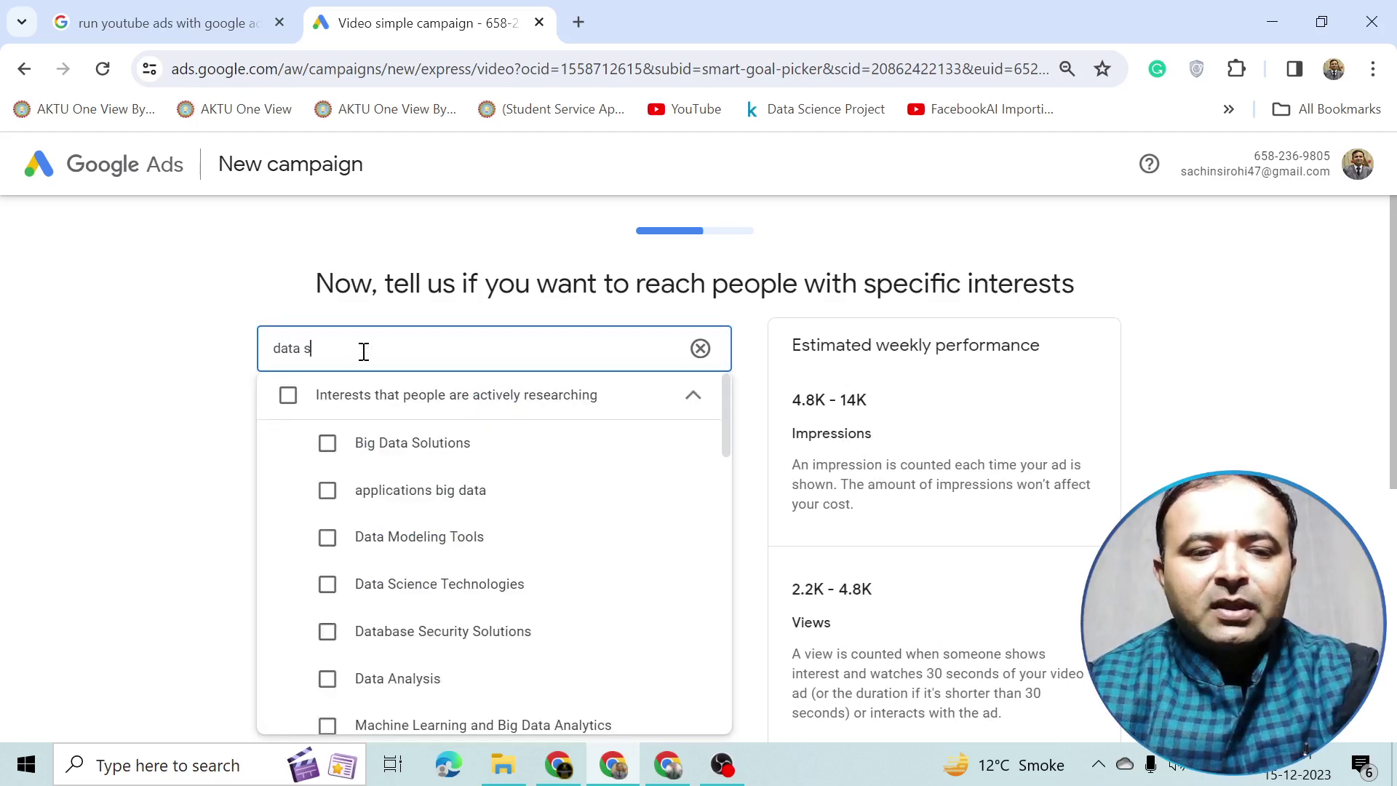
pyautogui.write('cience')
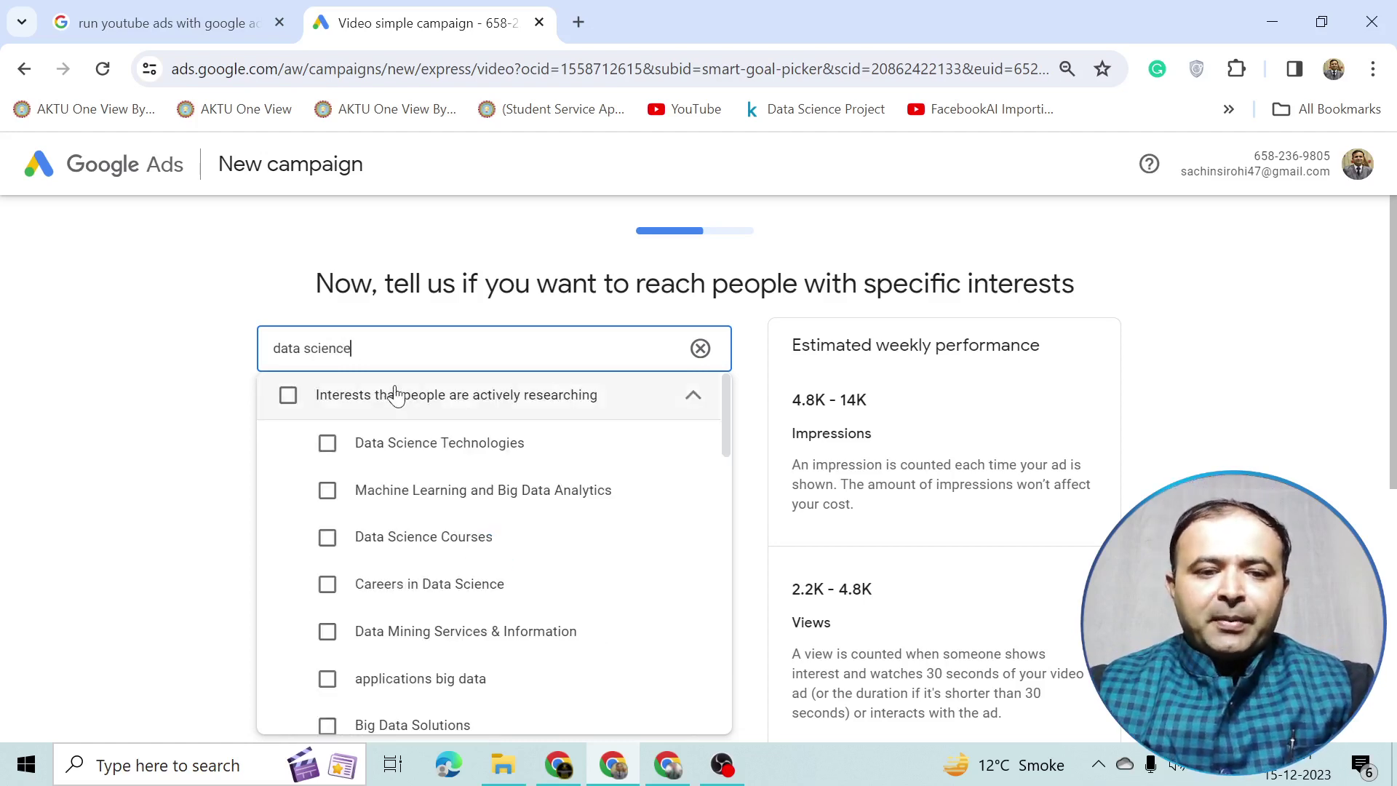
pyautogui.click(327, 446)
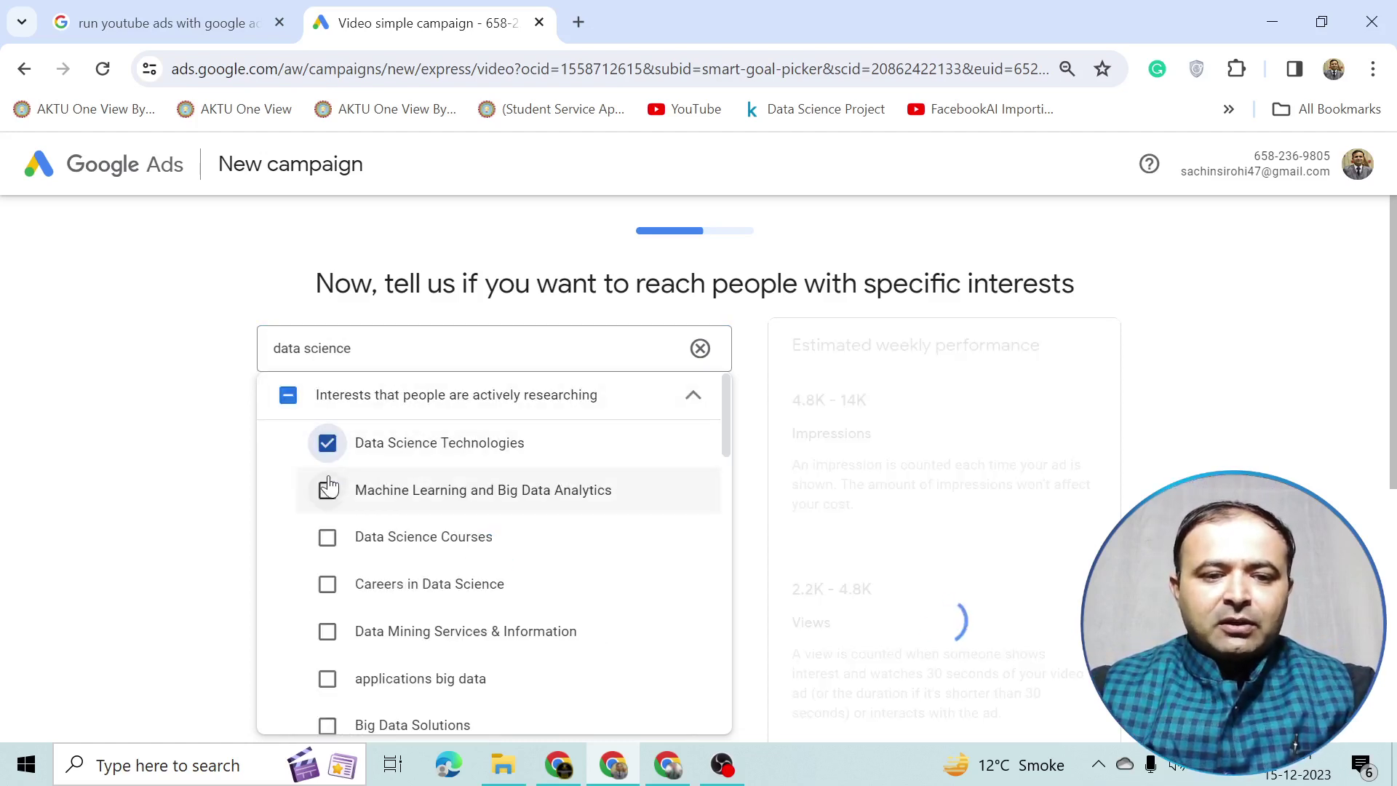
pyautogui.click(327, 491)
pyautogui.click(327, 537)
pyautogui.click(328, 584)
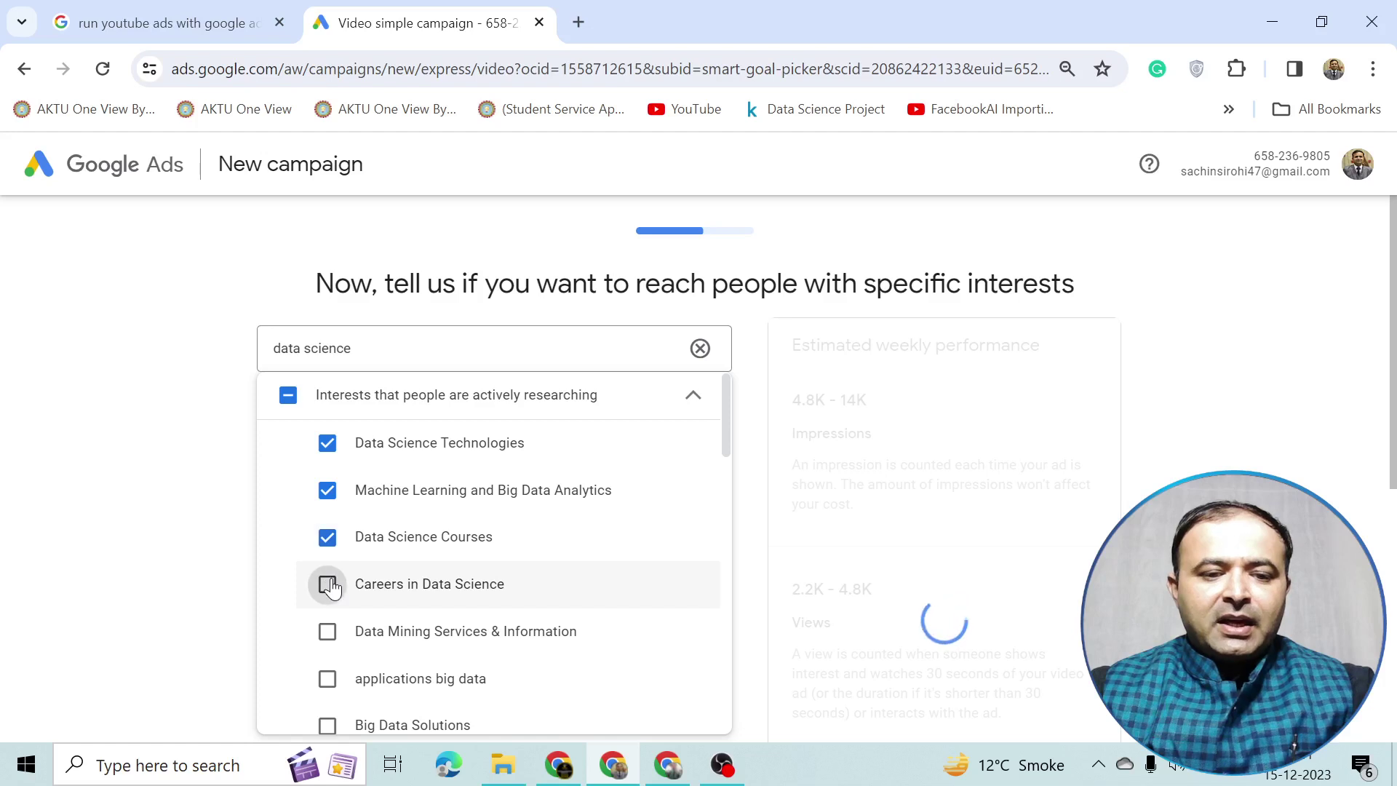
# - Add the interests Data Mining Services & Information, applications big data, Big Data Solutions, Python Data Programs, Data Analysis and Machine Learning
pyautogui.scroll(-1, 332, 590)
pyautogui.click(328, 523)
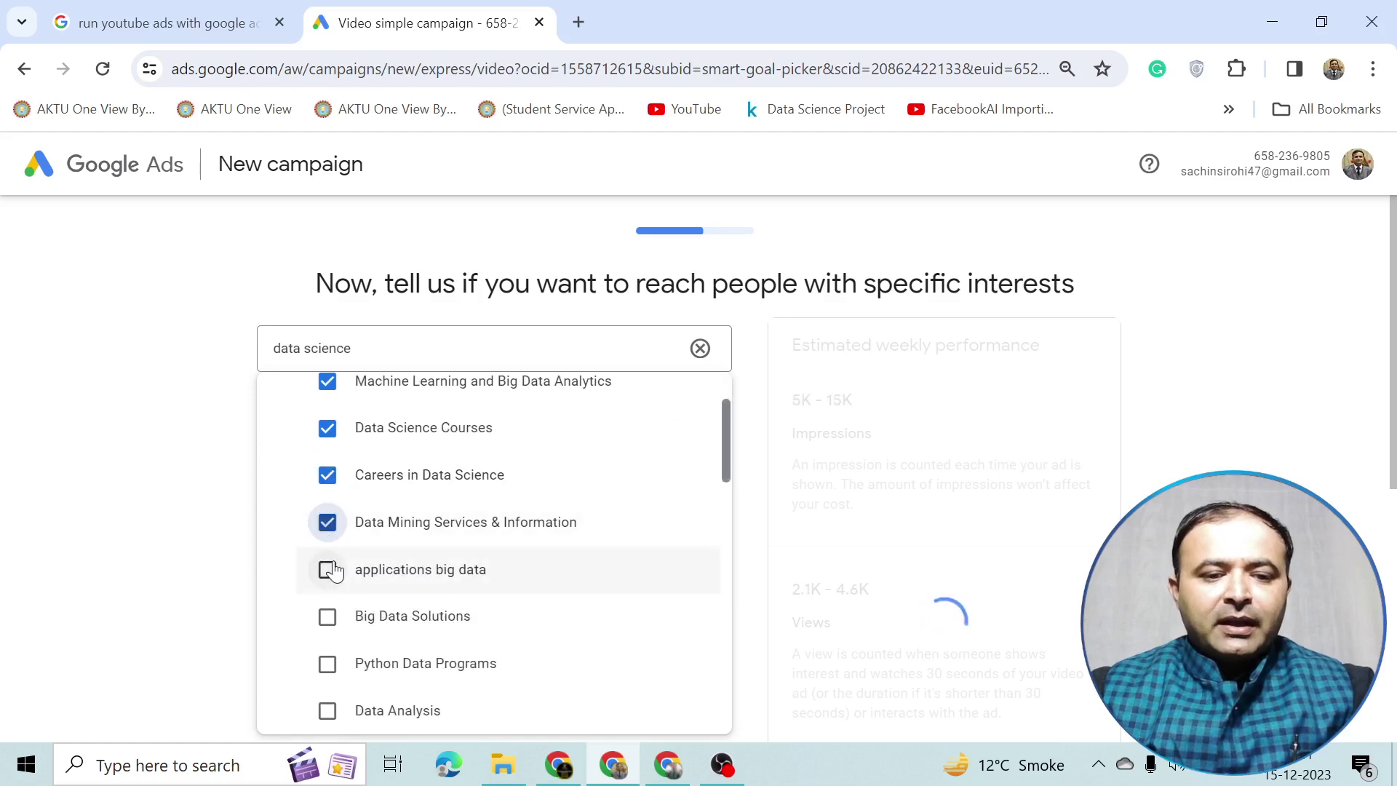
pyautogui.click(328, 570)
pyautogui.click(328, 617)
pyautogui.click(328, 664)
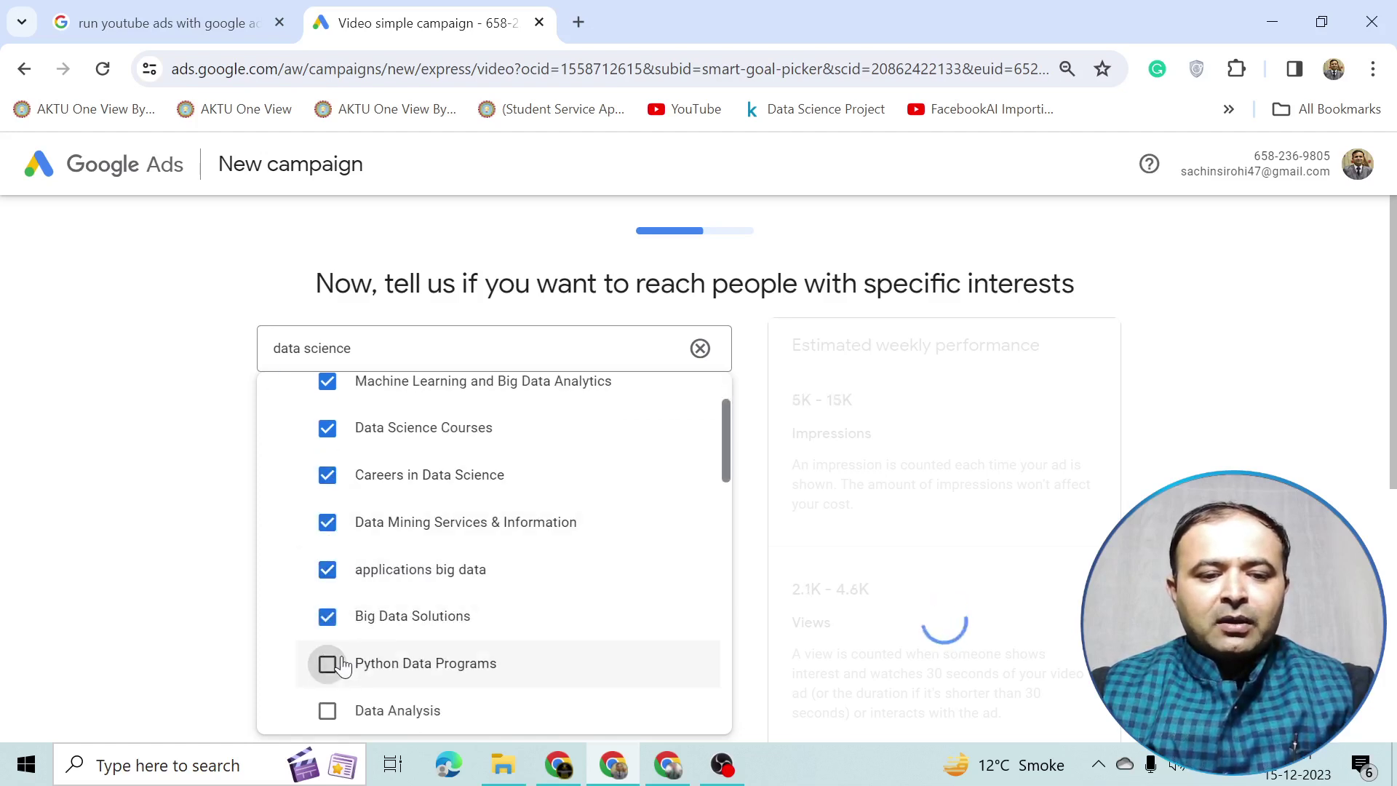
pyautogui.scroll(-1, 331, 658)
pyautogui.click(327, 602)
pyautogui.click(328, 649)
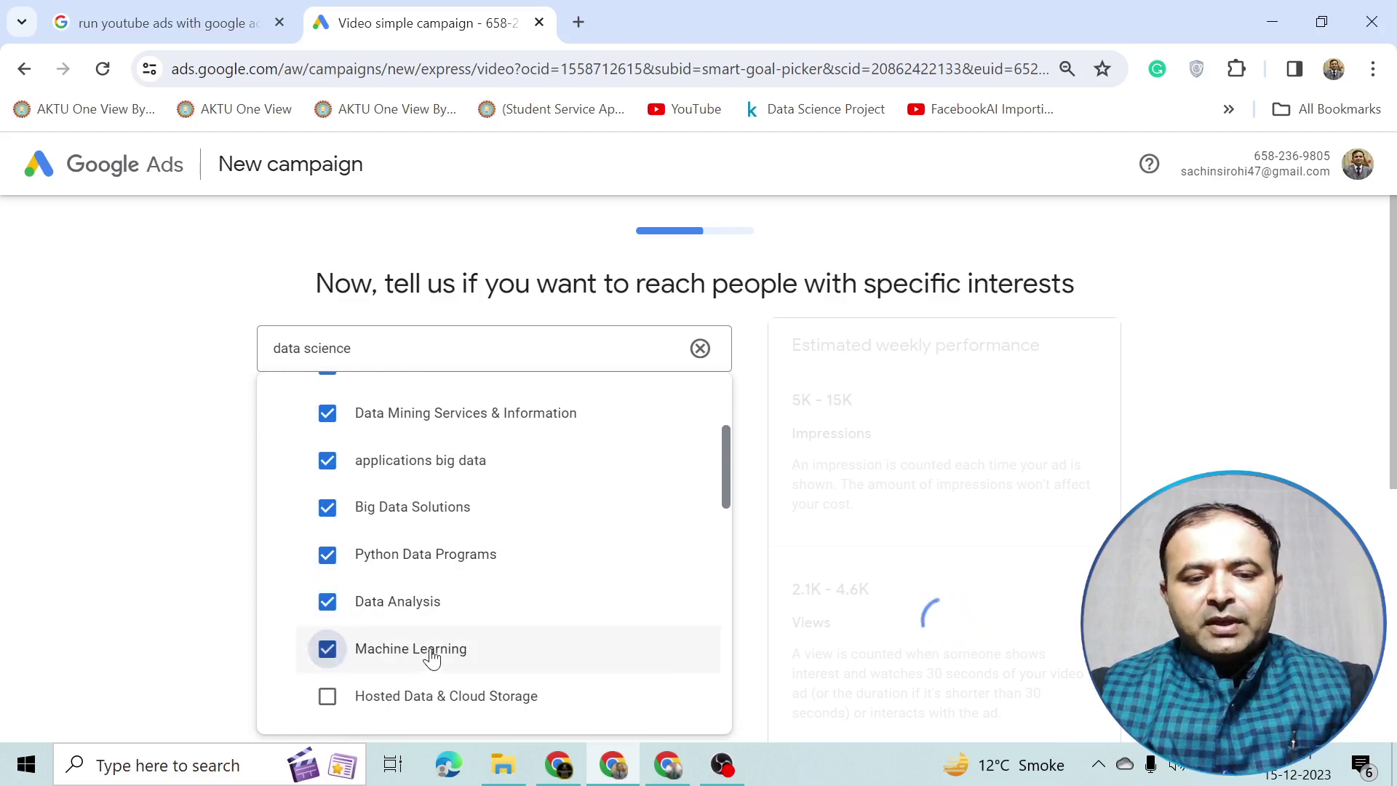
# - Look through the remaining data science suggestions, and show the full list of selected interests
pyautogui.scroll(-2, 426, 648)
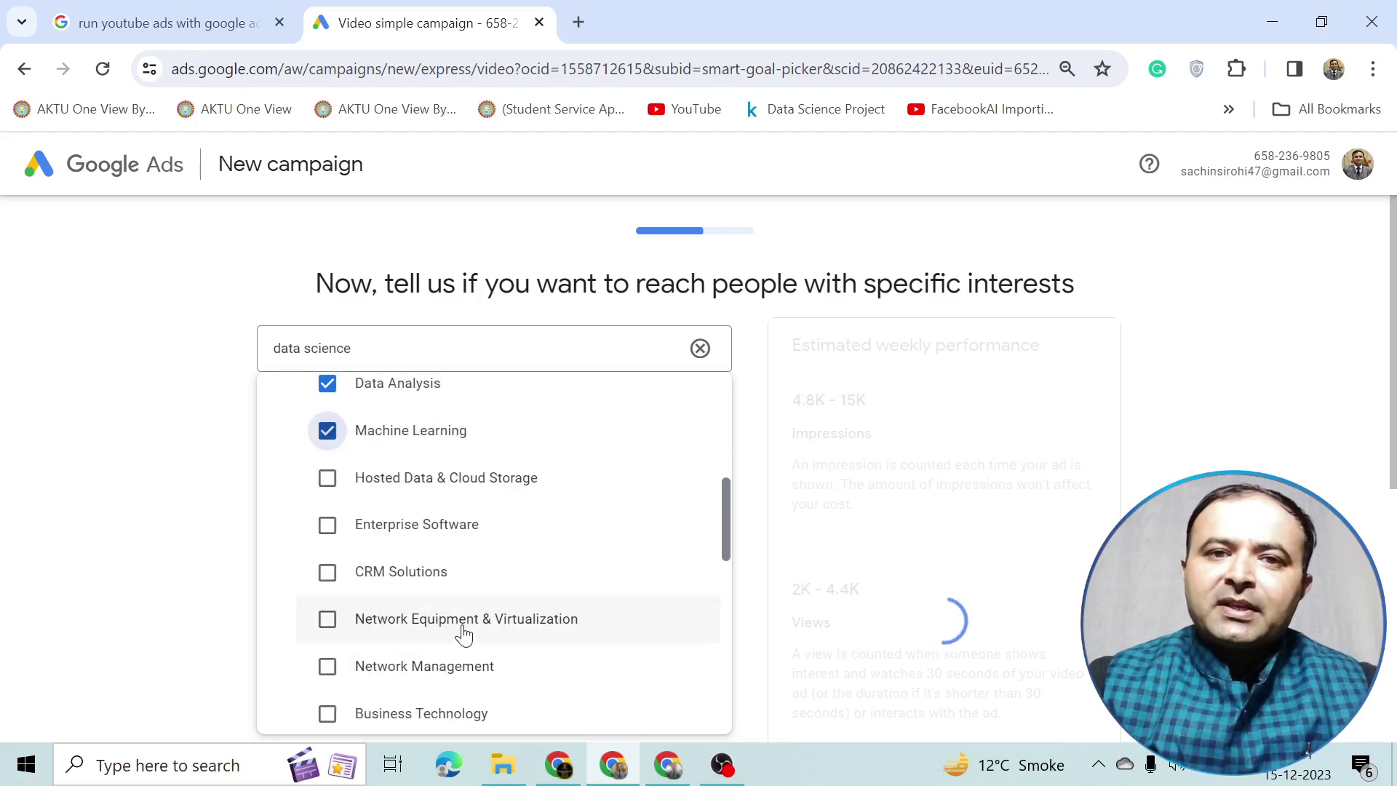
pyautogui.scroll(-2, 462, 637)
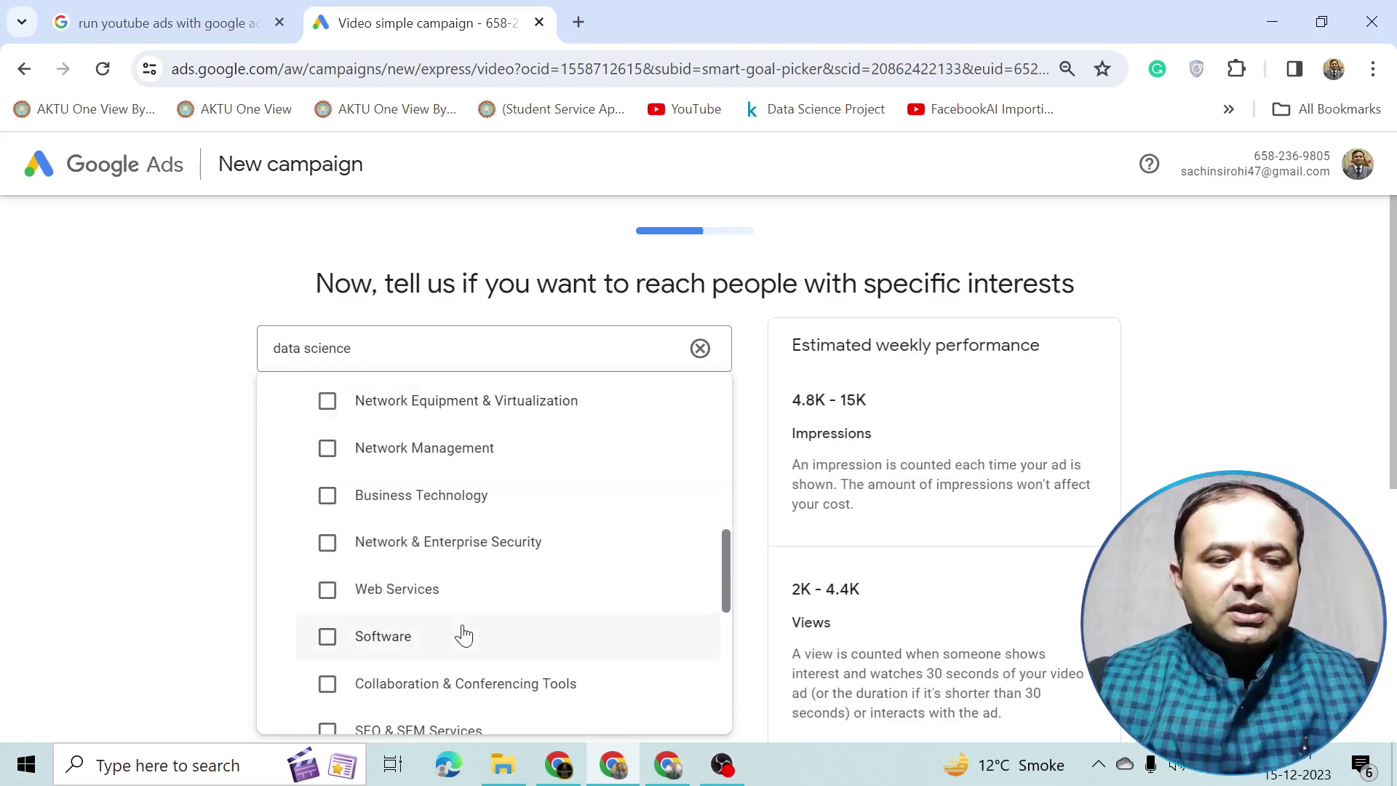
pyautogui.scroll(-3, 464, 633)
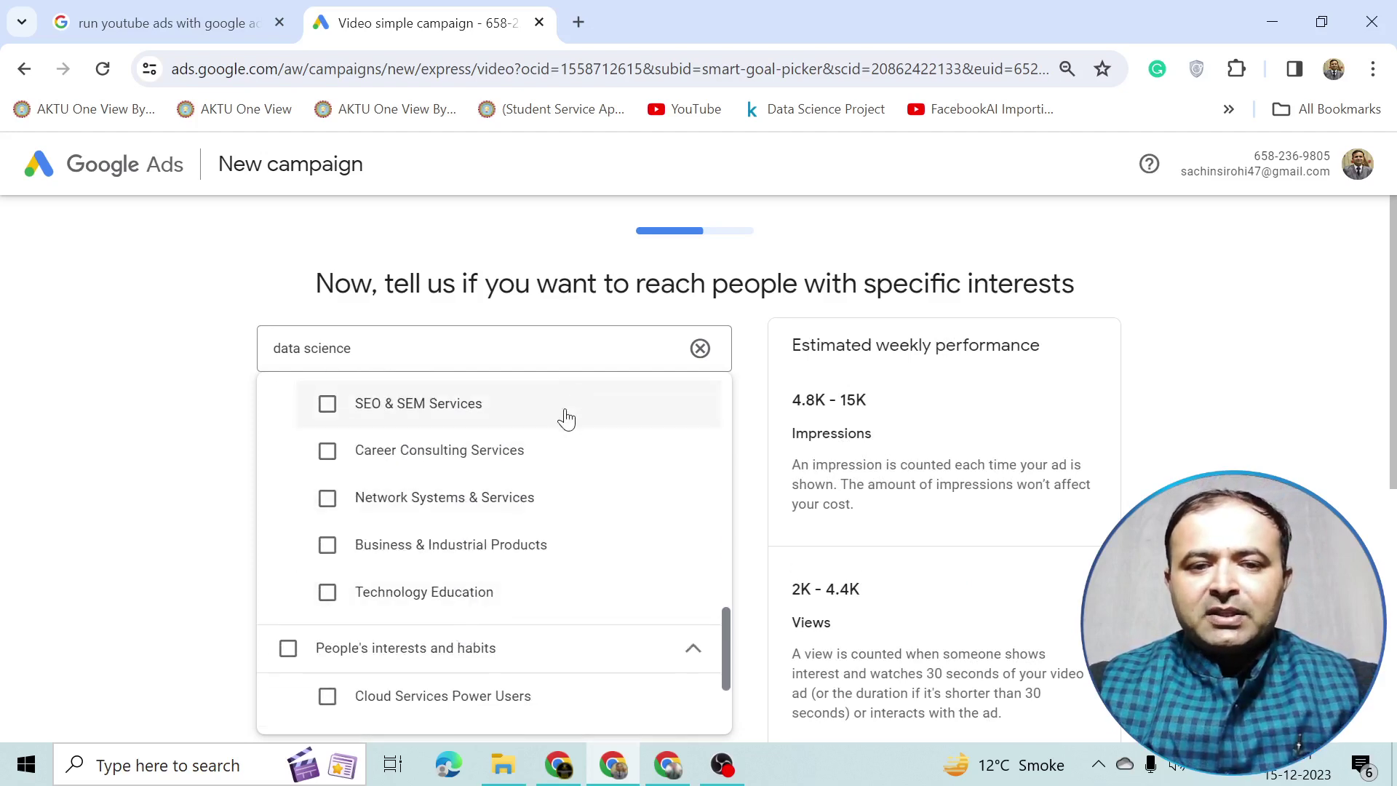
pyautogui.click(562, 313)
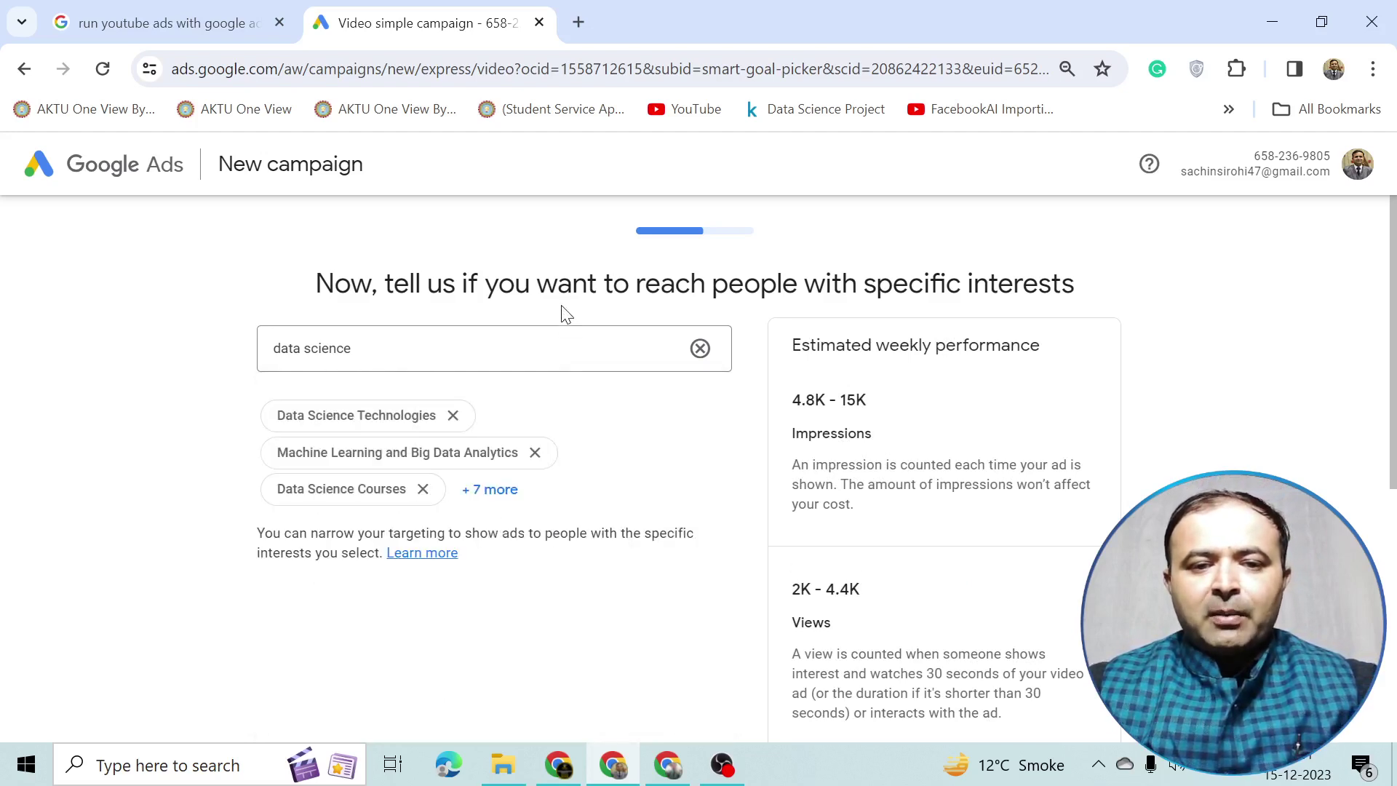
pyautogui.click(502, 490)
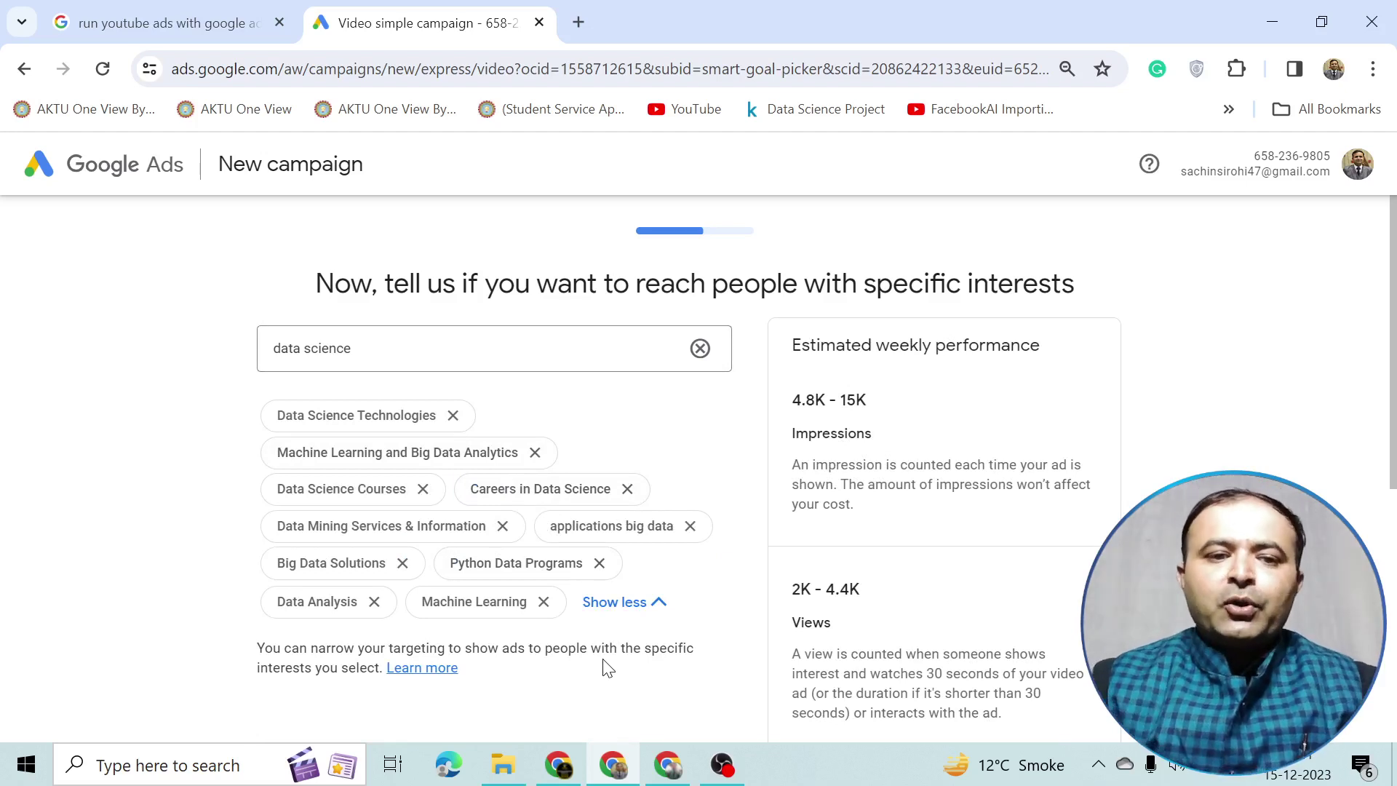
# - Search interests for "python" and add Python Programming Language Tutorials and Jobs to the targeted interests
pyautogui.click(383, 346)
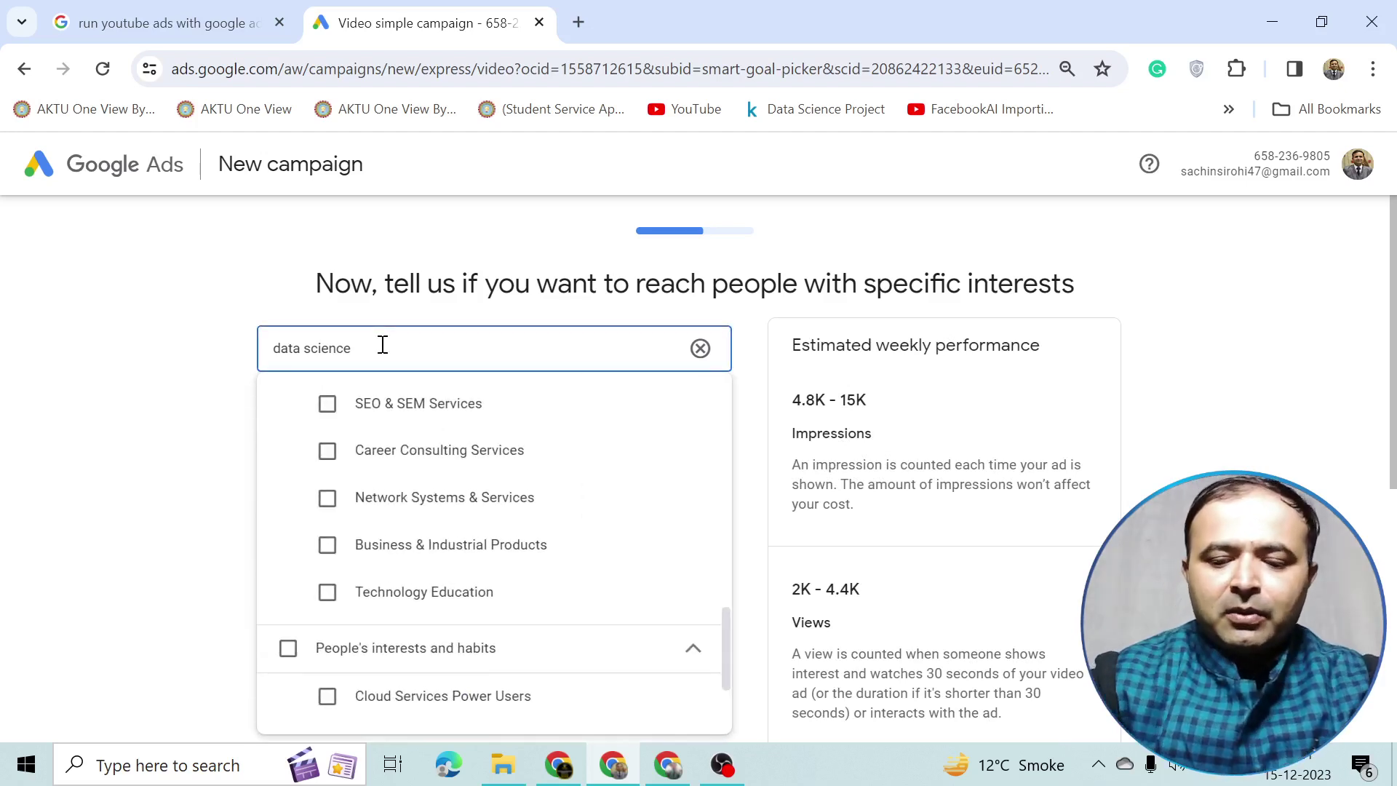
pyautogui.press('BackSpace')
pyautogui.press('BackSpace')
pyautogui.press('BackSpace')
pyautogui.press('BackSpace')
pyautogui.press('BackSpace')
pyautogui.press('BackSpace')
pyautogui.press('BackSpace')
pyautogui.press('BackSpace')
pyautogui.press('BackSpace')
pyautogui.press('BackSpace')
pyautogui.press('BackSpace')
pyautogui.press('BackSpace')
pyautogui.write('p')
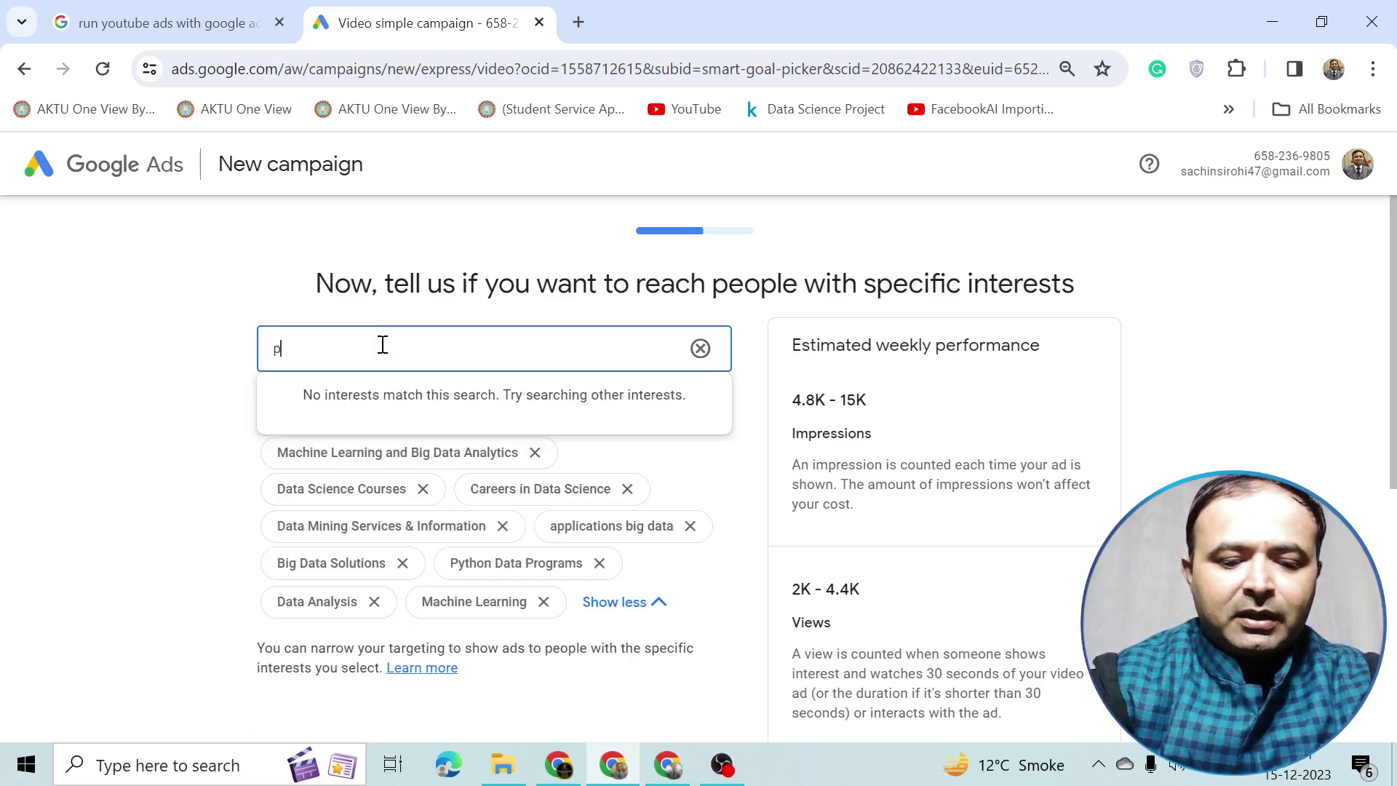
pyautogui.write('ython')
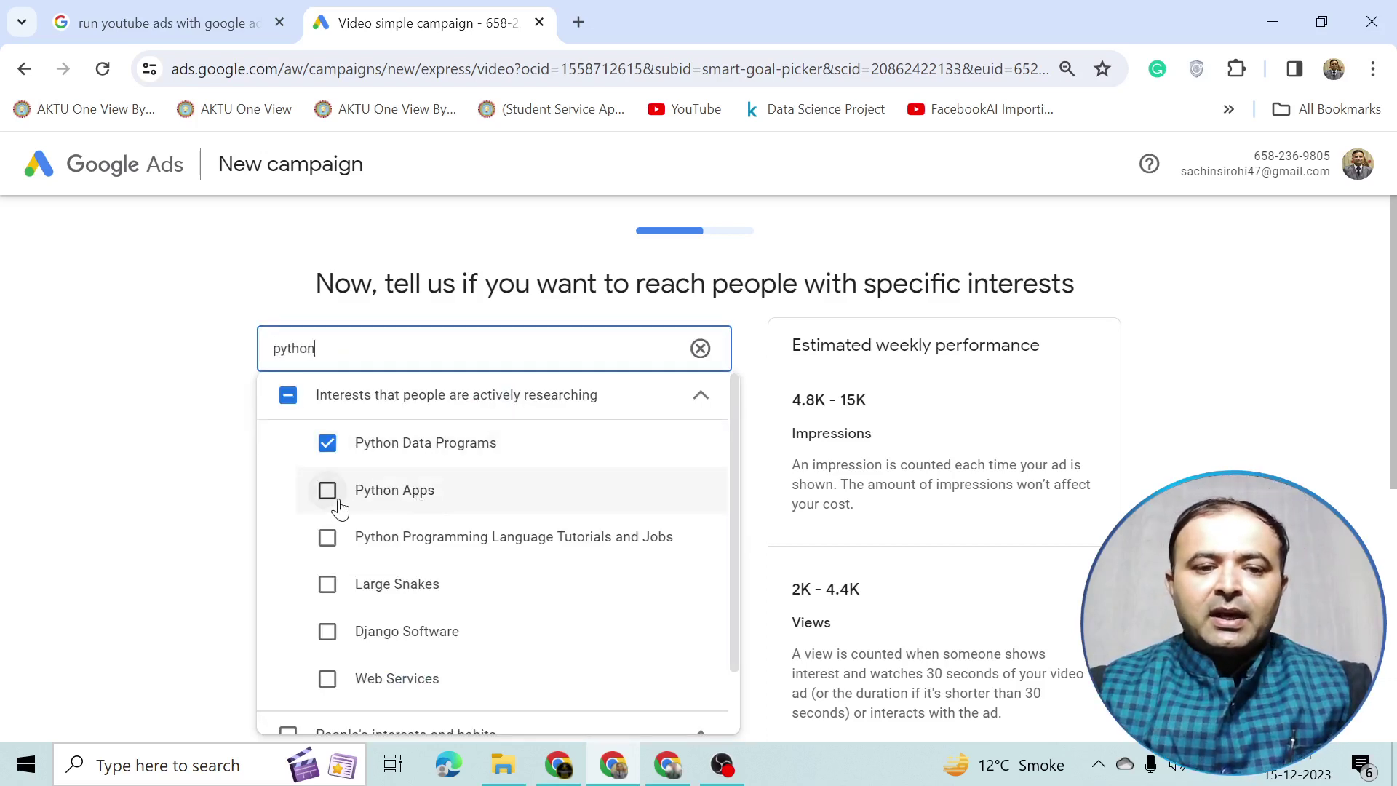
pyautogui.click(329, 539)
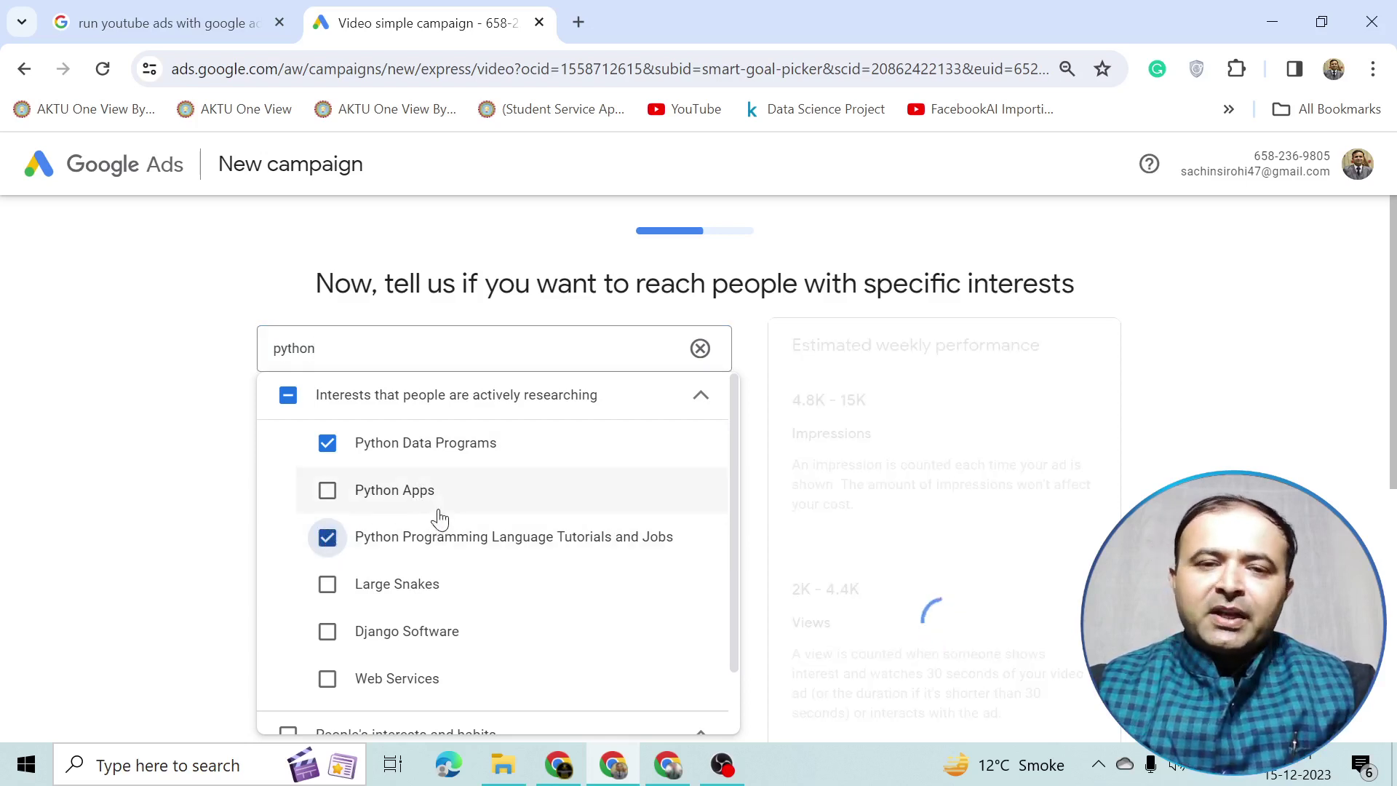
pyautogui.scroll(-1, 440, 518)
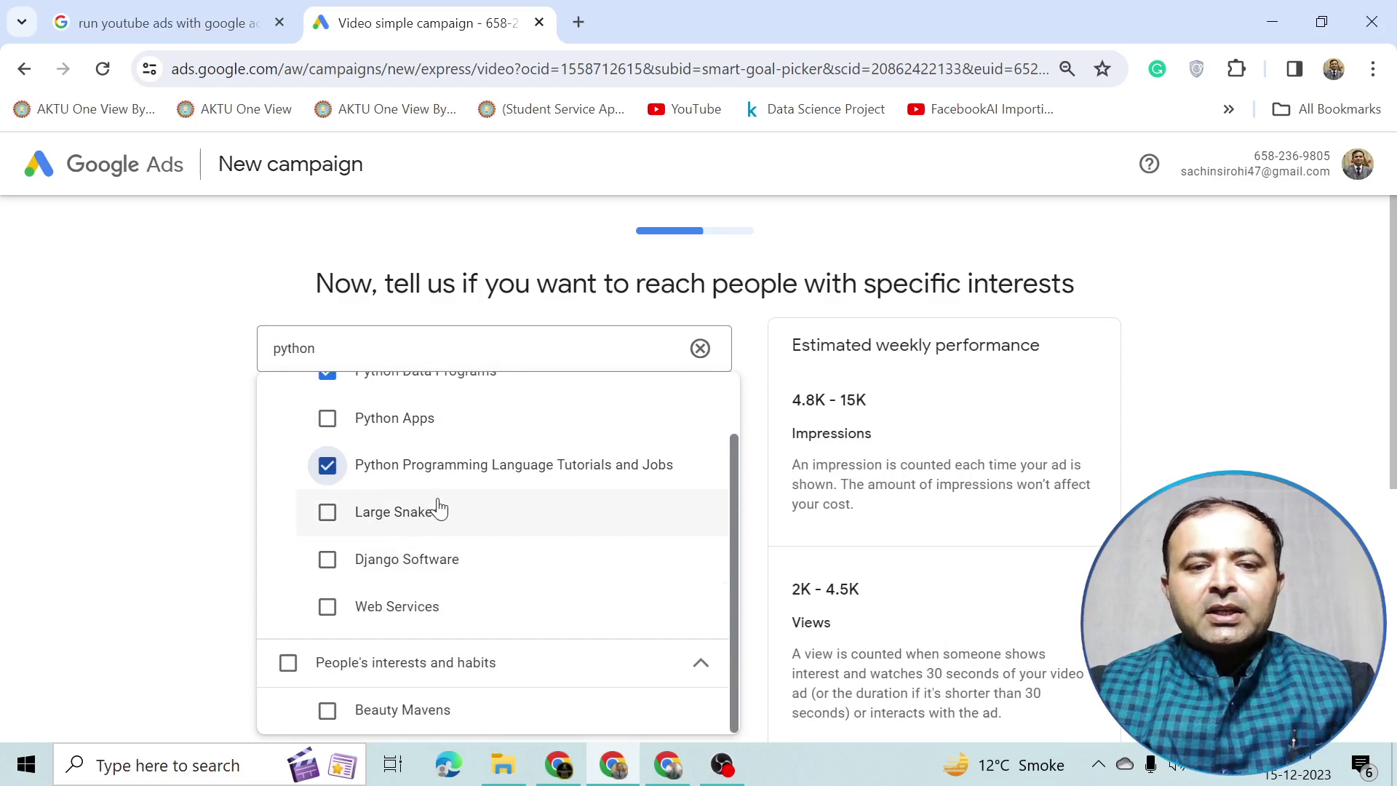
pyautogui.scroll(2, 514, 390)
pyautogui.click(515, 326)
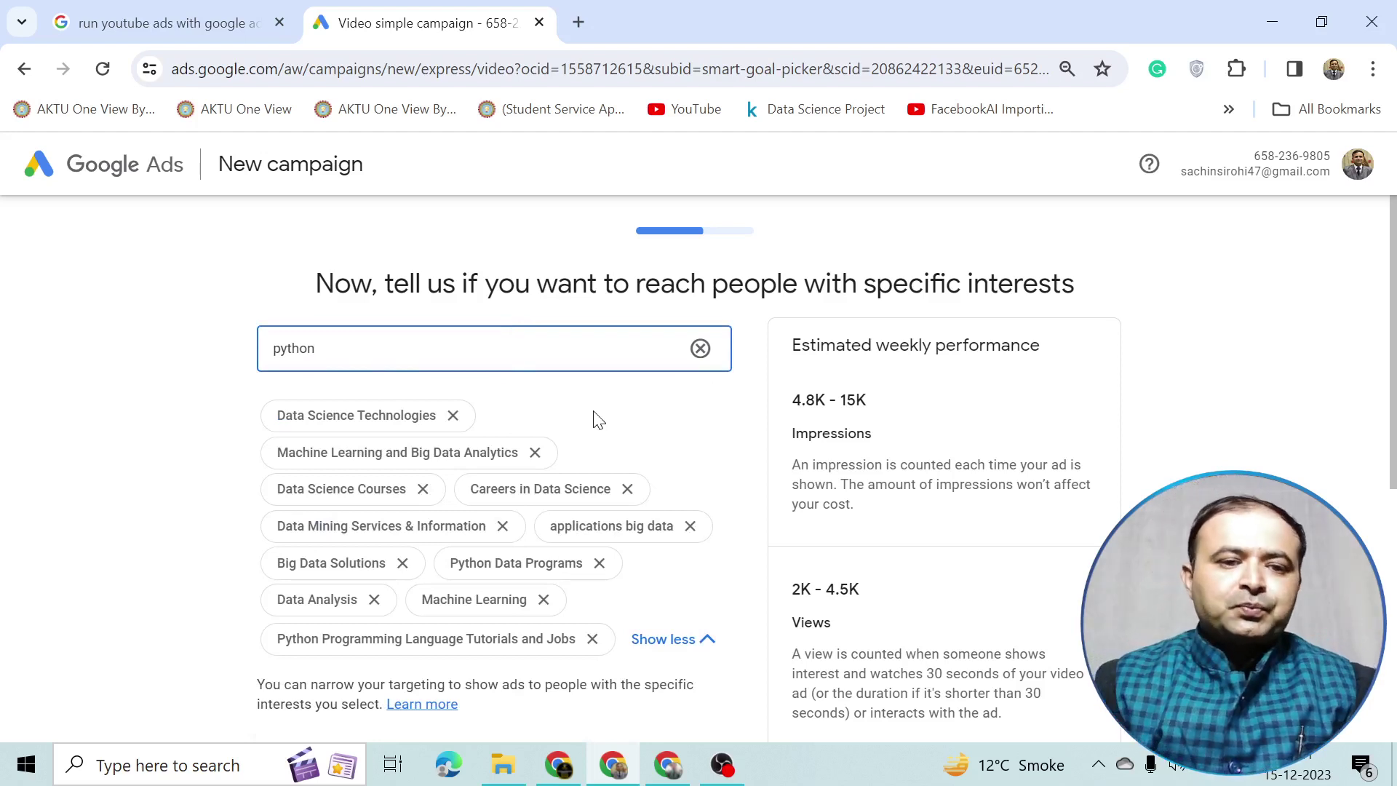
# - Clear the interest search and continue to the campaign's budget settings
pyautogui.click(699, 351)
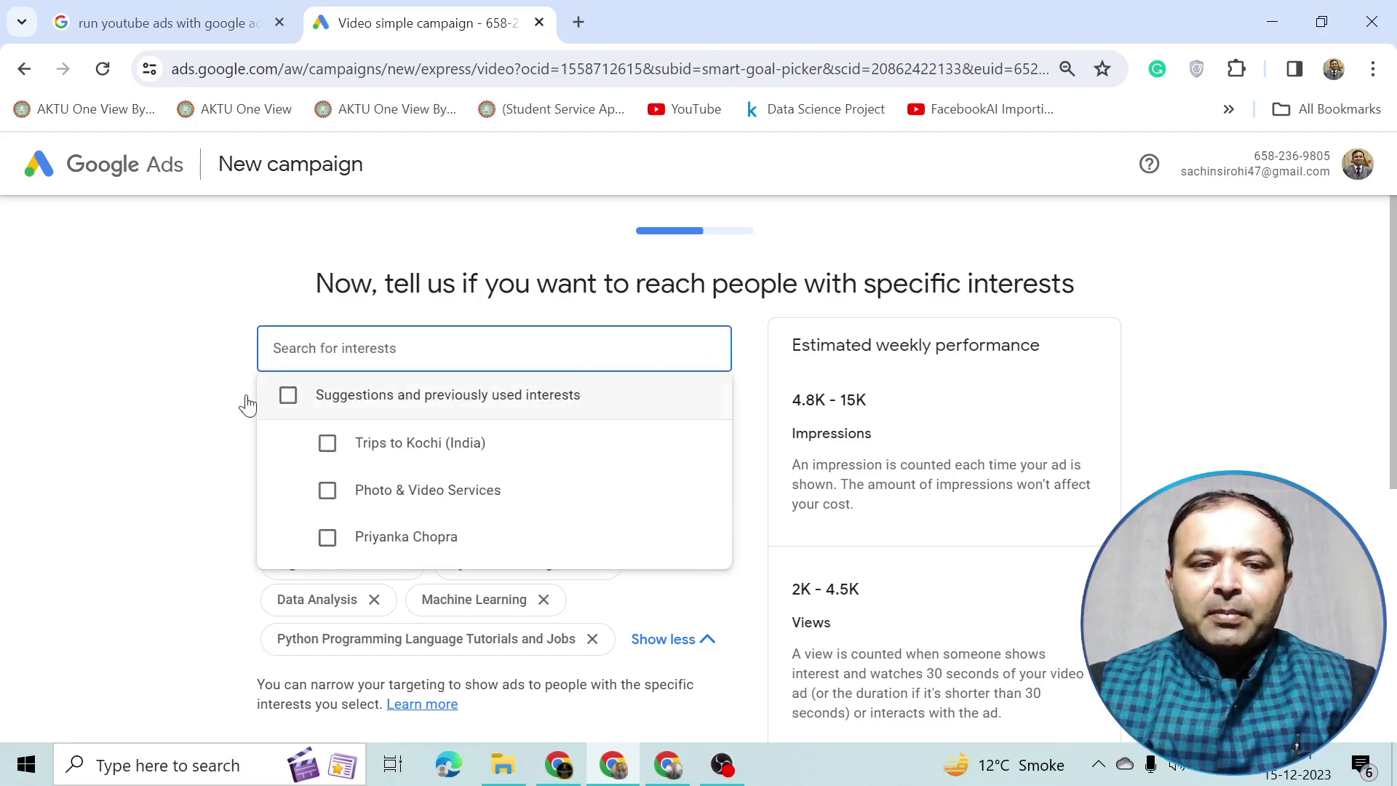
pyautogui.click(221, 398)
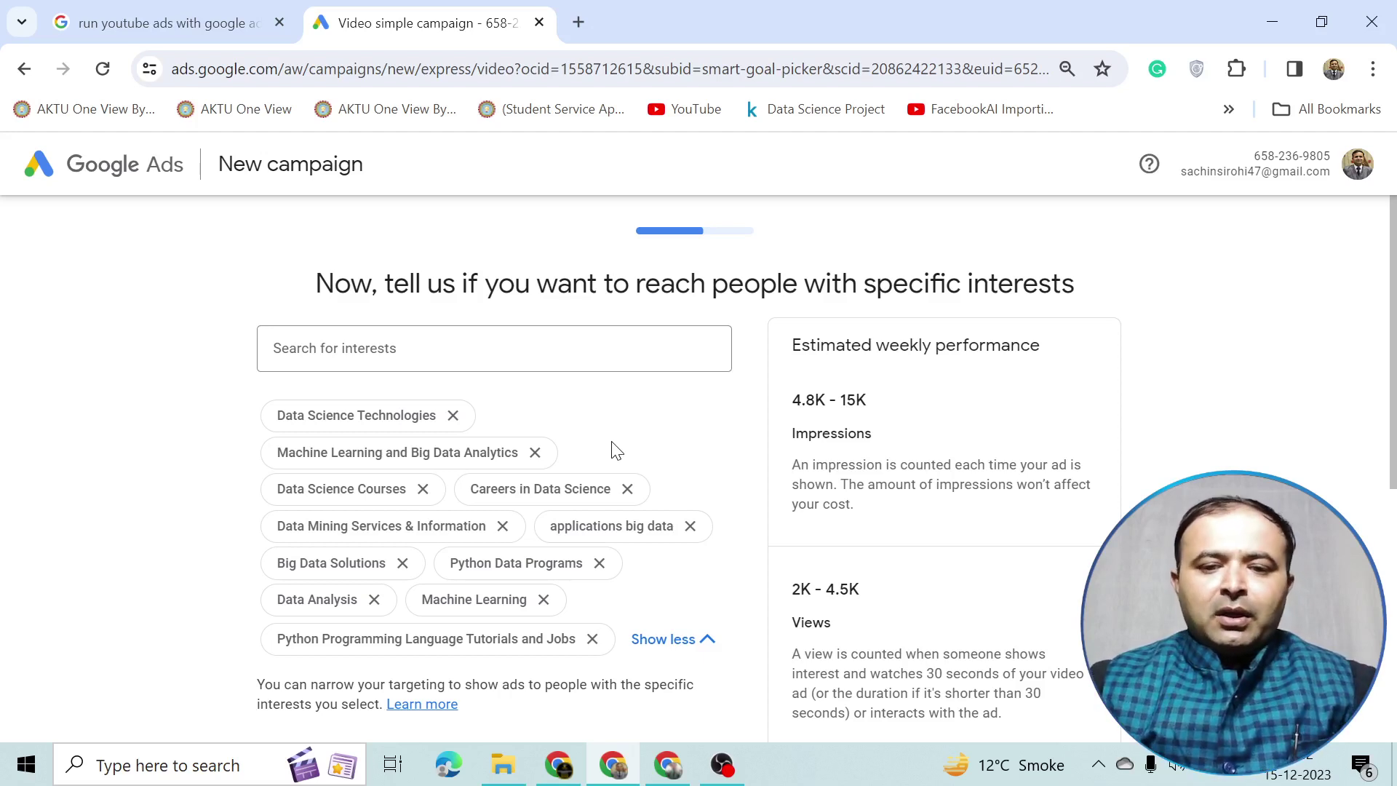
pyautogui.scroll(-3, 613, 451)
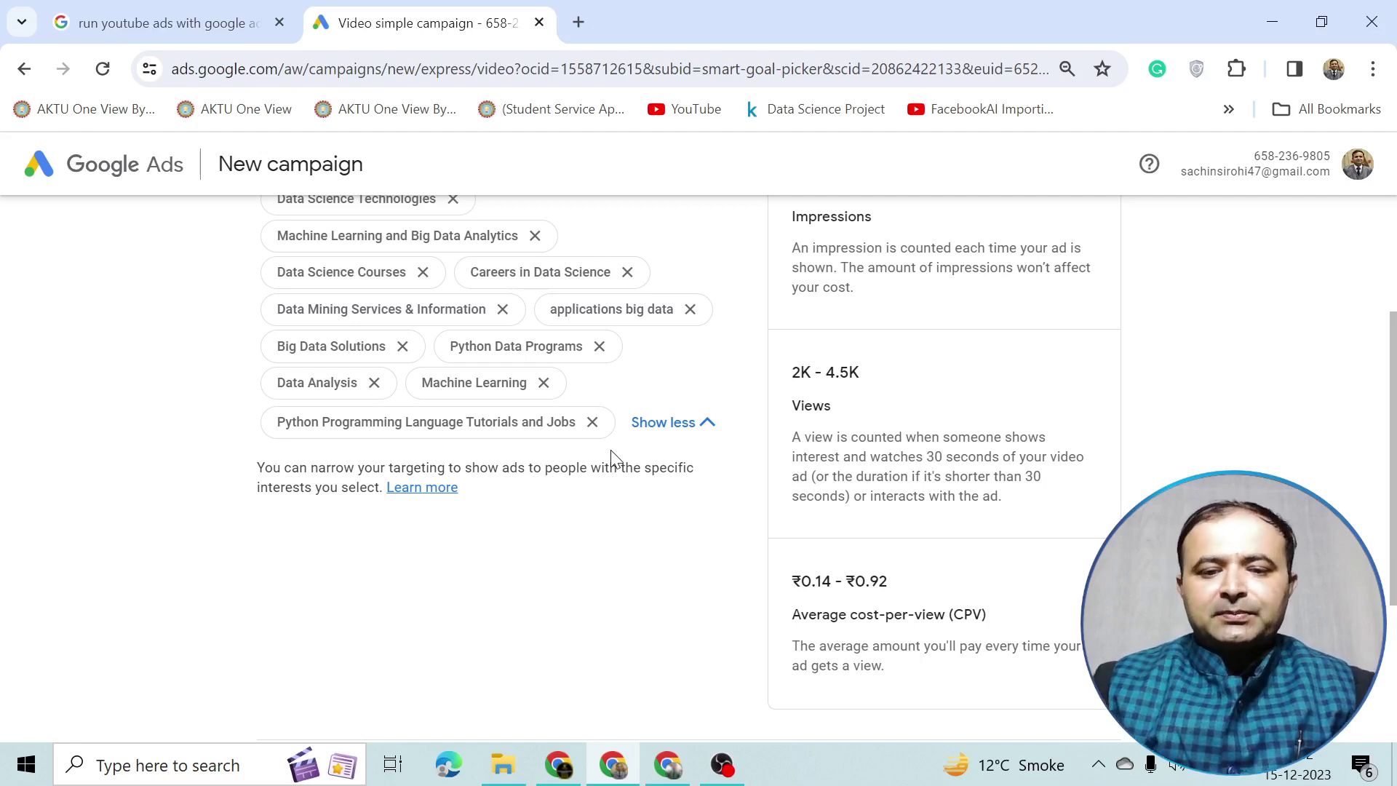
pyautogui.scroll(-3, 670, 440)
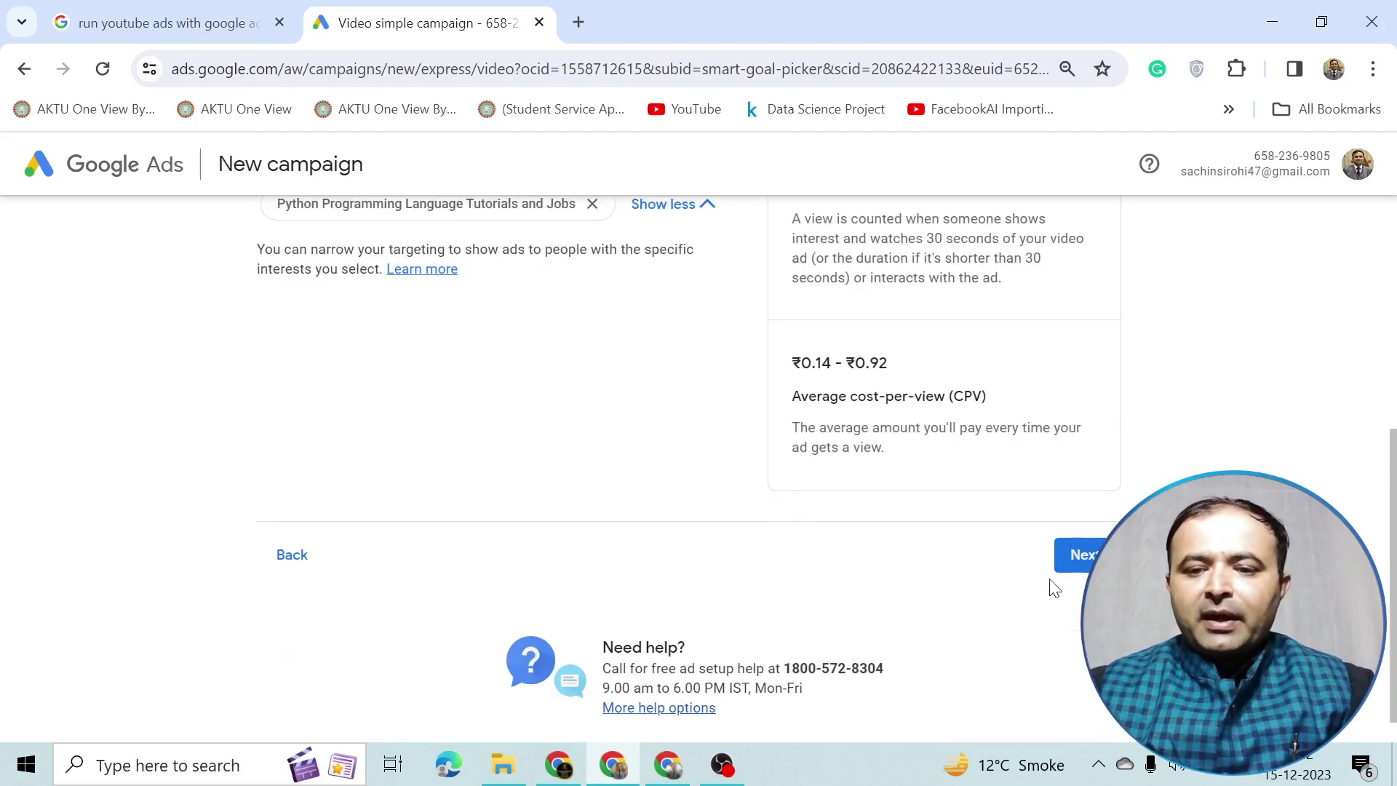
pyautogui.click(1080, 560)
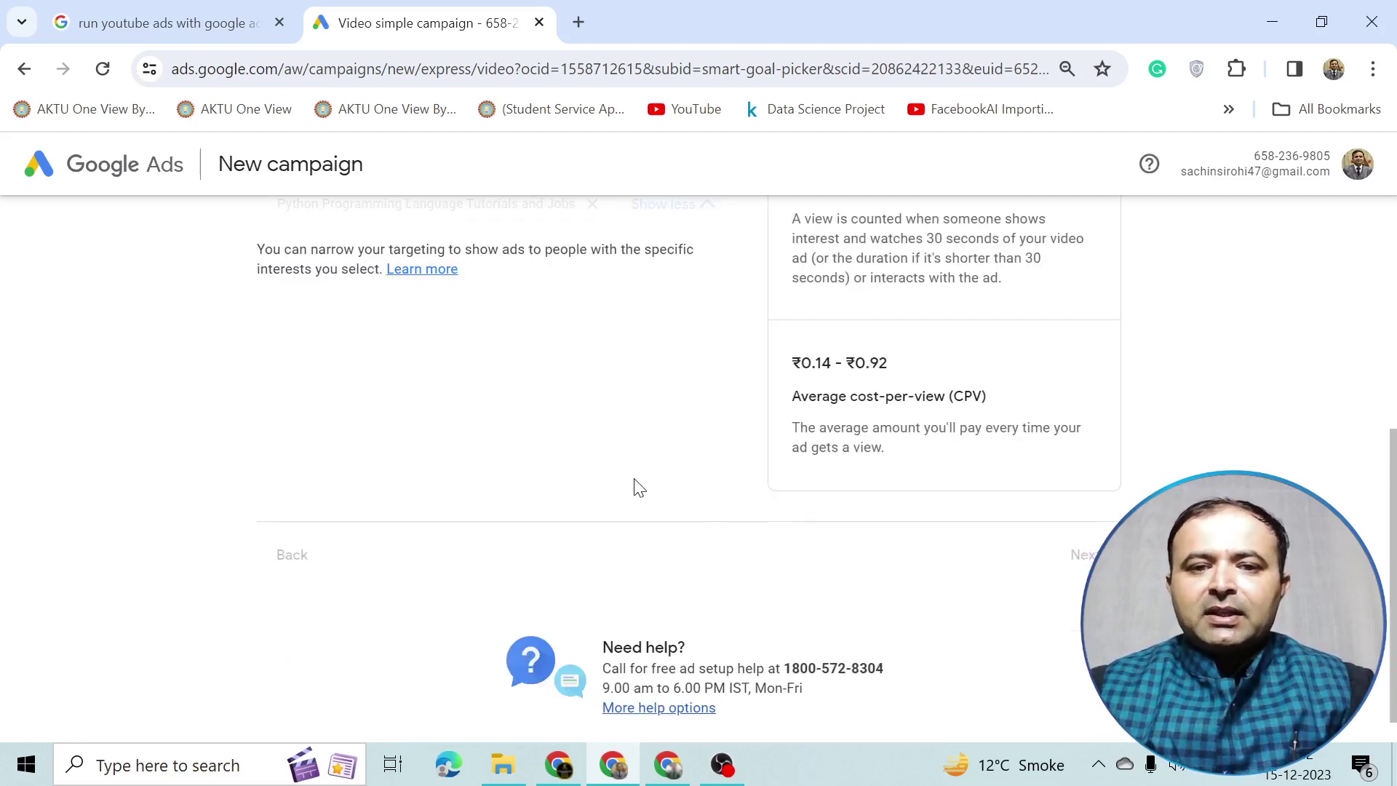
pyautogui.scroll(2, 636, 484)
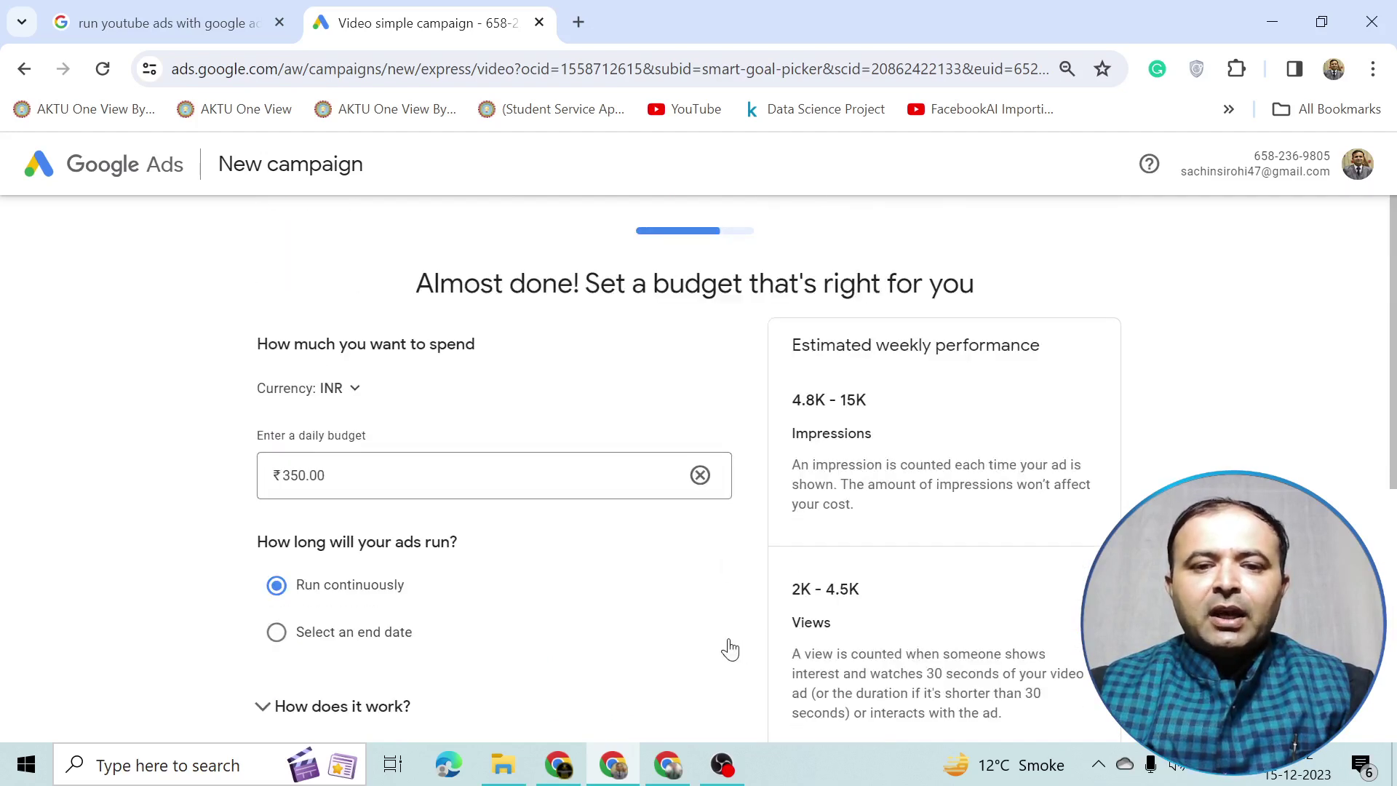
# - Set the ads to stop running on an end date of Dec 22, 2023
pyautogui.scroll(-1, 727, 646)
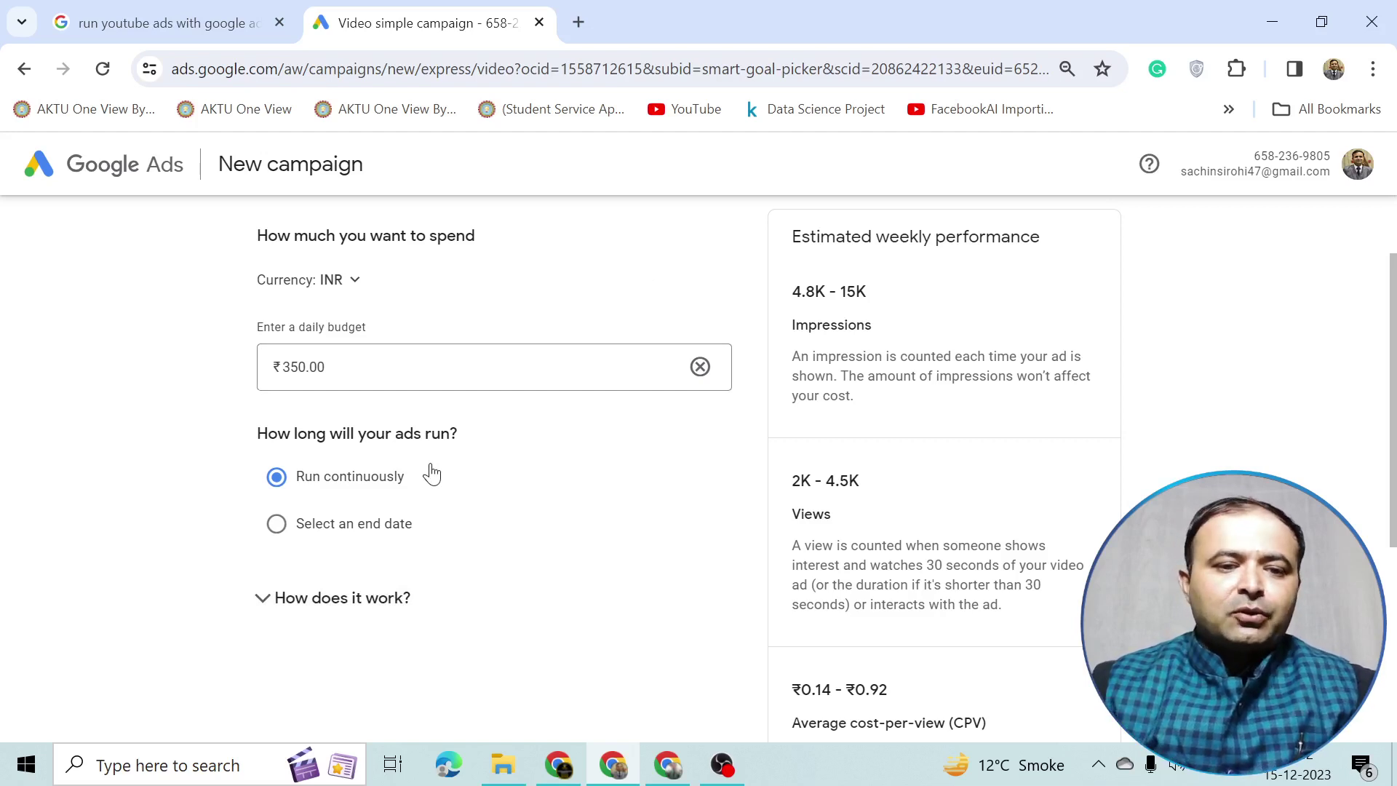
pyautogui.click(377, 537)
pyautogui.click(450, 593)
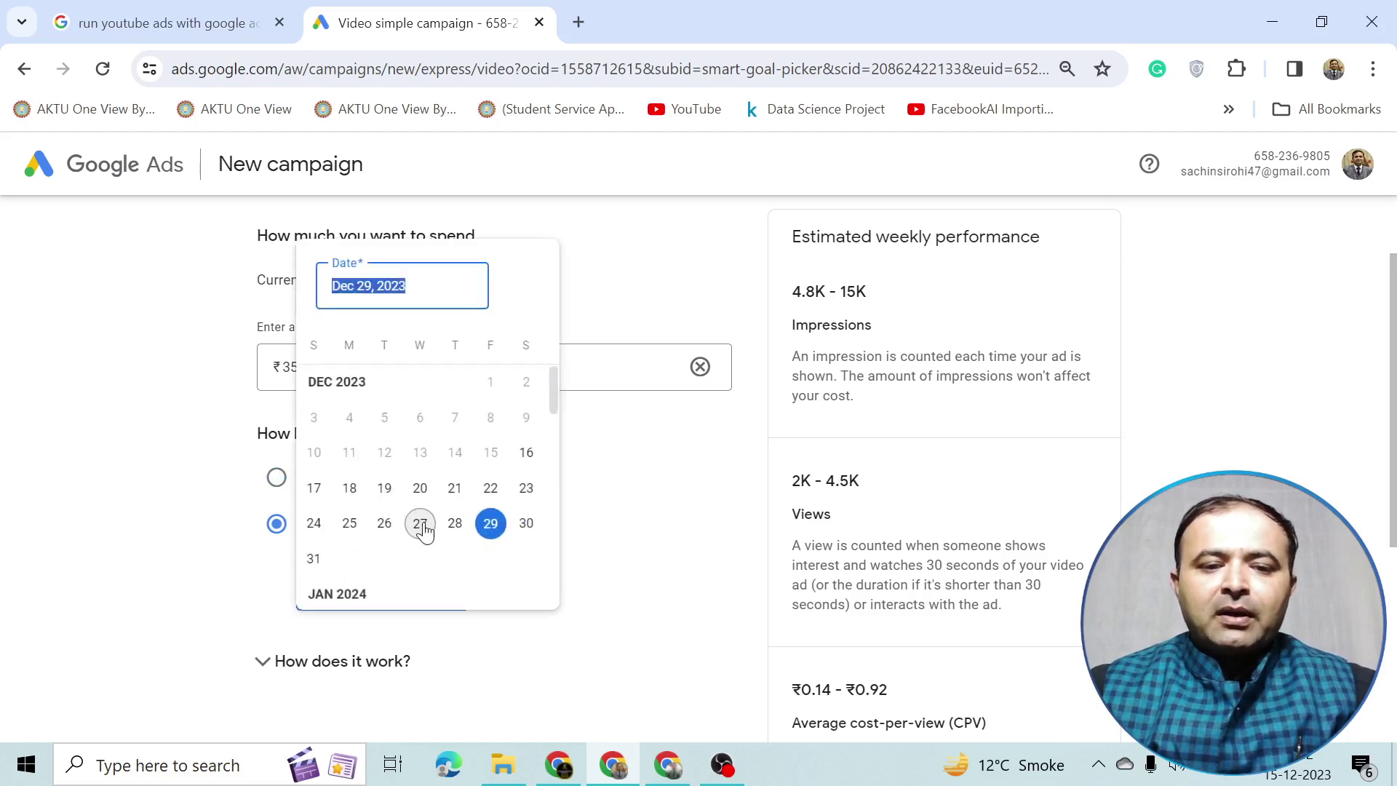
pyautogui.click(493, 491)
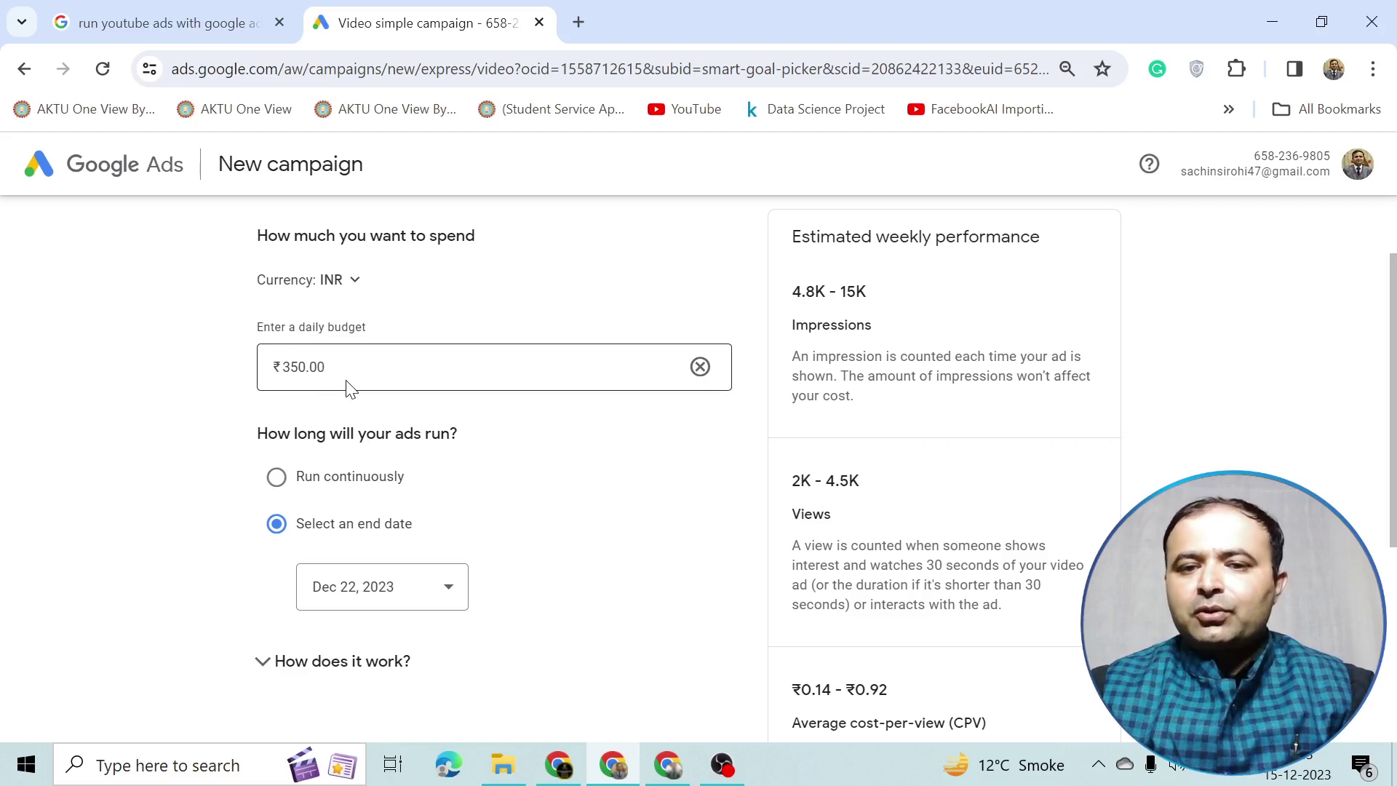
# - Expand the explanation of how the budget works and continue to the campaign review
pyautogui.scroll(-3, 348, 390)
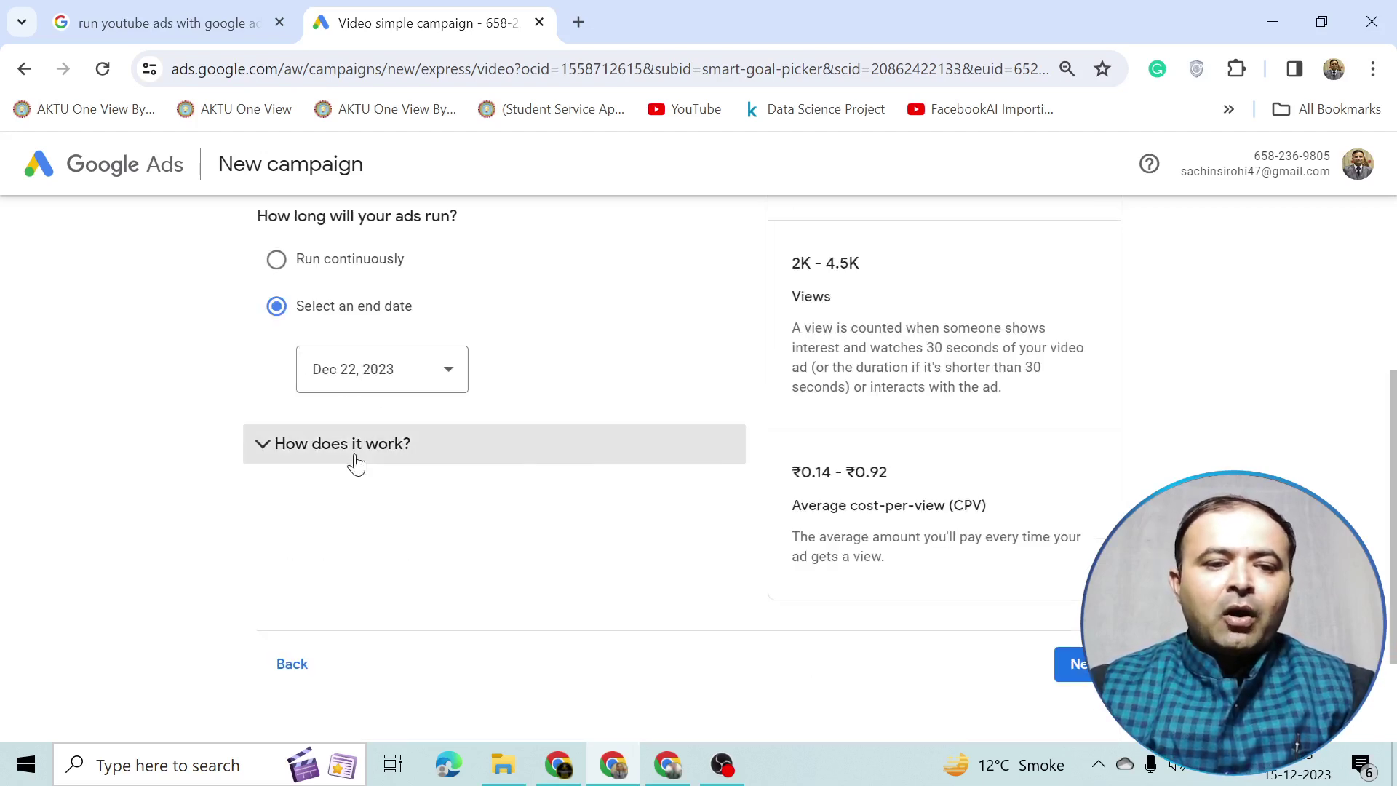
pyautogui.click(356, 453)
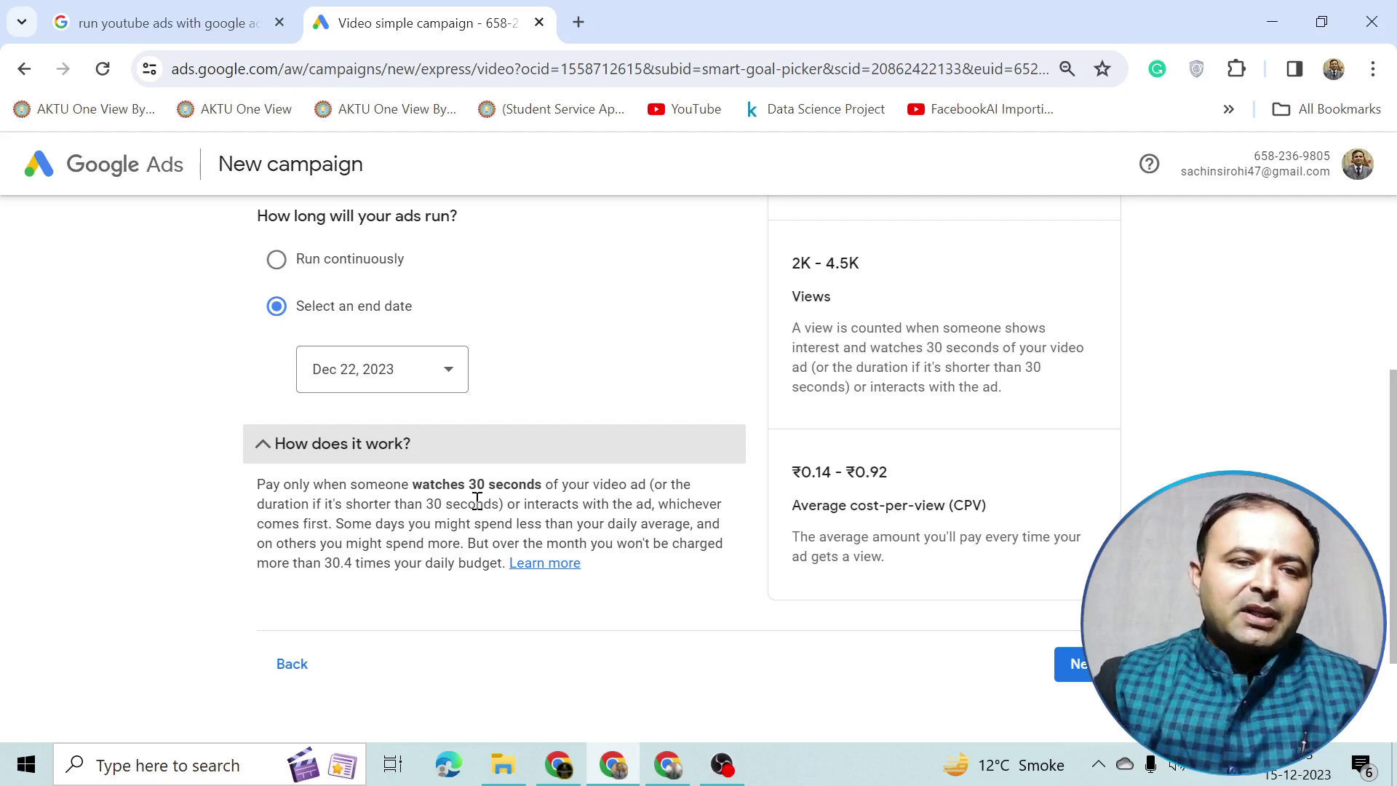
pyautogui.scroll(1, 477, 501)
pyautogui.scroll(-1, 503, 449)
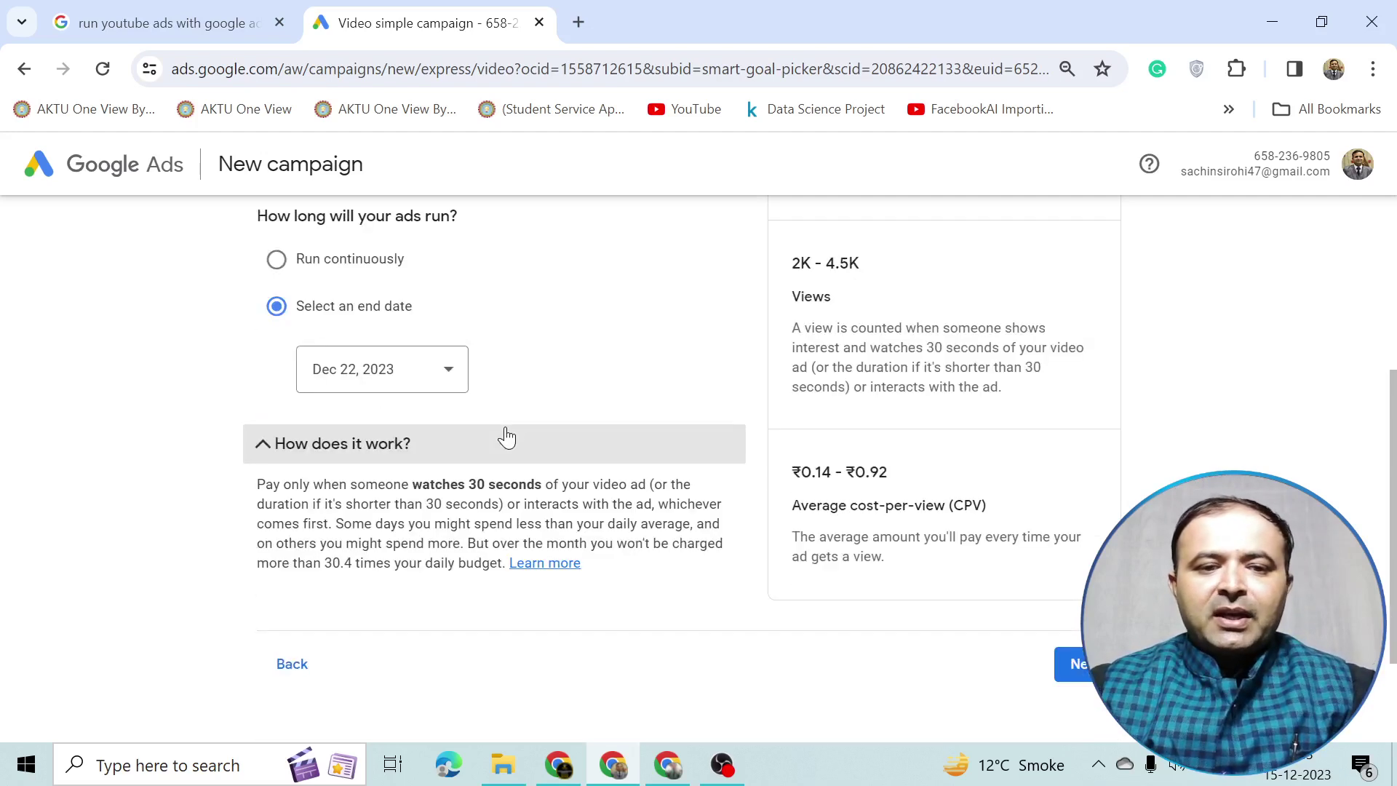
pyautogui.click(1070, 664)
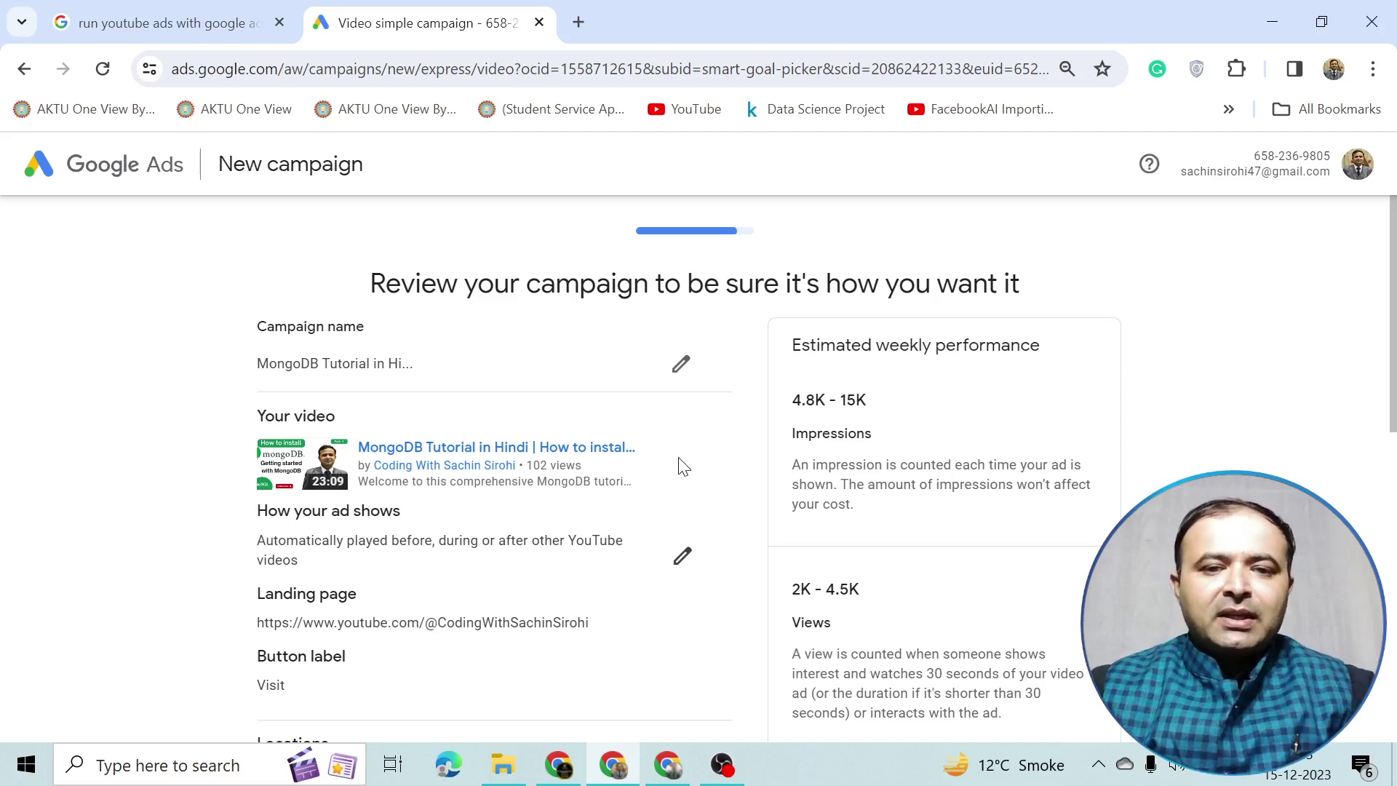
# - Shorten the campaign name to "MongoDB Tutorial" and save it
pyautogui.scroll(-1, 682, 466)
pyautogui.scroll(1, 682, 466)
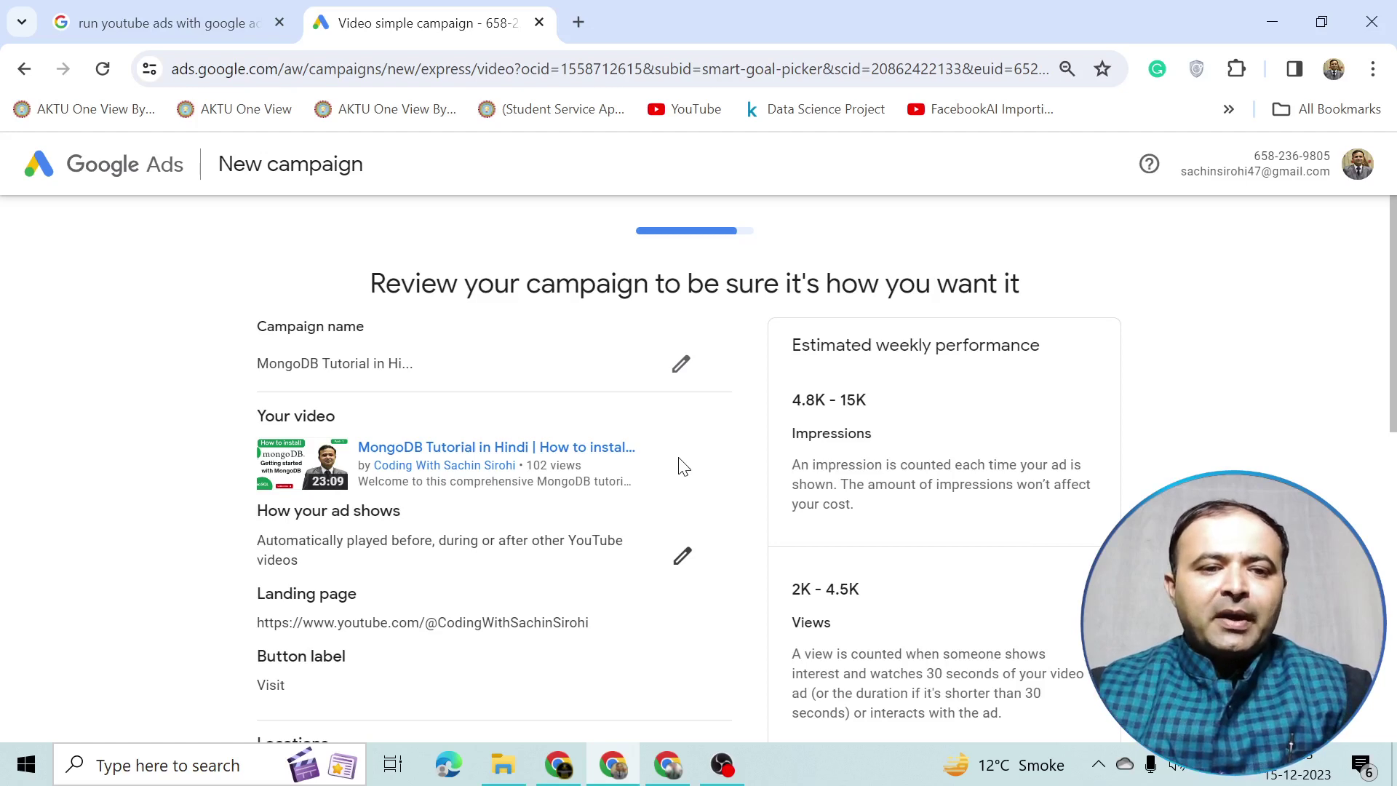
pyautogui.click(679, 370)
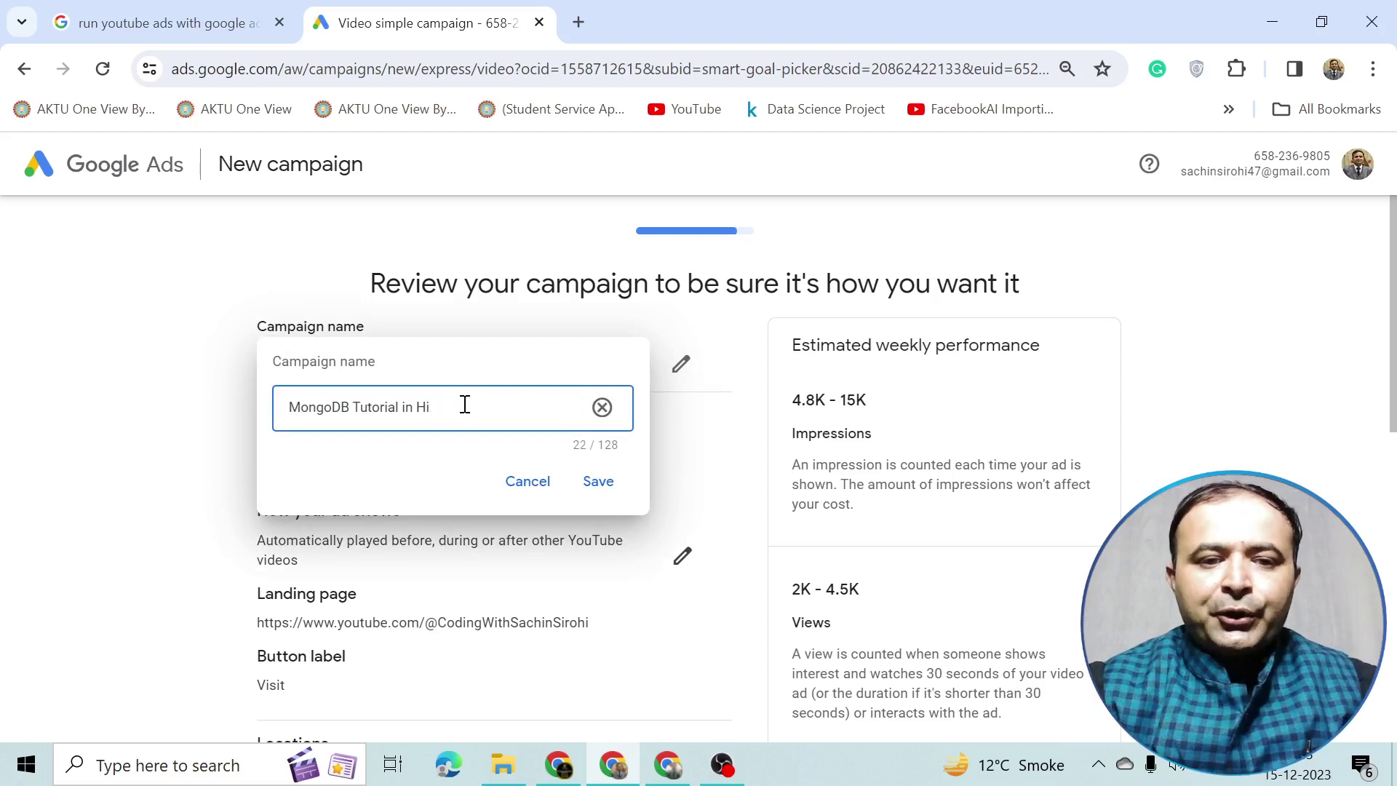
pyautogui.press('BackSpace')
pyautogui.press('BackSpace')
pyautogui.press('BackSpace')
pyautogui.press('BackSpace')
pyautogui.press('BackSpace')
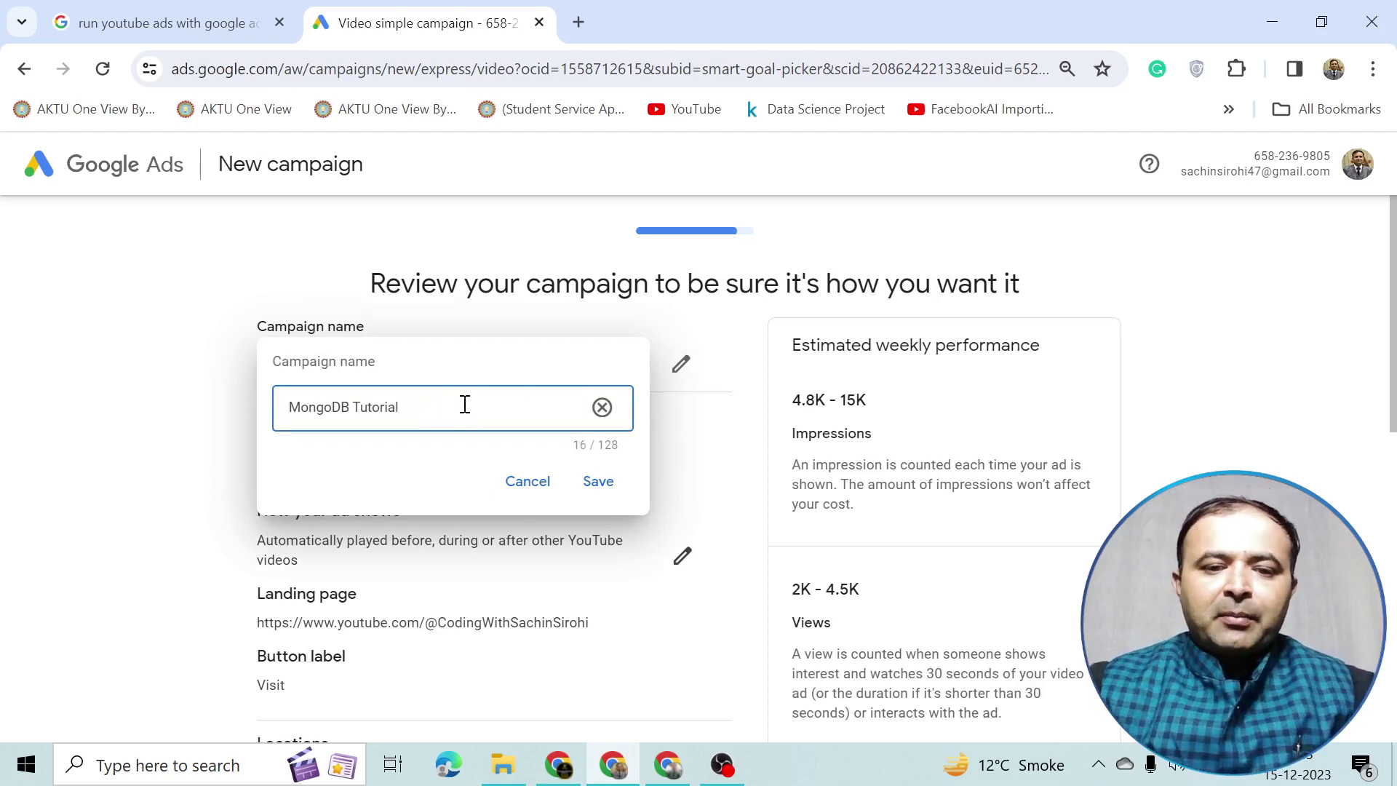
pyautogui.click(598, 481)
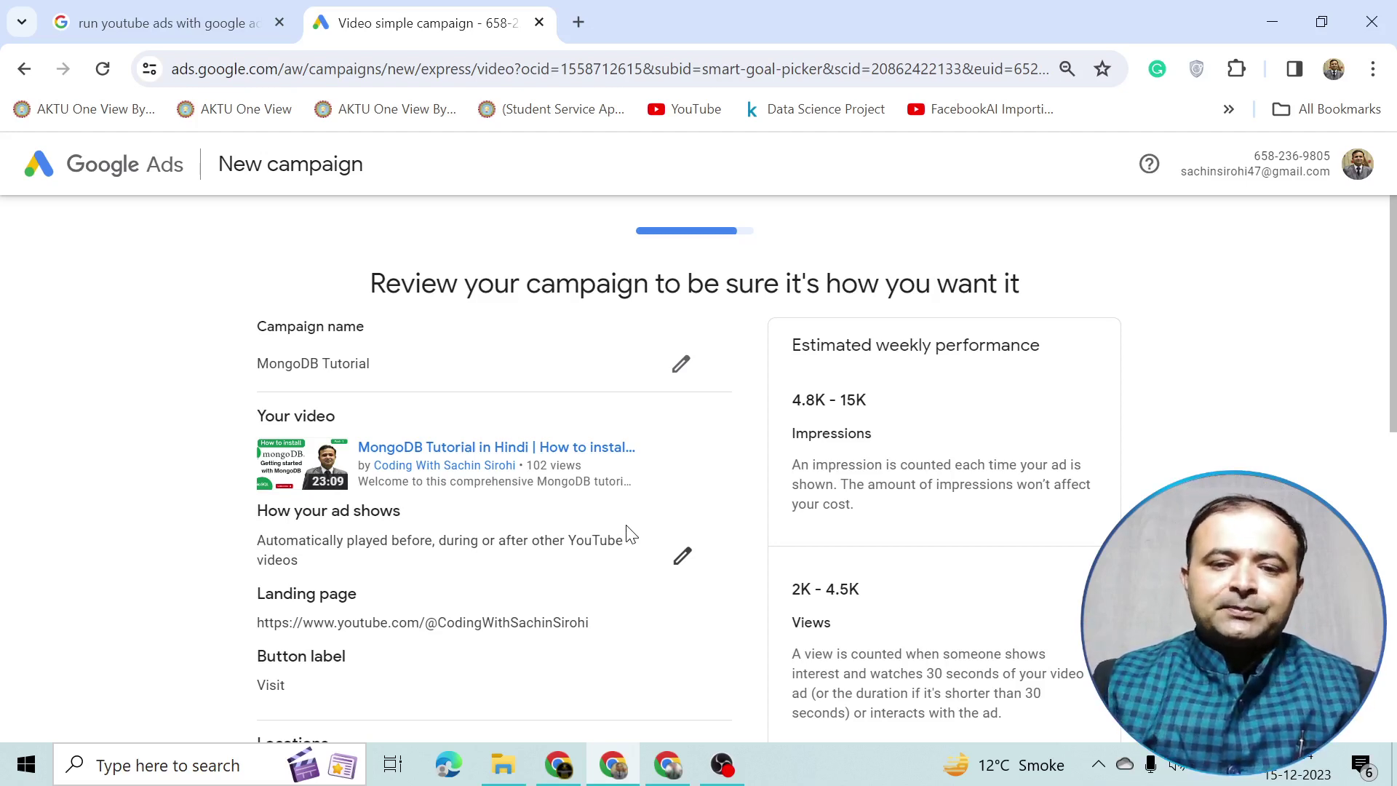
# - Review the campaign's video, landing page, location, demographic, interest and budget settings, and proceed to billing
pyautogui.scroll(-3, 630, 533)
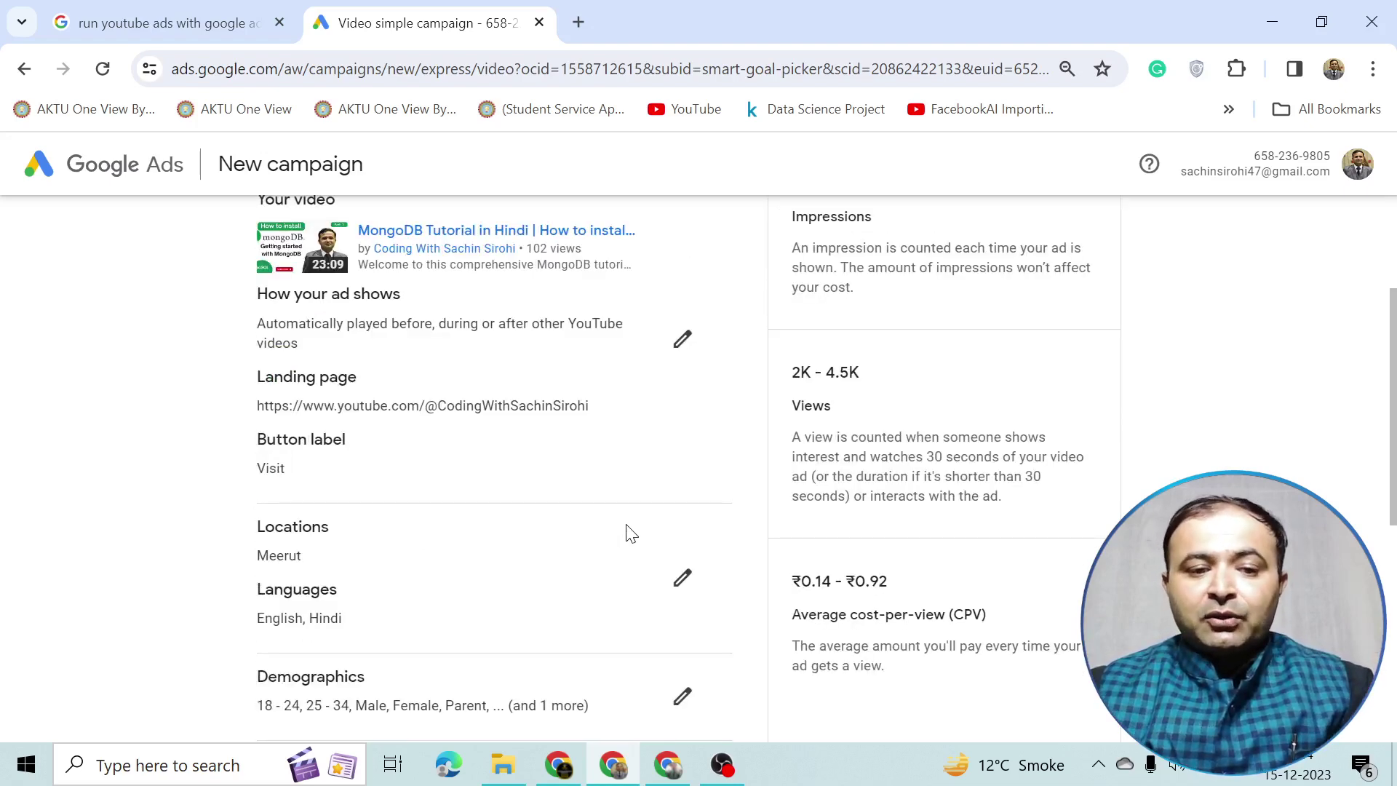
pyautogui.scroll(-6, 630, 534)
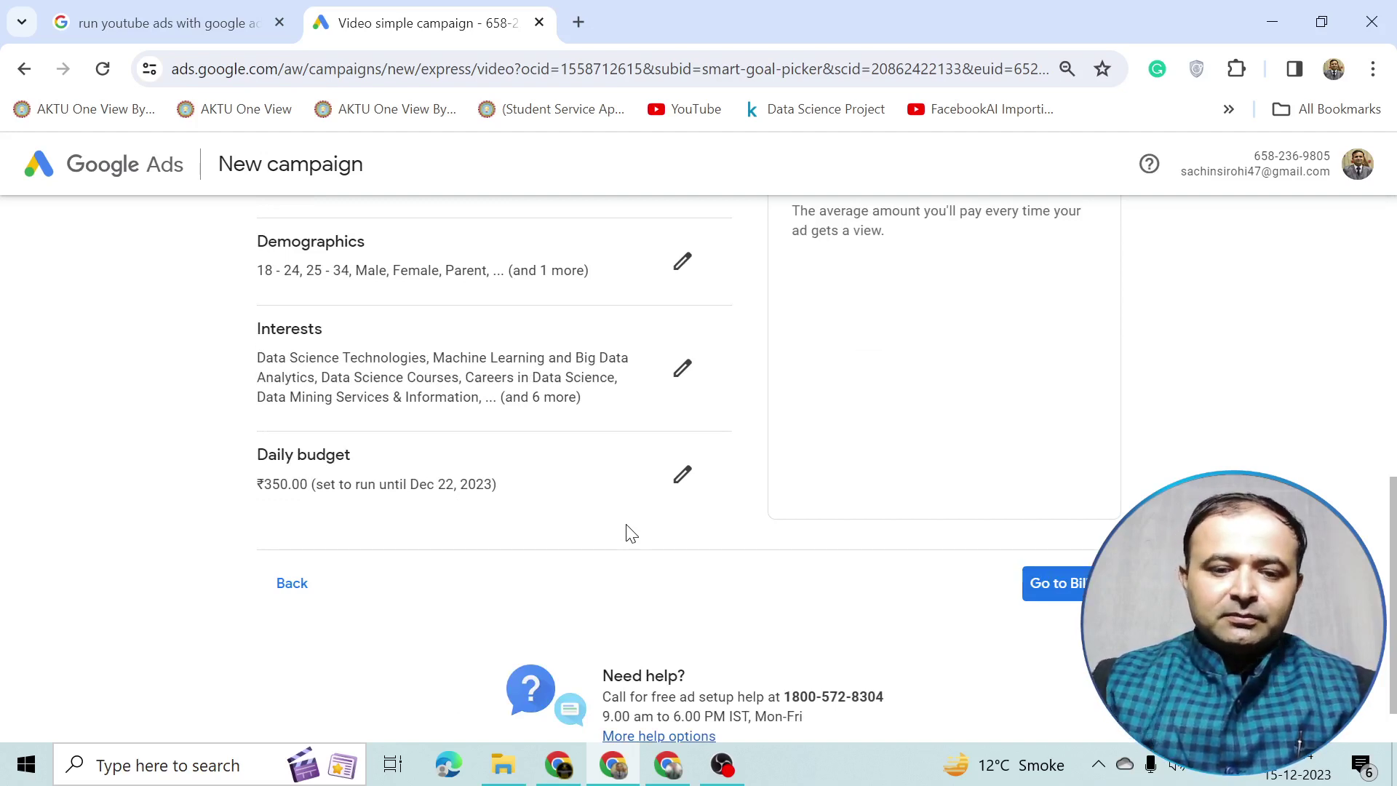
pyautogui.scroll(9, 630, 533)
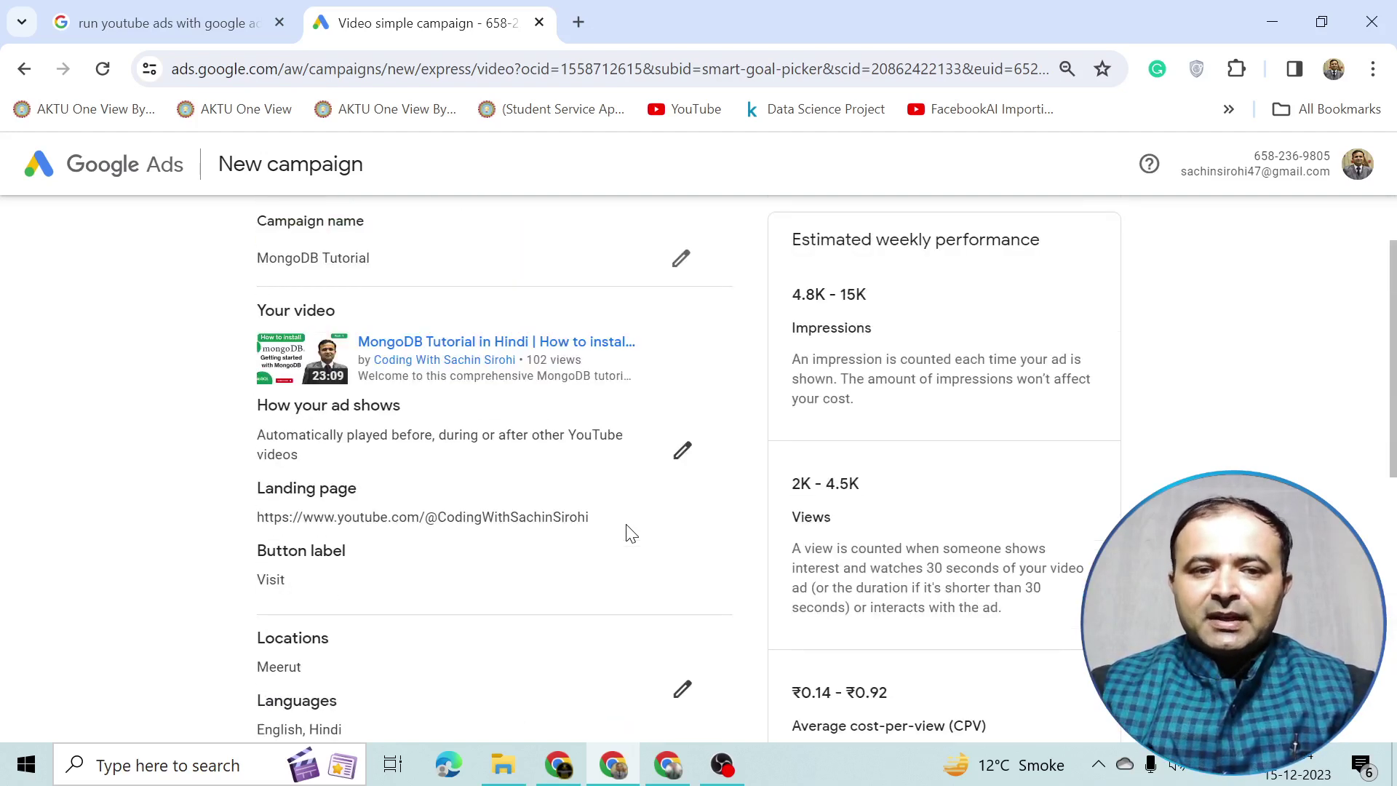
pyautogui.scroll(-9, 630, 534)
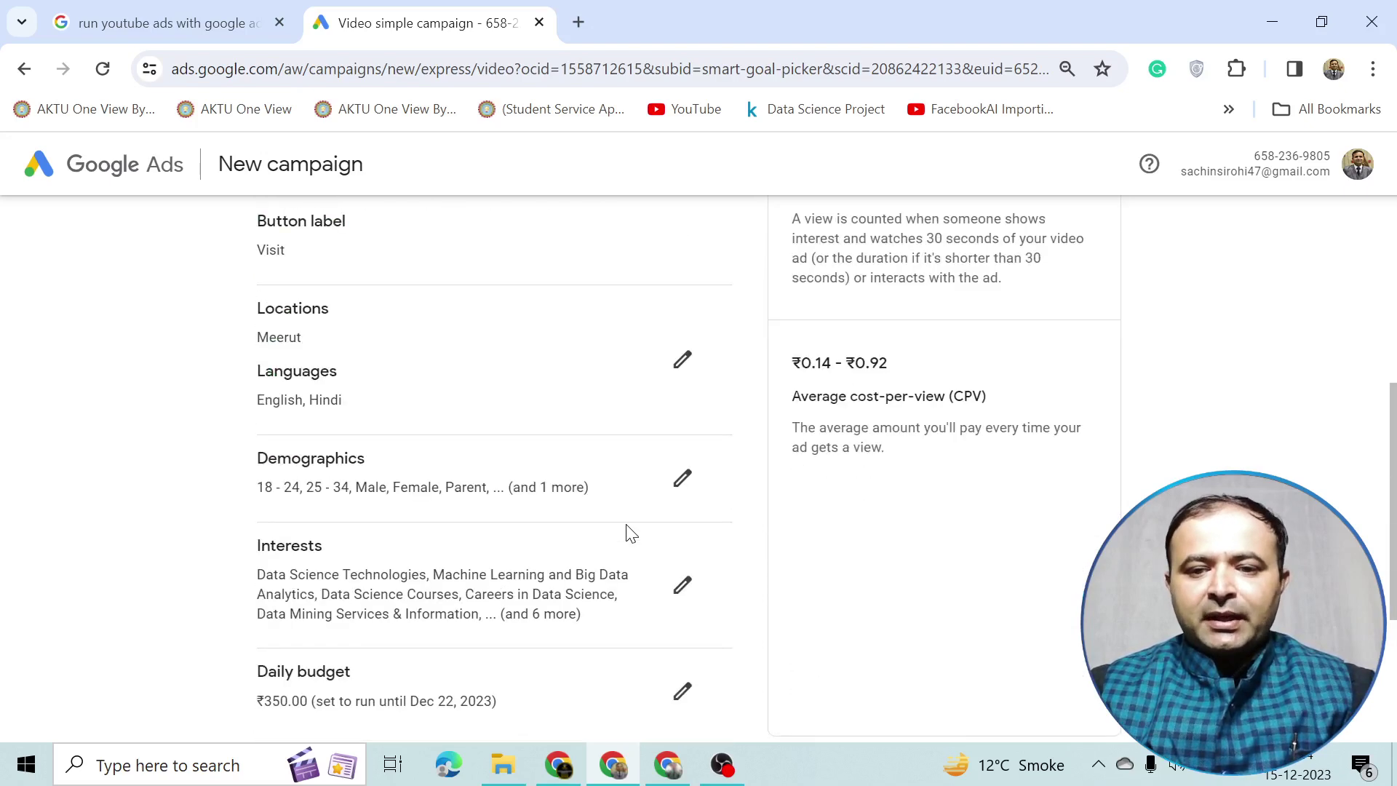
pyautogui.click(1089, 527)
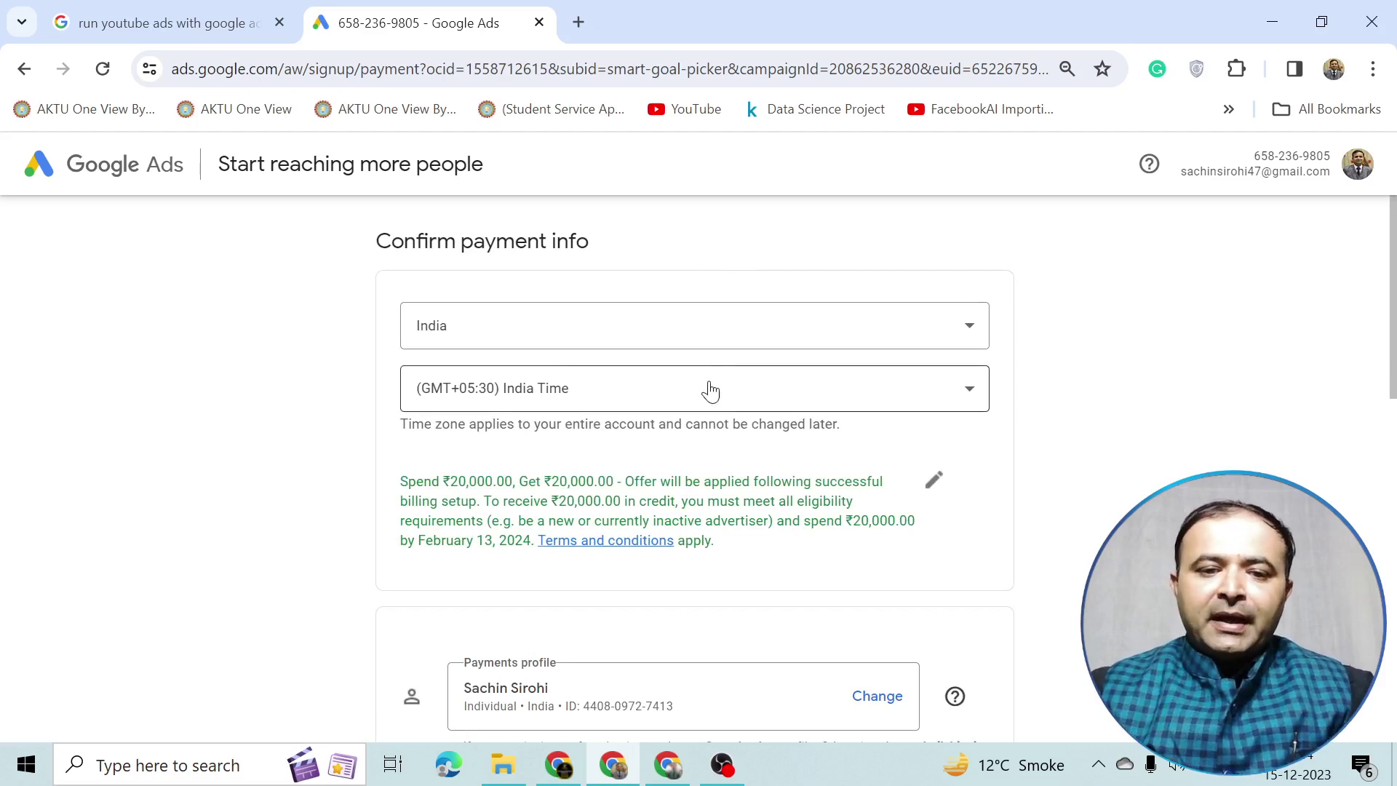
# - Read the promotional credit offer in the payment information, highlighting the credit amount
pyautogui.scroll(-1, 708, 390)
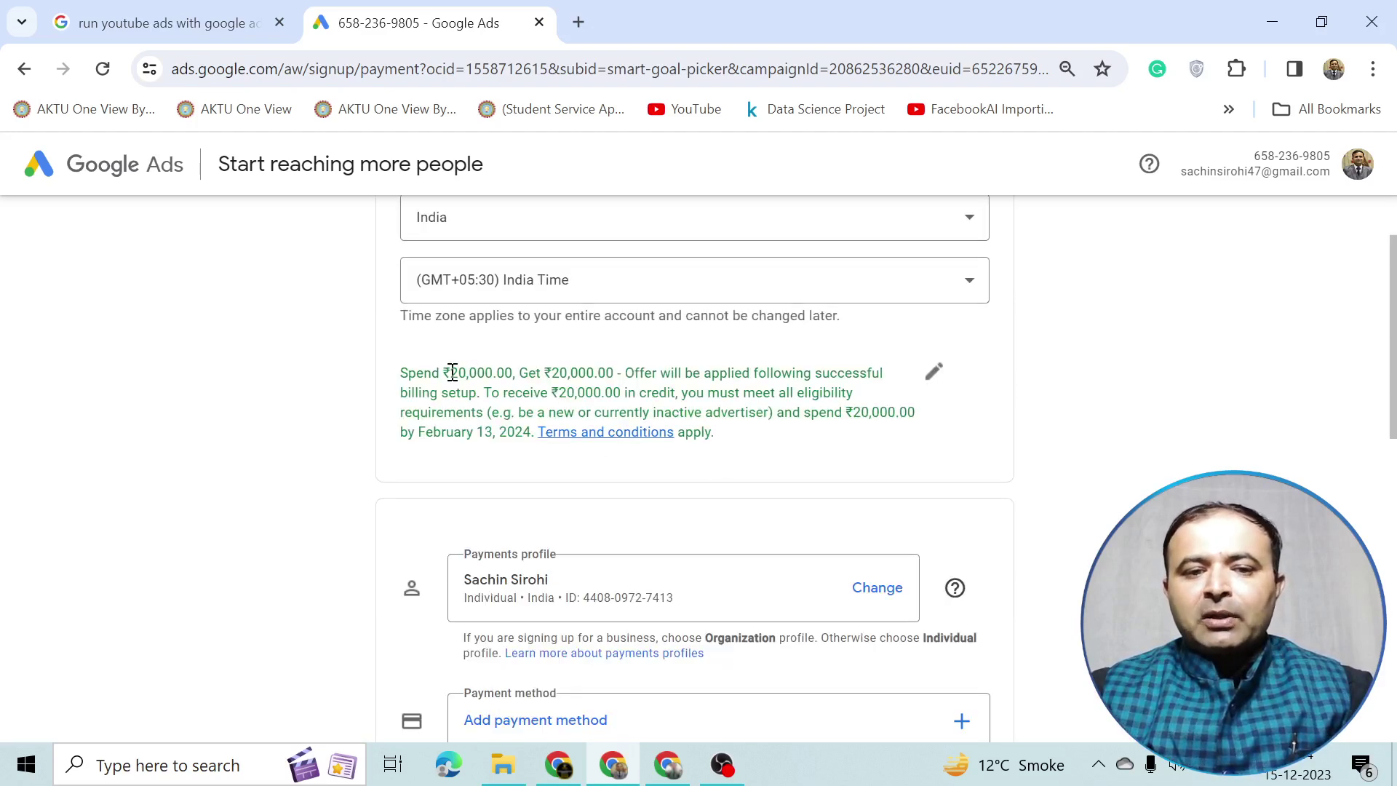
pyautogui.moveTo(450, 373); pyautogui.dragTo(617, 376)
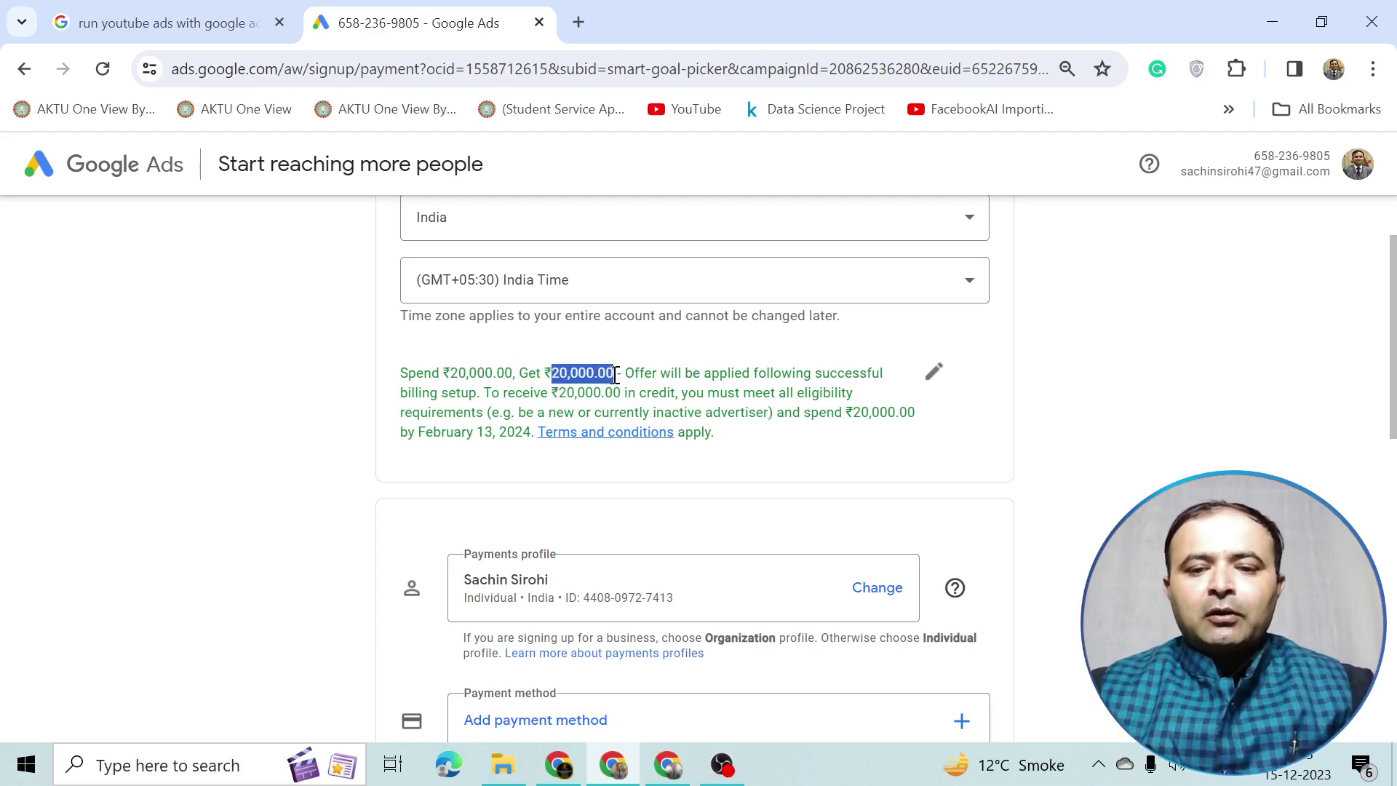
pyautogui.scroll(-1, 587, 393)
# - View the available payment methods, cancel without adding one, and look over the payment setting and Google Ads terms sections
pyautogui.scroll(-1, 577, 474)
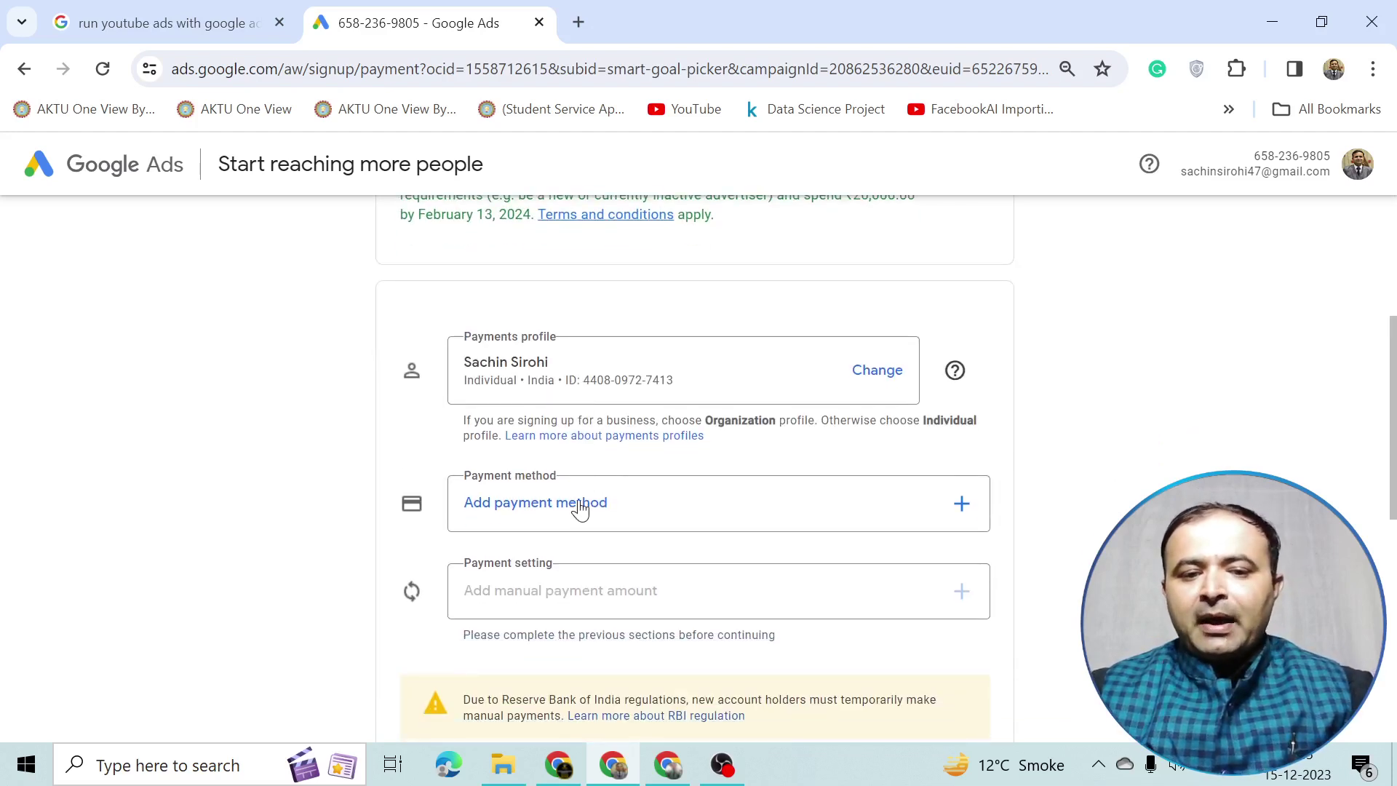
pyautogui.click(962, 504)
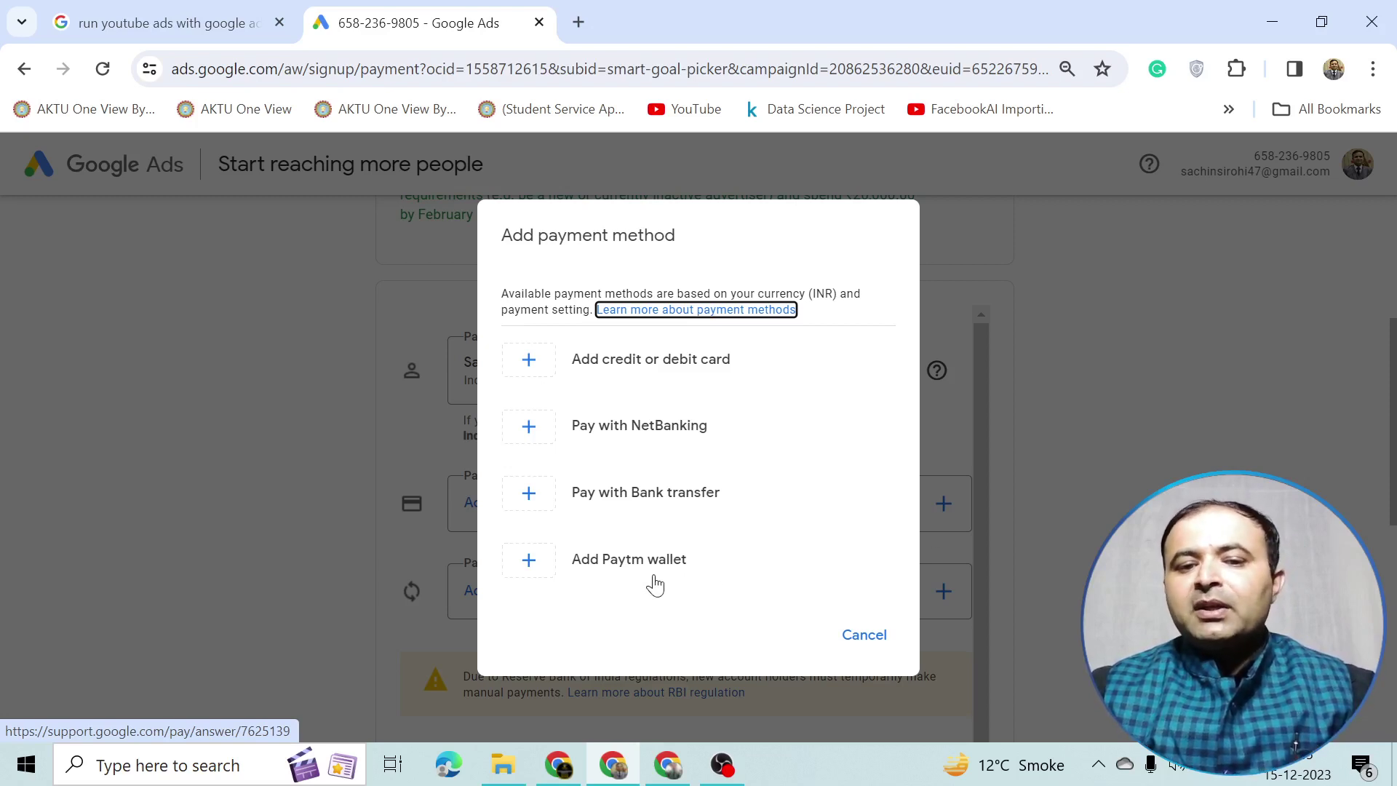
pyautogui.click(1160, 460)
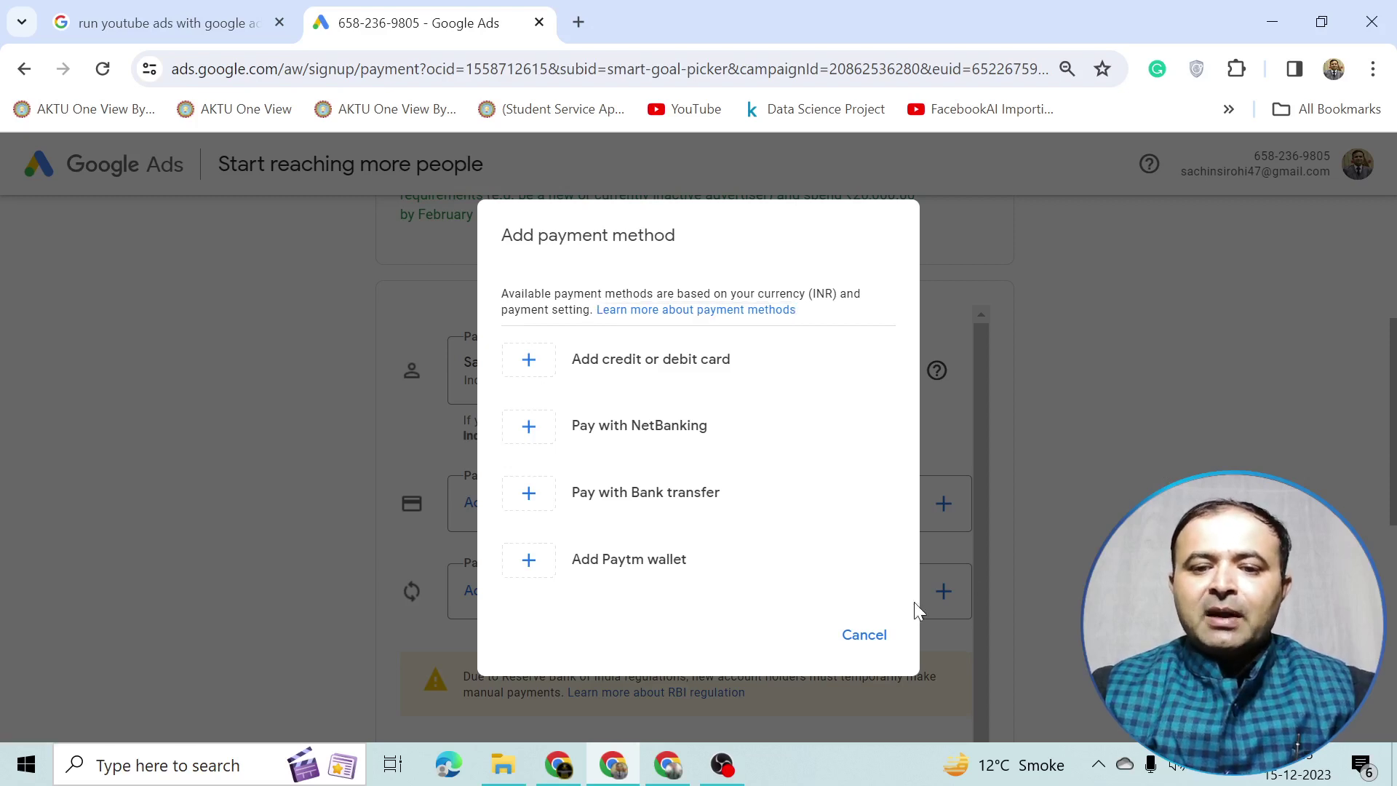
pyautogui.click(877, 636)
pyautogui.scroll(-1, 764, 559)
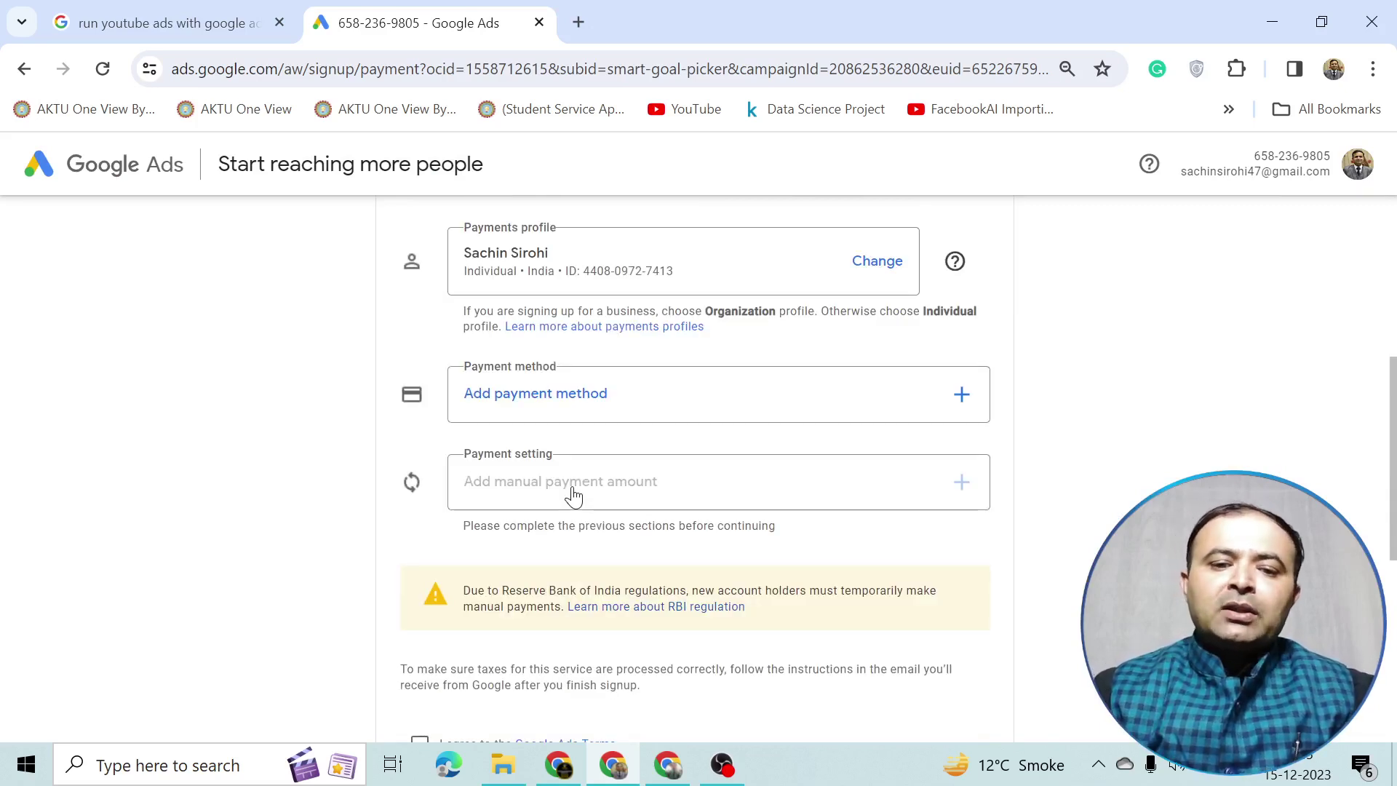
pyautogui.scroll(-1, 573, 495)
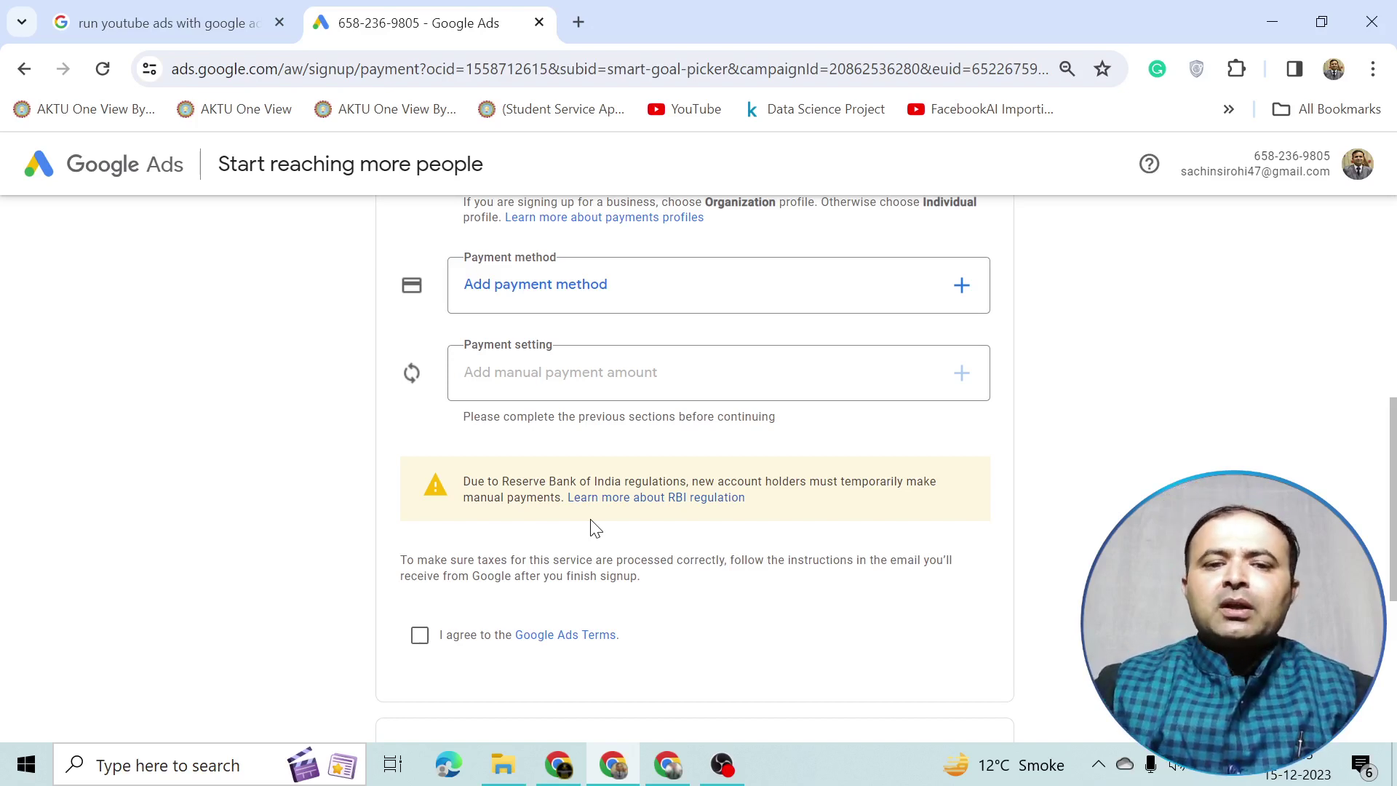
# - Agree to the Google Ads Terms and try to submit the payment information
pyautogui.scroll(3, 591, 529)
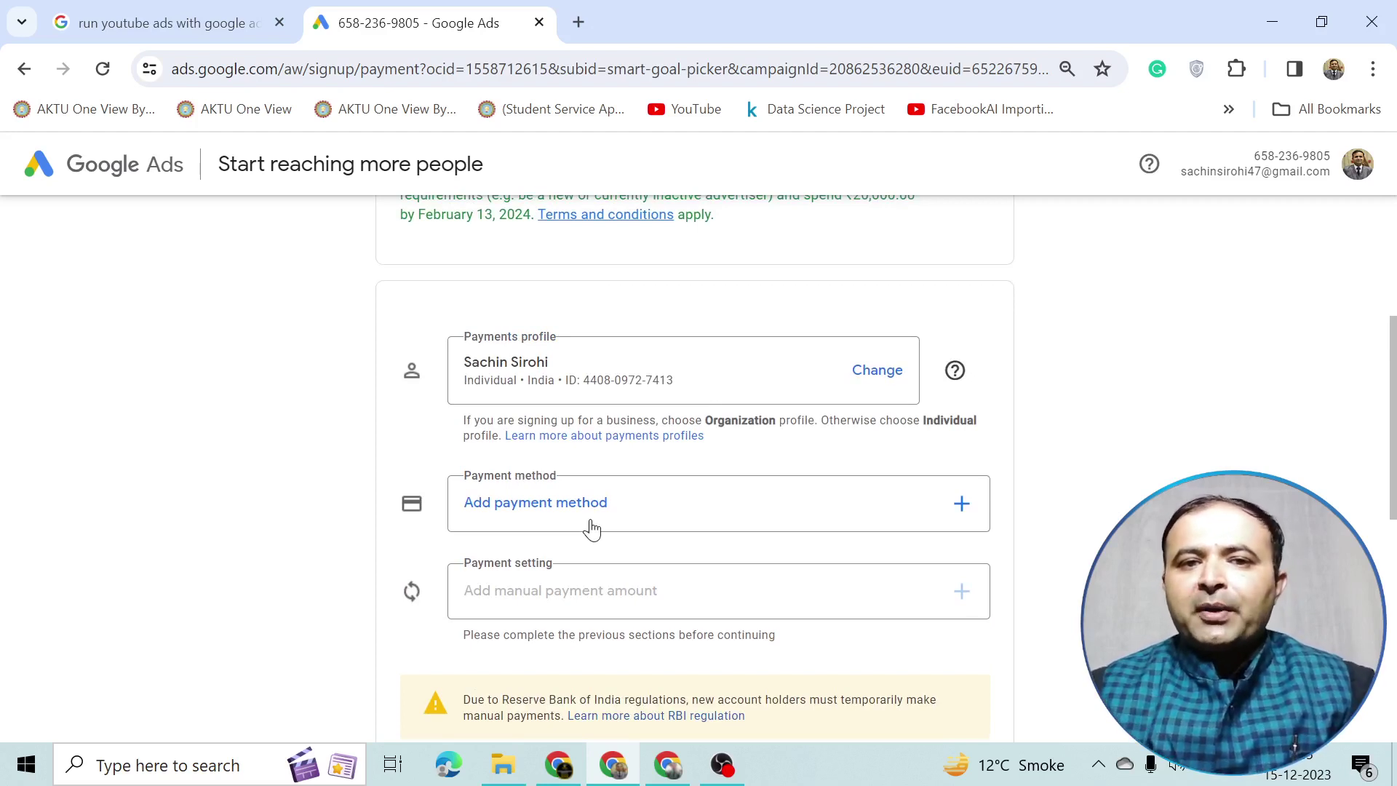
pyautogui.scroll(-6, 592, 529)
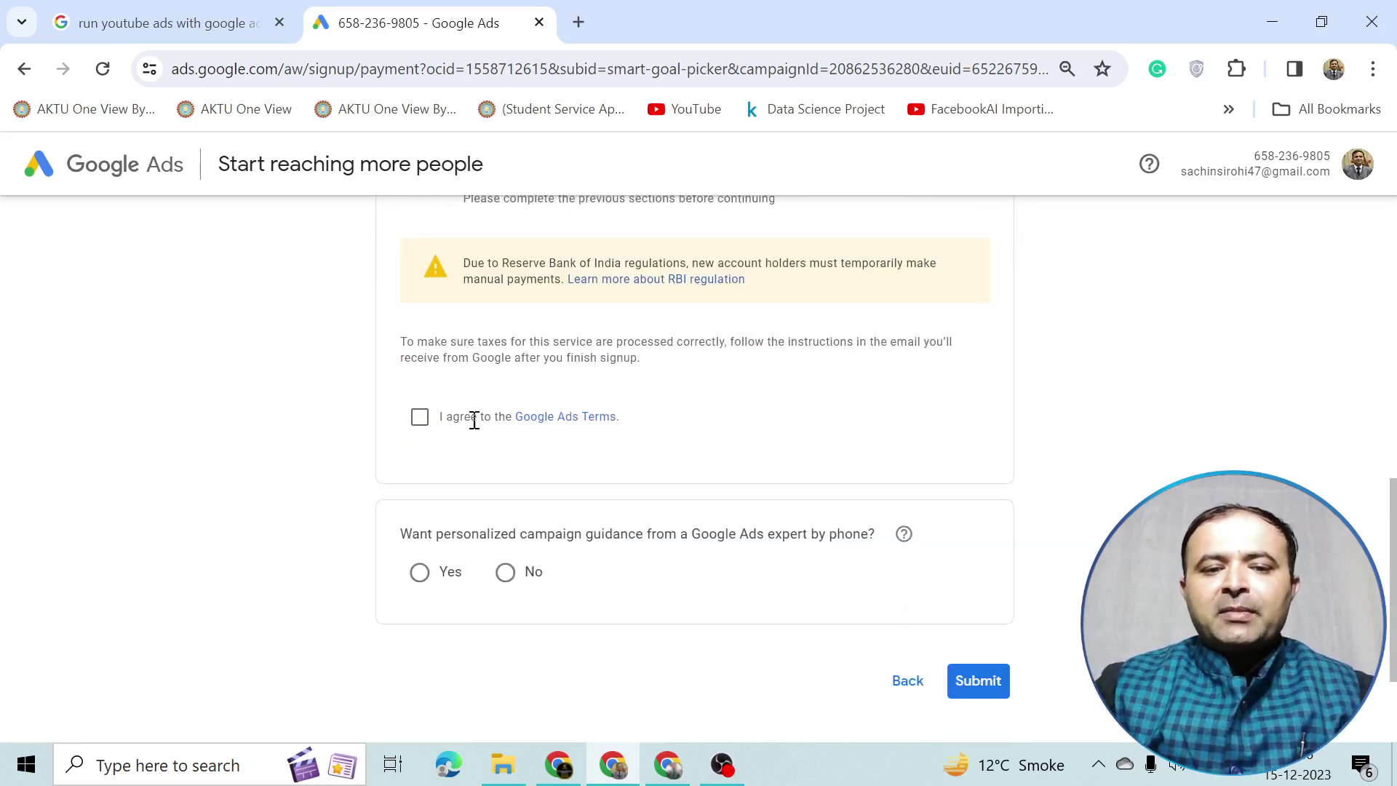
pyautogui.click(420, 418)
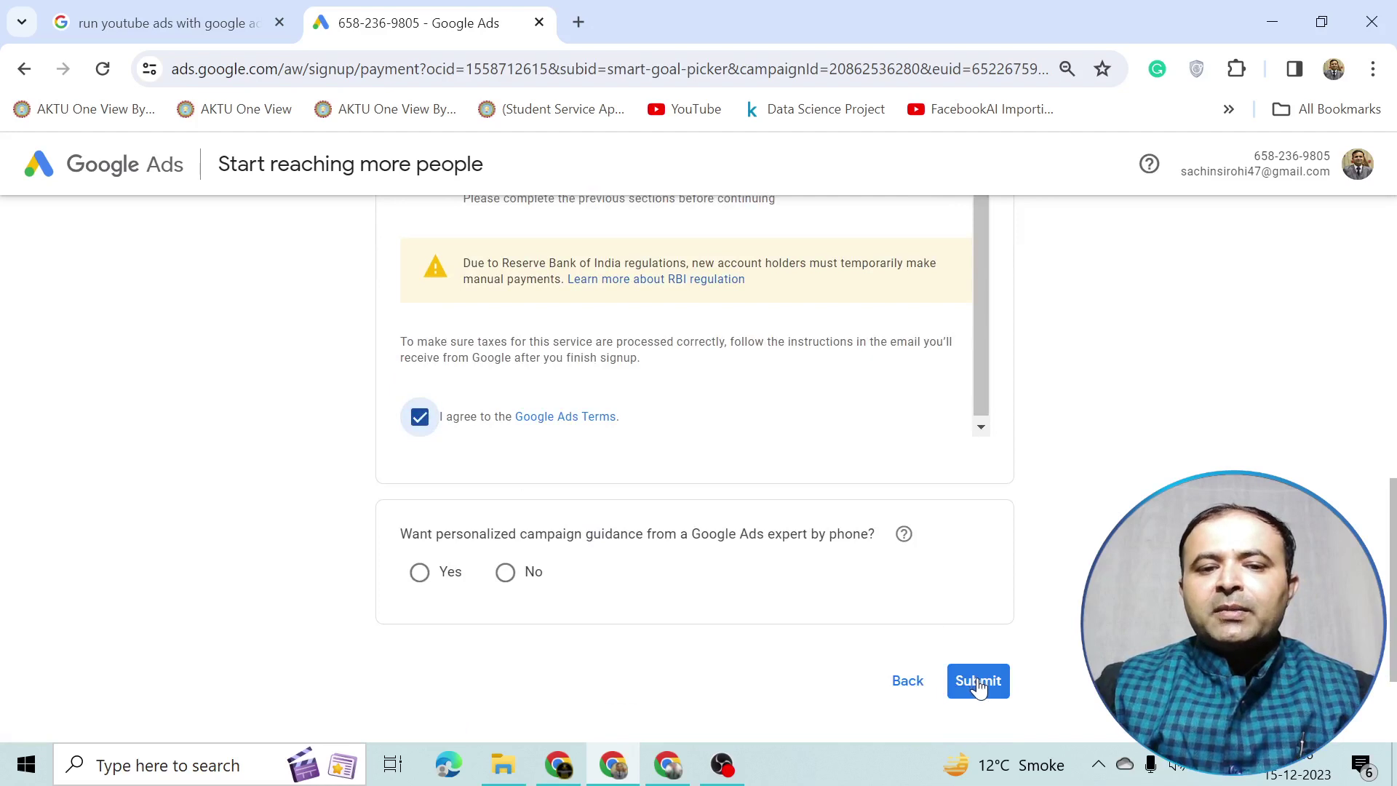
pyautogui.click(979, 682)
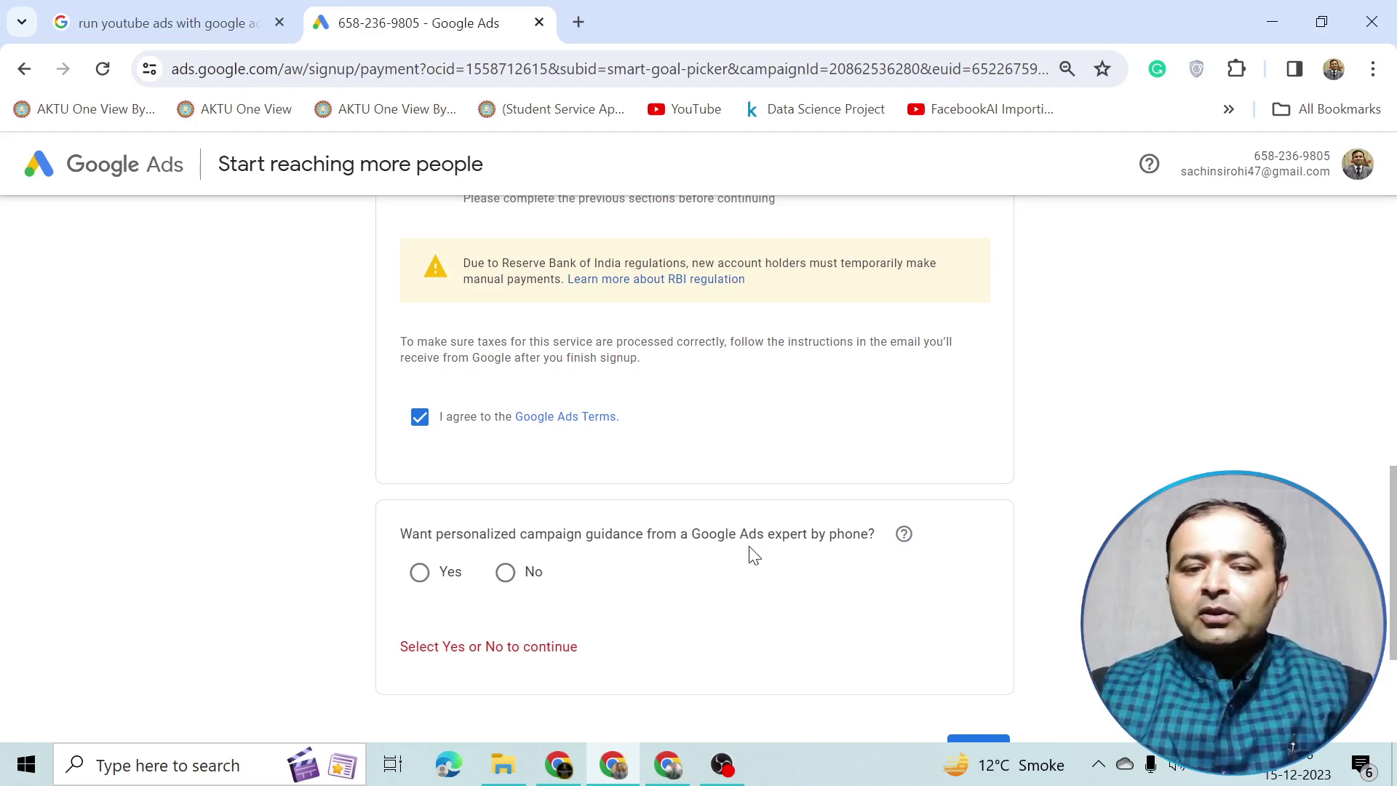
# - Decline personalized campaign guidance from a Google Ads expert by phone and submit the form again
pyautogui.click(507, 572)
pyautogui.scroll(-3, 786, 645)
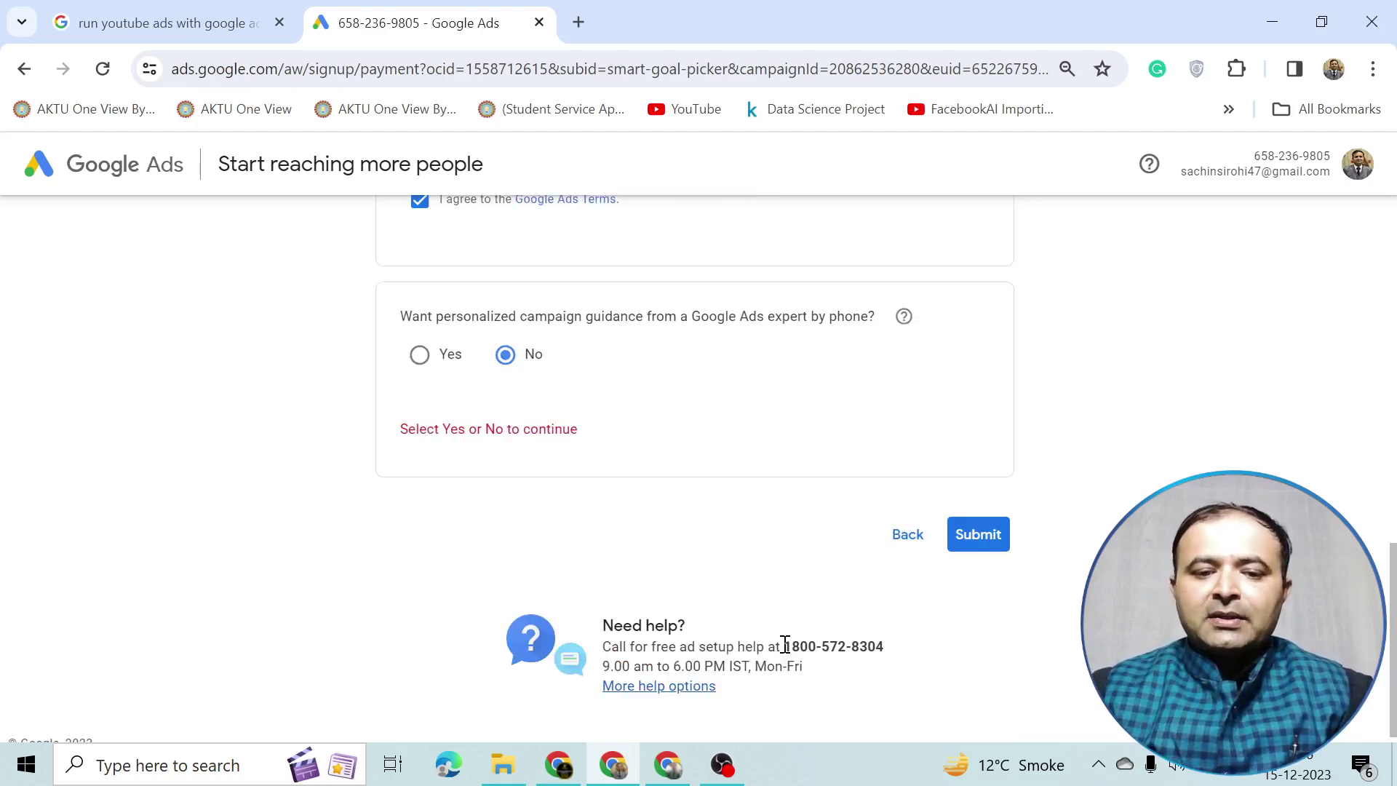
pyautogui.click(978, 539)
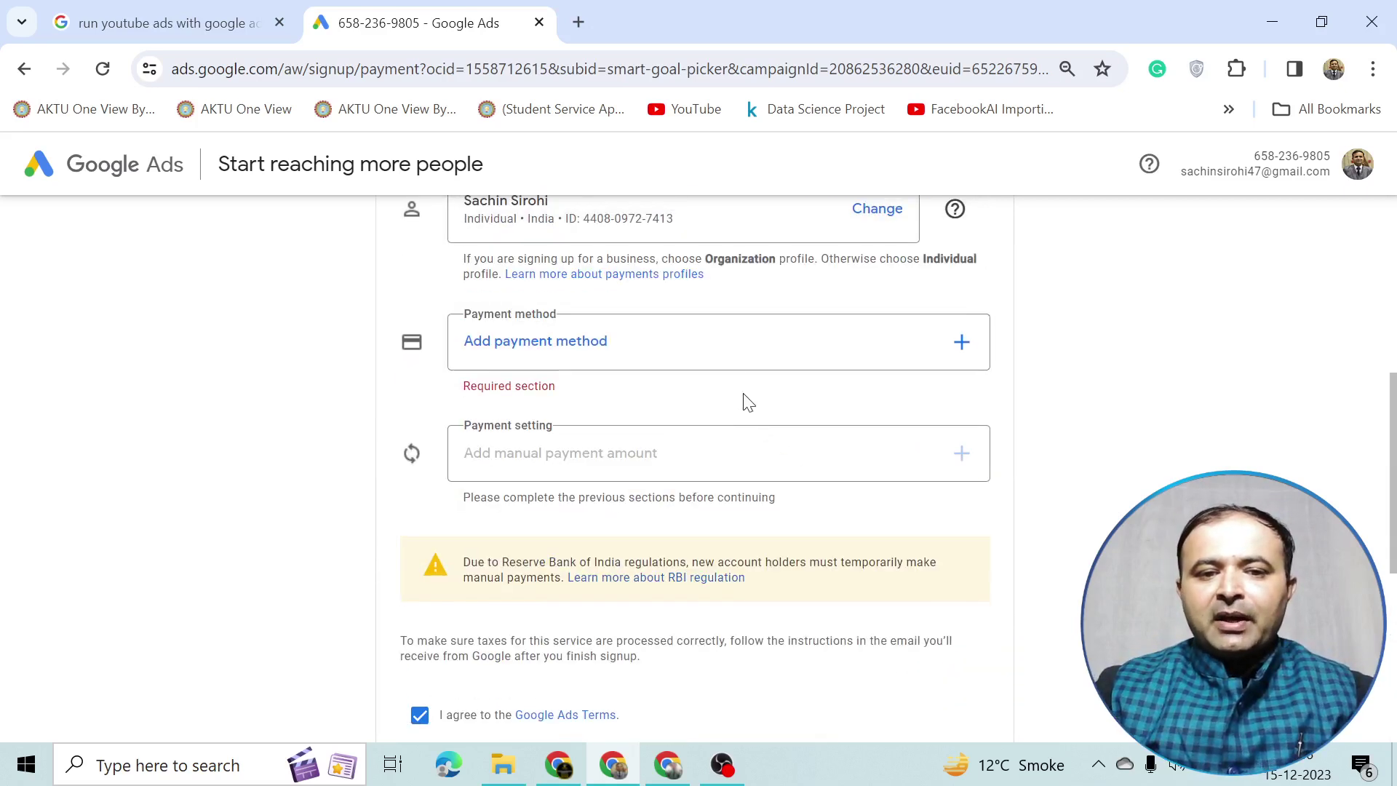
# - Look at the Paytm wallet option among the available payment methods and leave without adding a payment method
pyautogui.scroll(2, 933, 364)
pyautogui.scroll(5, 933, 364)
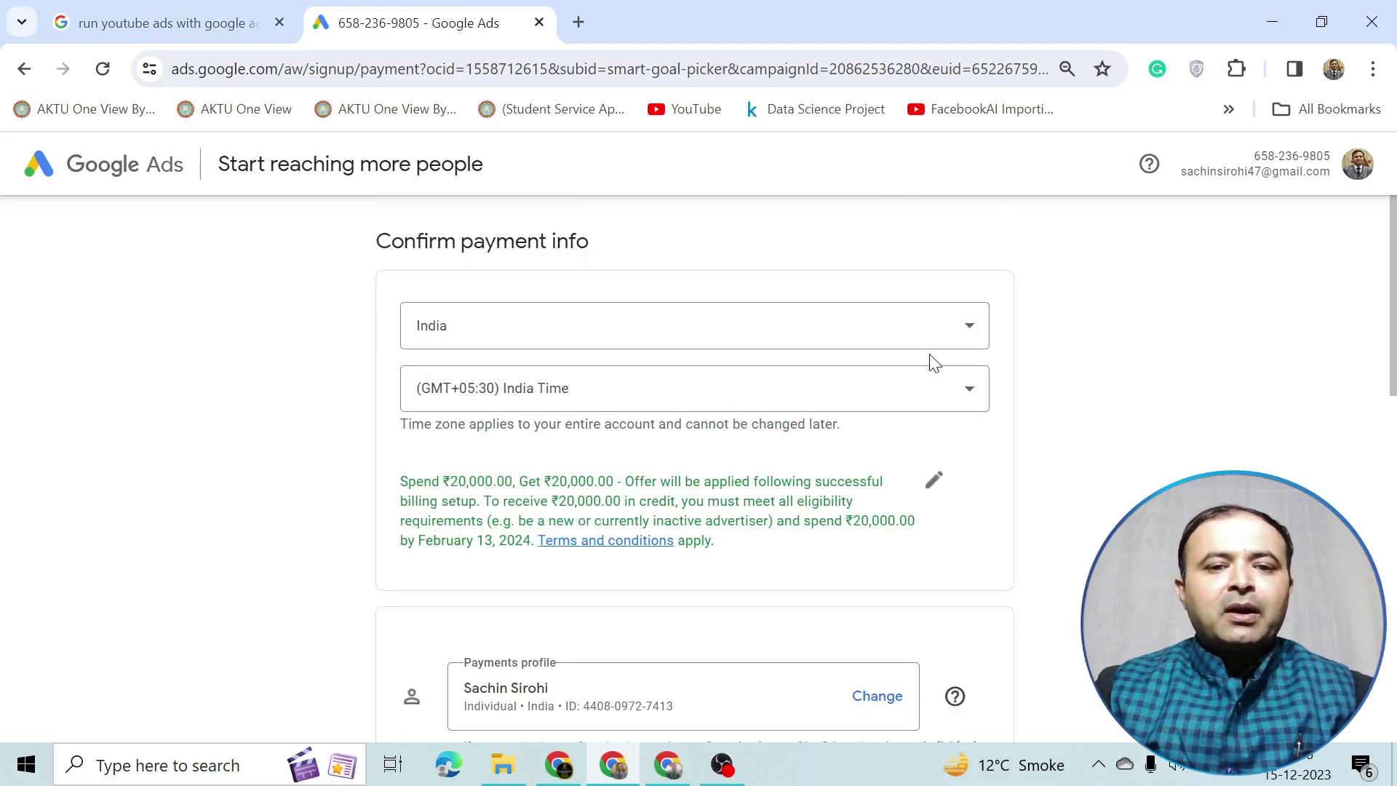
pyautogui.scroll(-7, 934, 363)
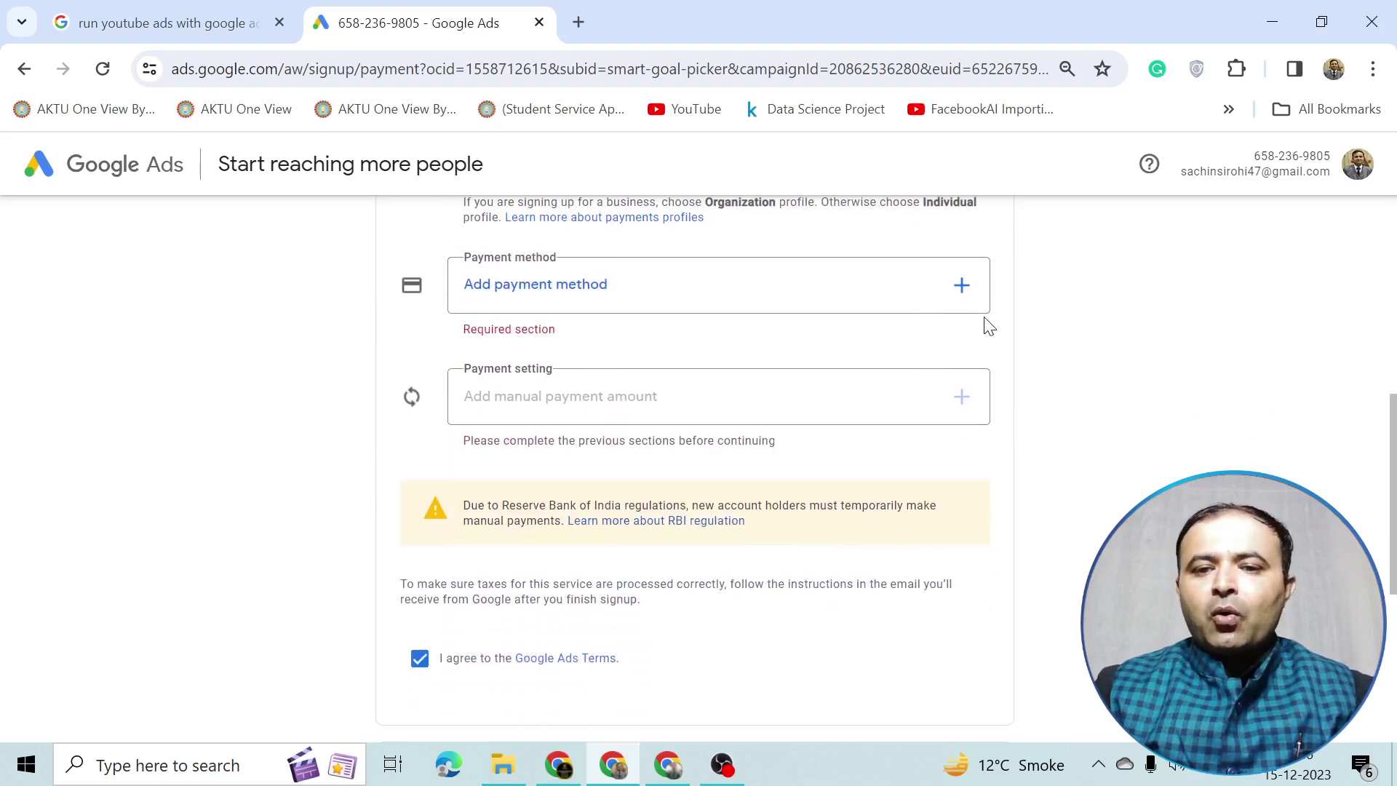
pyautogui.click(963, 286)
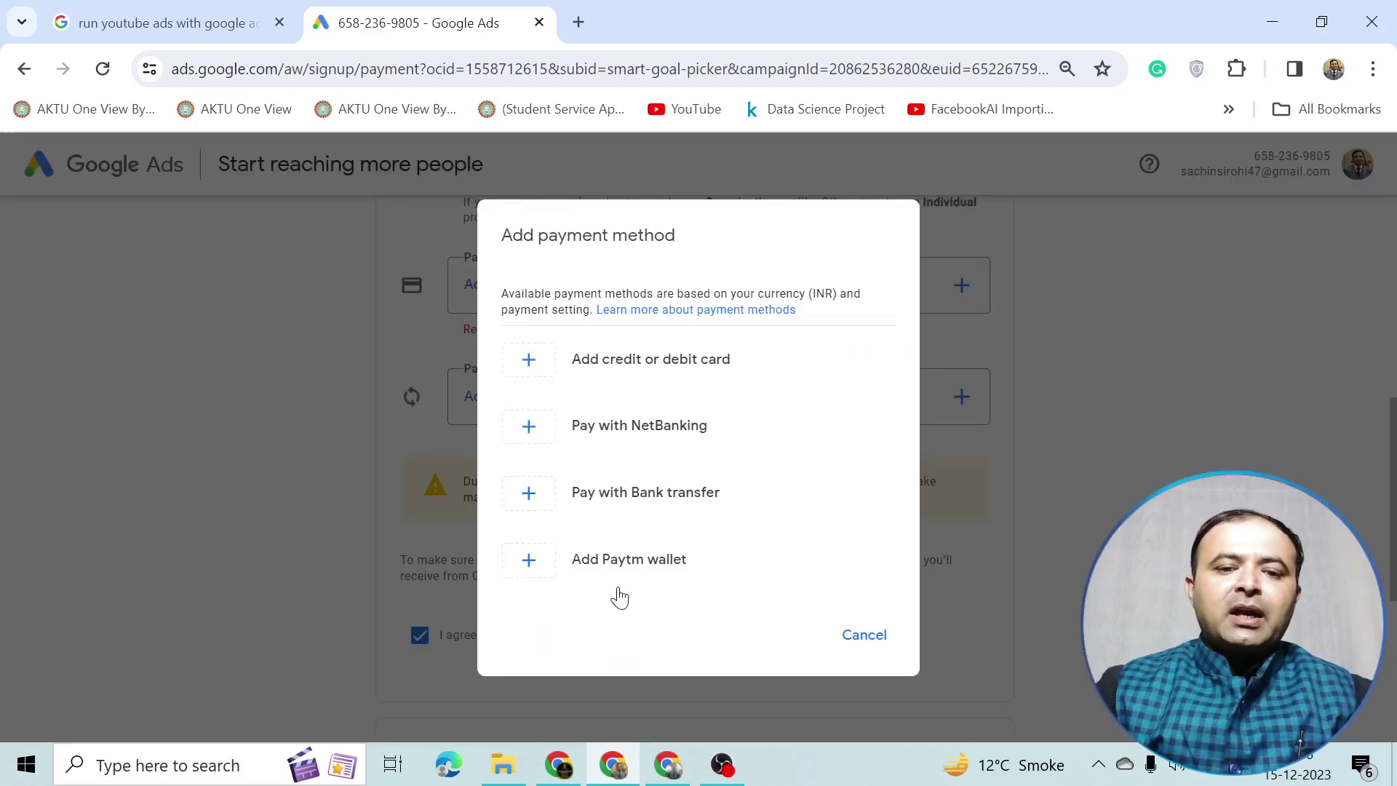
pyautogui.click(630, 560)
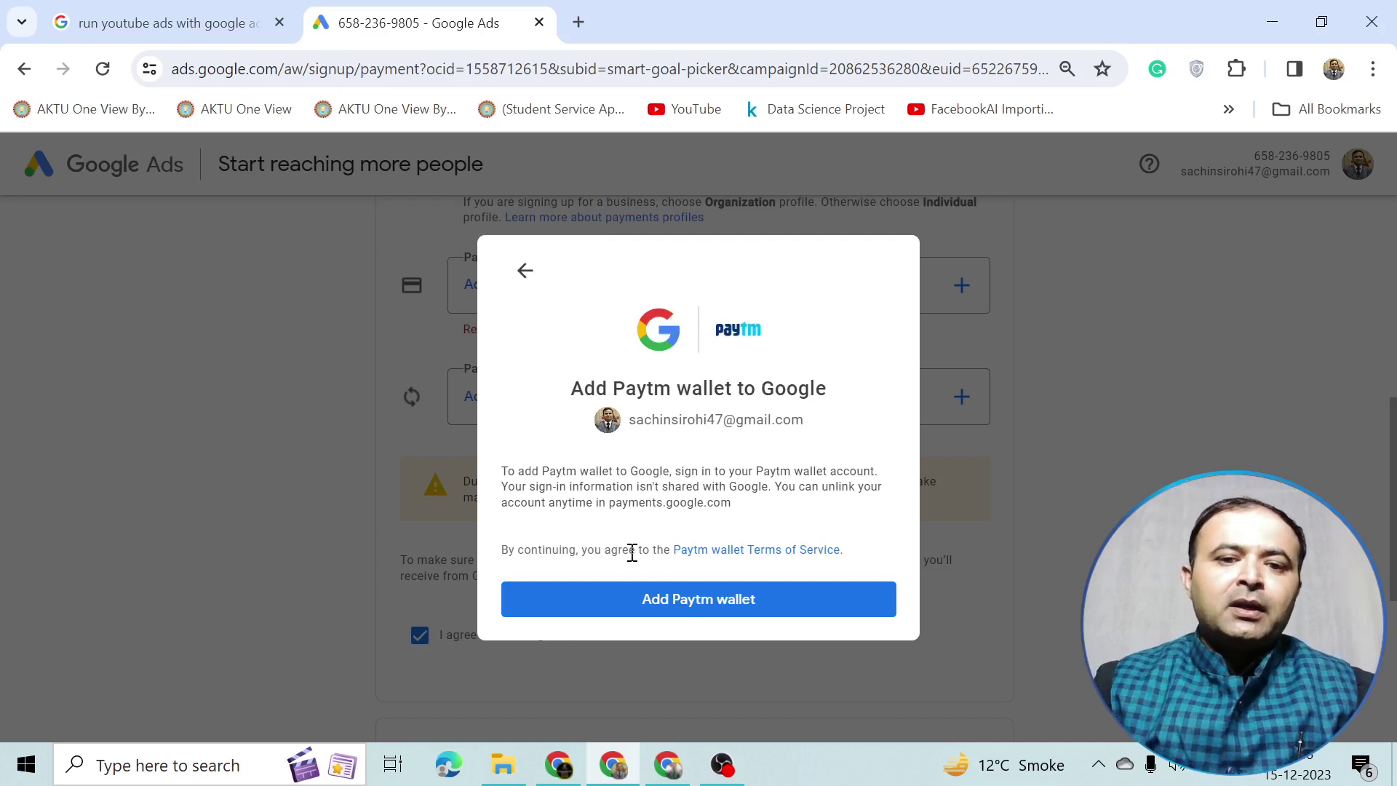
pyautogui.click(525, 271)
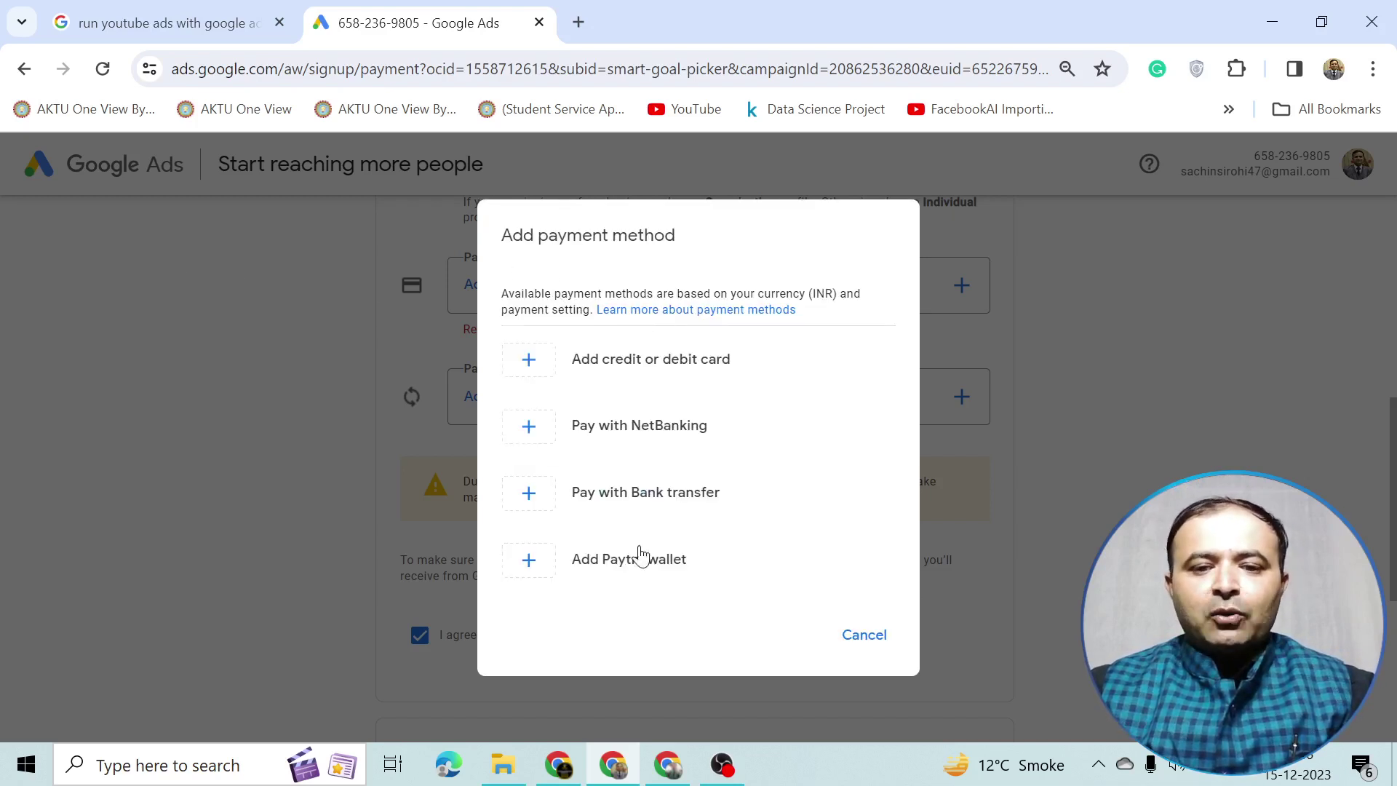
pyautogui.click(845, 636)
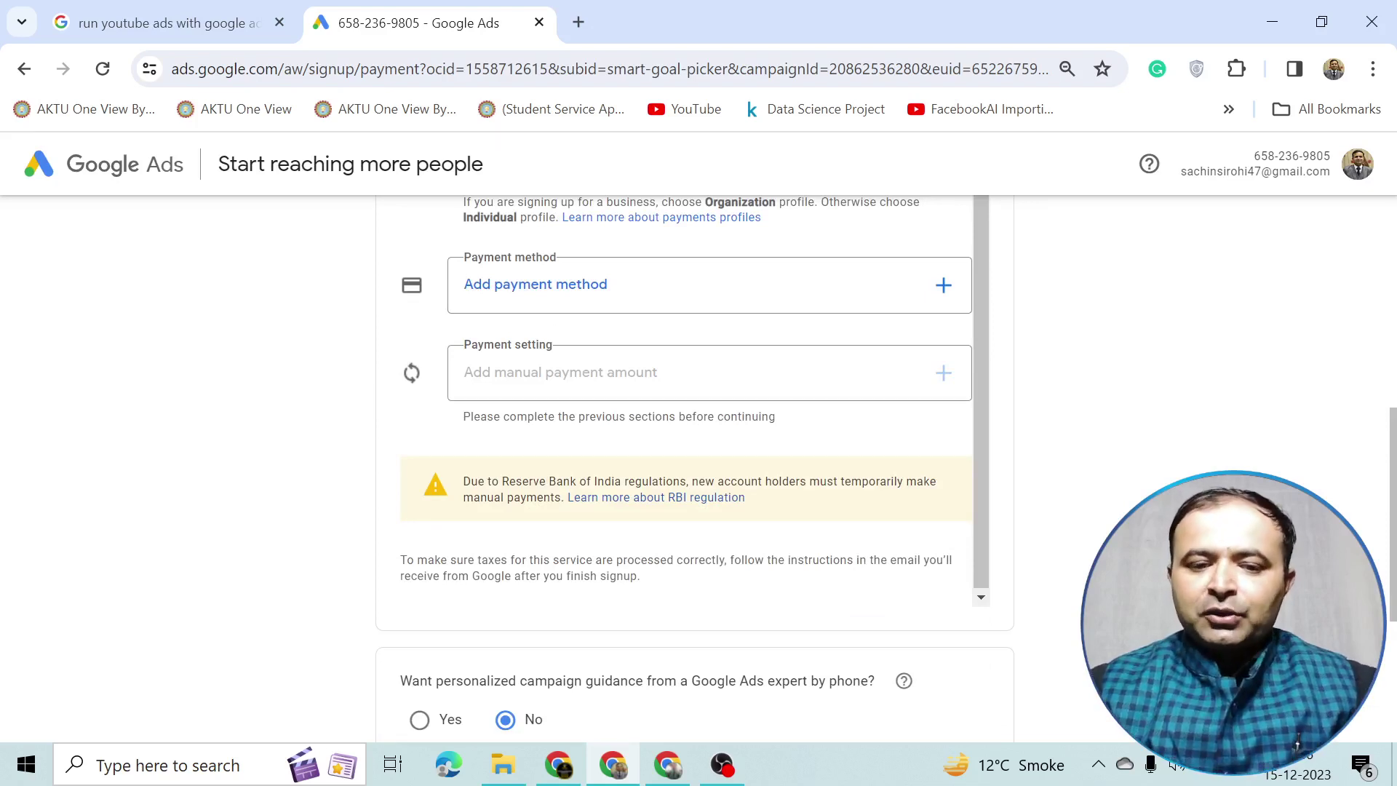
pyautogui.scroll(8, 976, 395)
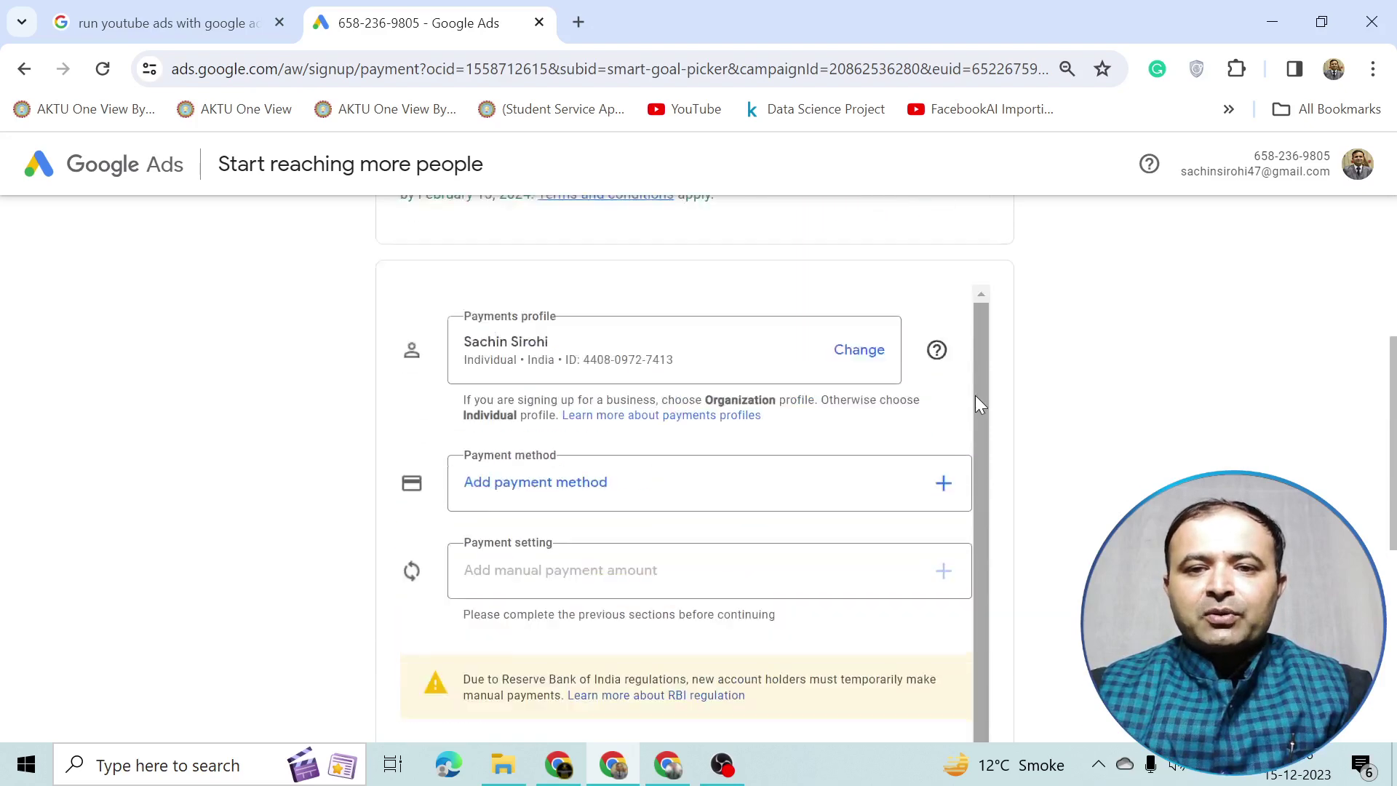
pyautogui.scroll(-5, 975, 404)
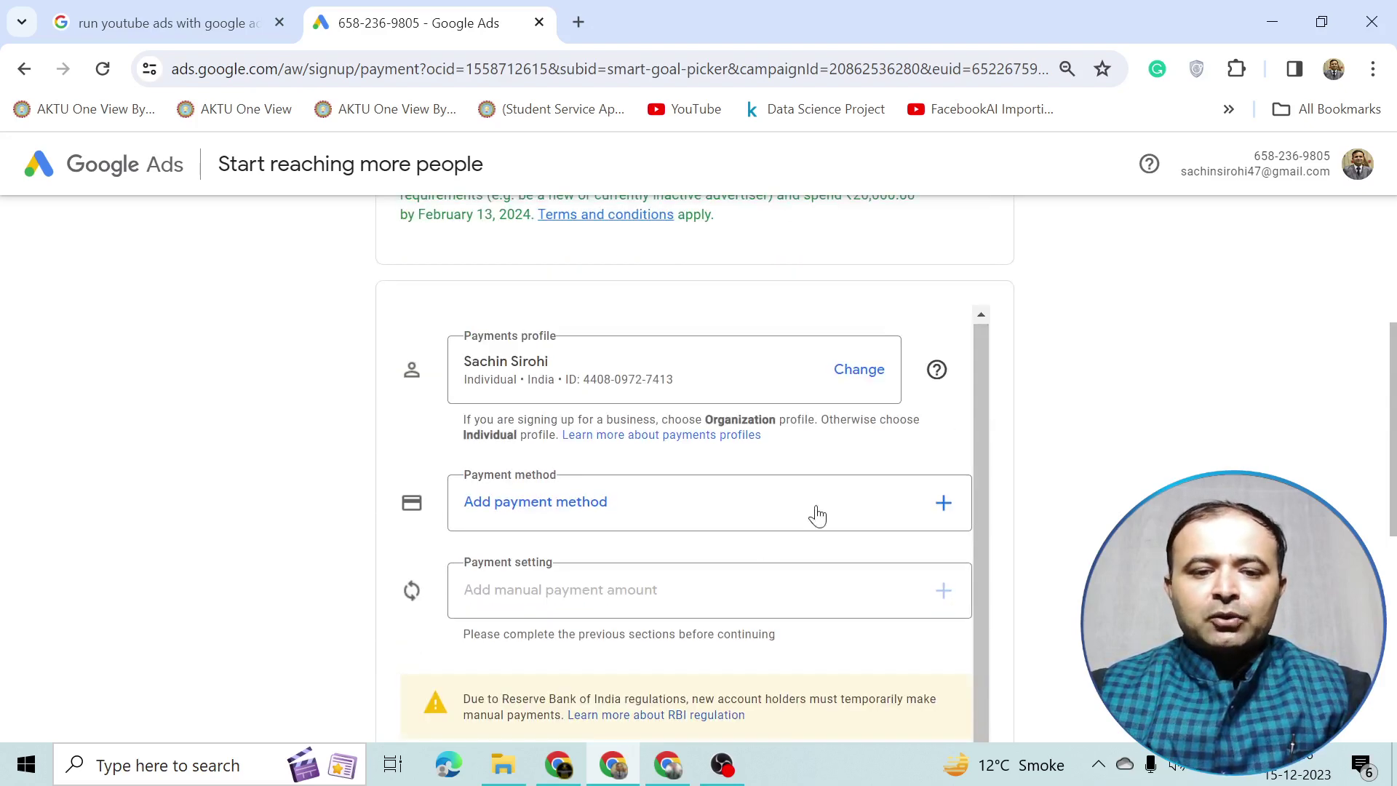
# - Switch to the Chrome window with the active Learn Data Science campaign and view its dashboard
pyautogui.click(559, 764)
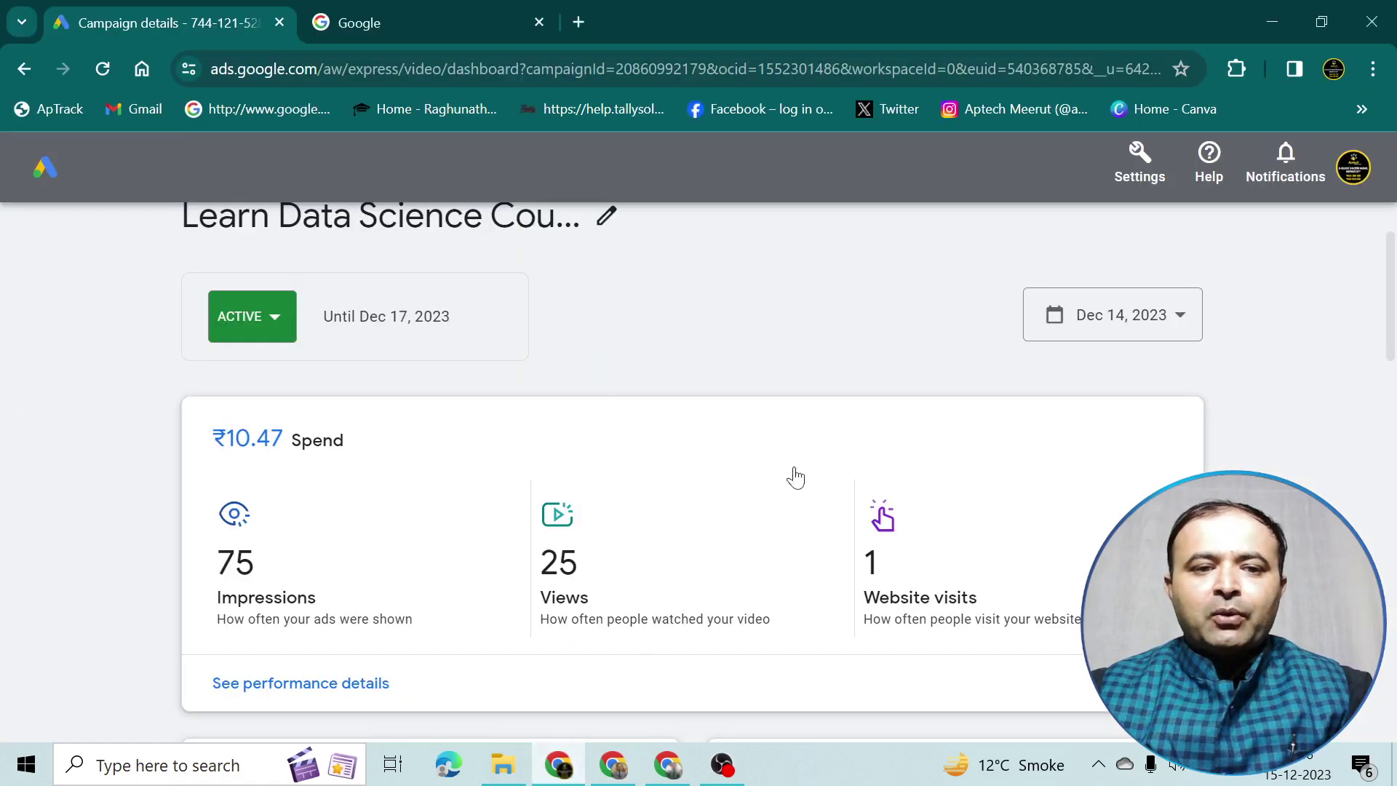
pyautogui.scroll(2, 791, 473)
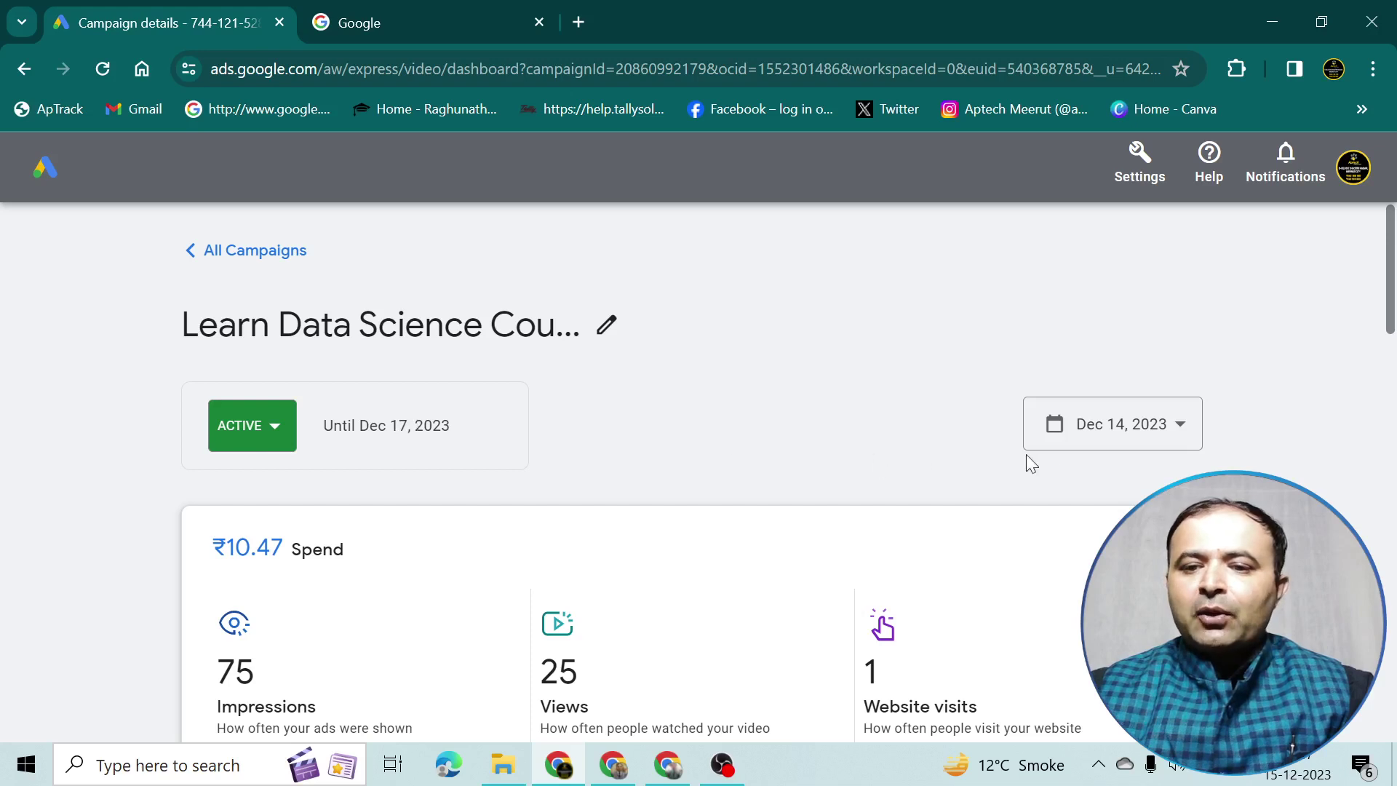
pyautogui.click(1178, 437)
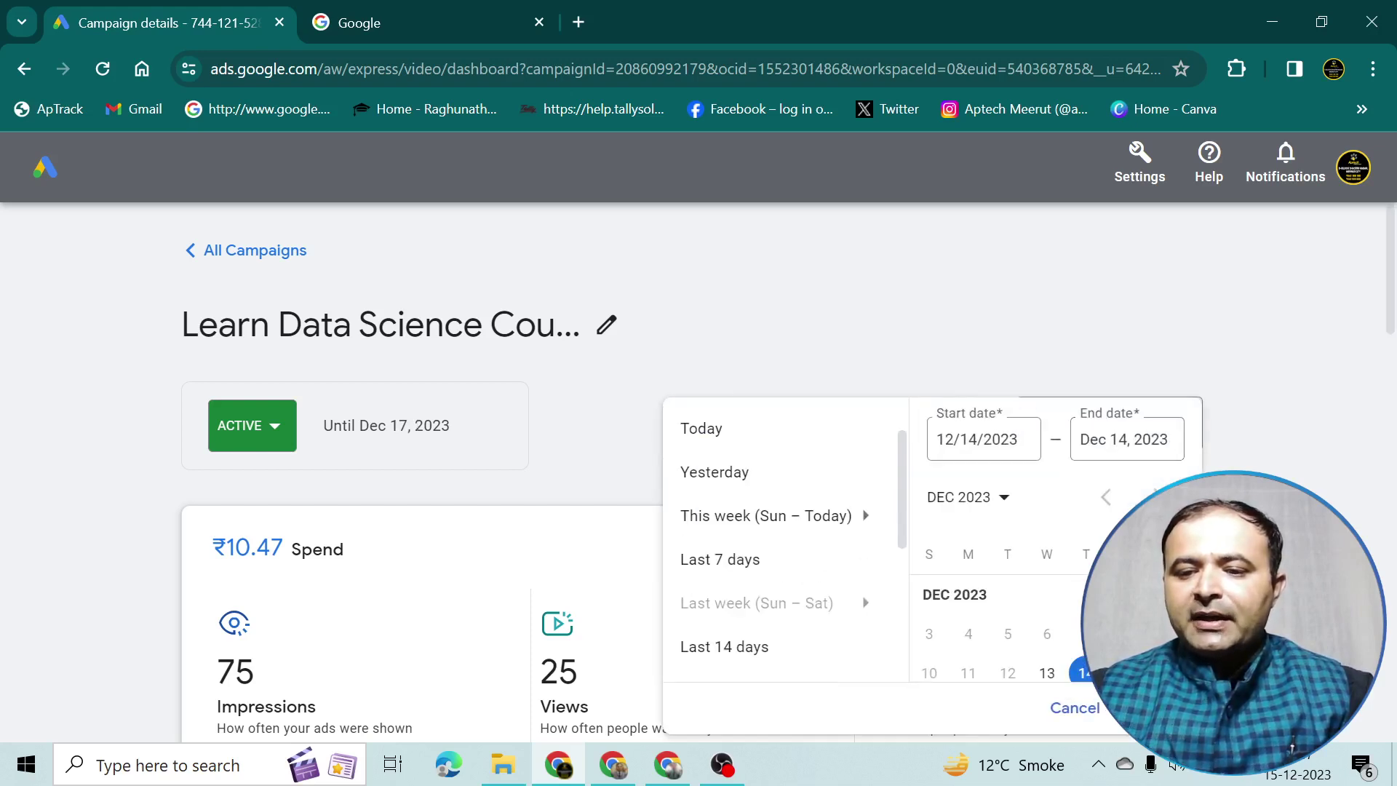
pyautogui.click(1126, 673)
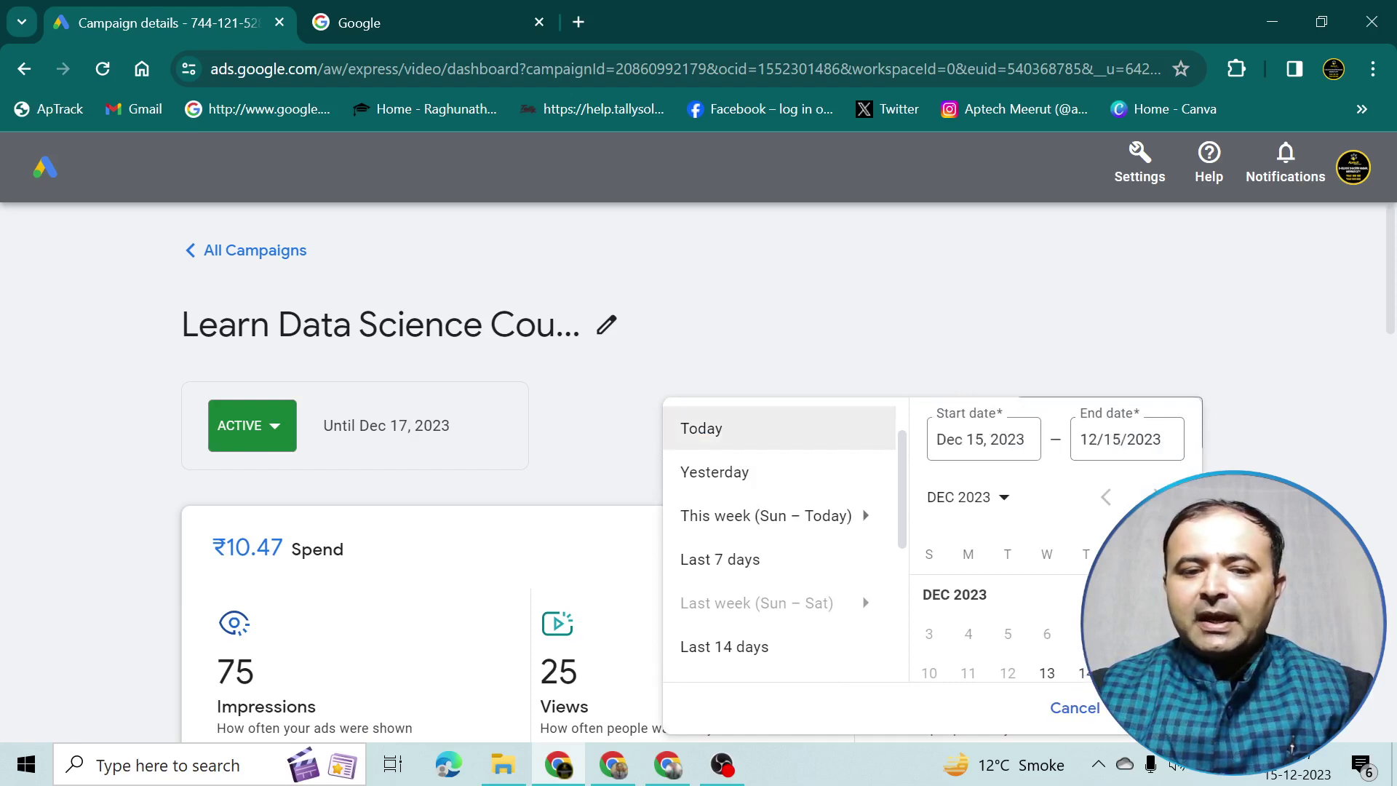
pyautogui.click(1347, 439)
pyautogui.scroll(-3, 1161, 462)
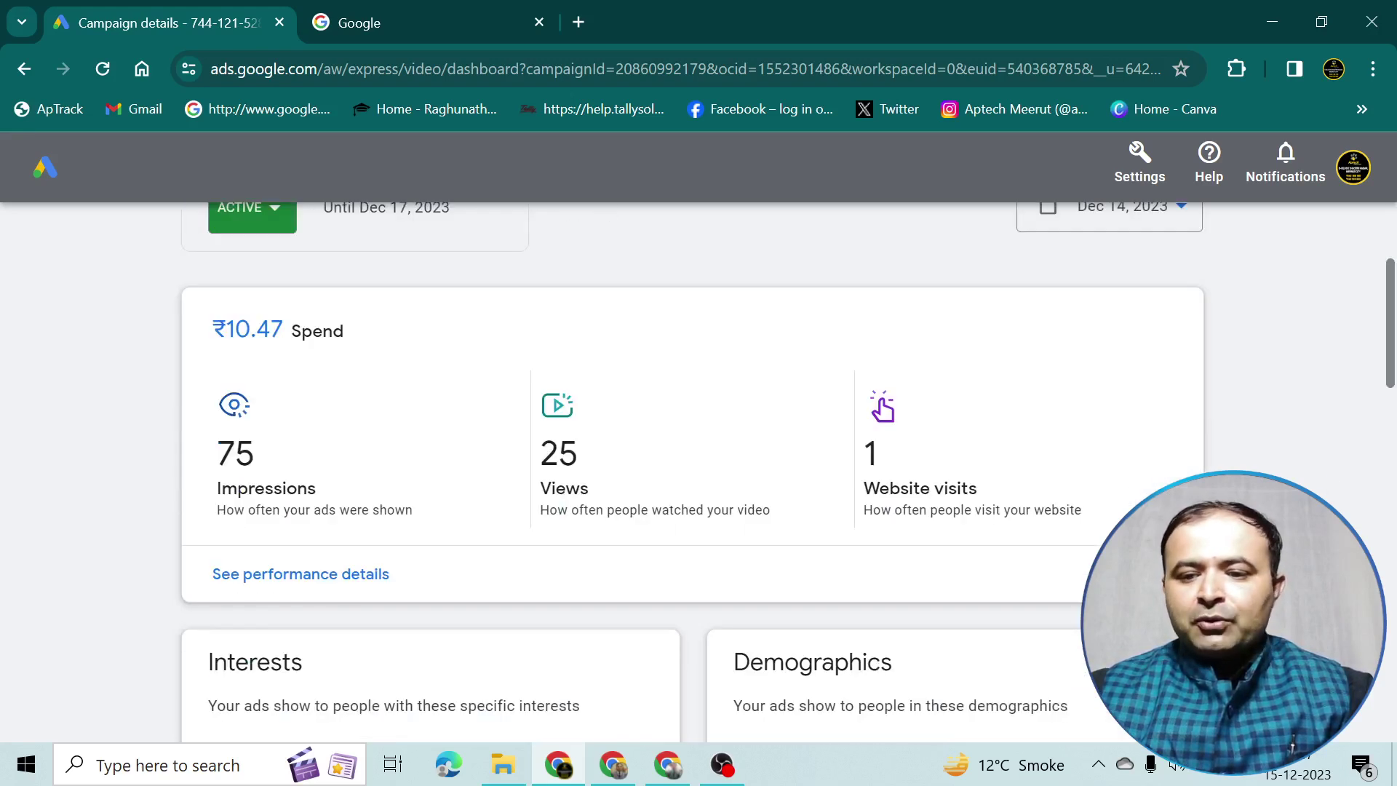
pyautogui.scroll(2, 1142, 437)
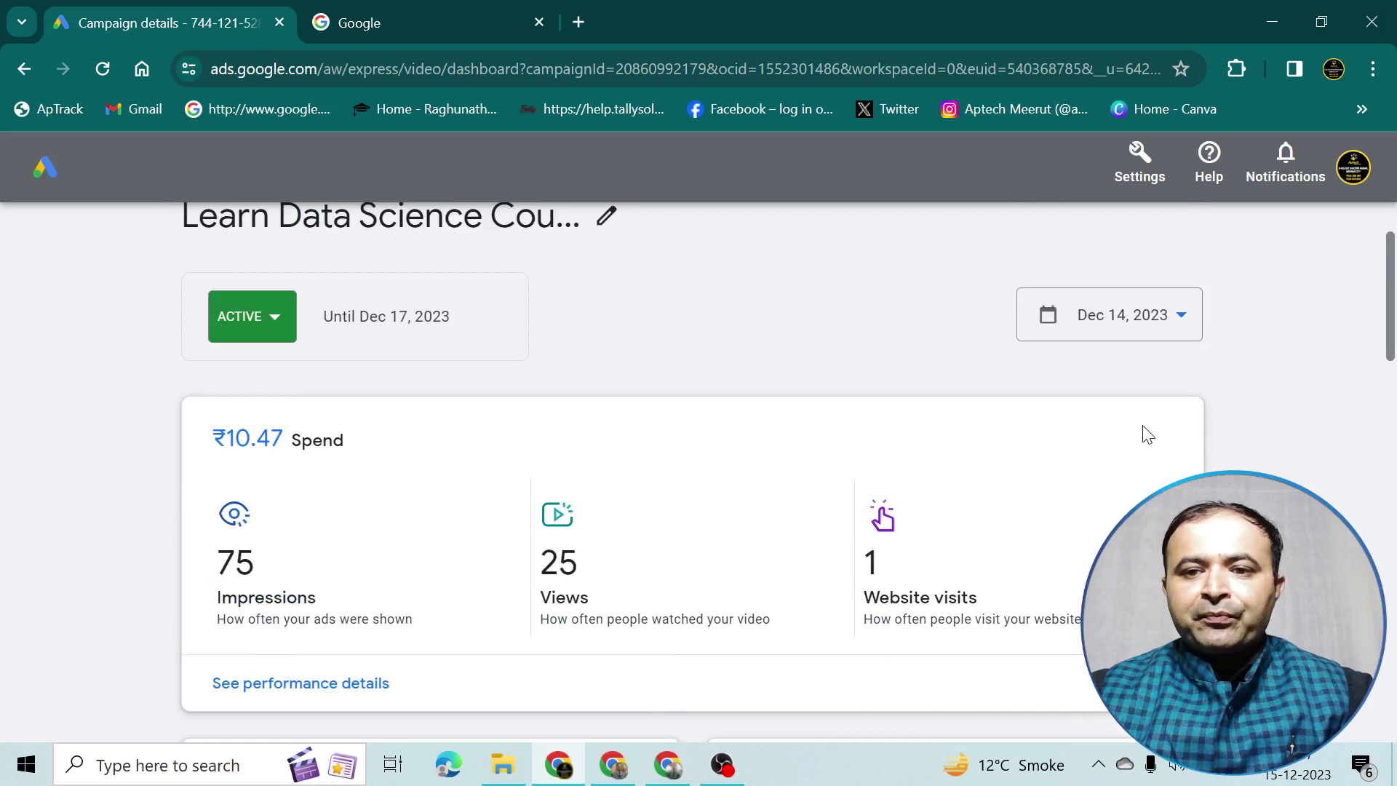
# - Show the campaign's performance for the period Dec 14 – 15, 2023
pyautogui.click(1127, 321)
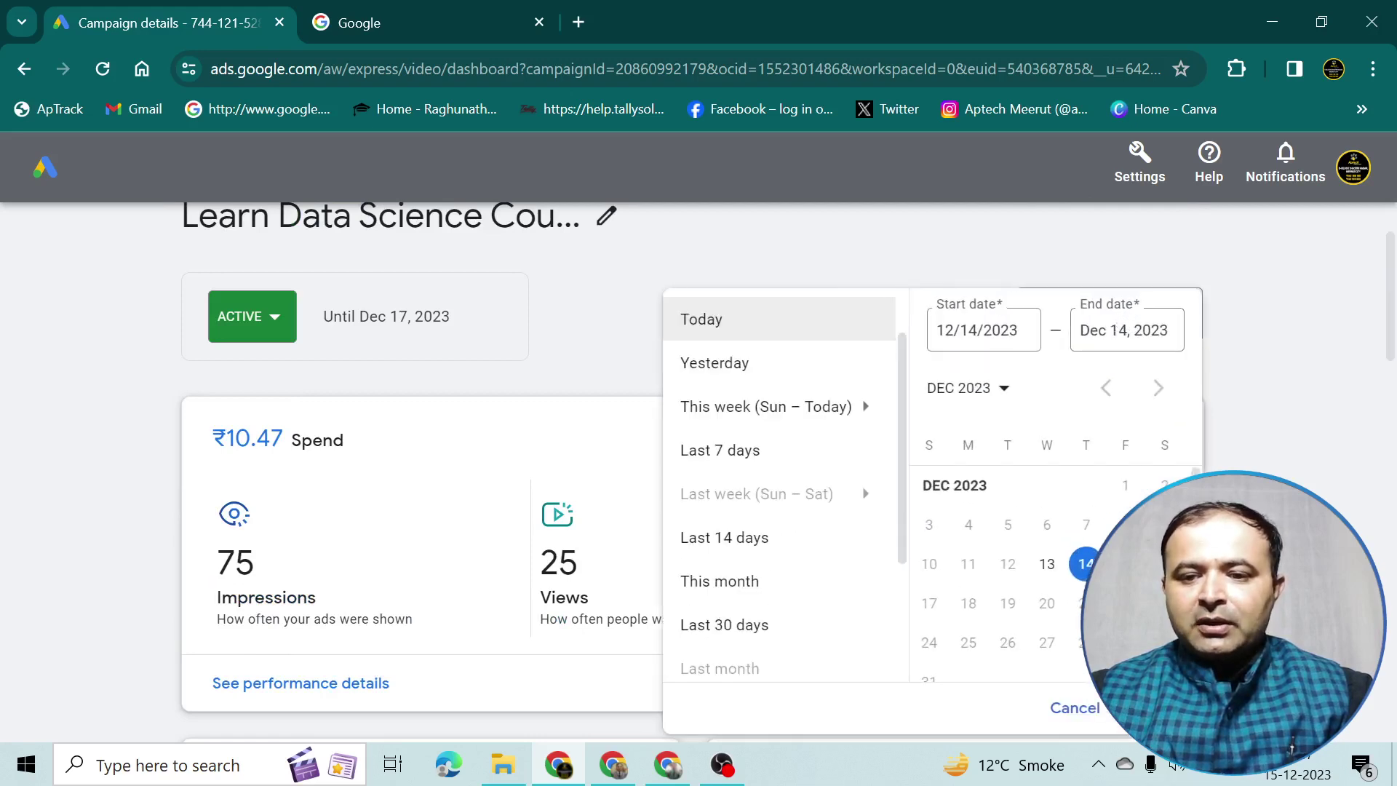
pyautogui.click(1086, 564)
pyautogui.click(1126, 564)
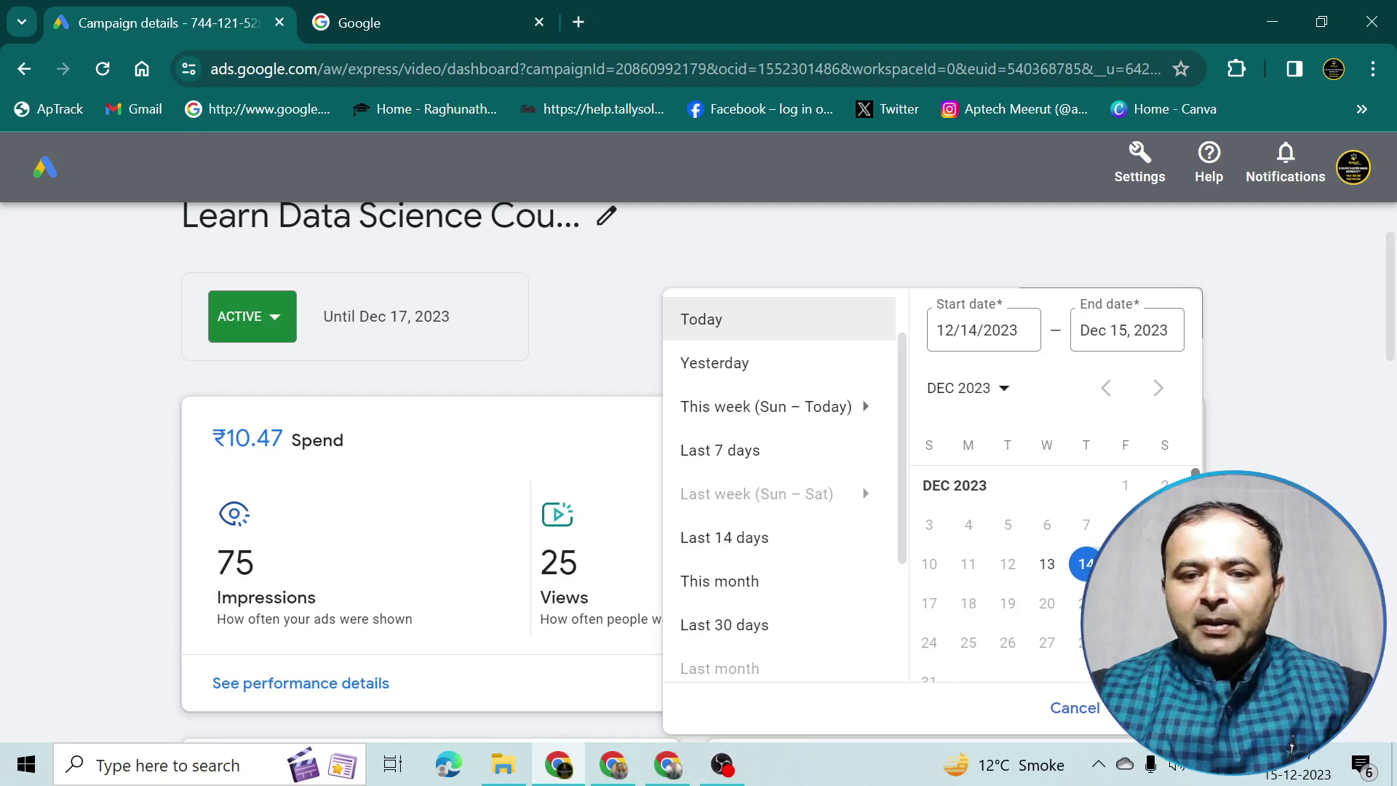
pyautogui.click(1157, 708)
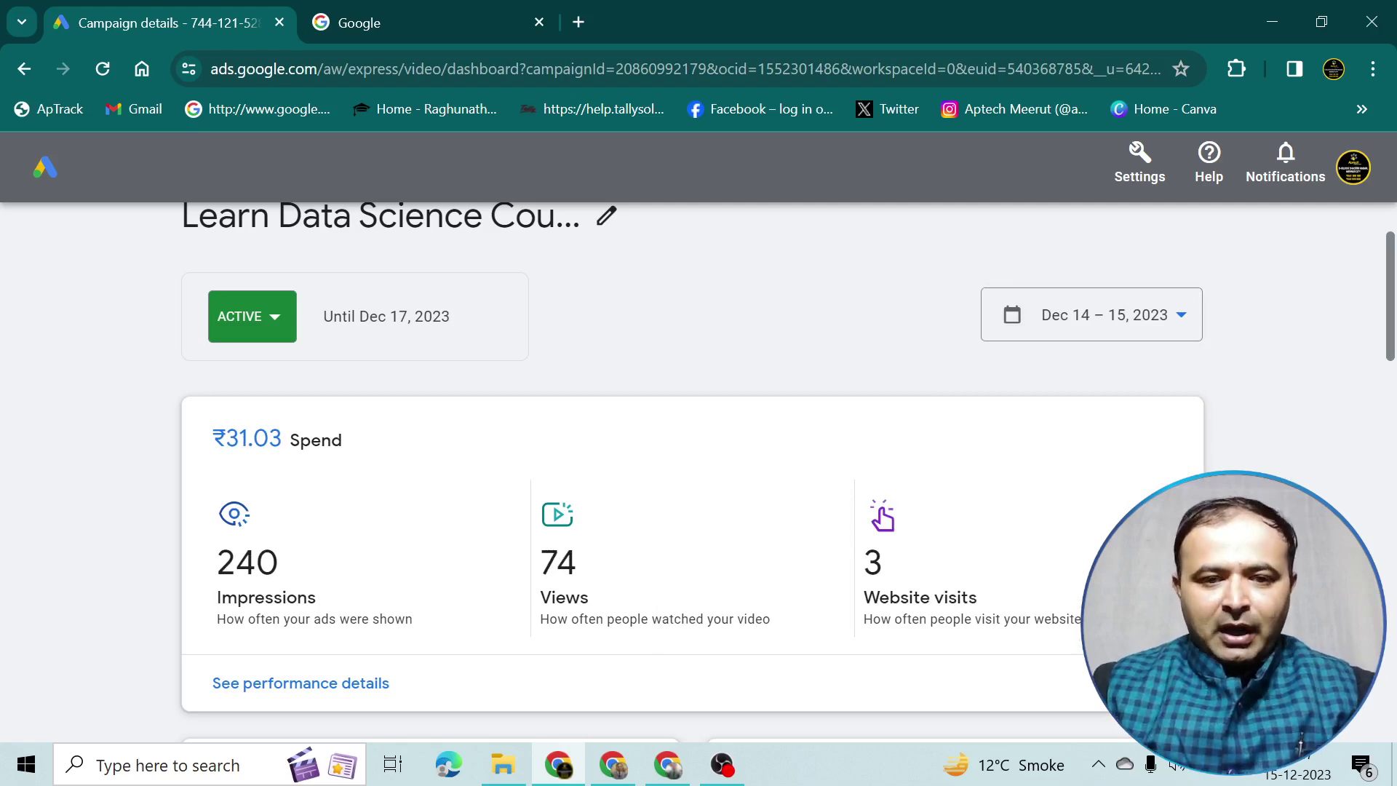
# - Narrow the campaign's reporting period to Dec 15, 2023 only
pyautogui.click(1178, 316)
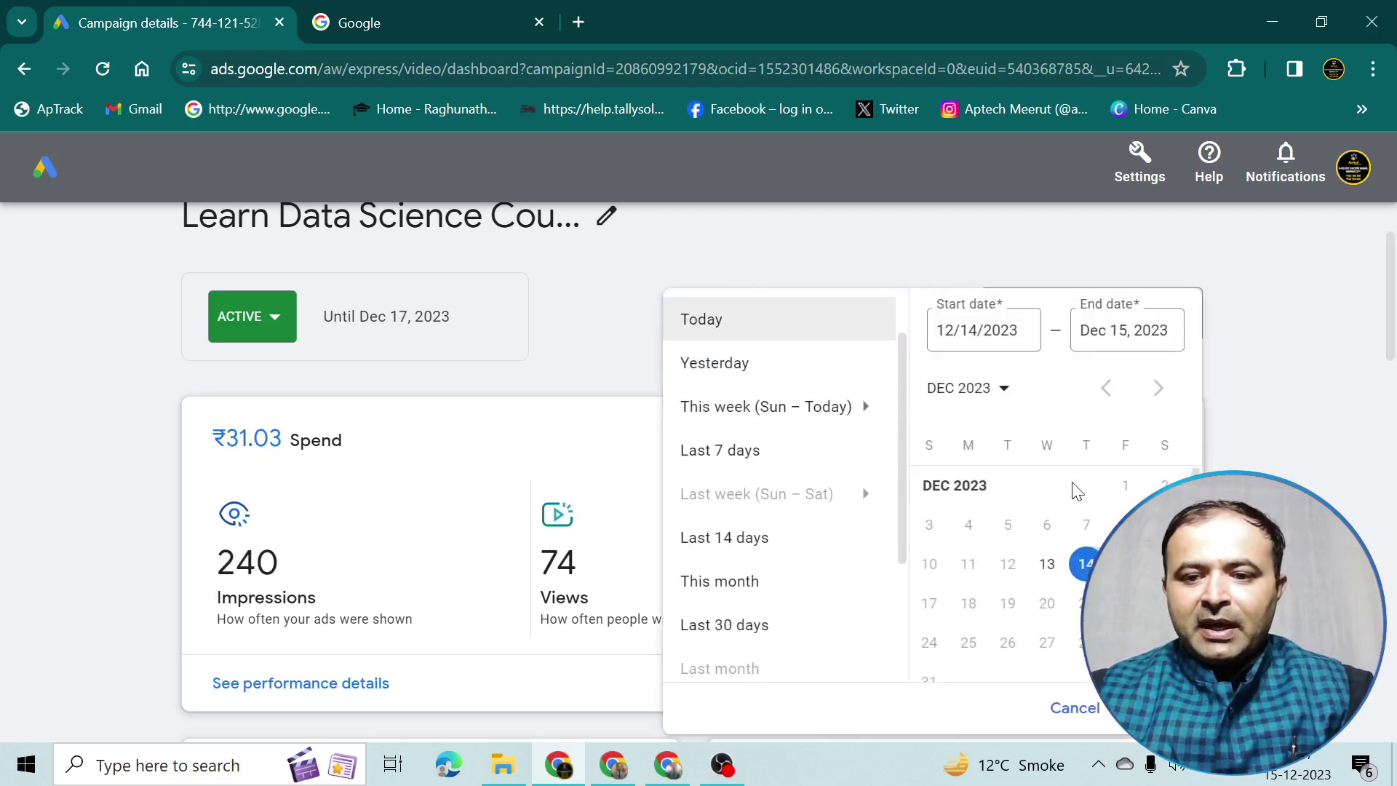
pyautogui.click(1081, 577)
pyautogui.click(1126, 564)
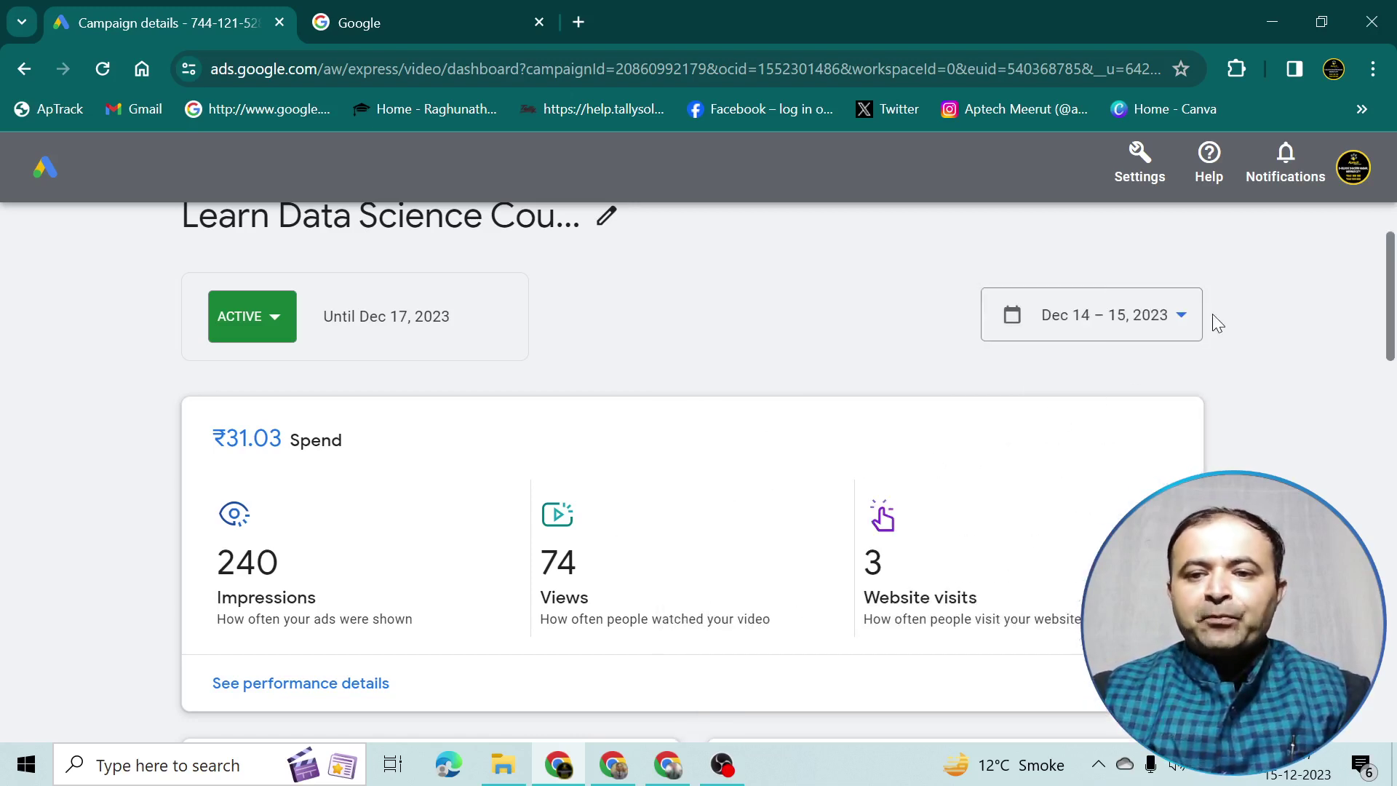
pyautogui.click(1184, 321)
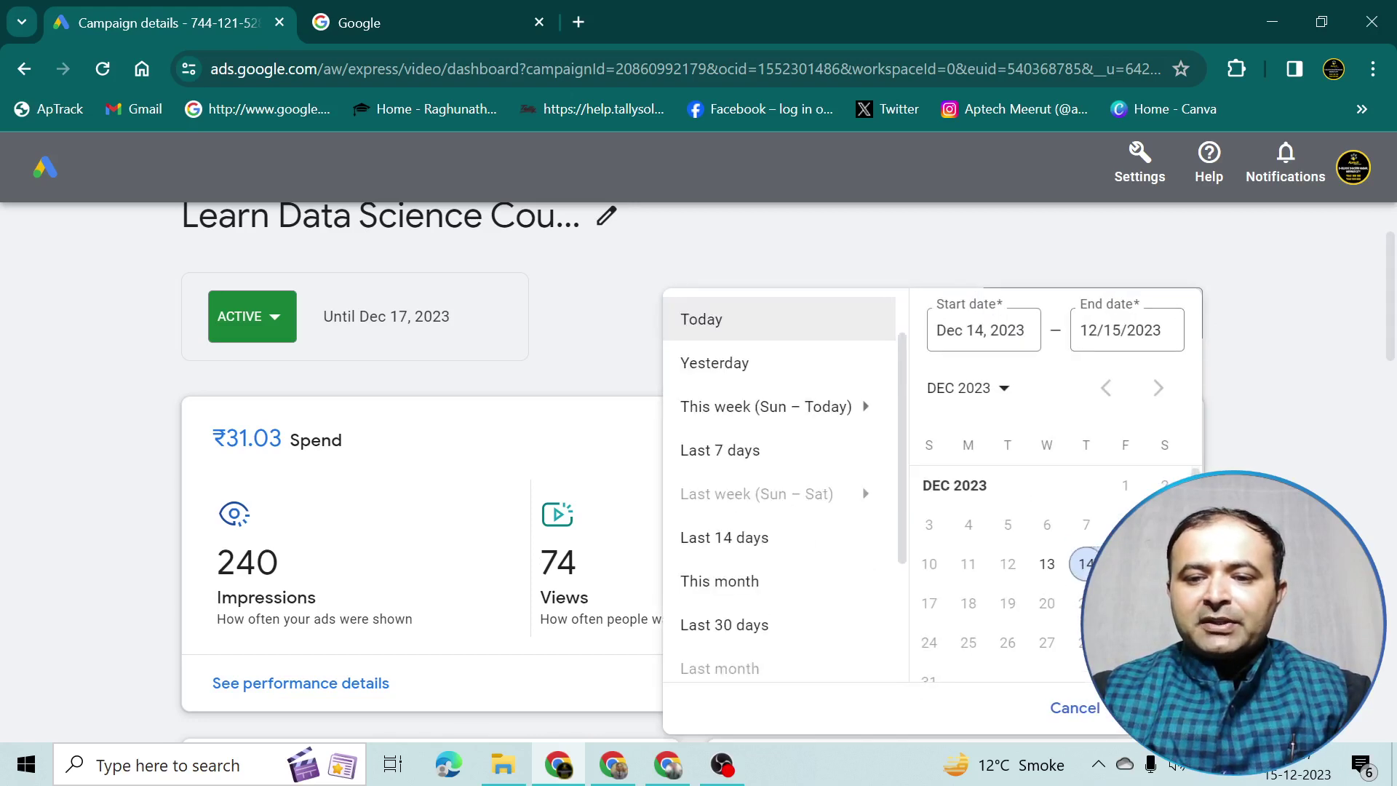
pyautogui.click(1125, 565)
pyautogui.click(1155, 708)
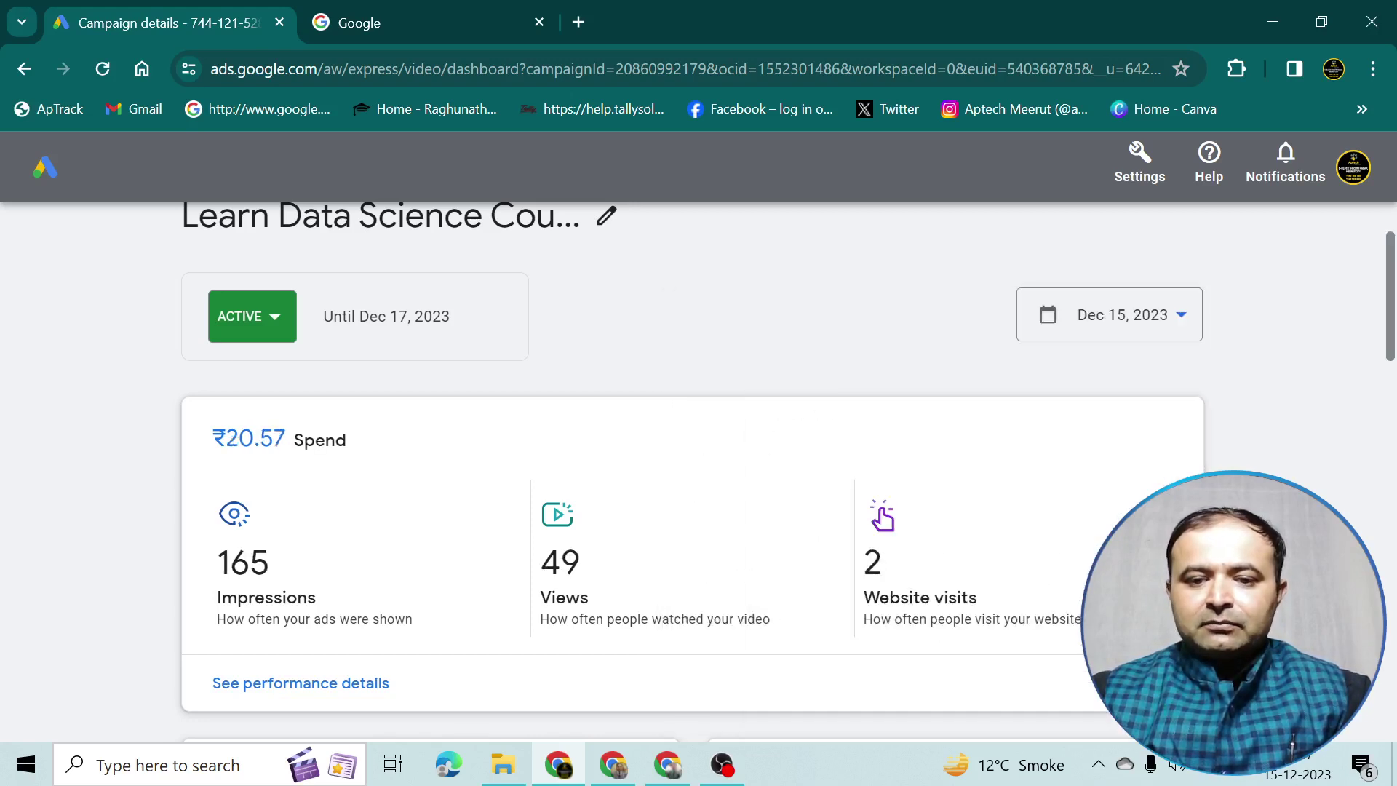
# - Reapply the Dec 15, 2023 reporting date and check the campaign's spend, impressions, views and website visits
pyautogui.click(1182, 321)
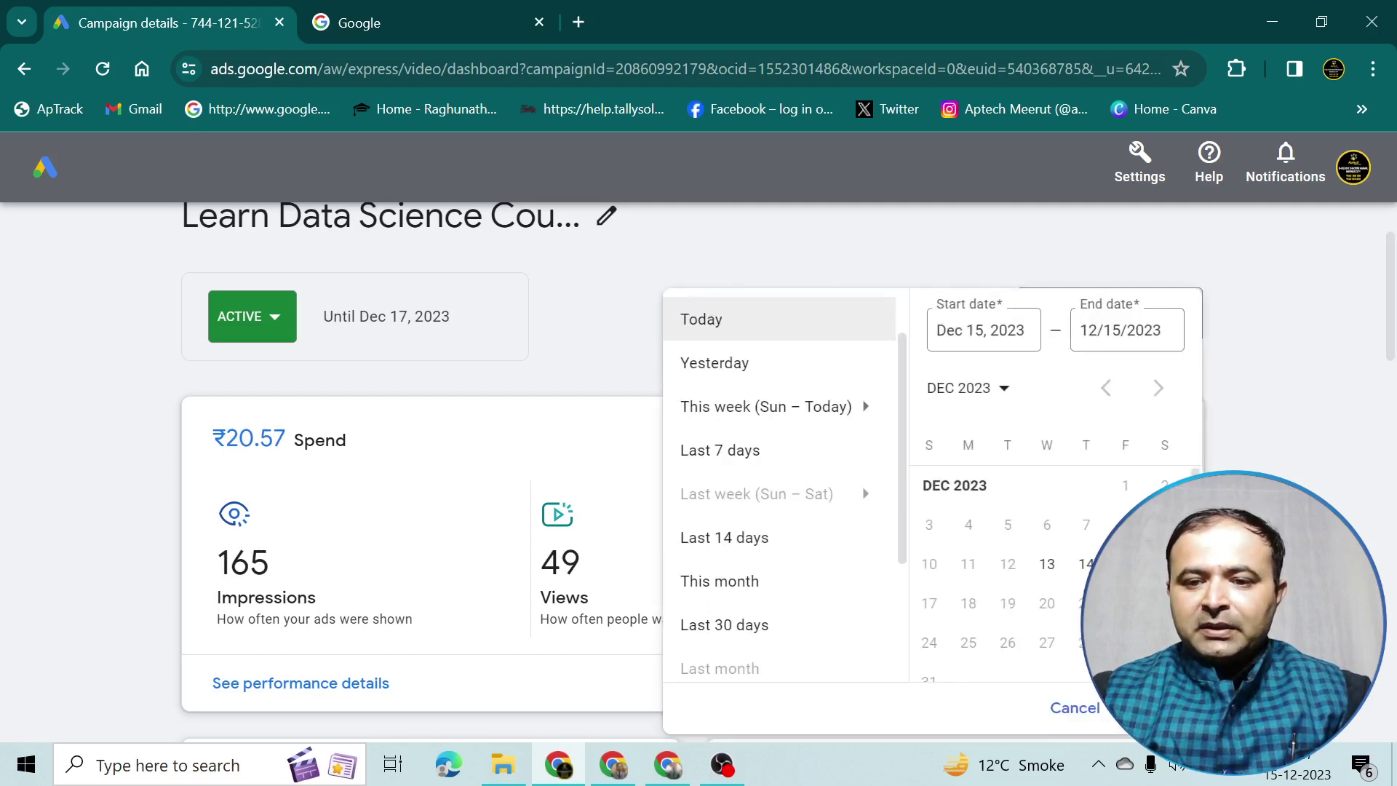
pyautogui.click(1155, 708)
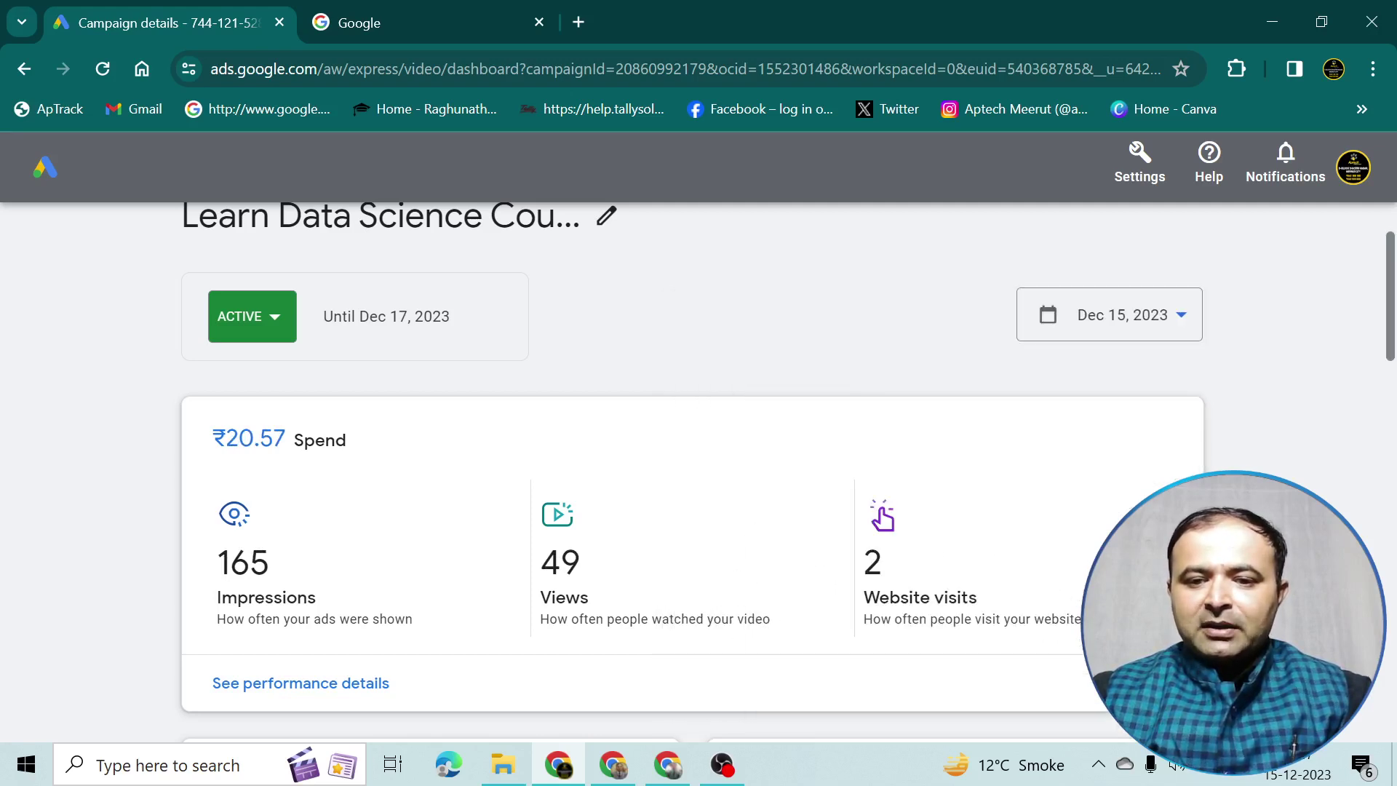
pyautogui.scroll(-1, 1155, 708)
pyautogui.scroll(1, 1155, 709)
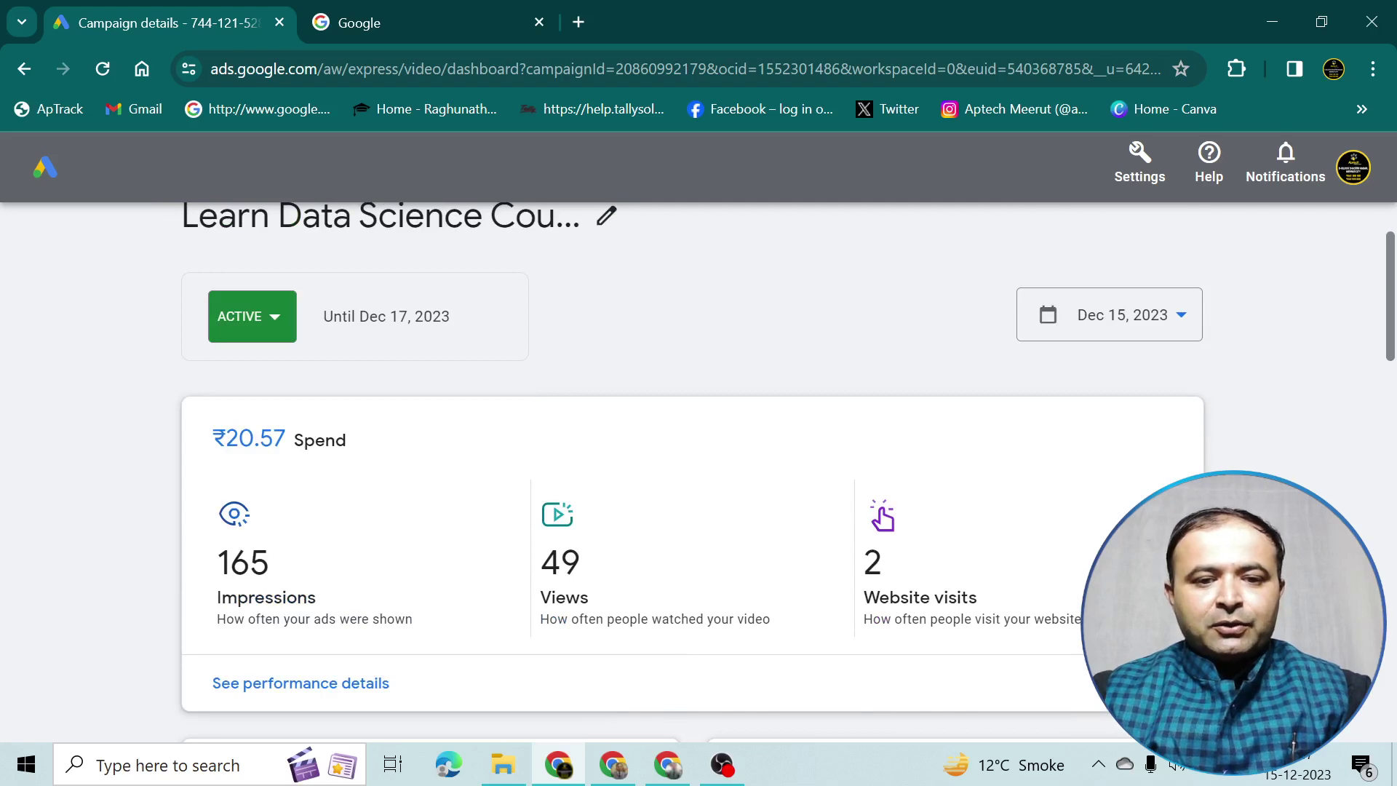
pyautogui.scroll(1, 691, 473)
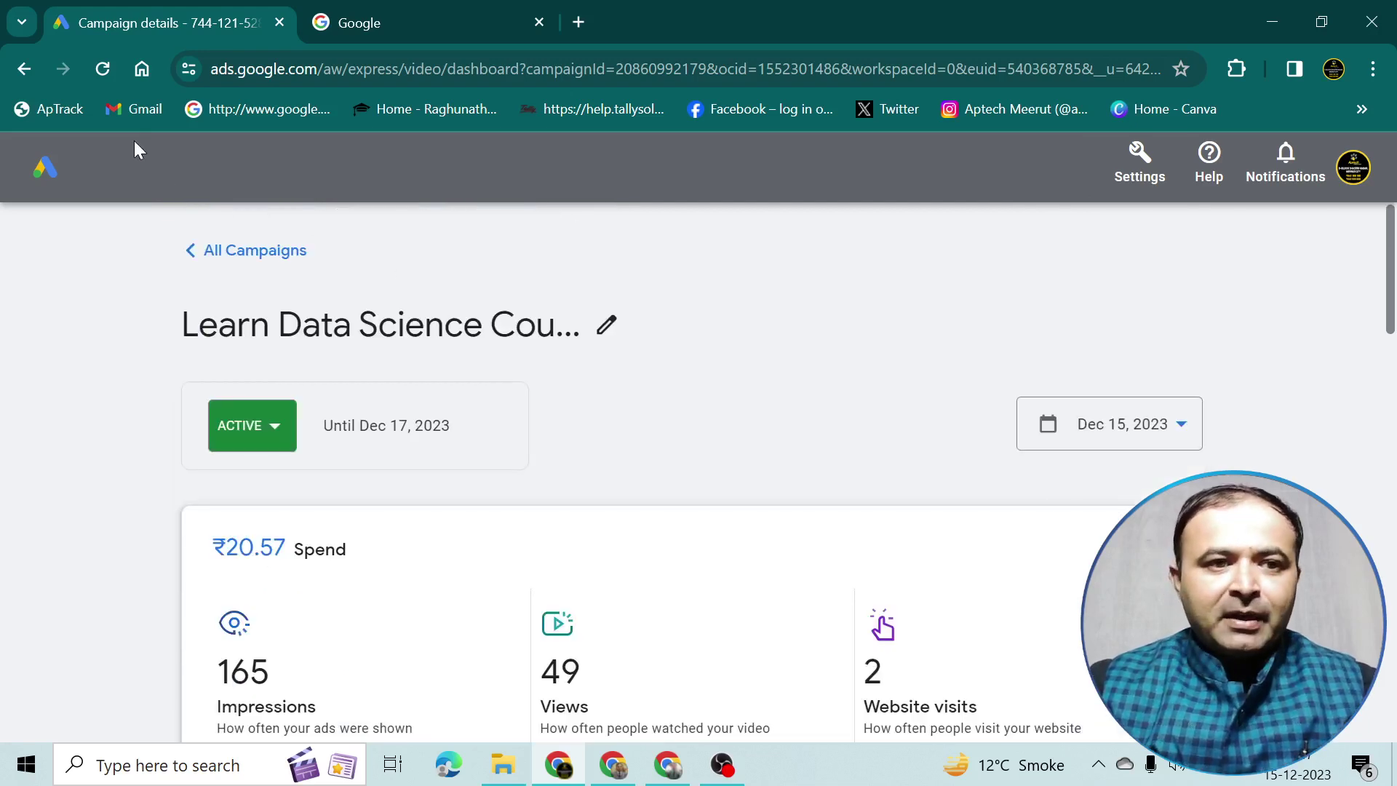
# - Reload the campaign dashboard and apply the Dec 15, 2023 reporting date again
pyautogui.click(102, 69)
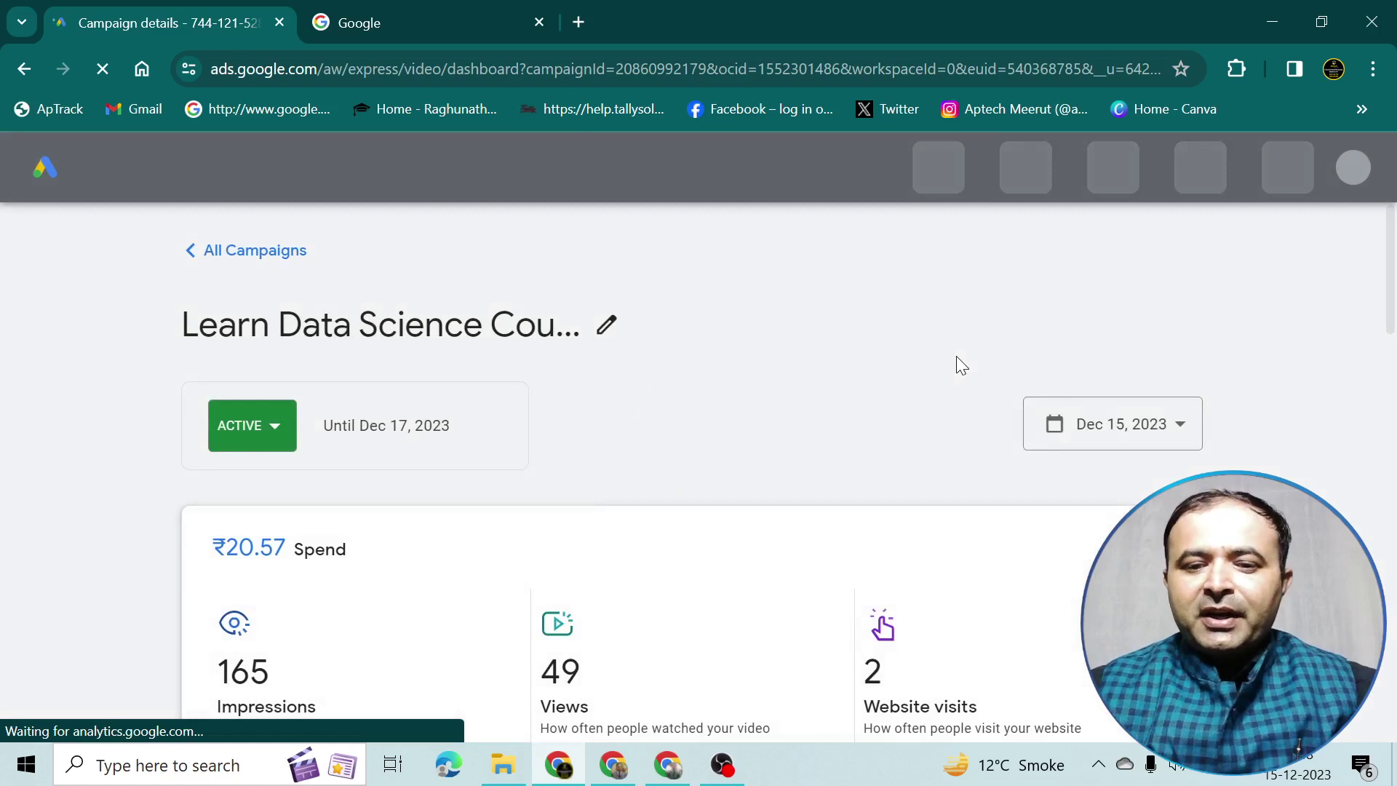
pyautogui.scroll(-2, 953, 356)
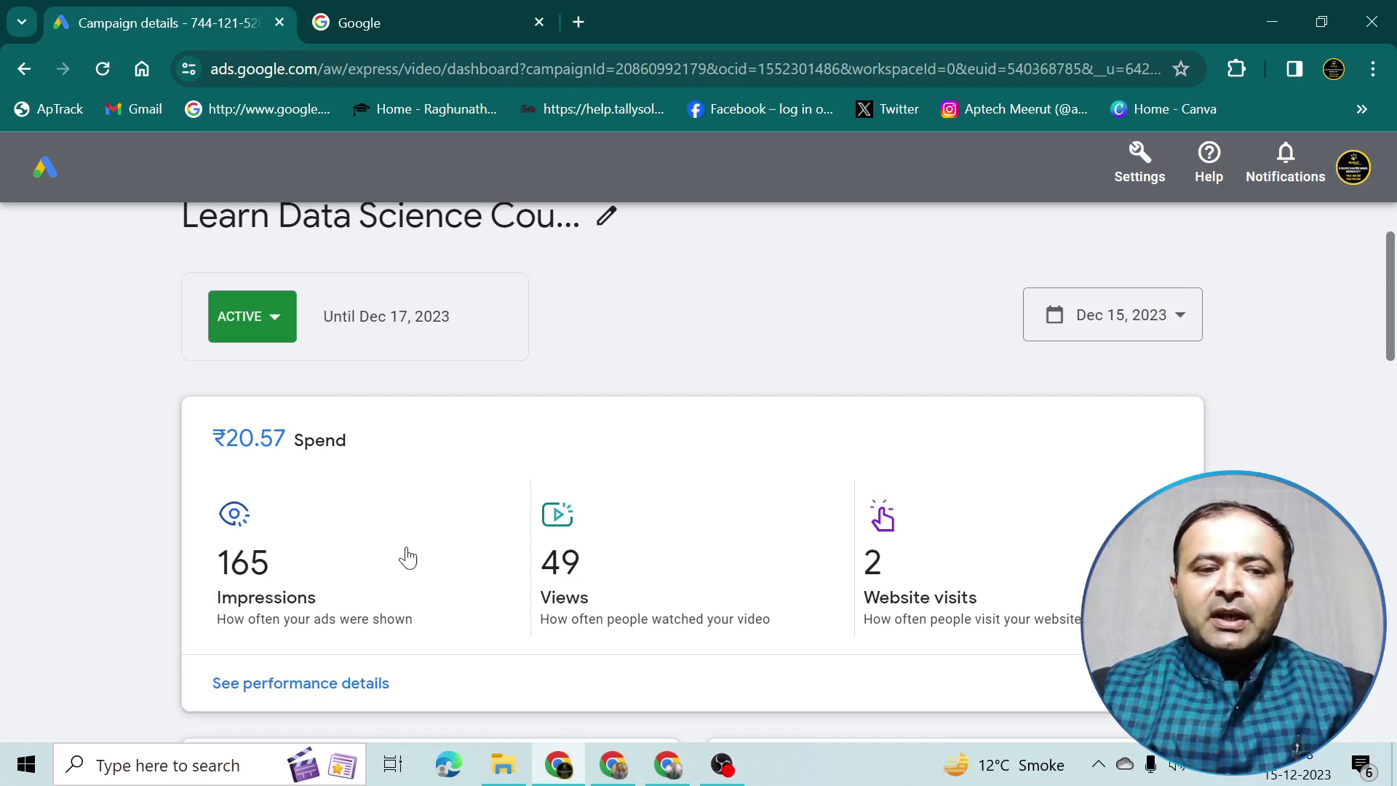
pyautogui.click(1187, 317)
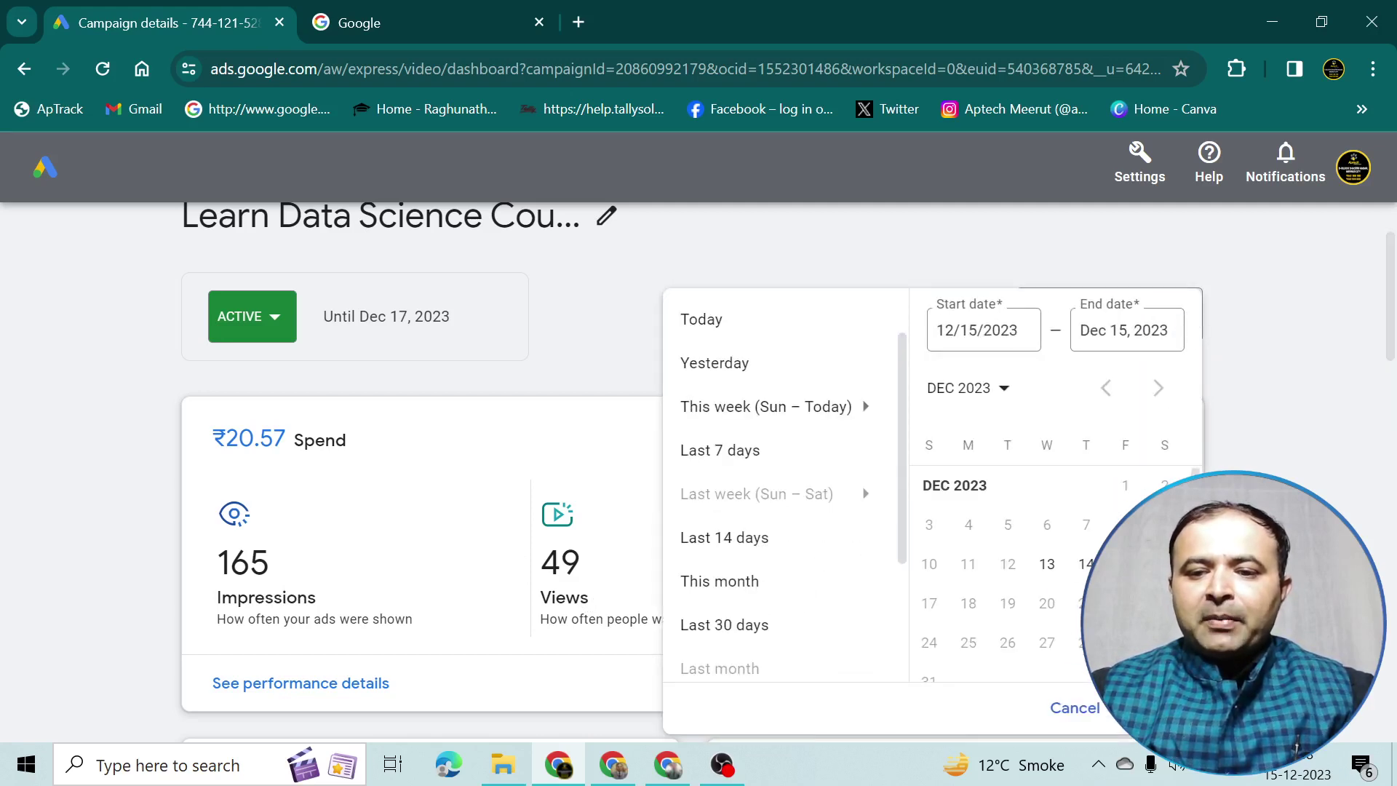
pyautogui.click(1157, 708)
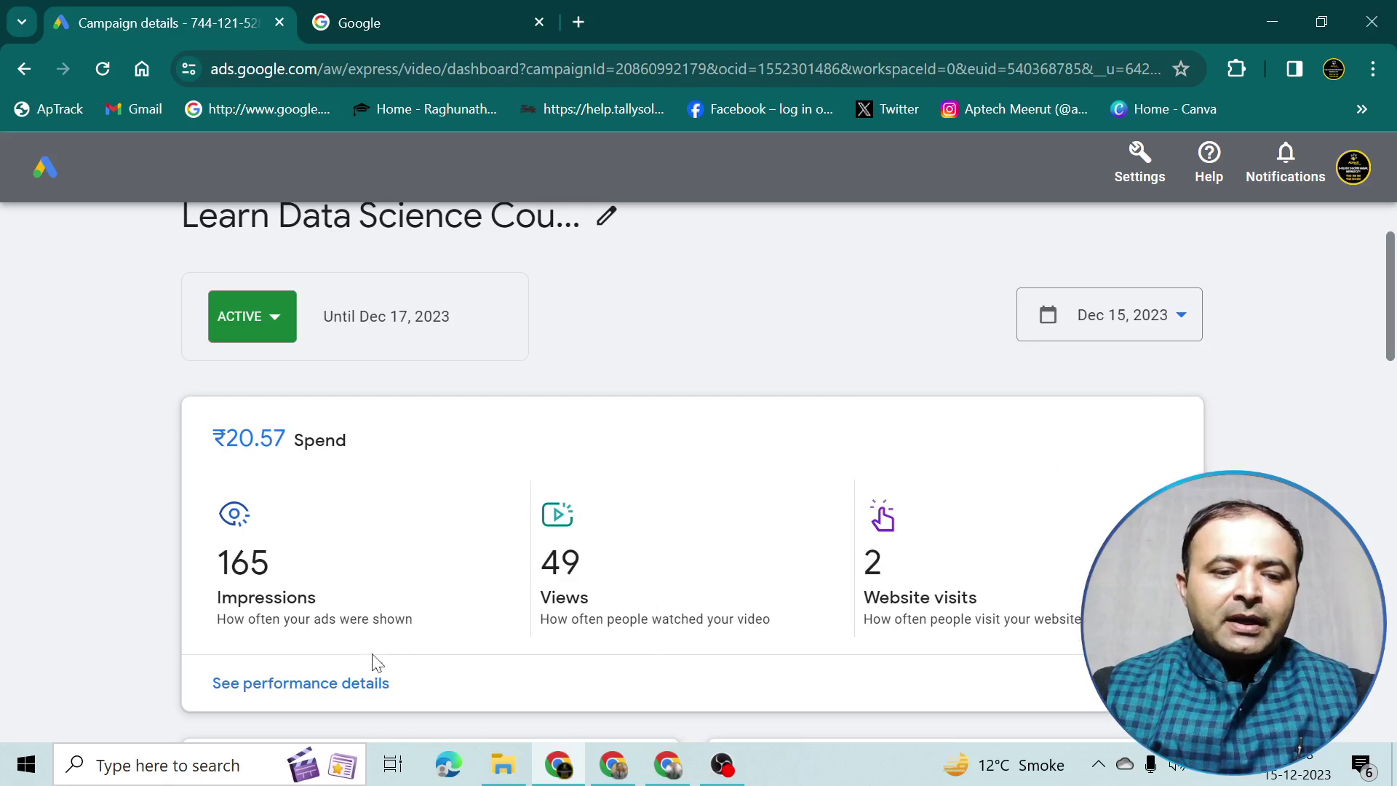
# - Open the campaign's performance details and examine its impressions and top interests
pyautogui.click(349, 688)
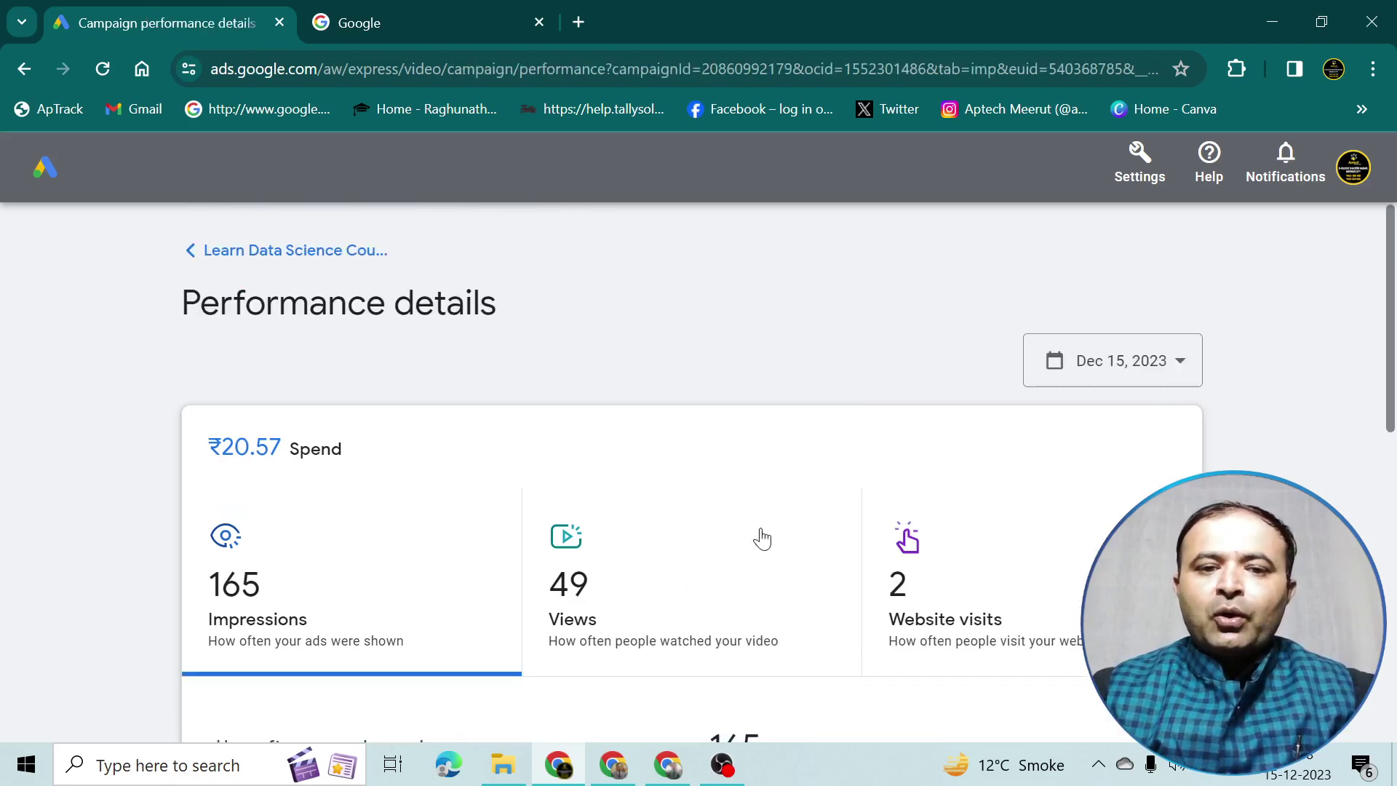
pyautogui.scroll(-6, 762, 538)
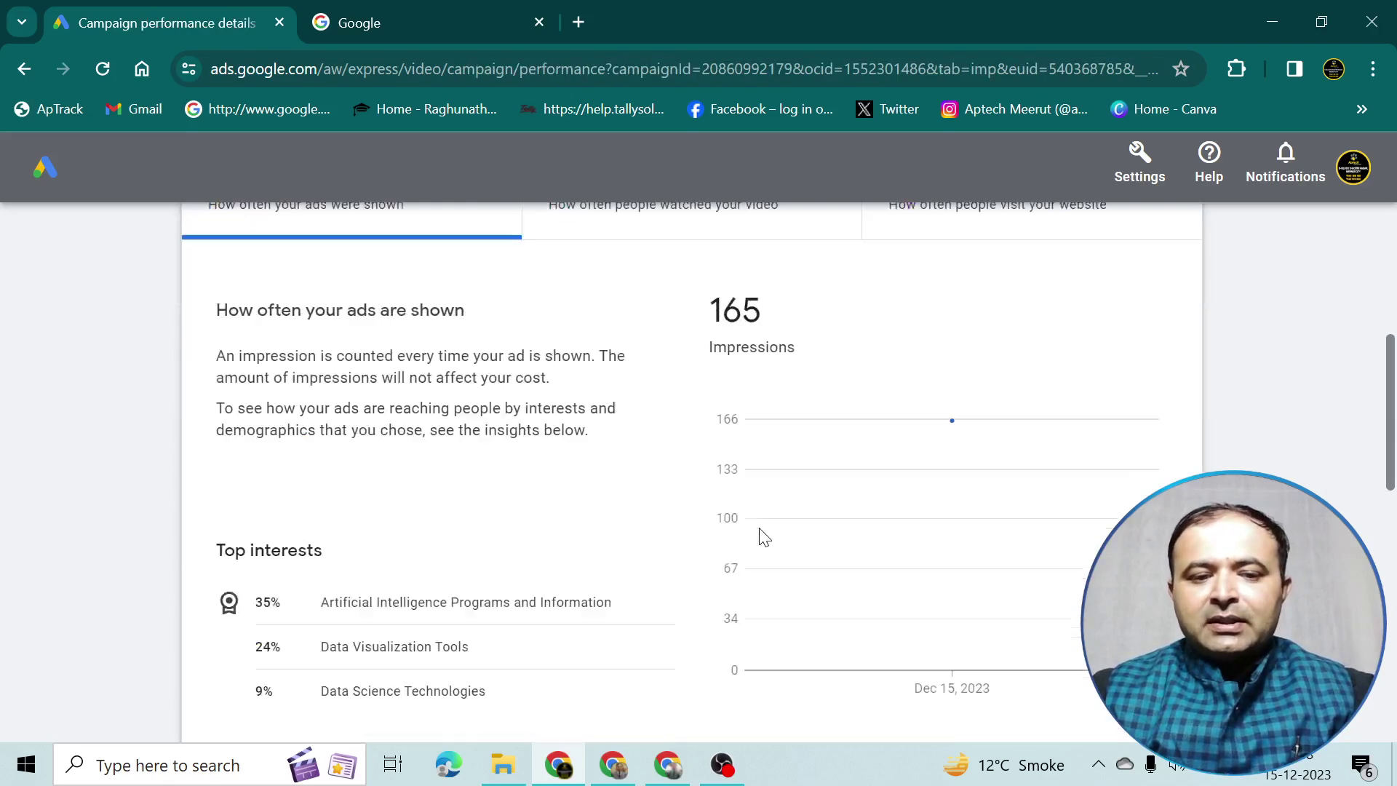
pyautogui.scroll(-1, 762, 538)
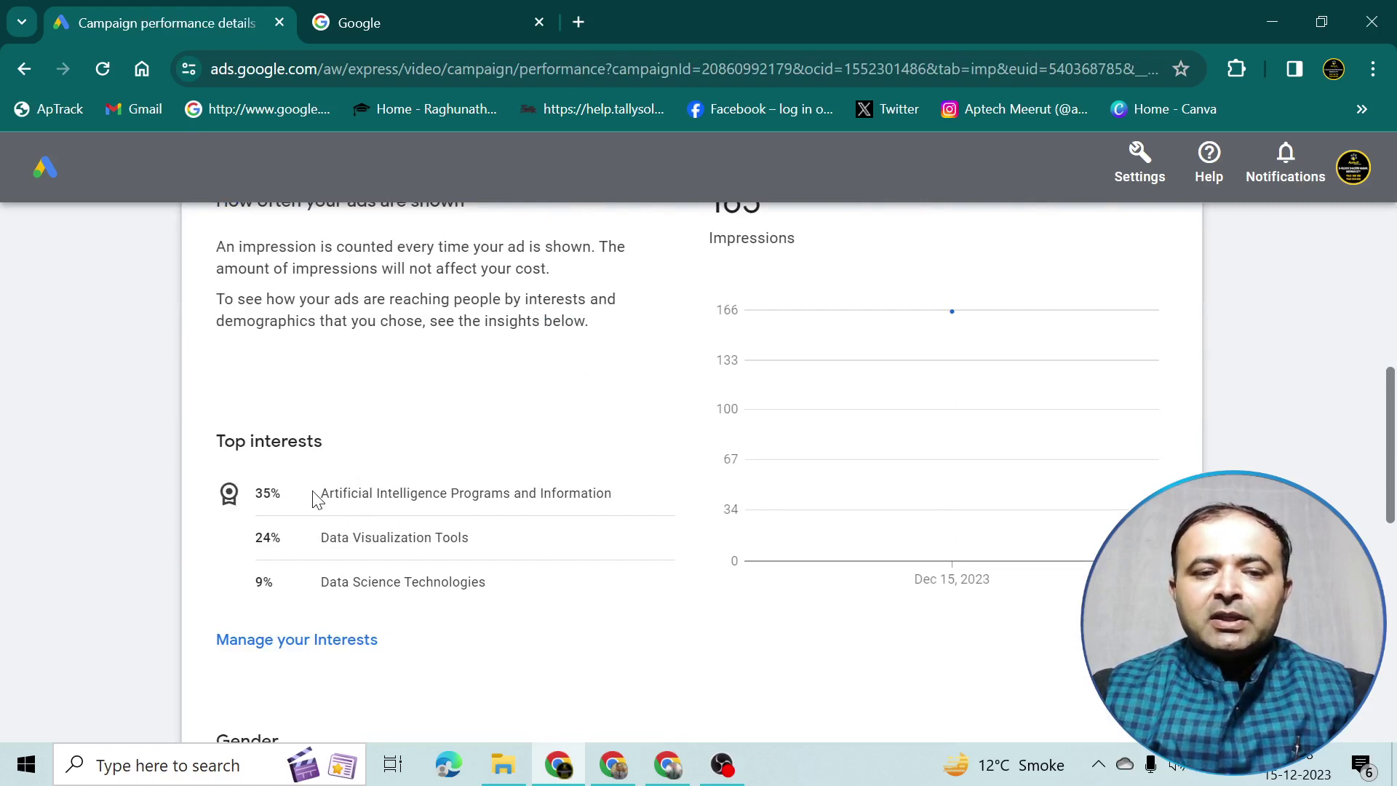
pyautogui.moveTo(315, 499); pyautogui.dragTo(626, 506)
pyautogui.click(216, 551)
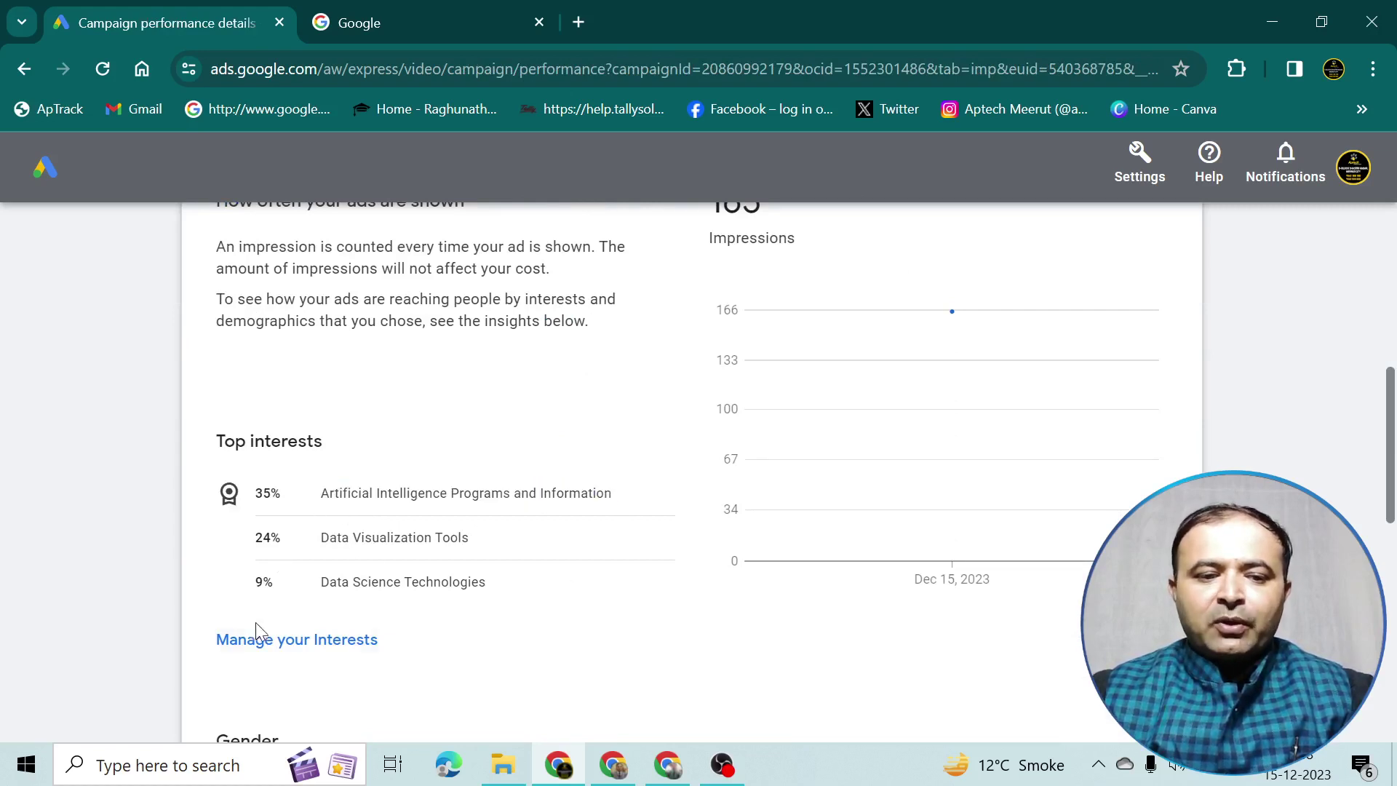
# - Open the campaign's interest targeting for editing and expand the full list of selected interests
pyautogui.click(268, 645)
pyautogui.scroll(-1, 415, 580)
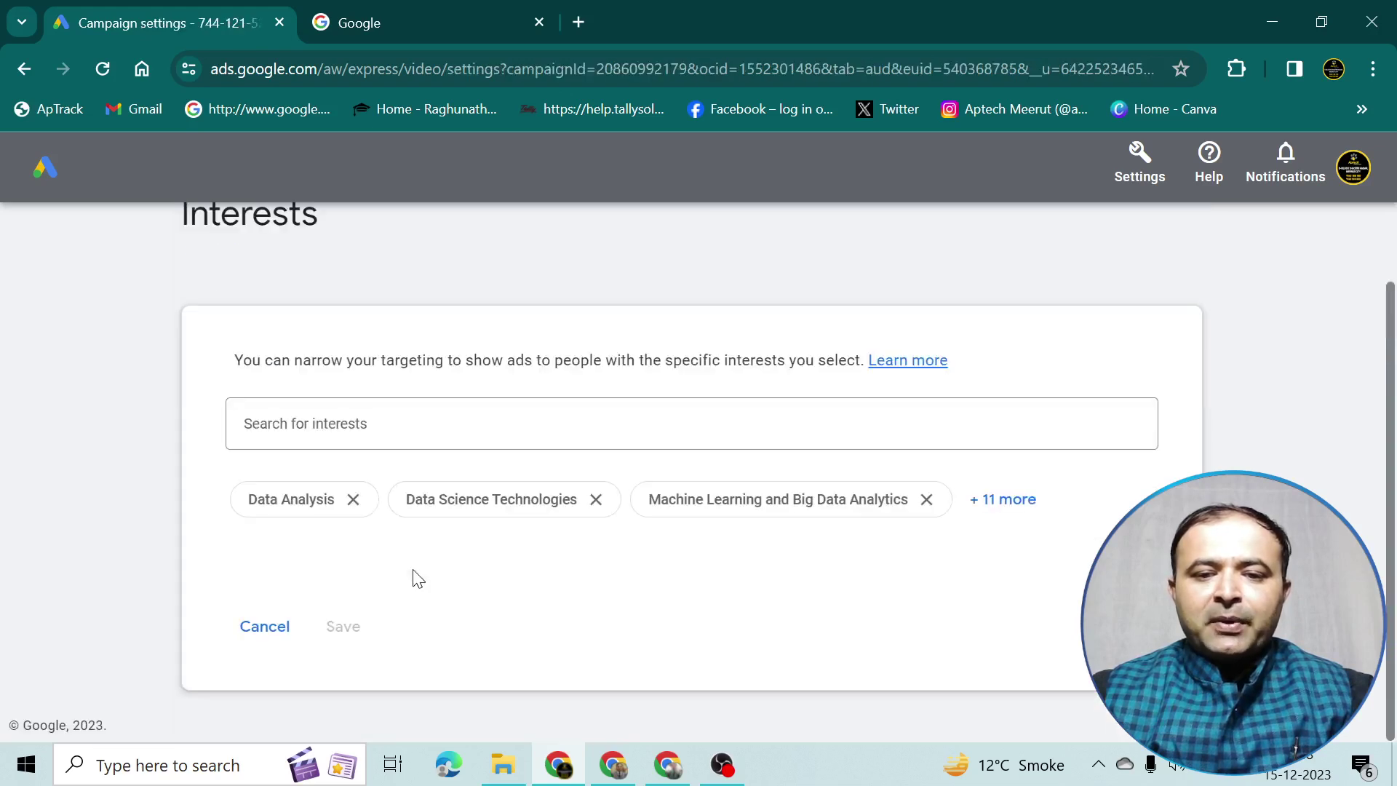
pyautogui.click(1004, 501)
pyautogui.scroll(-1, 646, 617)
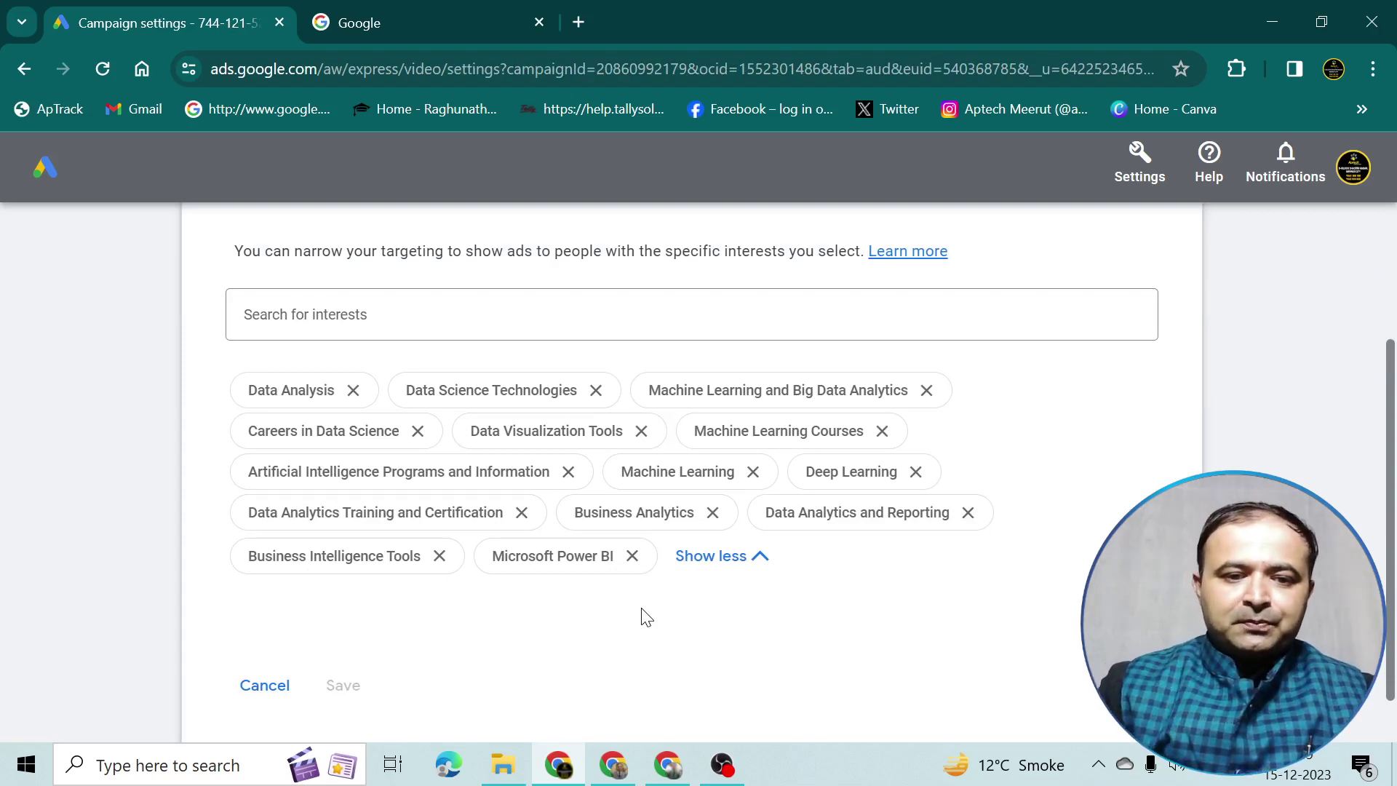
# - Search the interests for "data science" and add Data Science Courses to the campaign's targeting
pyautogui.click(402, 306)
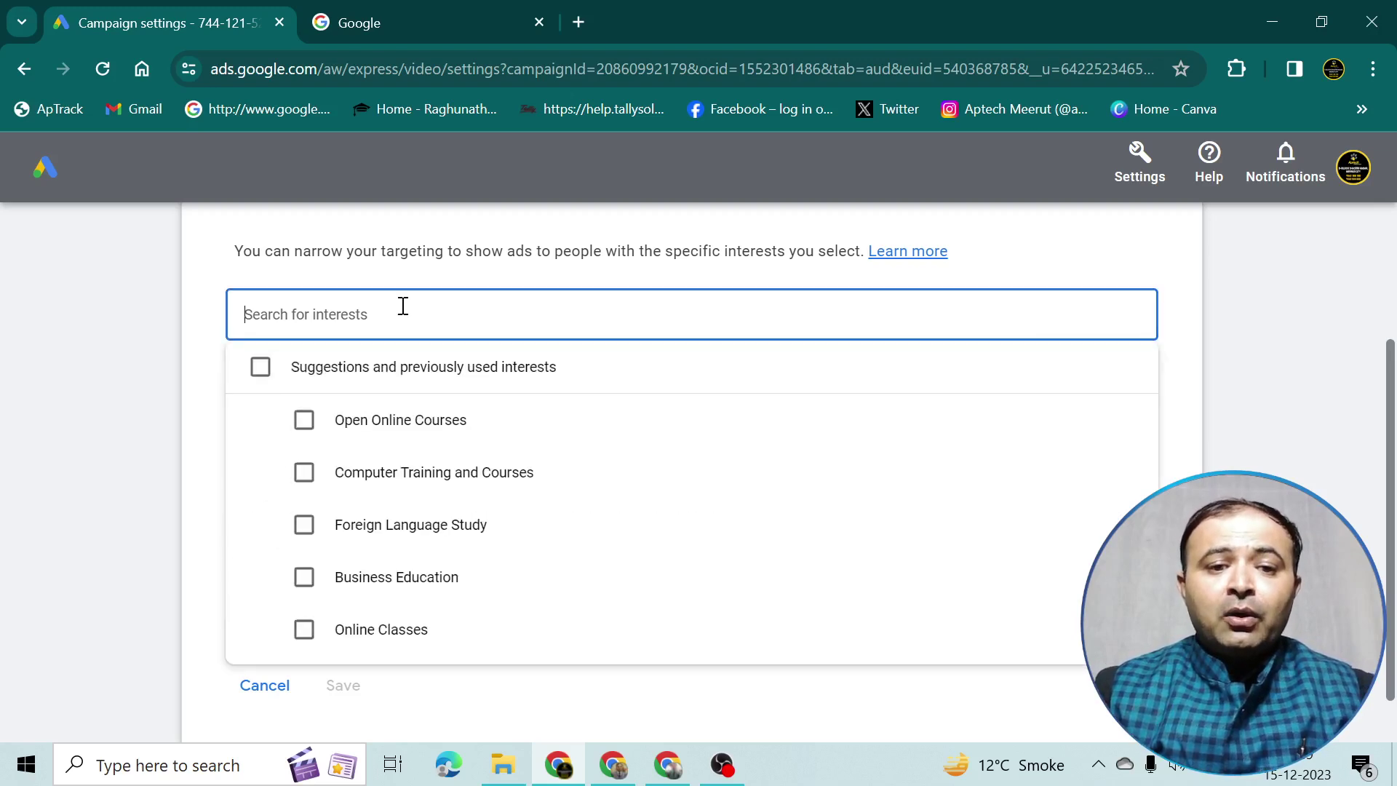
pyautogui.write('data')
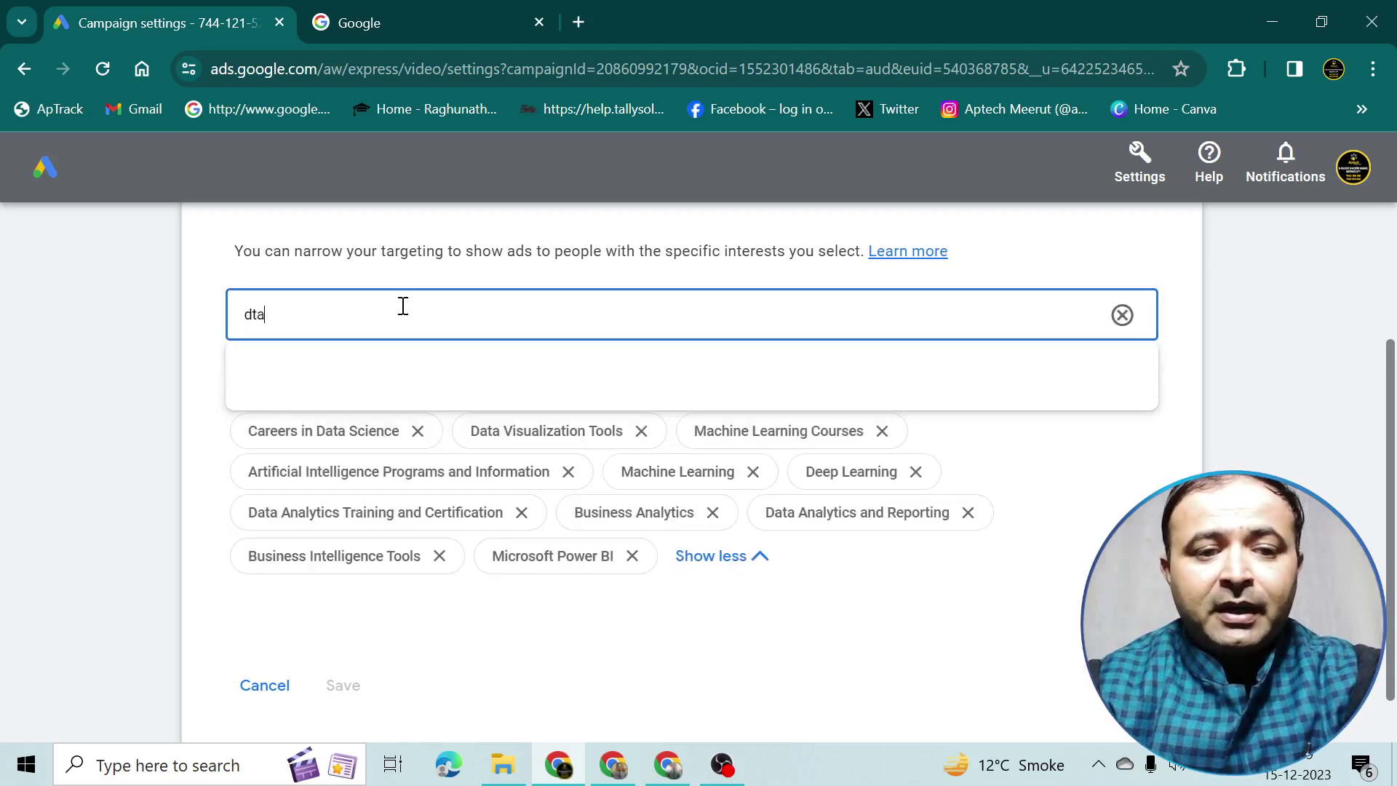
pyautogui.press('BackSpace')
pyautogui.press('BackSpace')
pyautogui.write('ata sci')
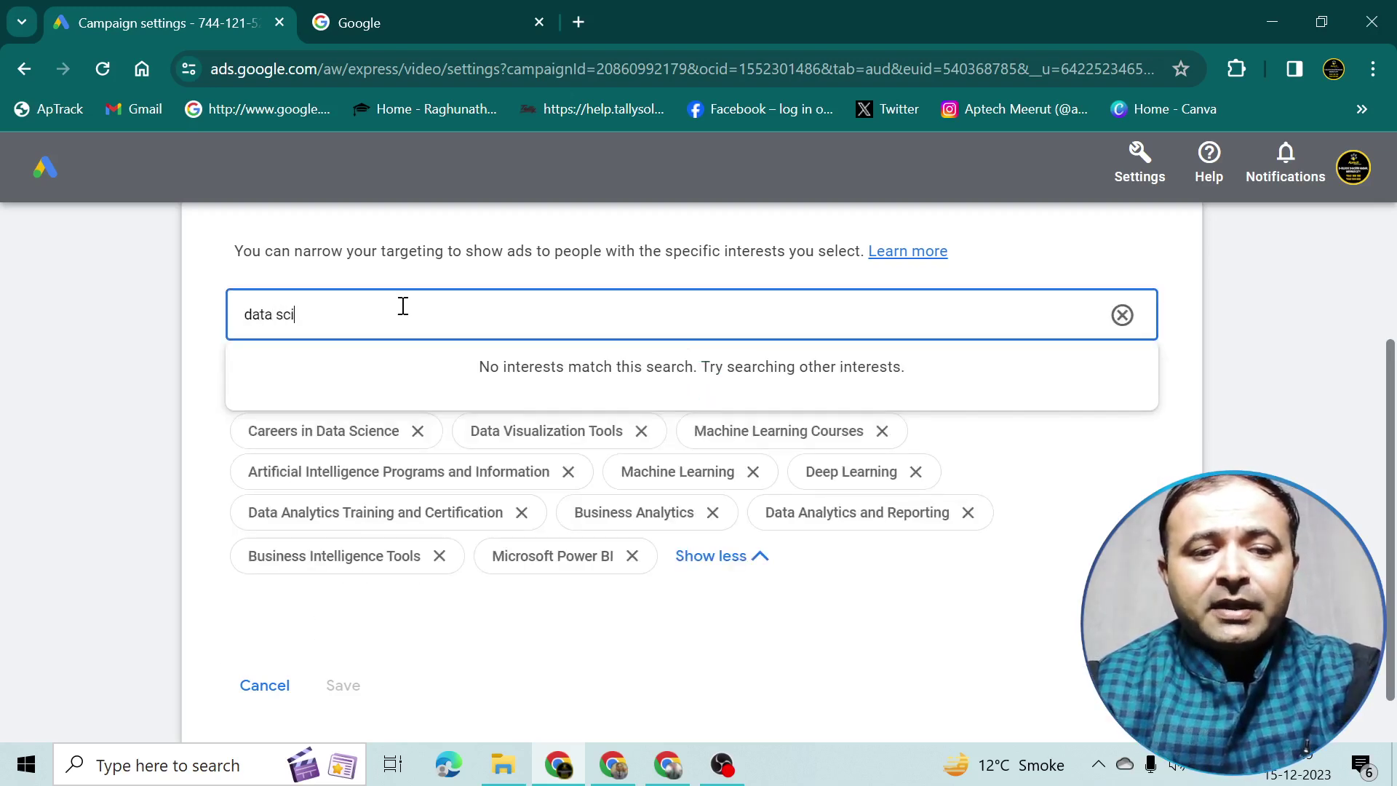
pyautogui.write('ence')
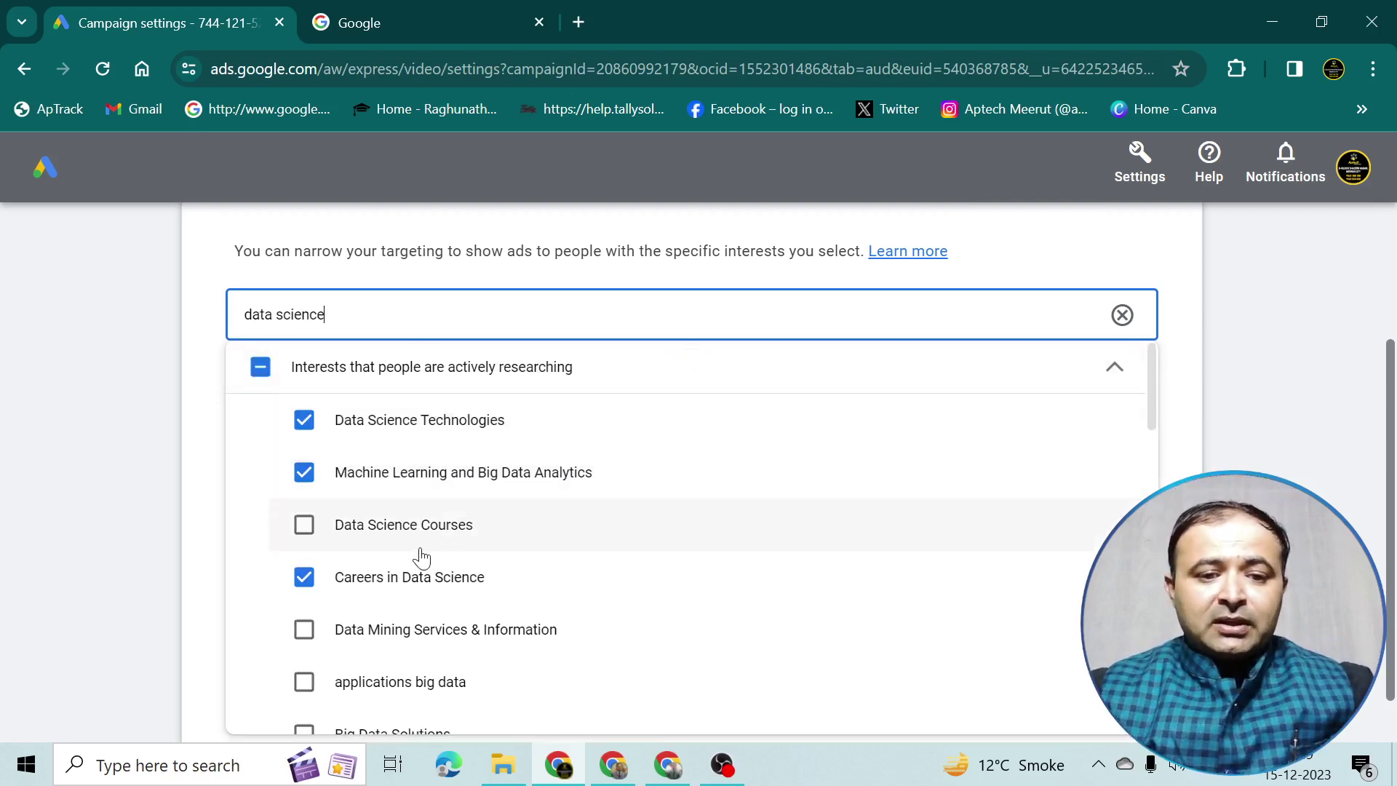
pyautogui.click(301, 525)
# - Look through the remaining data science interest suggestions and save the campaign's updated interests
pyautogui.scroll(-2, 480, 553)
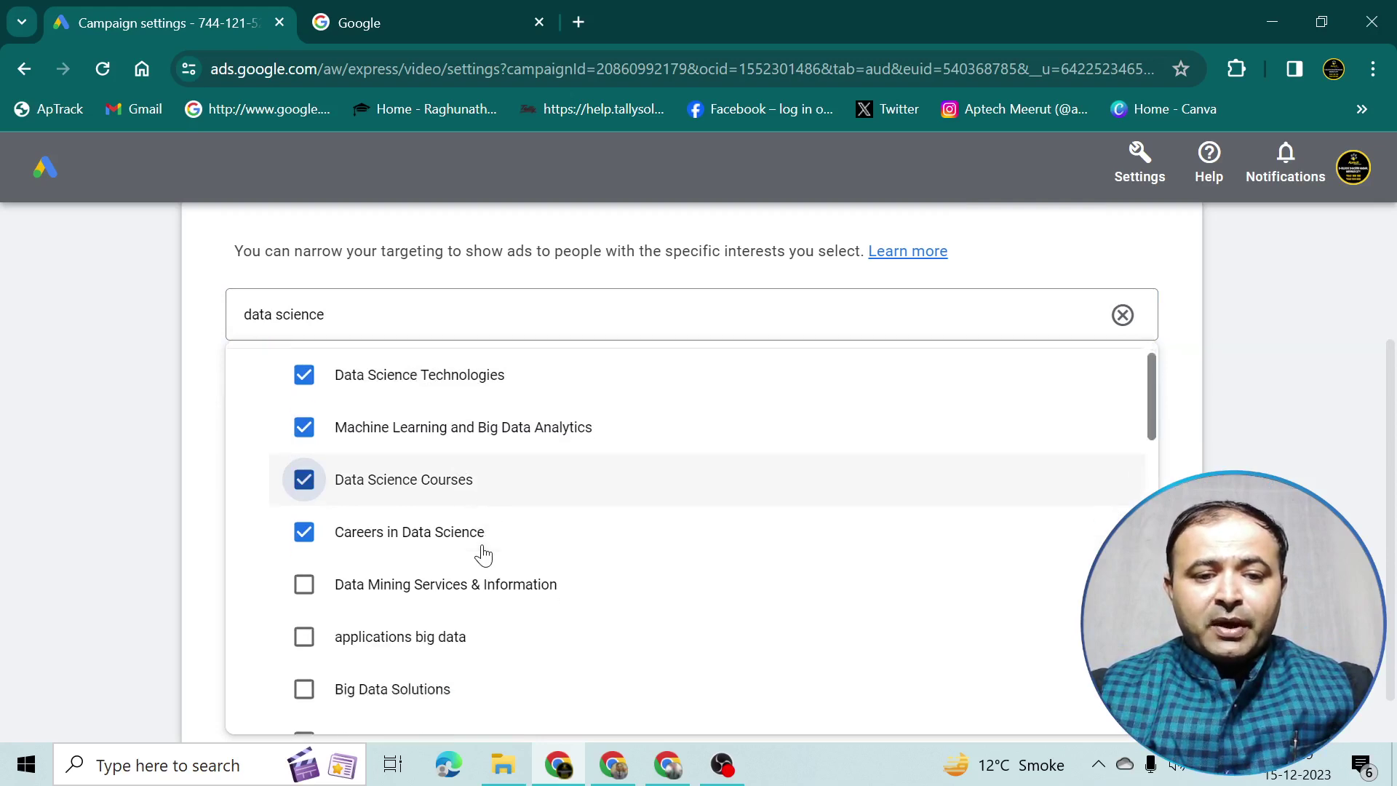
pyautogui.scroll(-2, 407, 575)
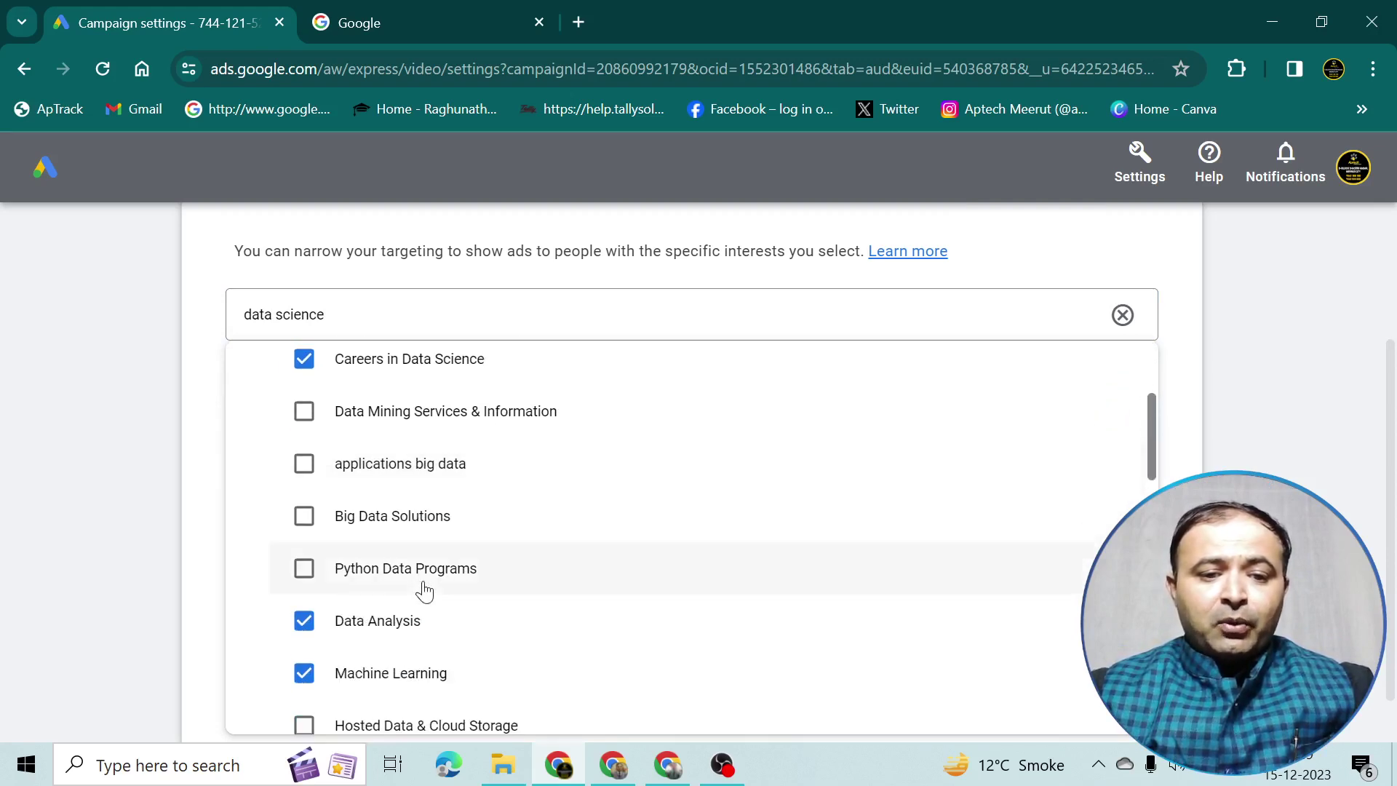
pyautogui.scroll(-2, 430, 597)
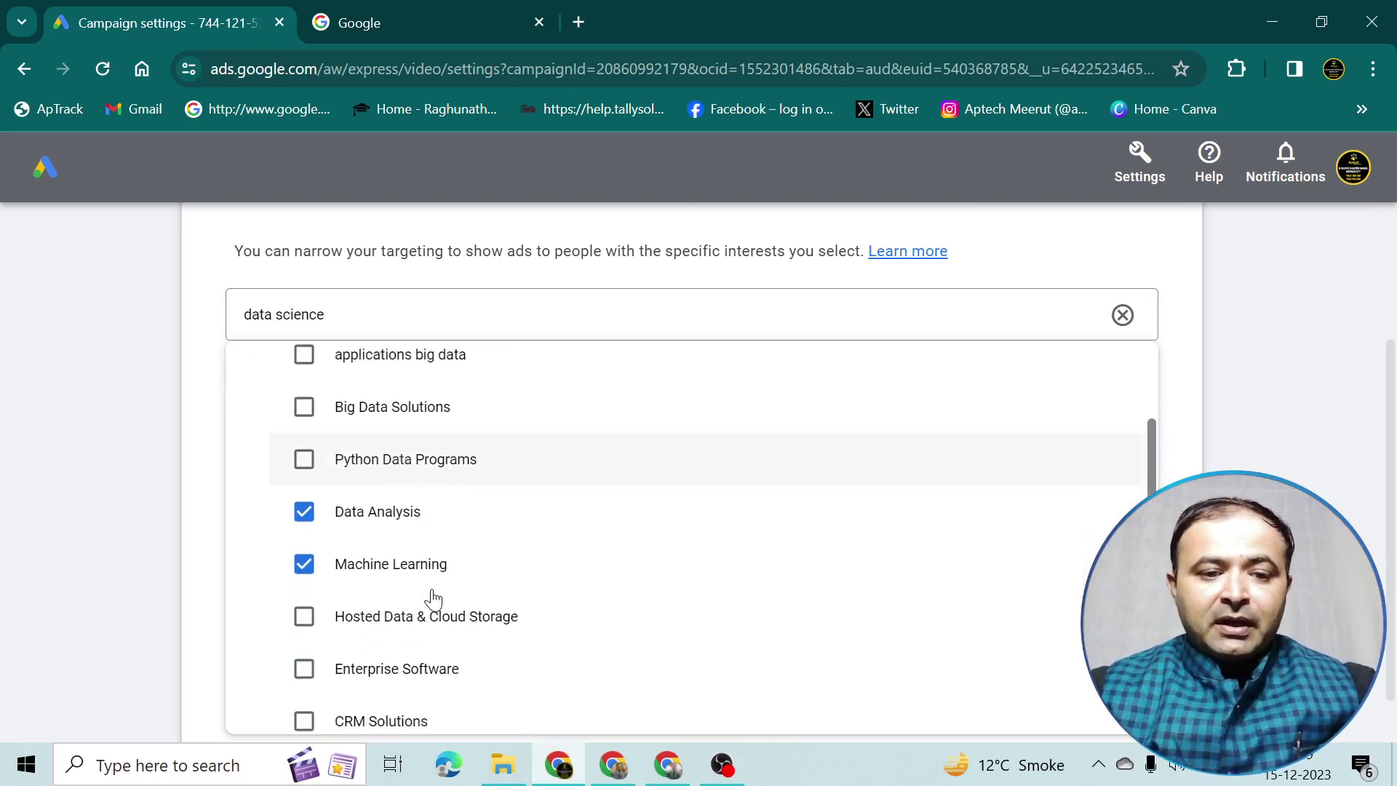
pyautogui.scroll(-2, 459, 575)
pyautogui.scroll(-6, 446, 561)
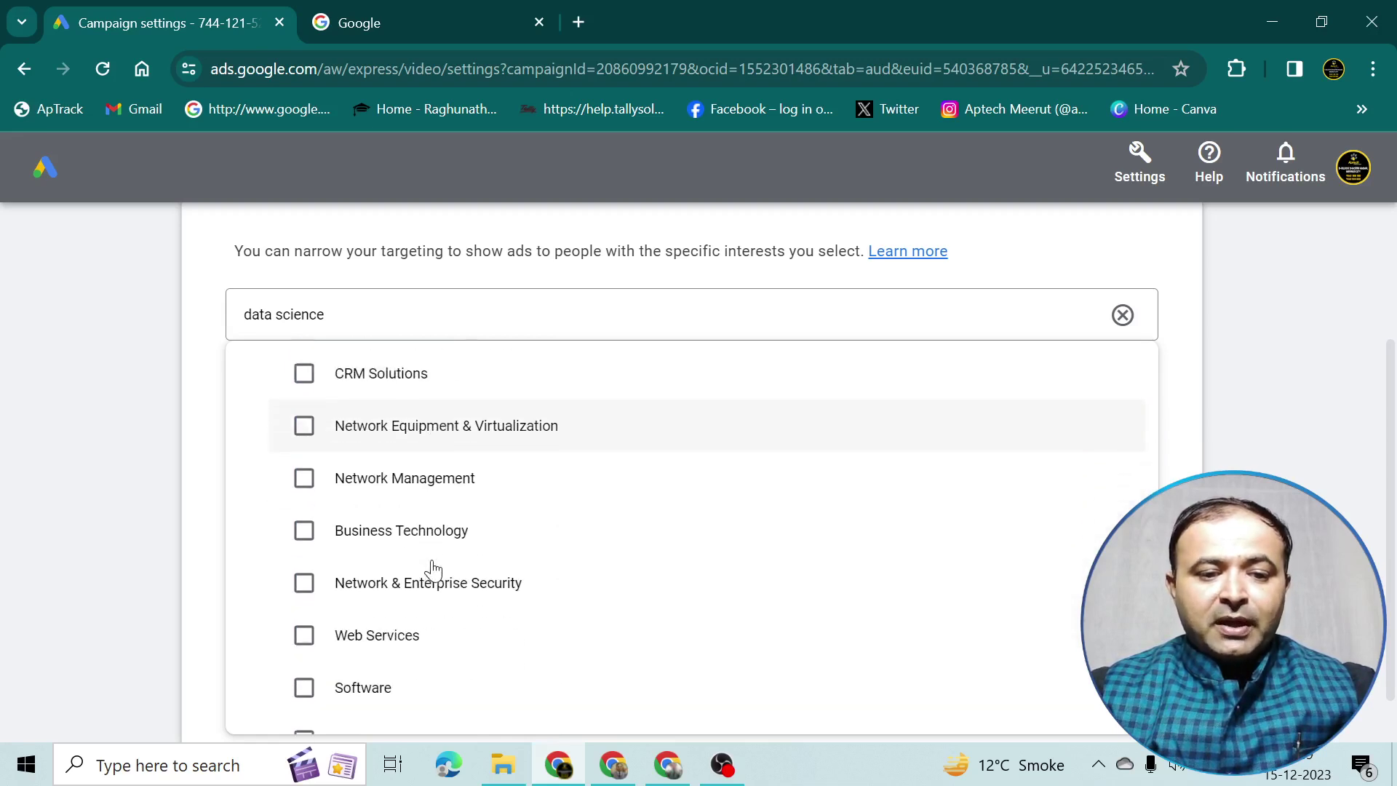
pyautogui.scroll(-5, 397, 524)
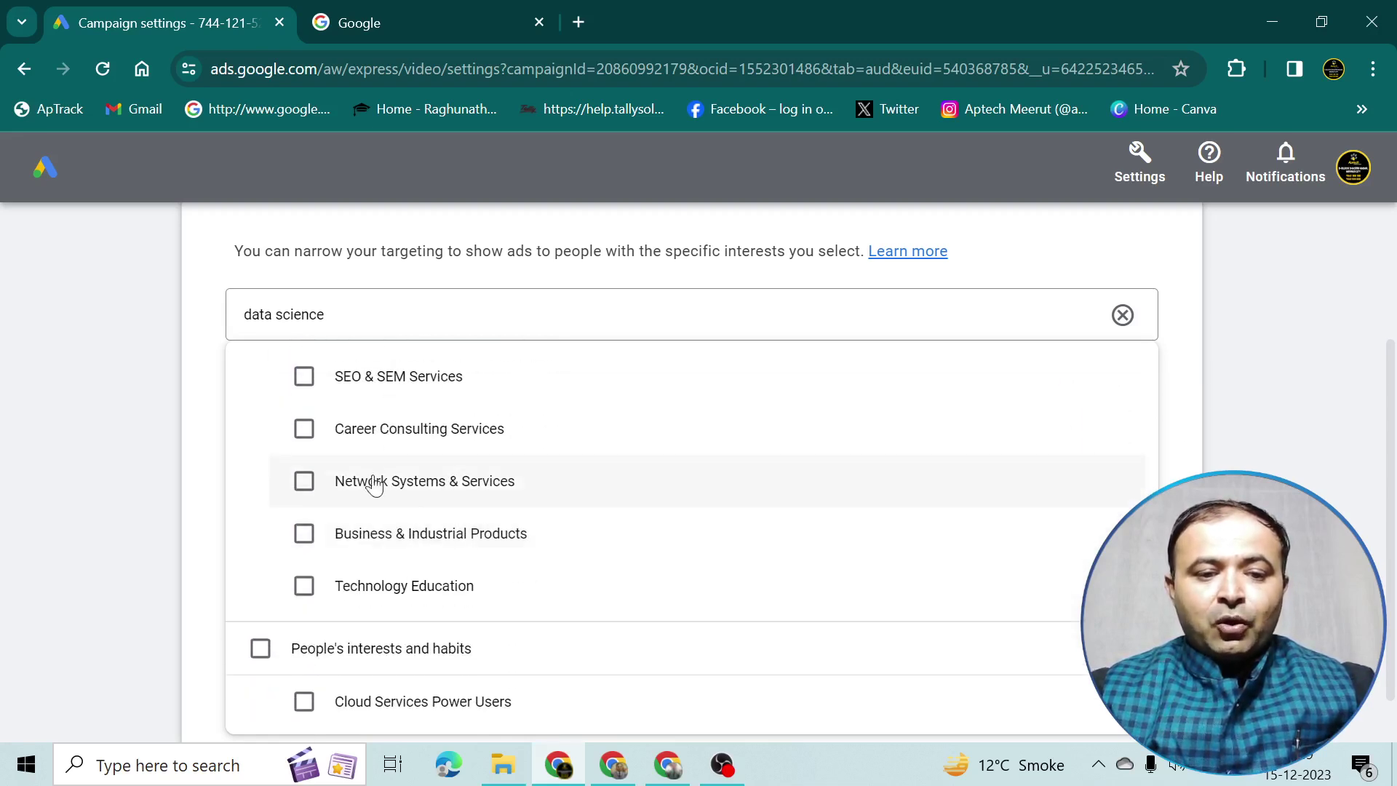
pyautogui.scroll(-2, 386, 579)
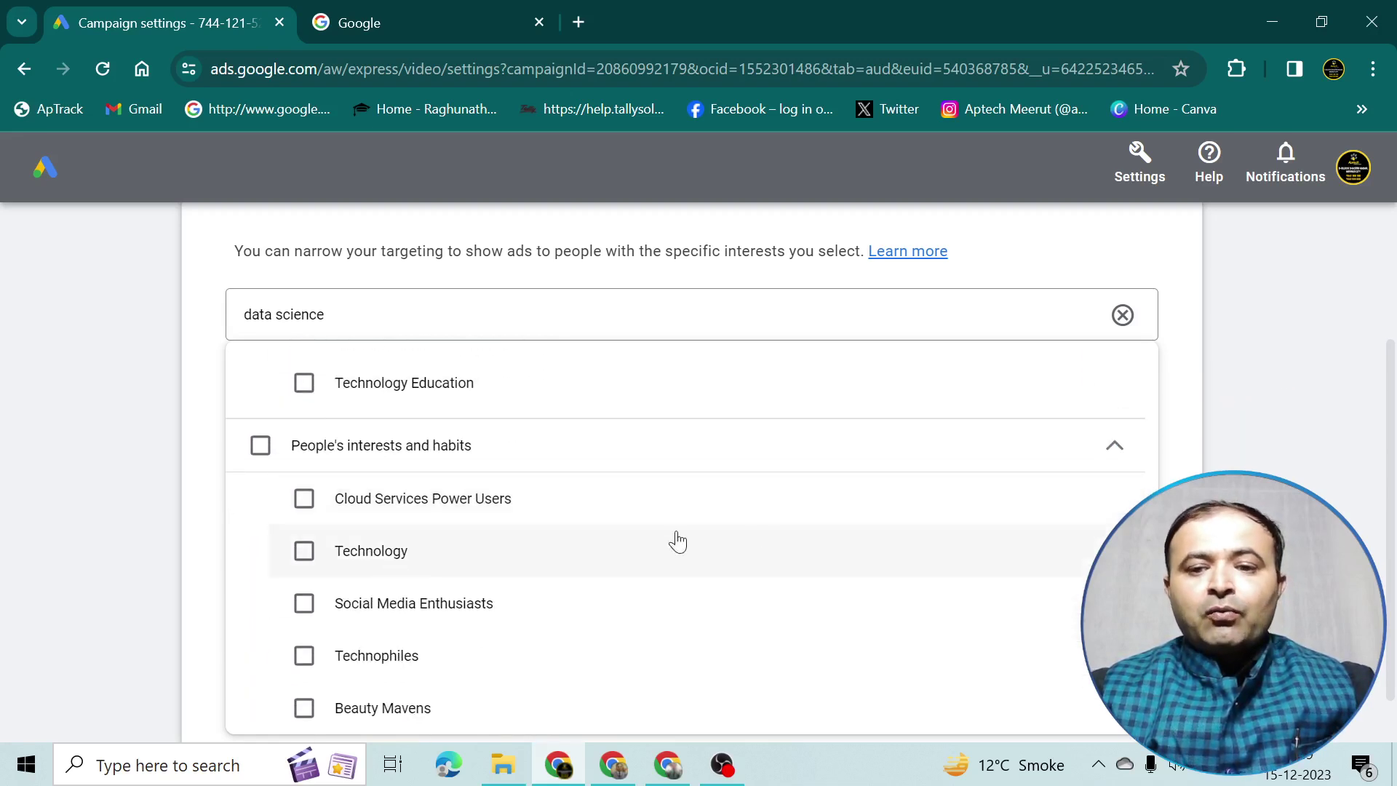
pyautogui.scroll(-1, 1114, 503)
pyautogui.click(1184, 435)
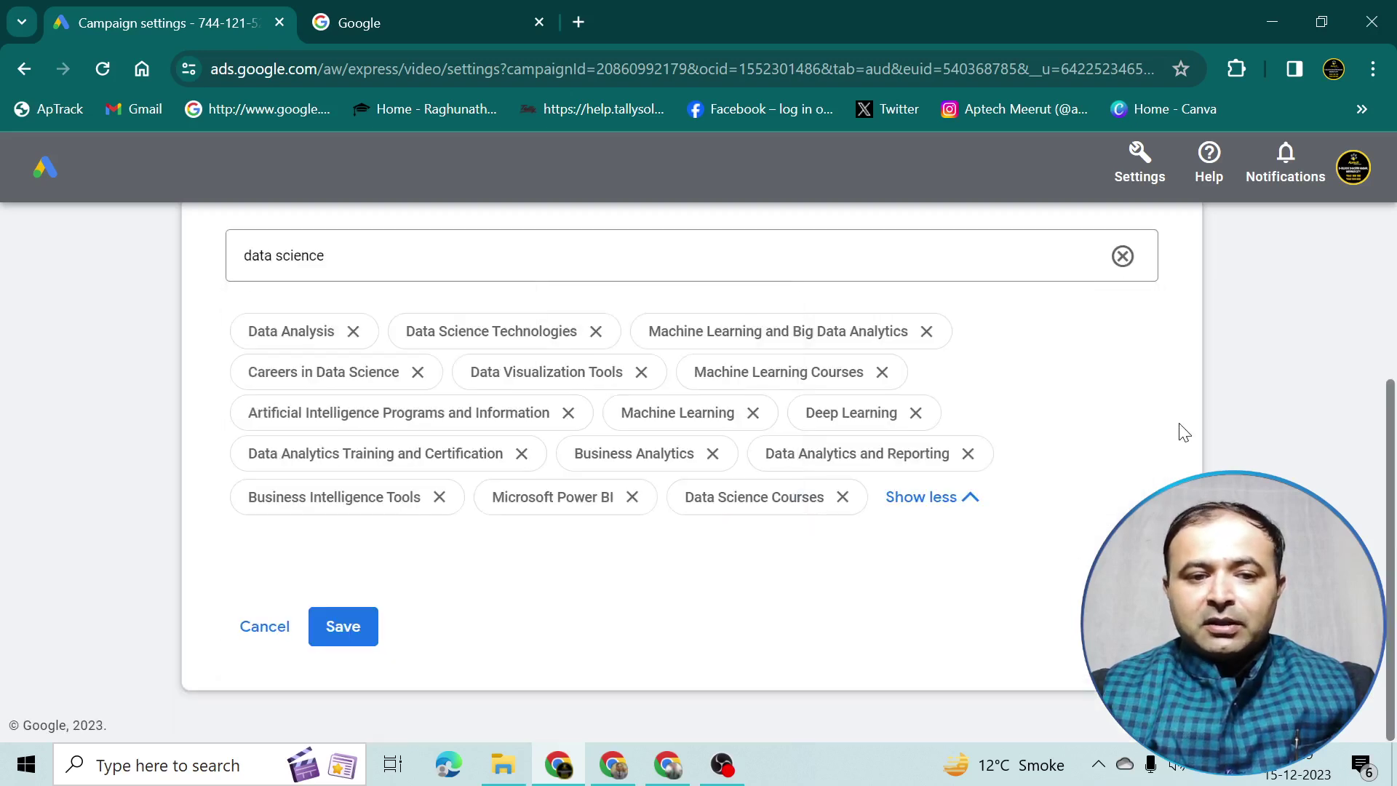
pyautogui.click(342, 630)
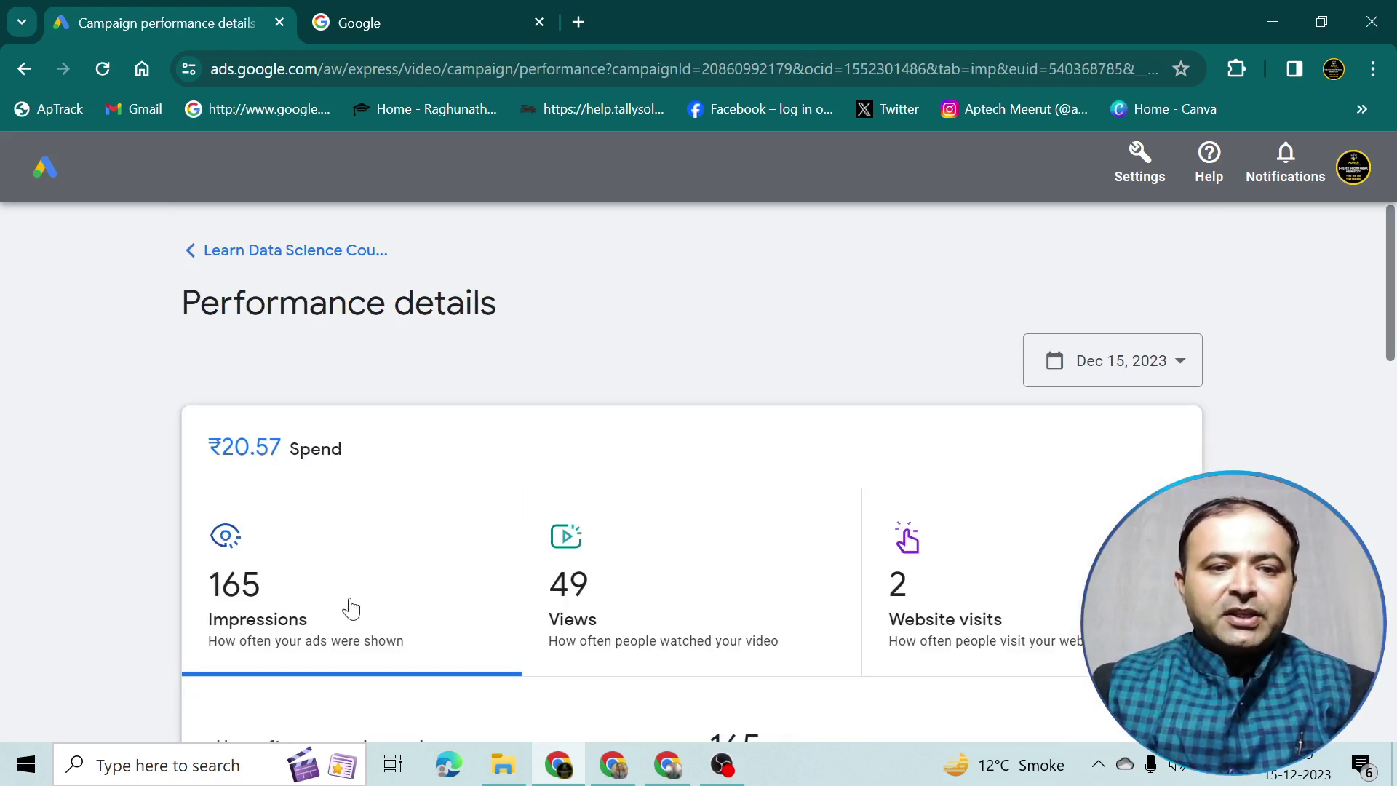
# - Examine the campaign's impressions by gender and age, and expand the details to check parental status
pyautogui.scroll(-5, 522, 360)
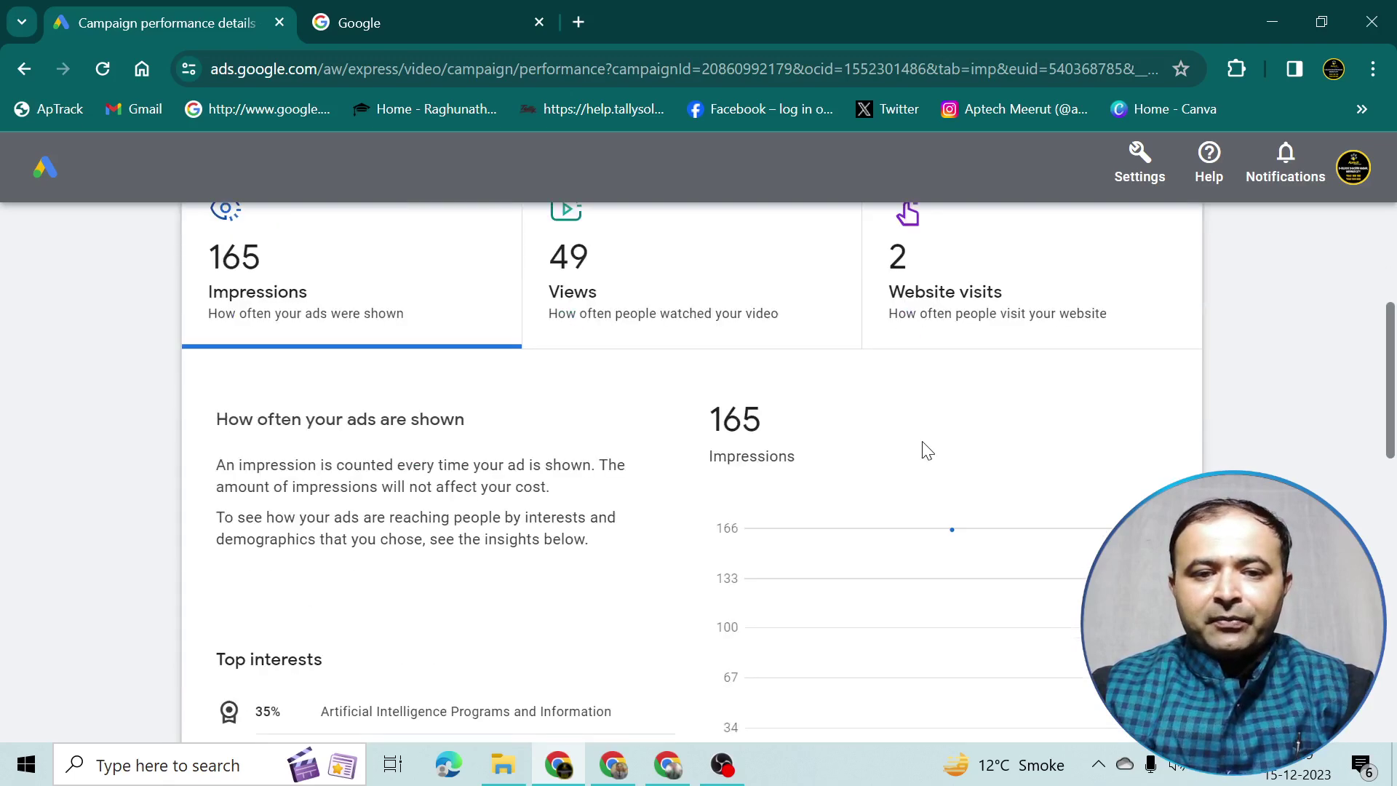
pyautogui.scroll(-3, 836, 481)
pyautogui.scroll(-3, 582, 484)
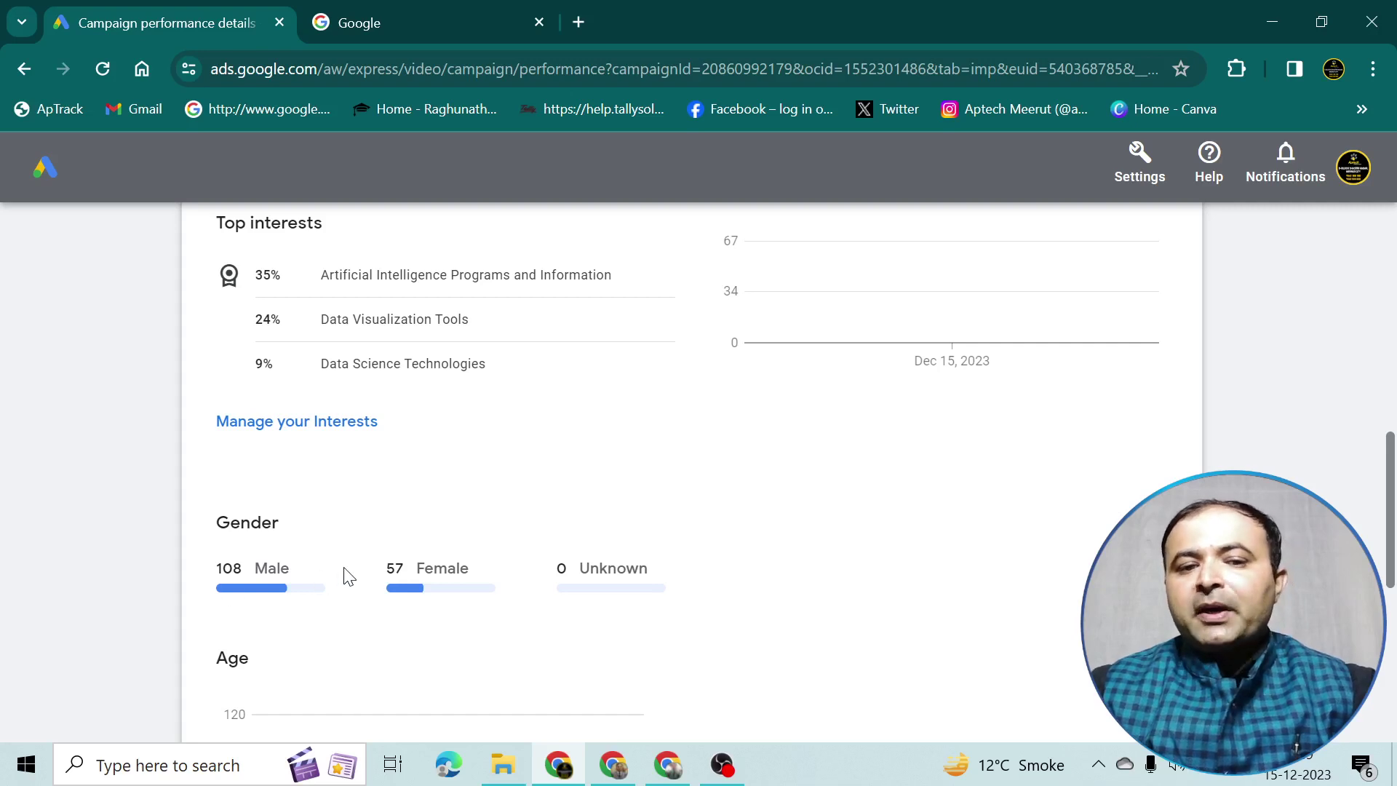
pyautogui.scroll(-3, 348, 577)
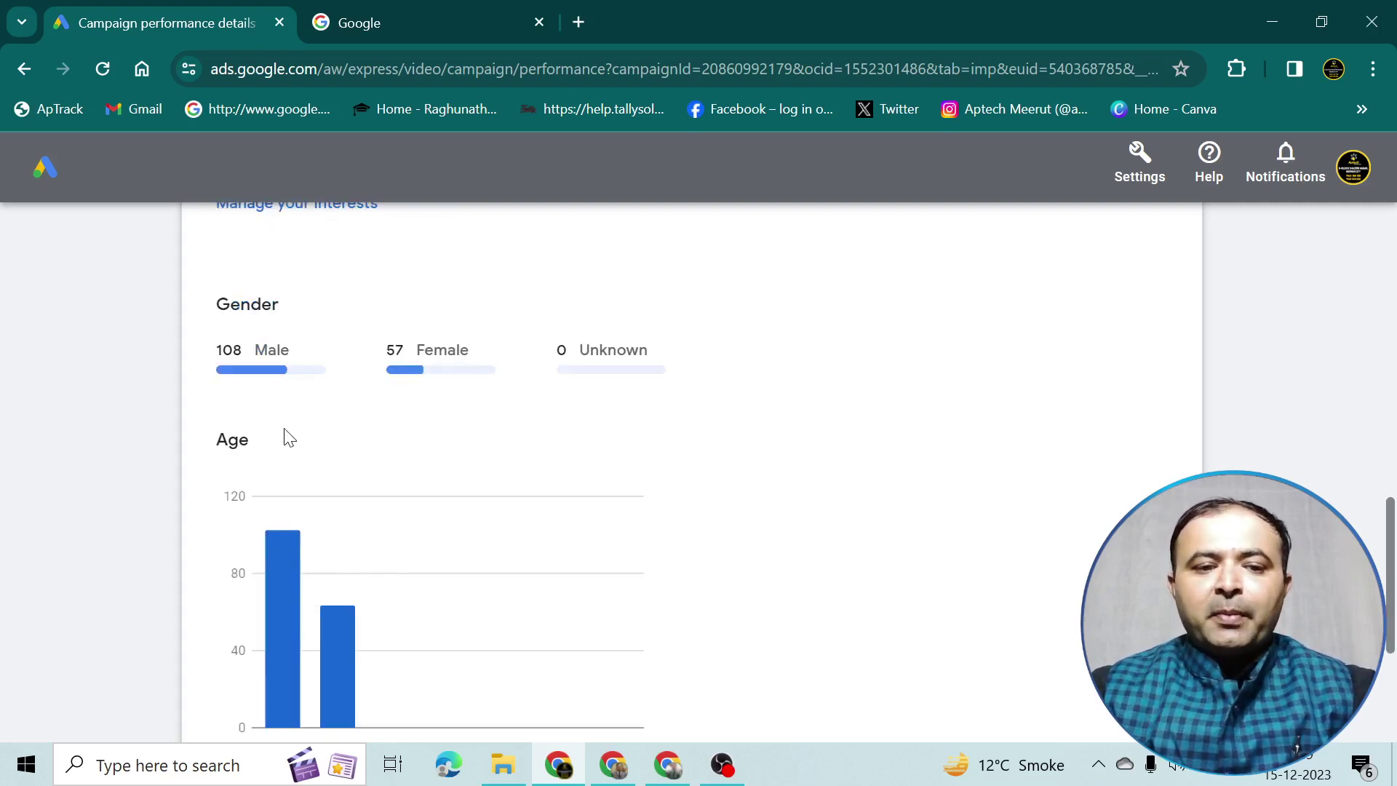
pyautogui.scroll(-3, 375, 562)
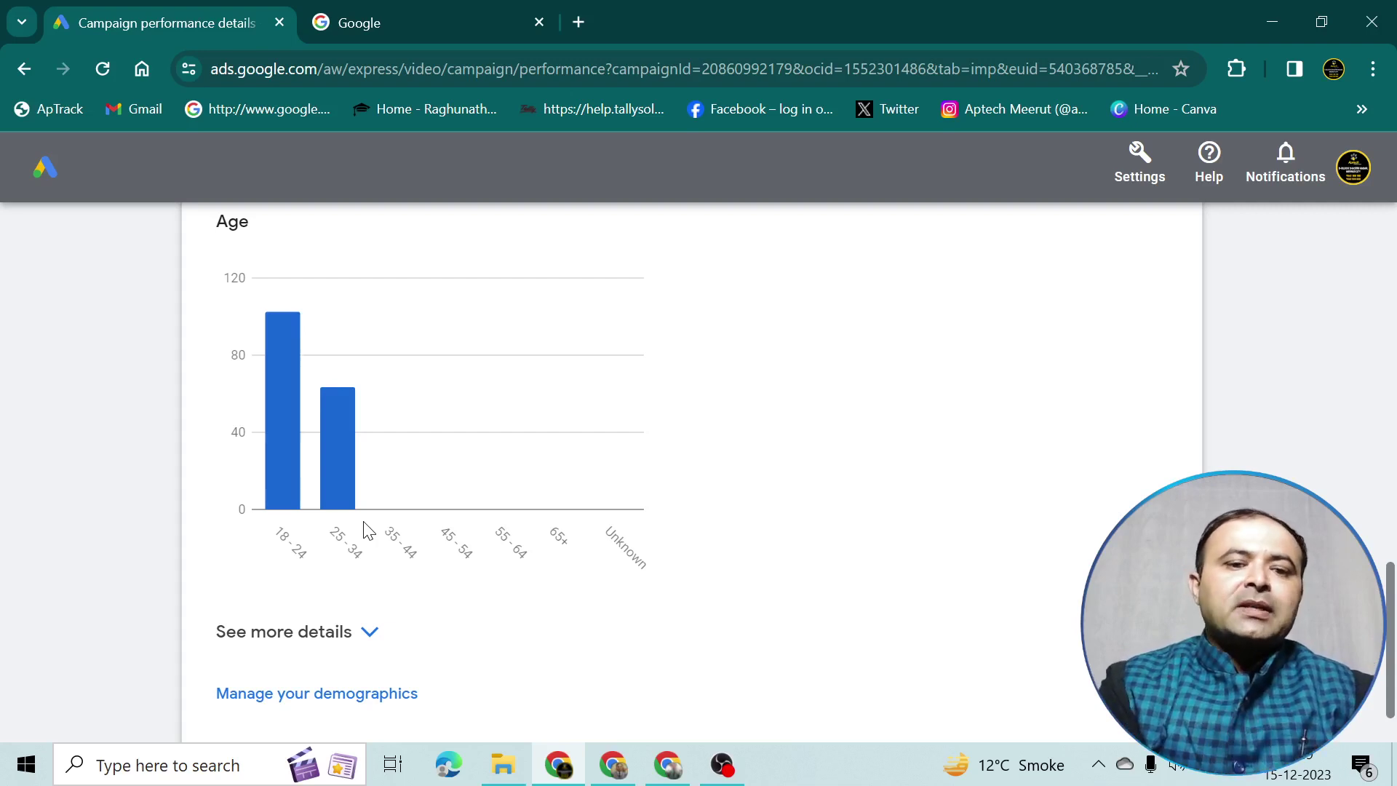
pyautogui.scroll(-1, 364, 529)
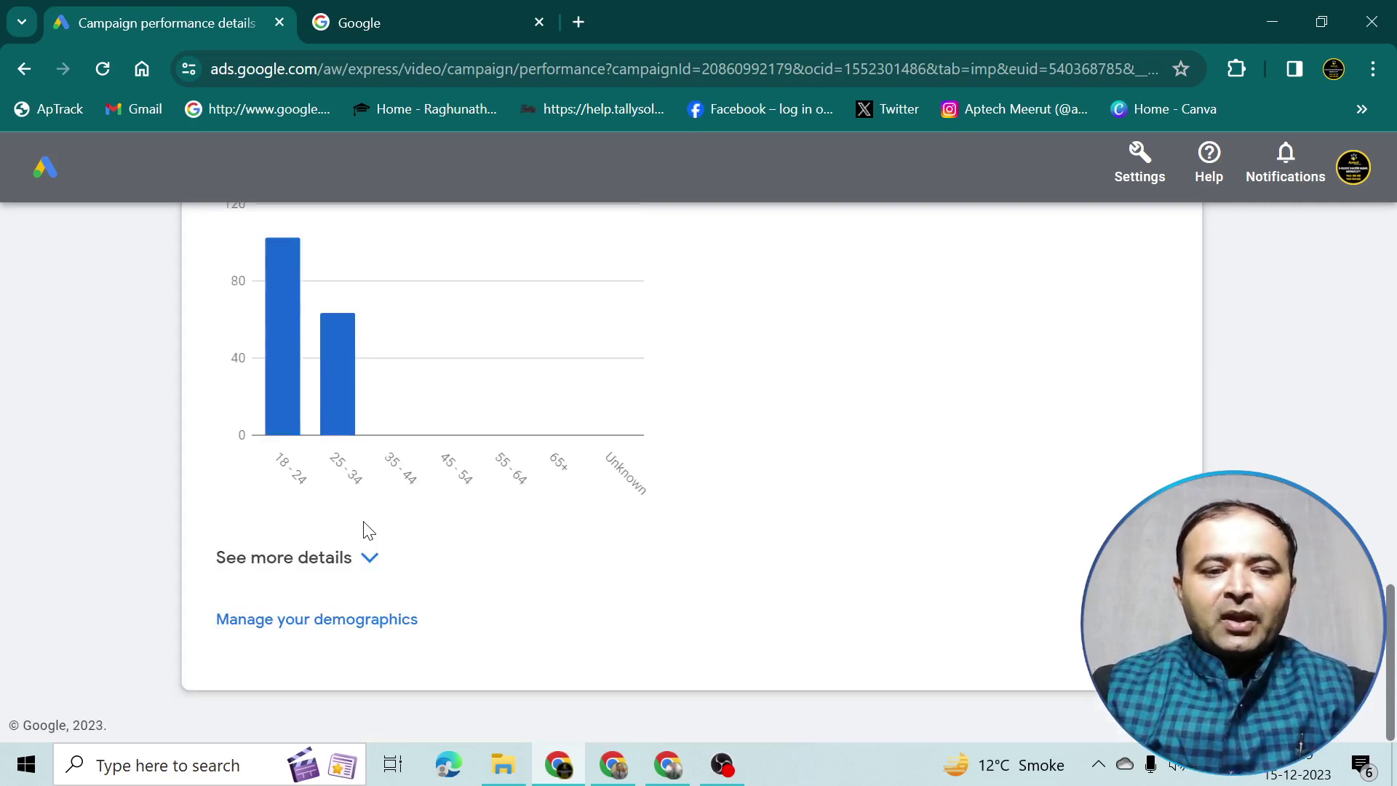
pyautogui.click(370, 562)
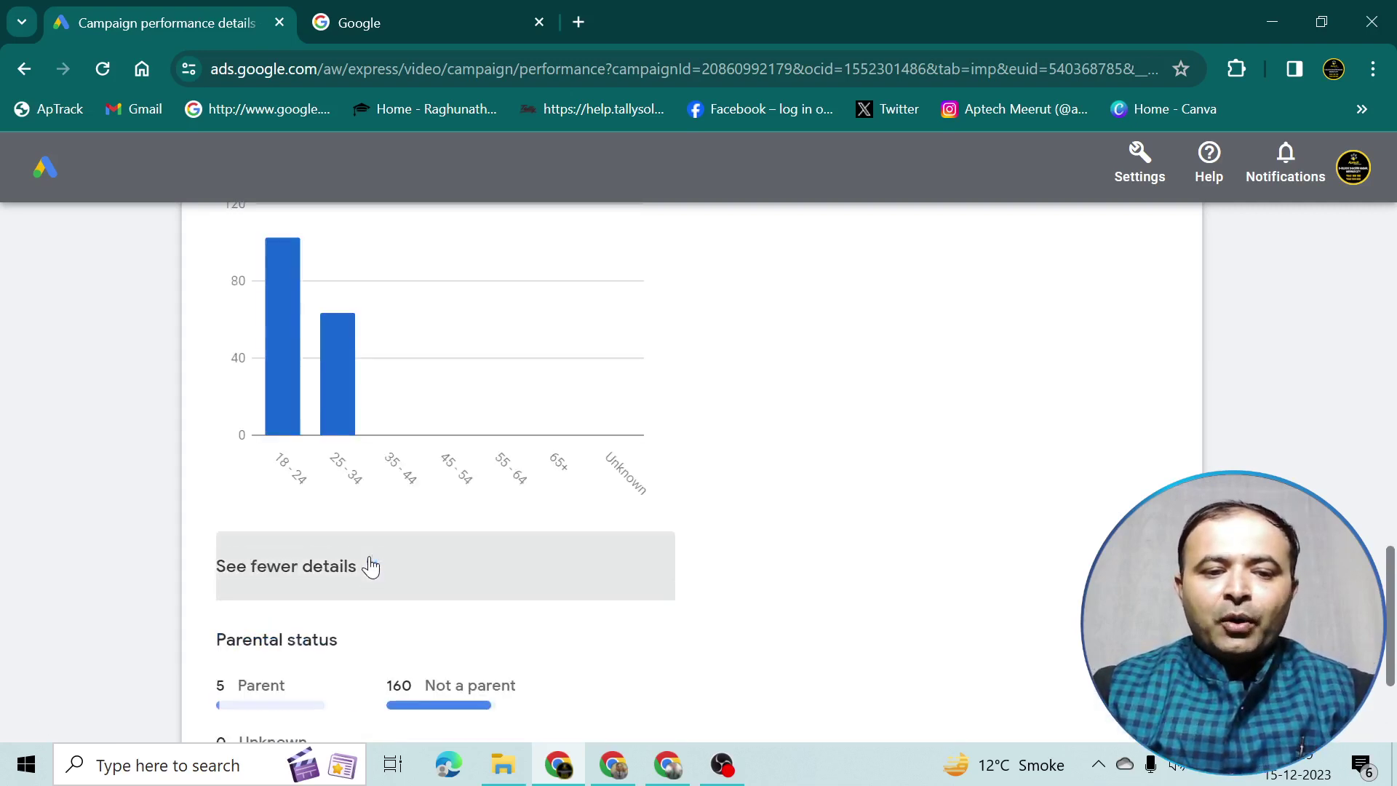
pyautogui.scroll(-3, 368, 565)
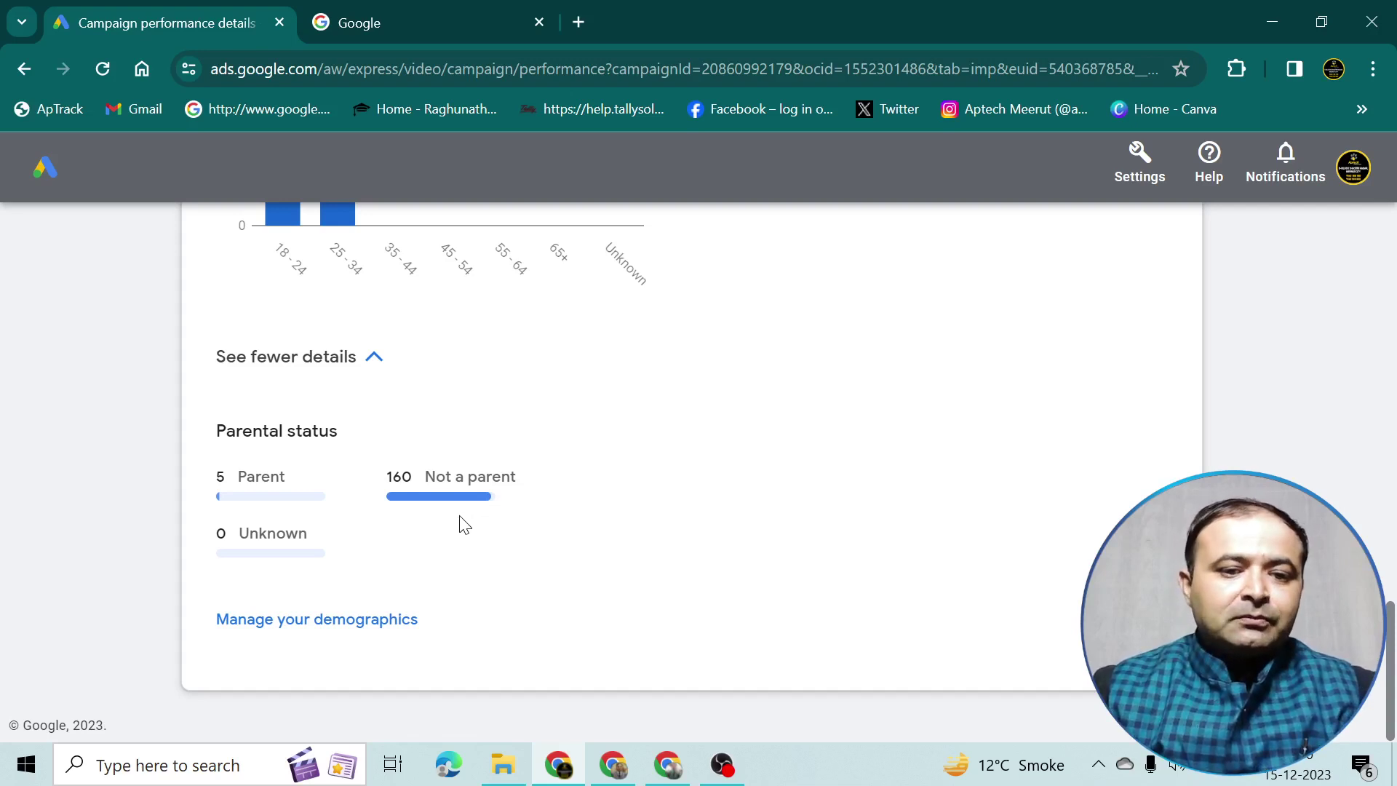
# - Open the campaign's demographic settings, check the gender, age and parental status options, and return to the performance details
pyautogui.click(304, 627)
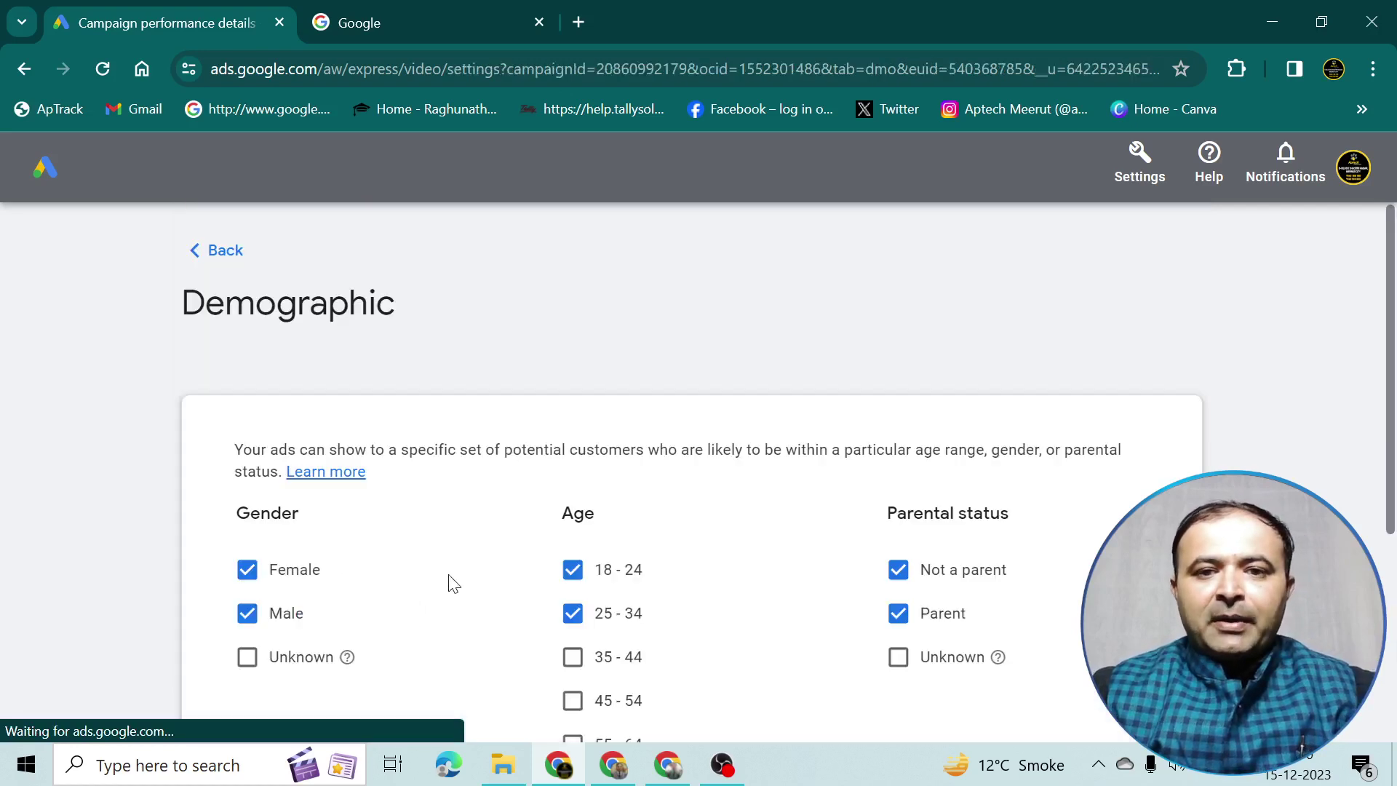
pyautogui.scroll(-1, 453, 583)
pyautogui.scroll(-1, 452, 583)
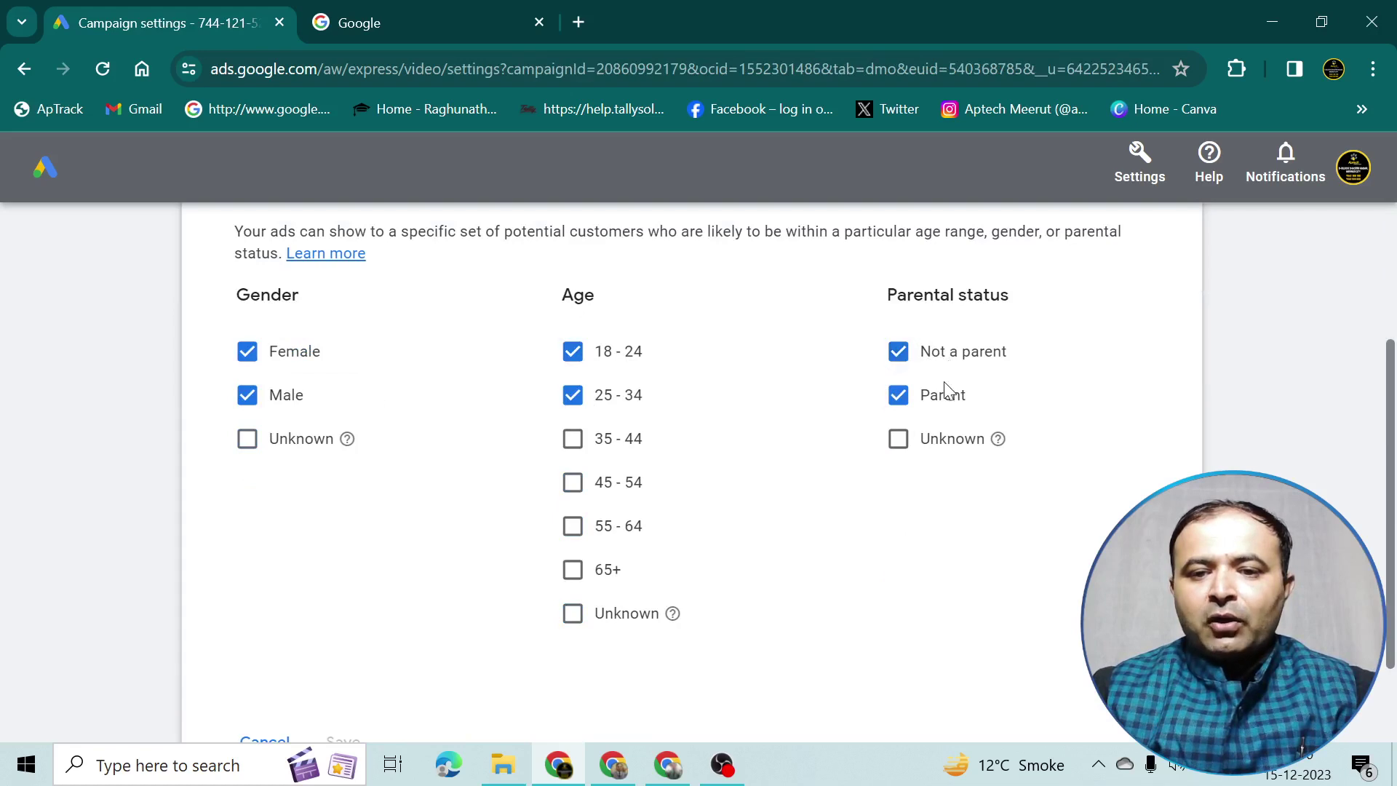
pyautogui.scroll(-1, 926, 455)
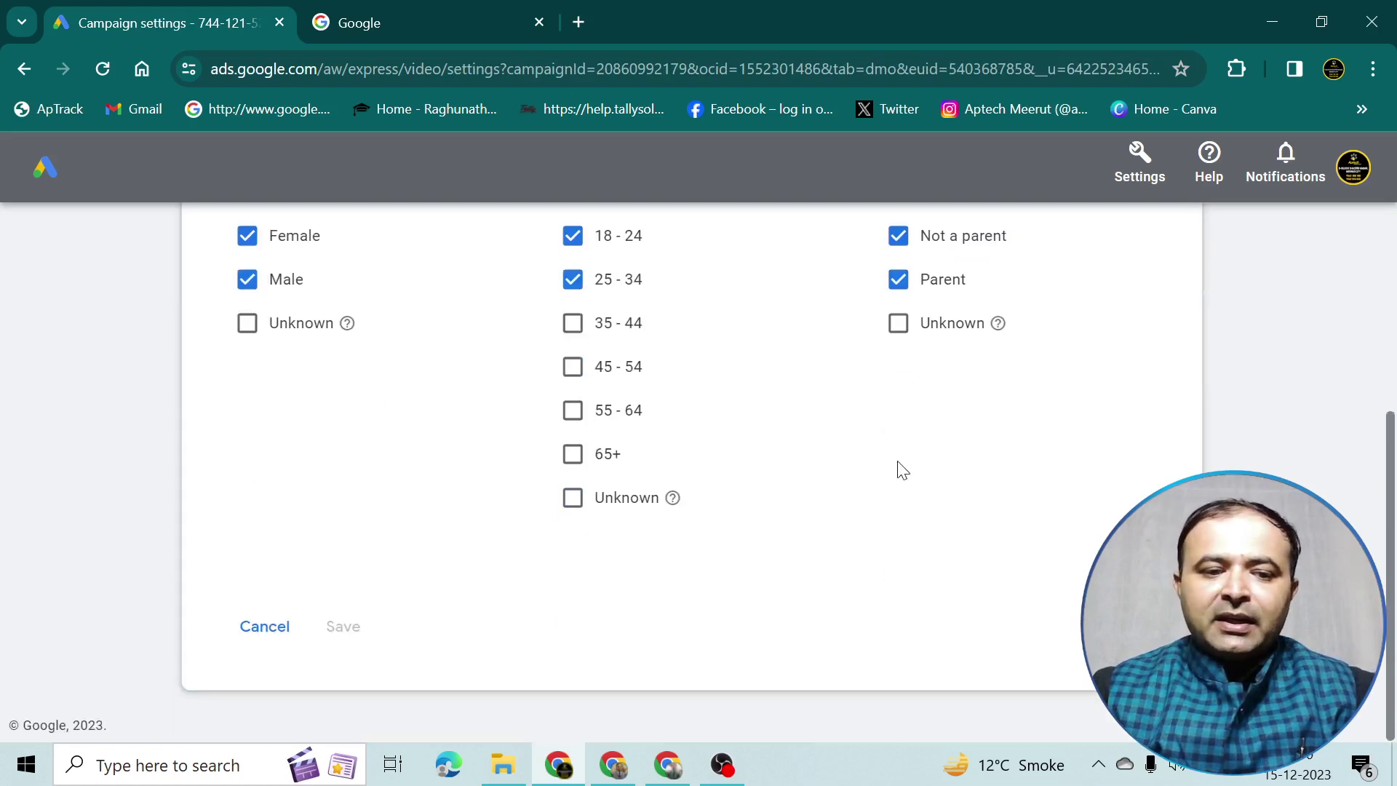
pyautogui.scroll(3, 507, 544)
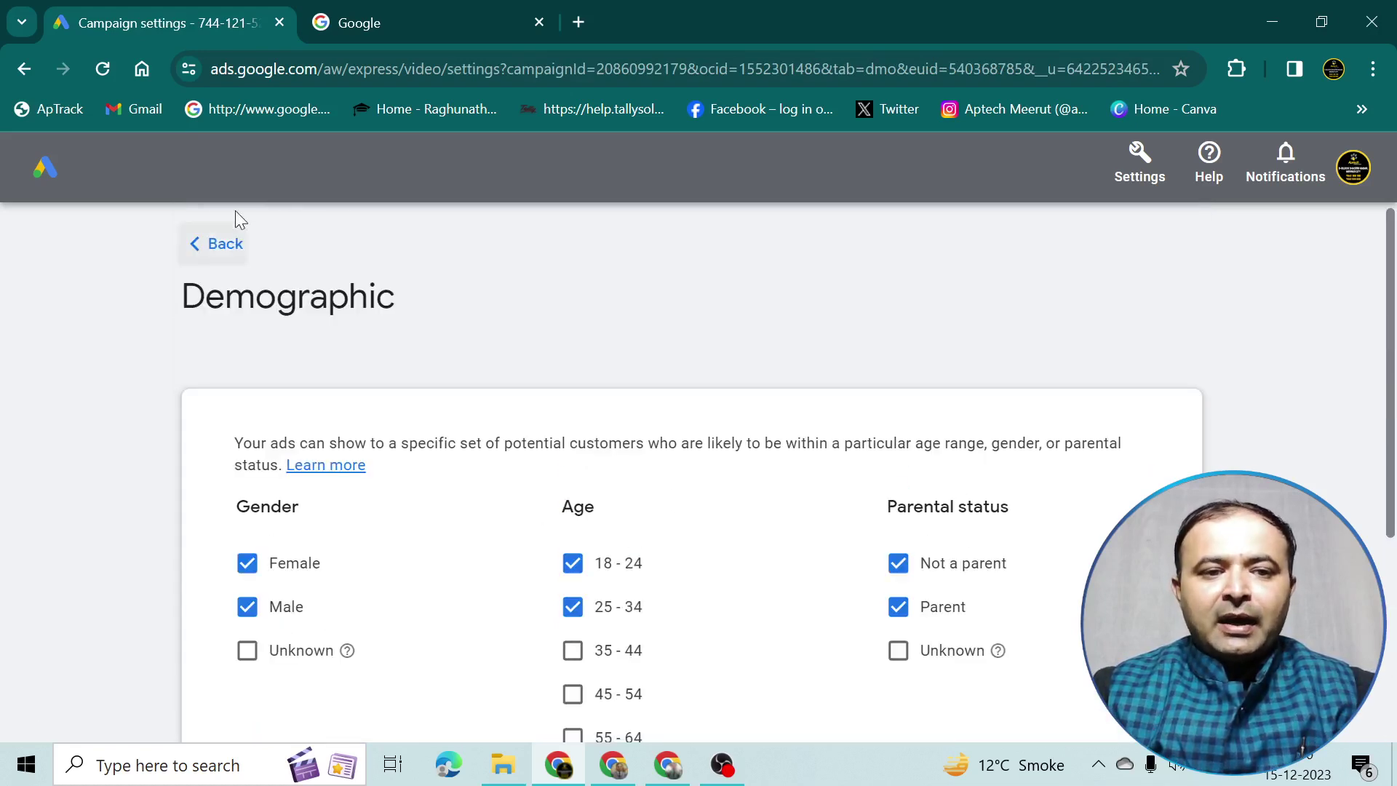
pyautogui.click(219, 243)
# - Review the performance details again from the spend figures down to the age chart, and reload the page
pyautogui.scroll(-1, 443, 427)
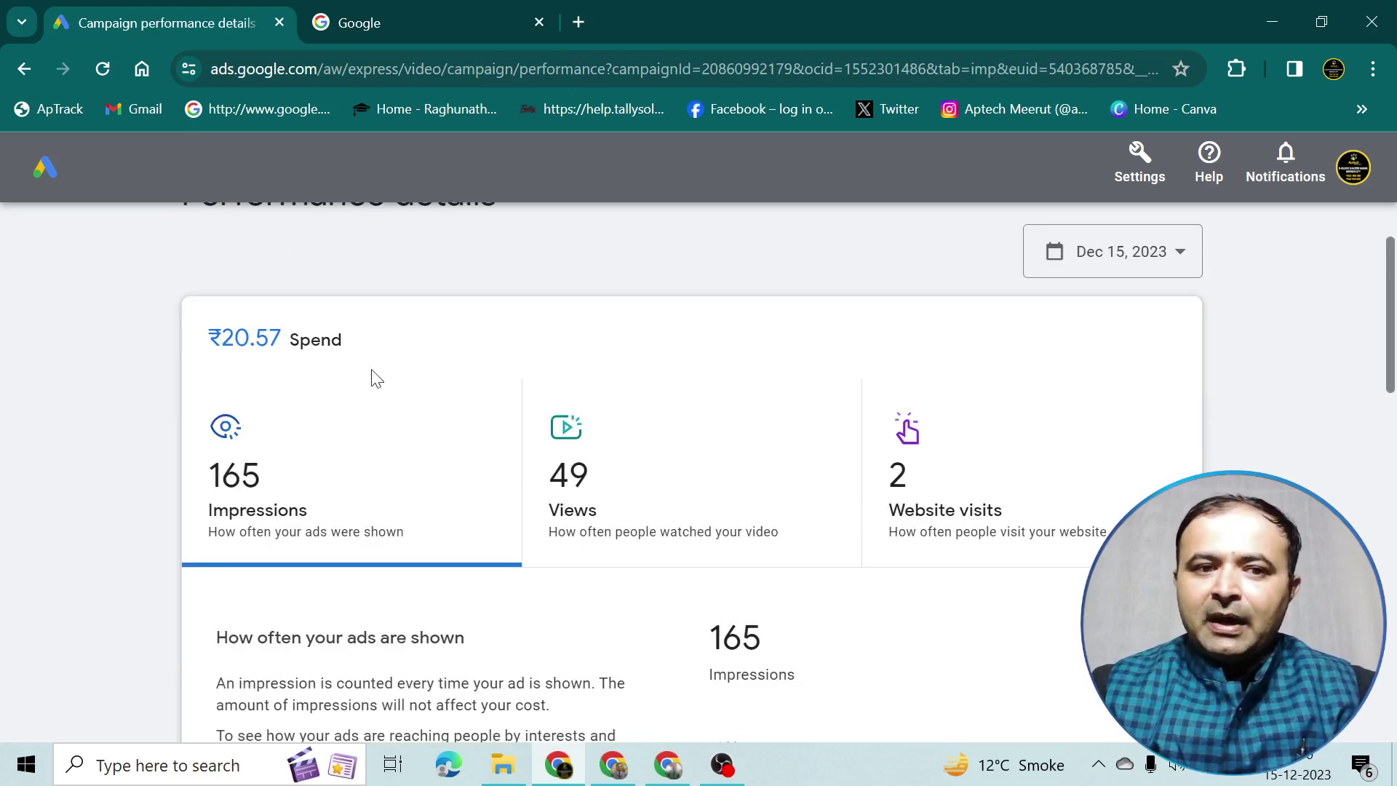
pyautogui.scroll(1, 233, 280)
pyautogui.scroll(-9, 391, 386)
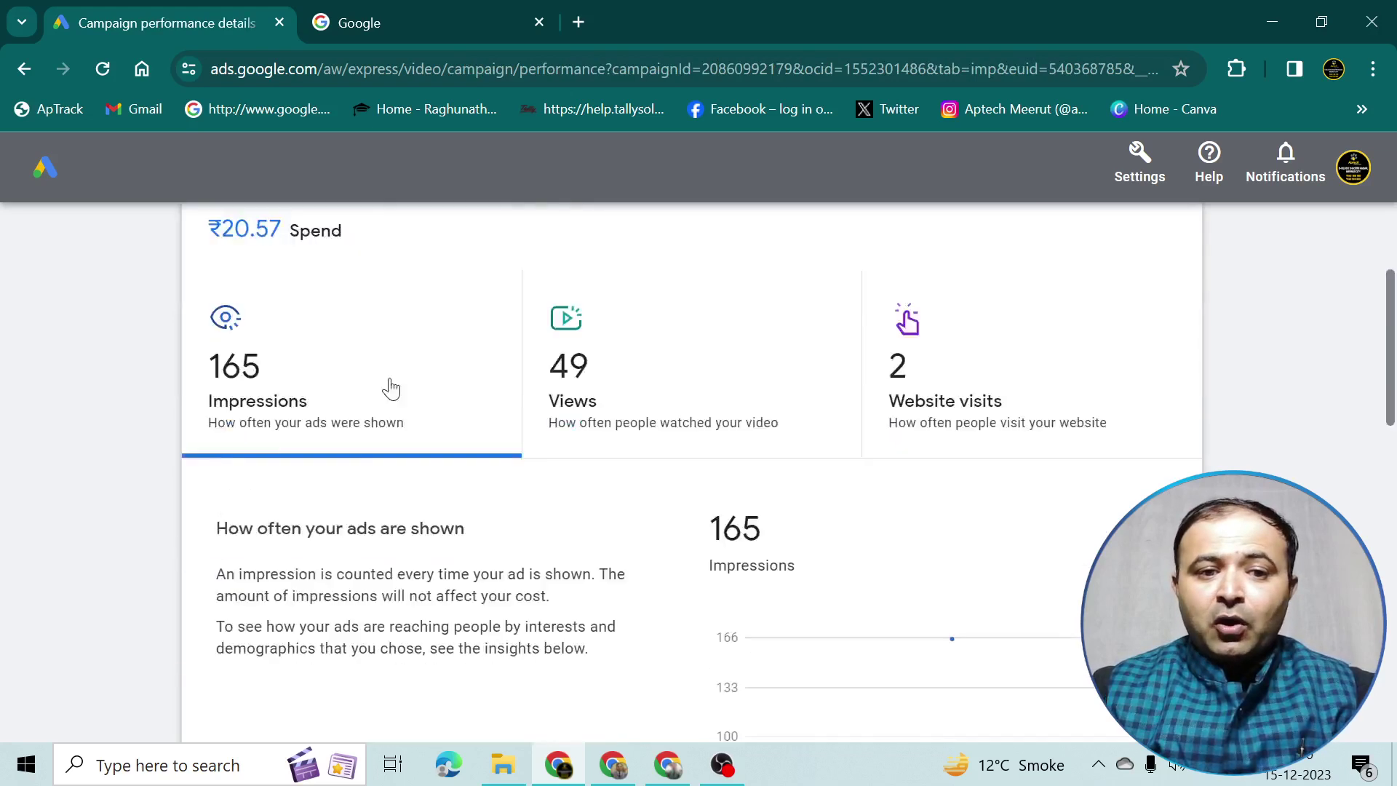
pyautogui.scroll(-3, 397, 398)
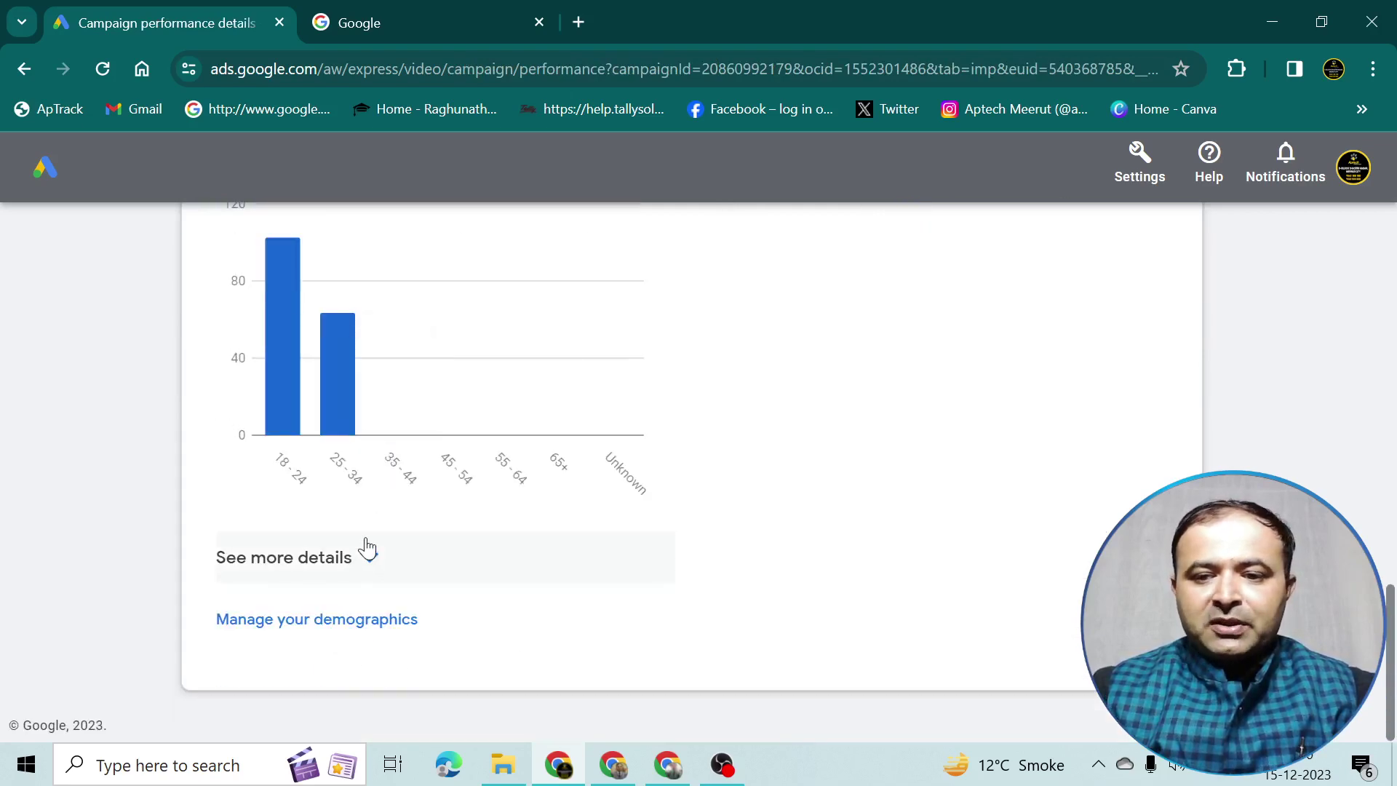
pyautogui.scroll(12, 368, 539)
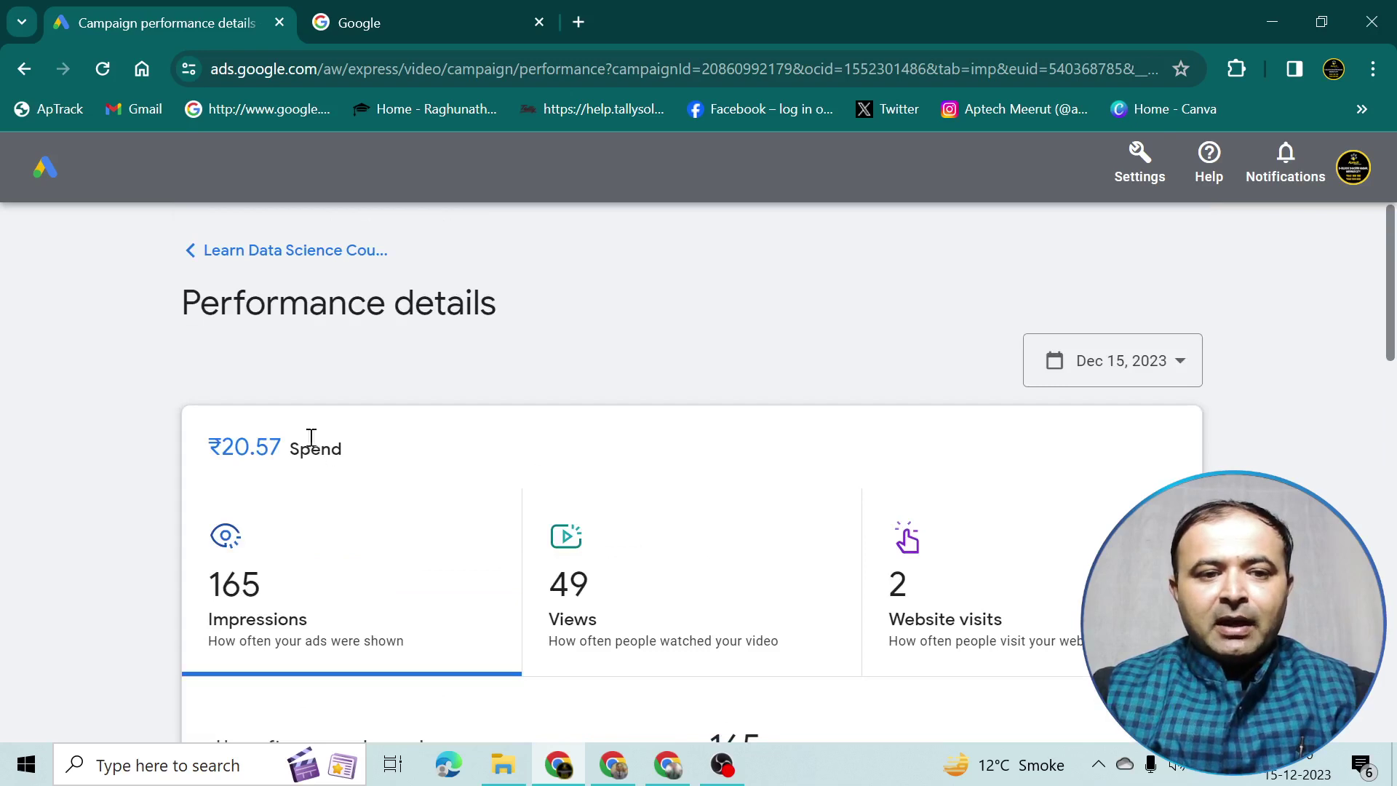
pyautogui.scroll(-7, 311, 439)
pyautogui.scroll(-9, 313, 440)
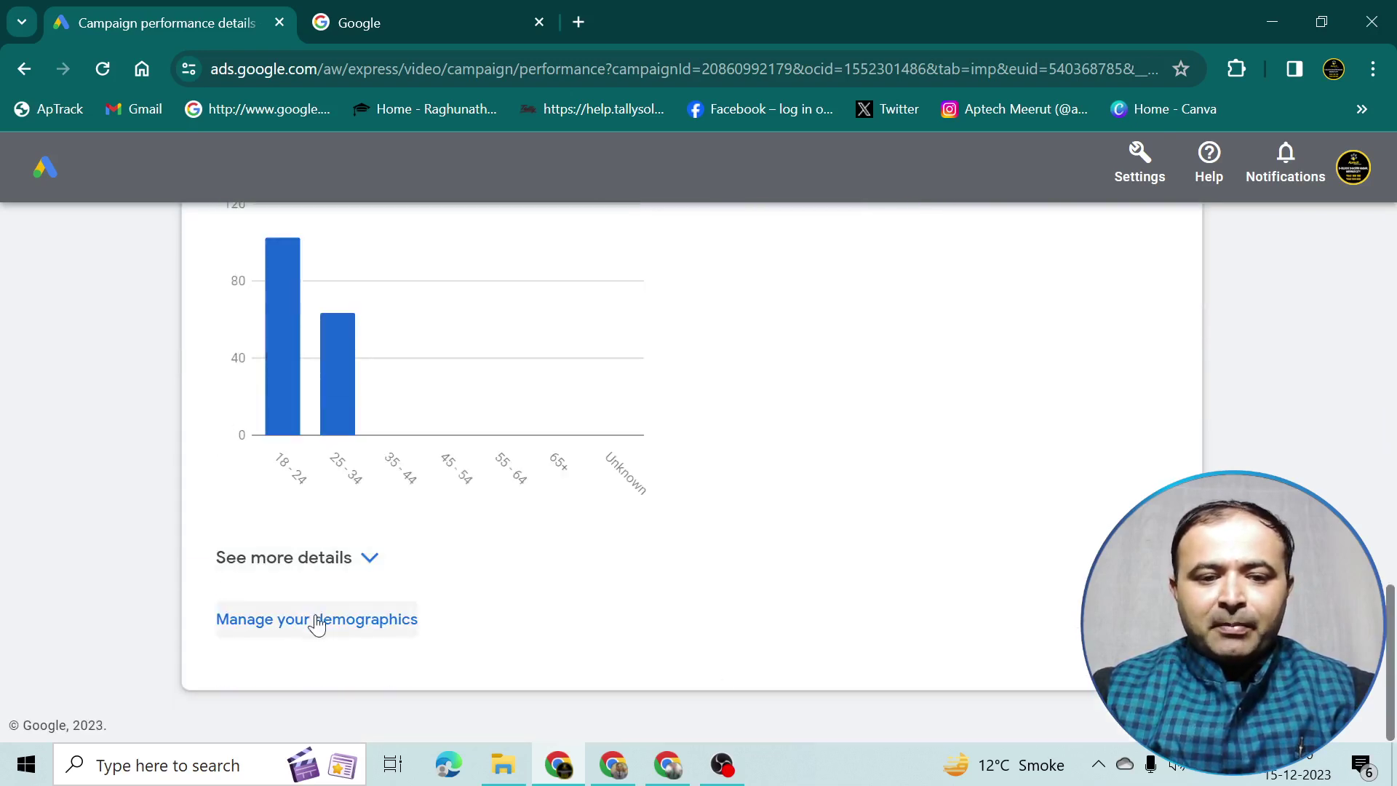
pyautogui.click(114, 71)
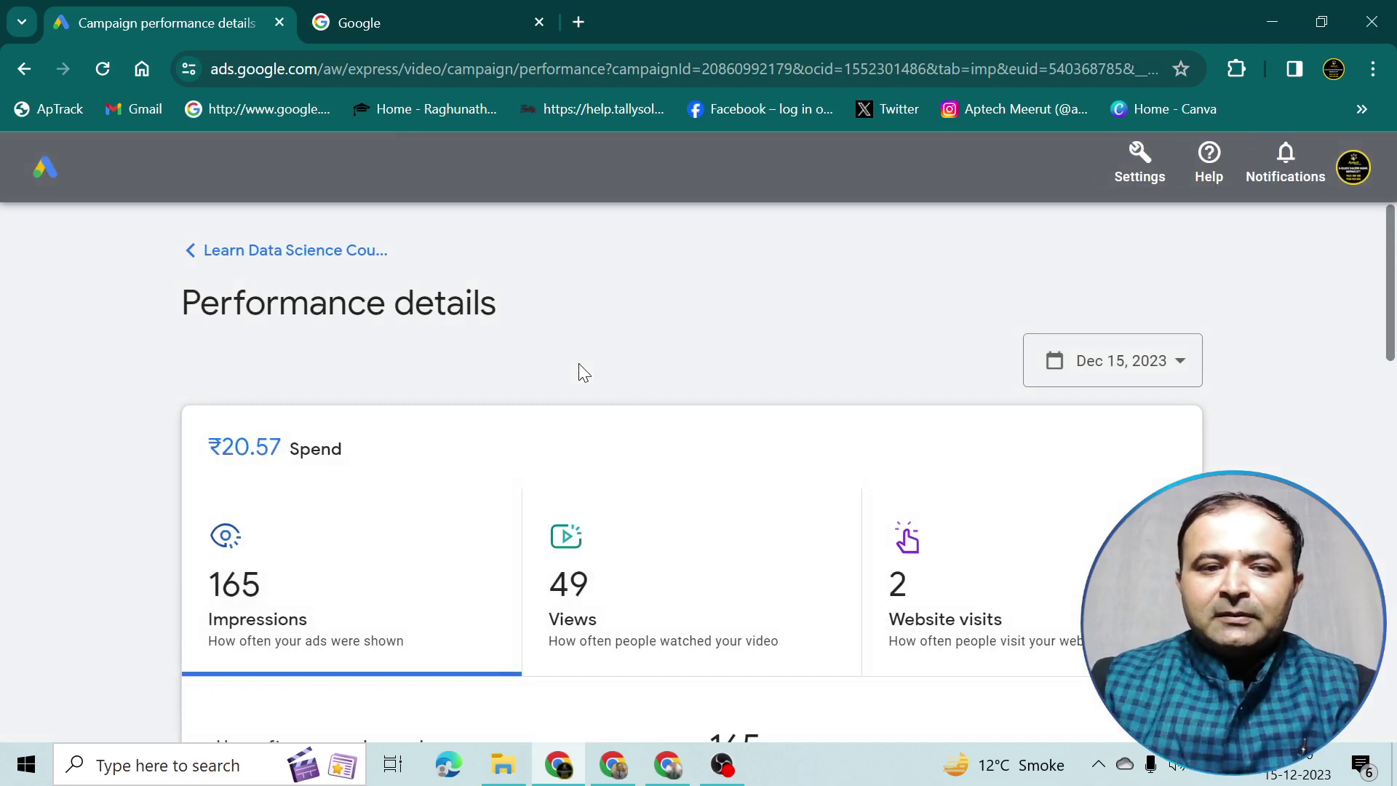
# - Review the performance figures and apply Dec 15, 2023 as both start and end date of the reporting period
pyautogui.scroll(-6, 579, 365)
pyautogui.scroll(1, 579, 368)
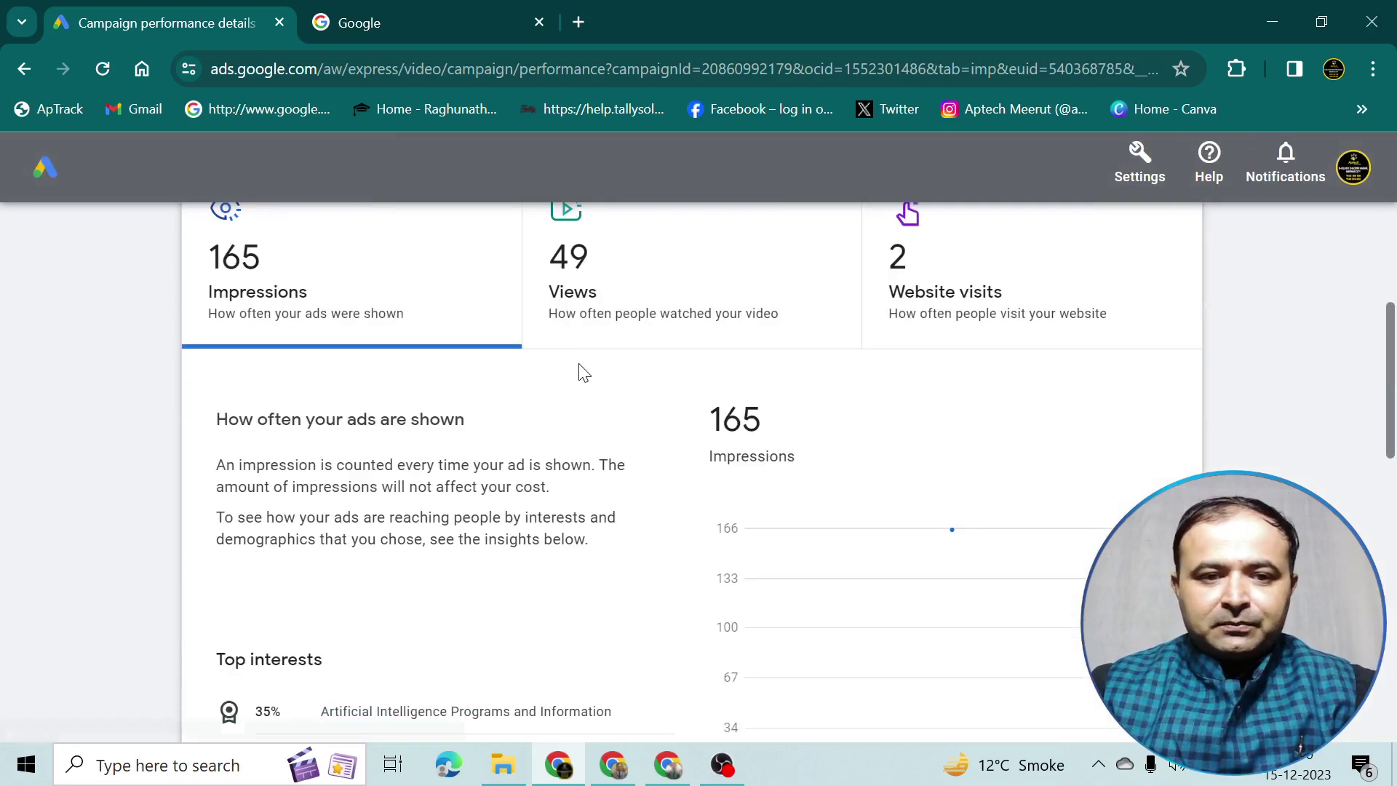
pyautogui.scroll(5, 528, 343)
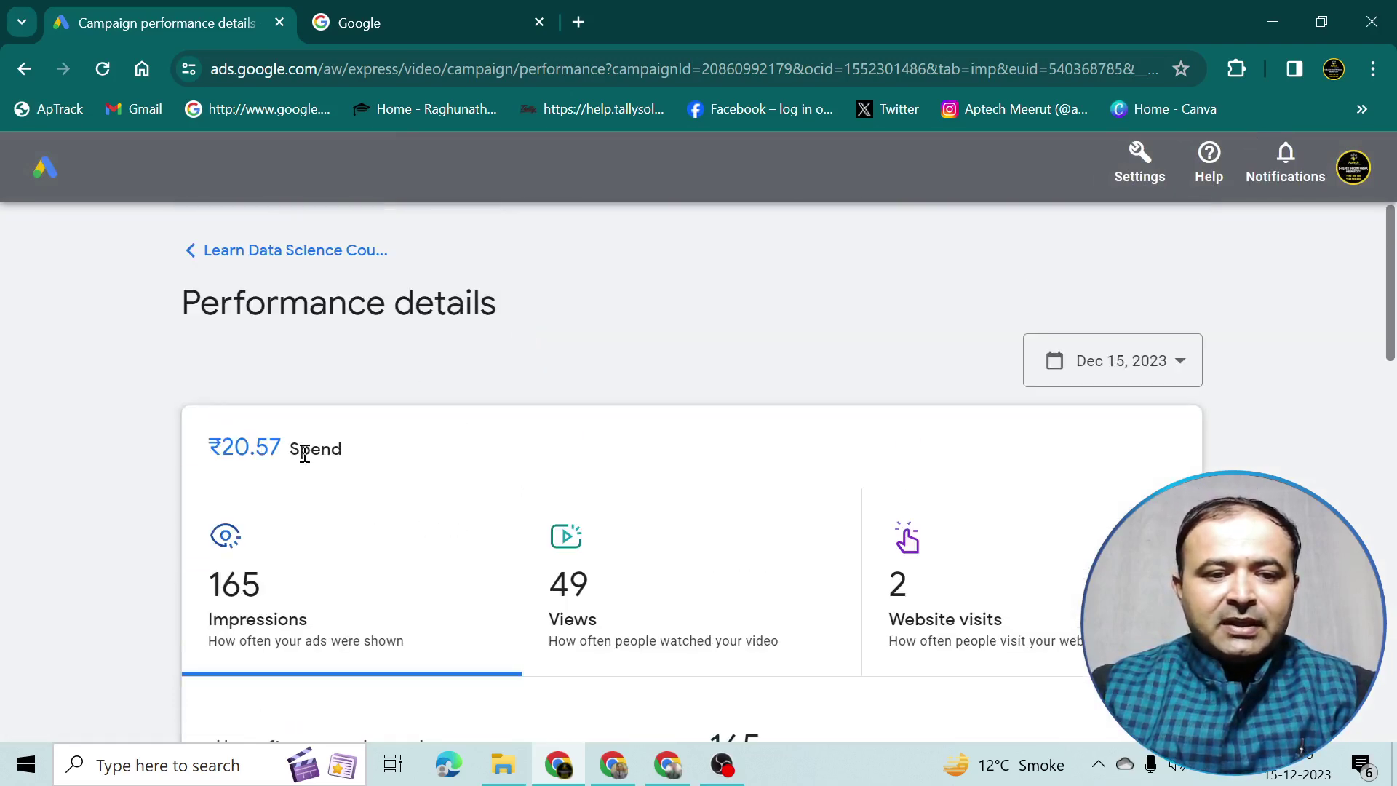
pyautogui.click(1102, 368)
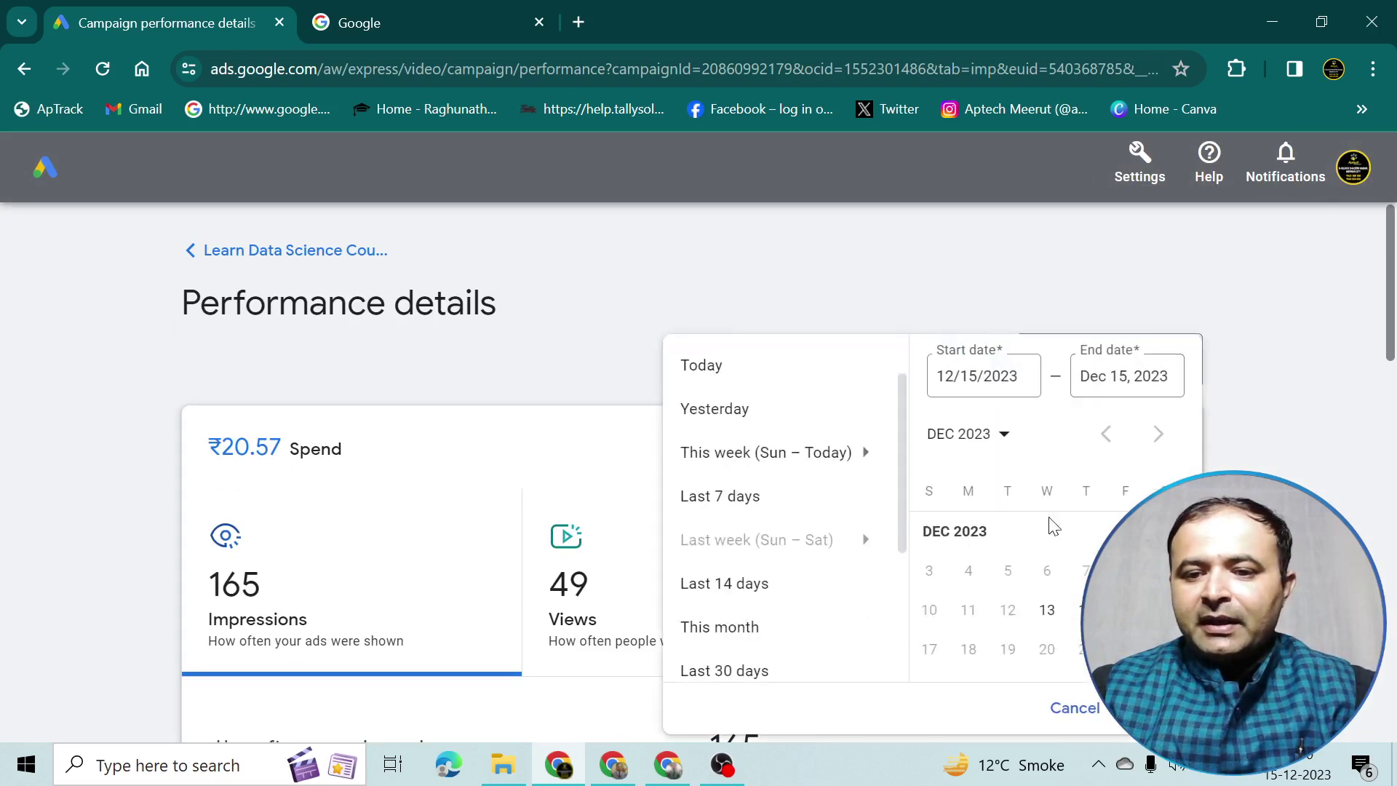
pyautogui.click(1081, 610)
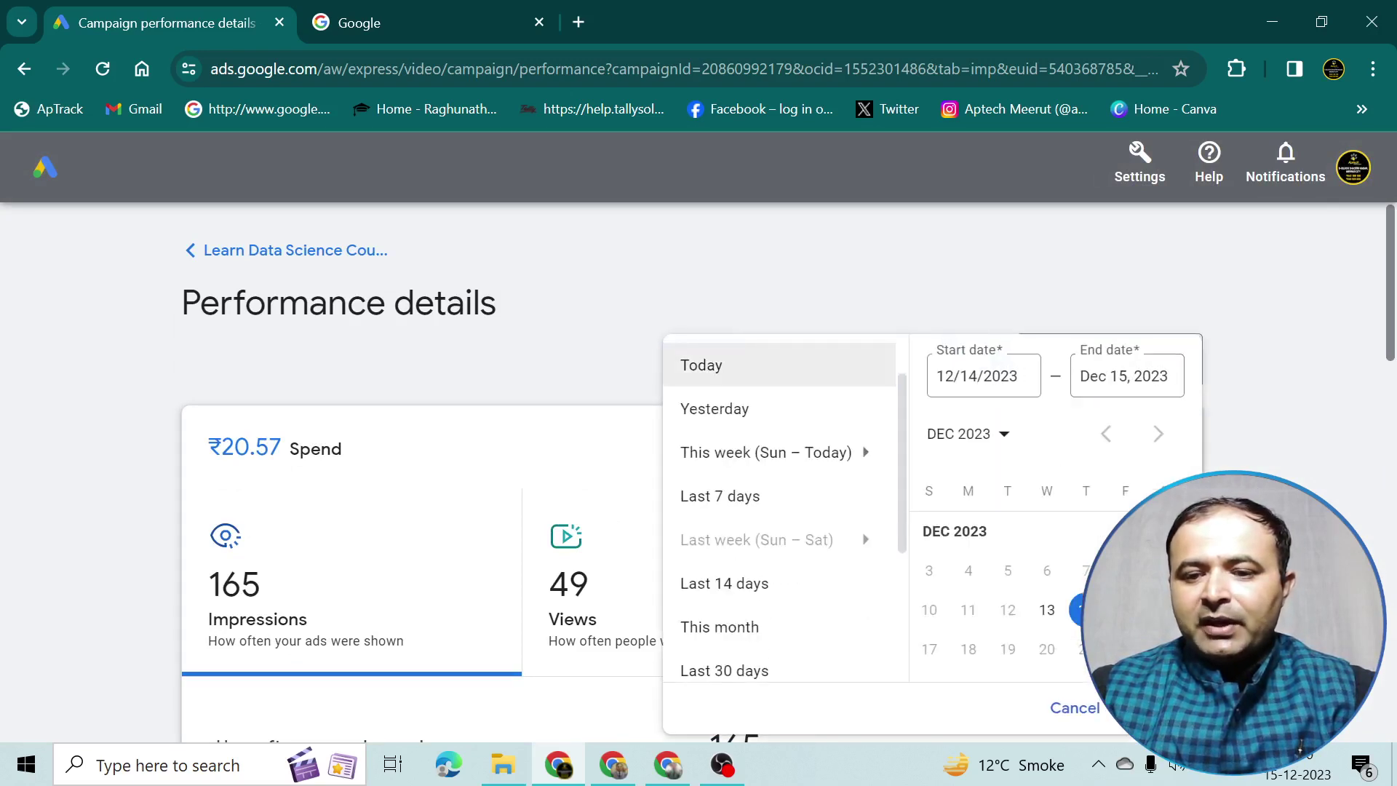
pyautogui.click(1126, 610)
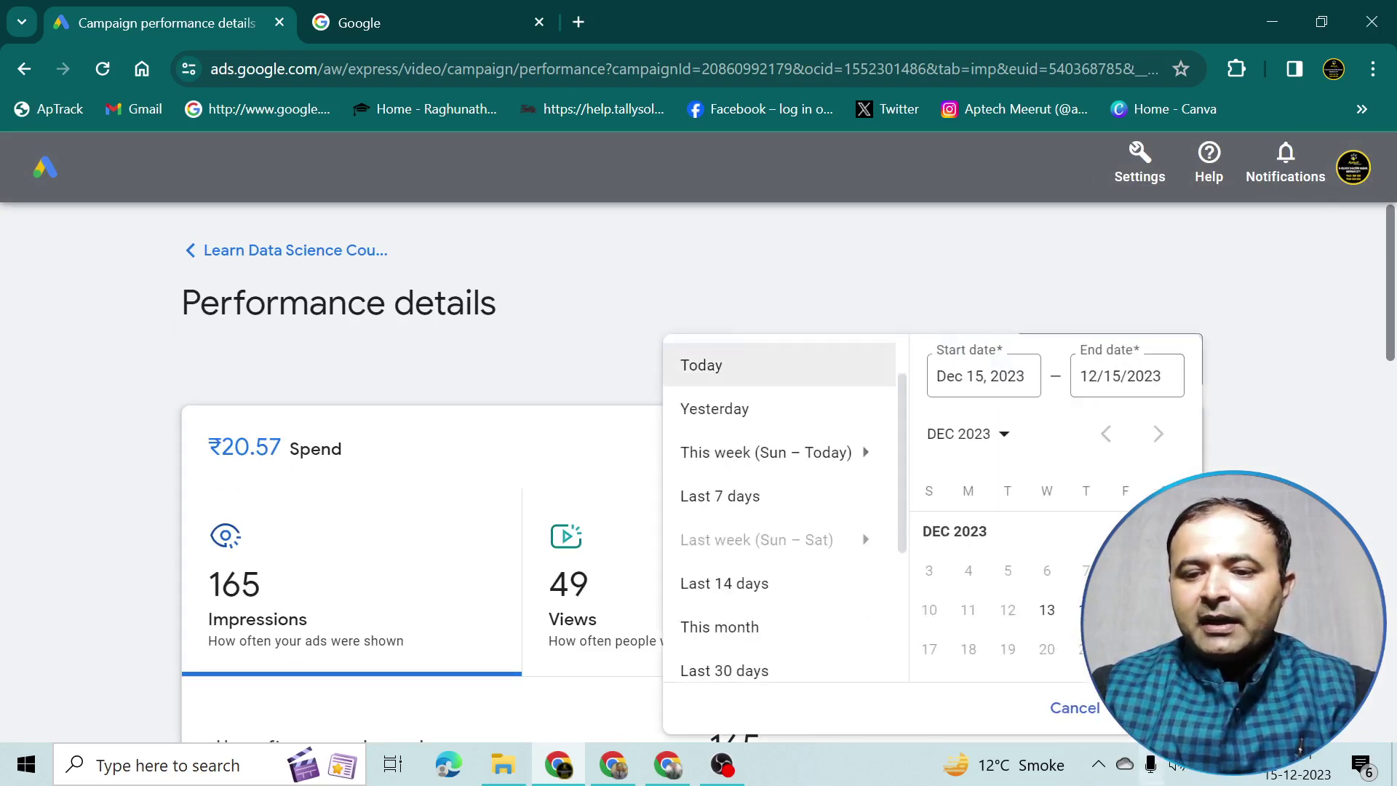
pyautogui.click(1154, 708)
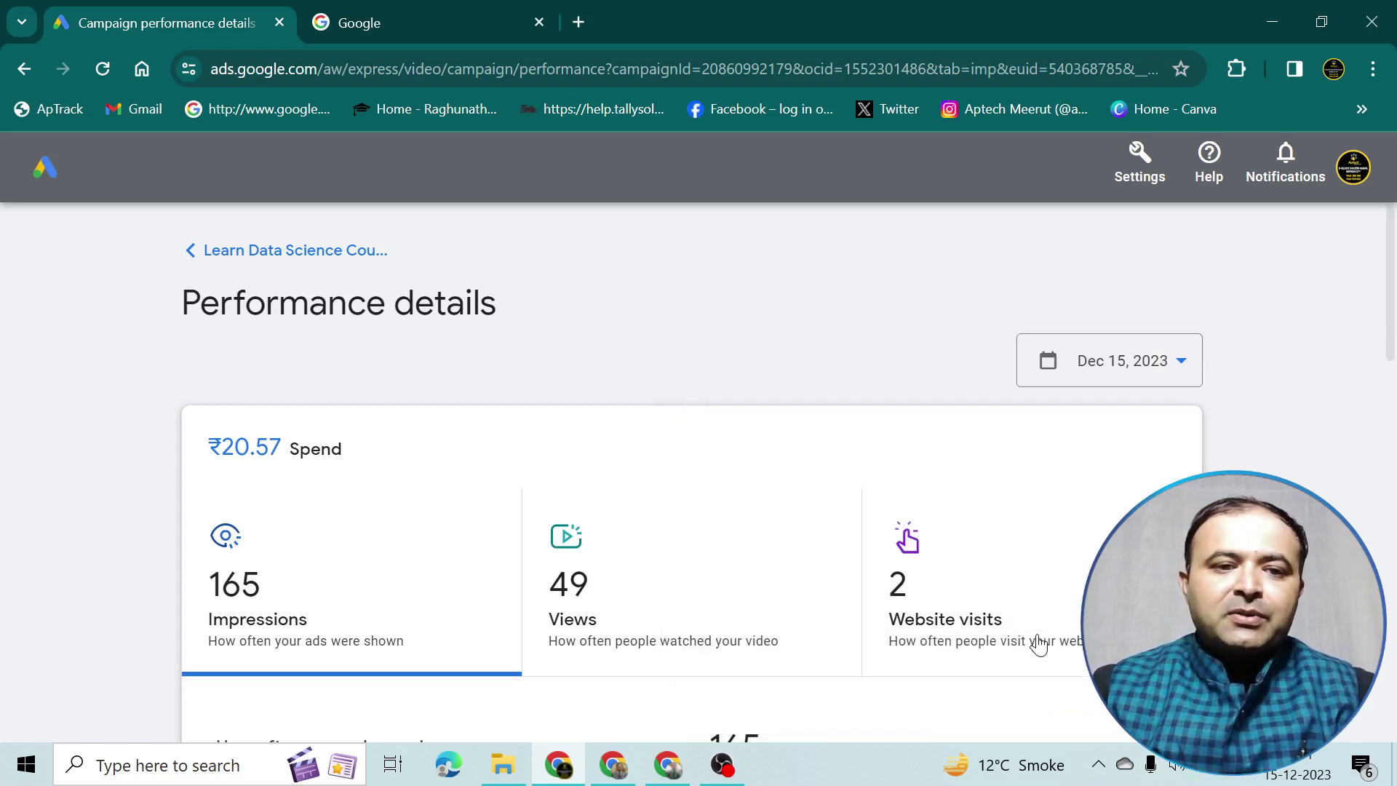
# - Return to the data science campaign's overview and examine its interests, demographics, ad preview, location, languages, budget and ad schedule
pyautogui.click(266, 255)
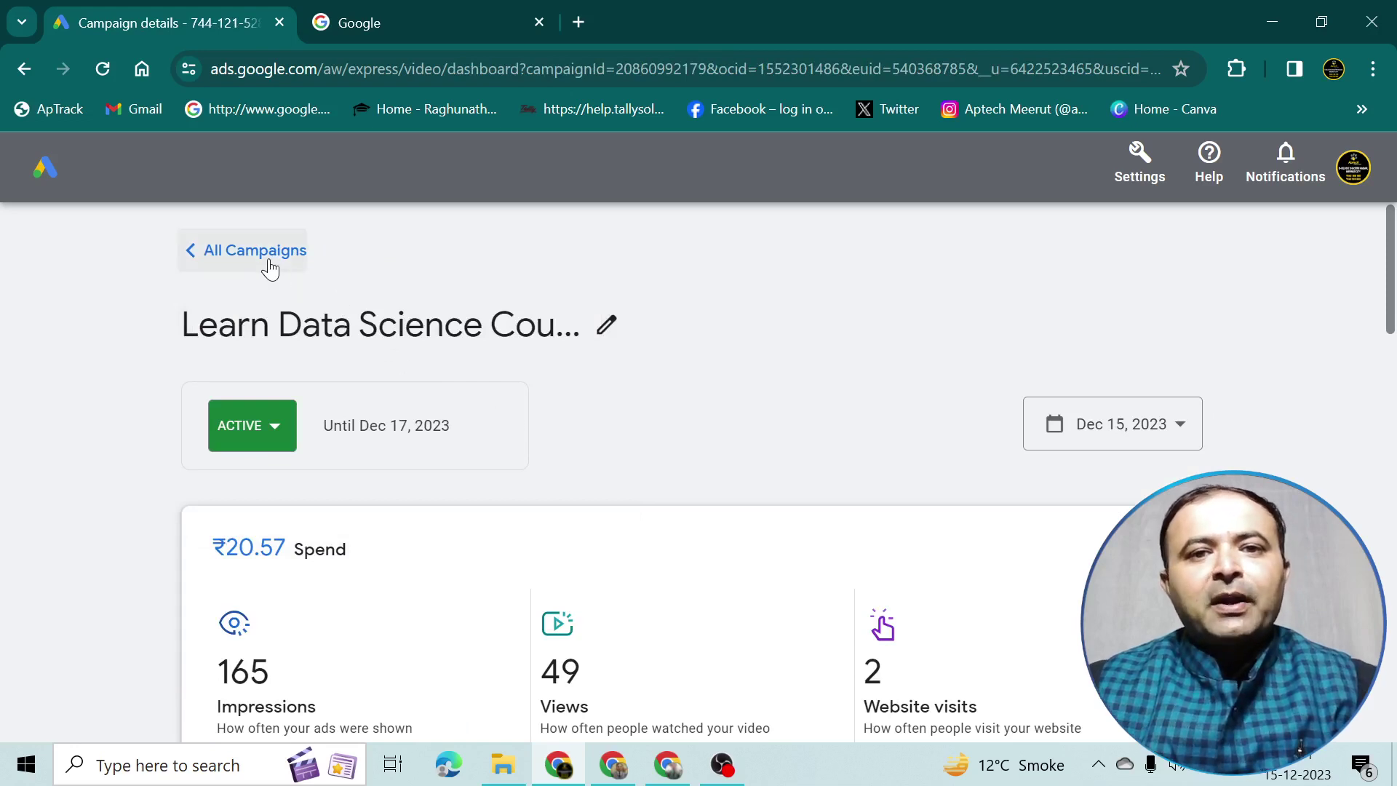
pyautogui.scroll(-2, 510, 377)
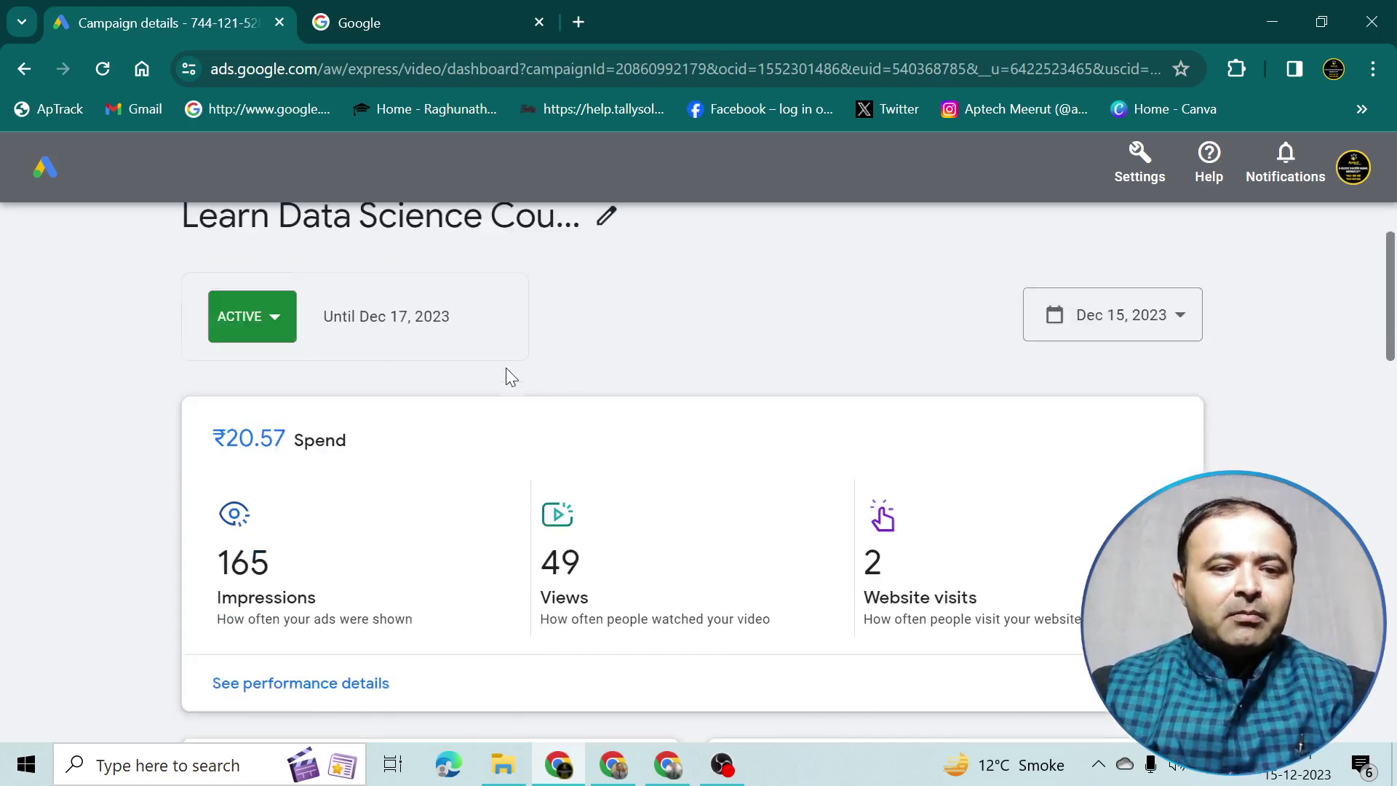
pyautogui.scroll(-3, 509, 377)
pyautogui.scroll(-1, 506, 372)
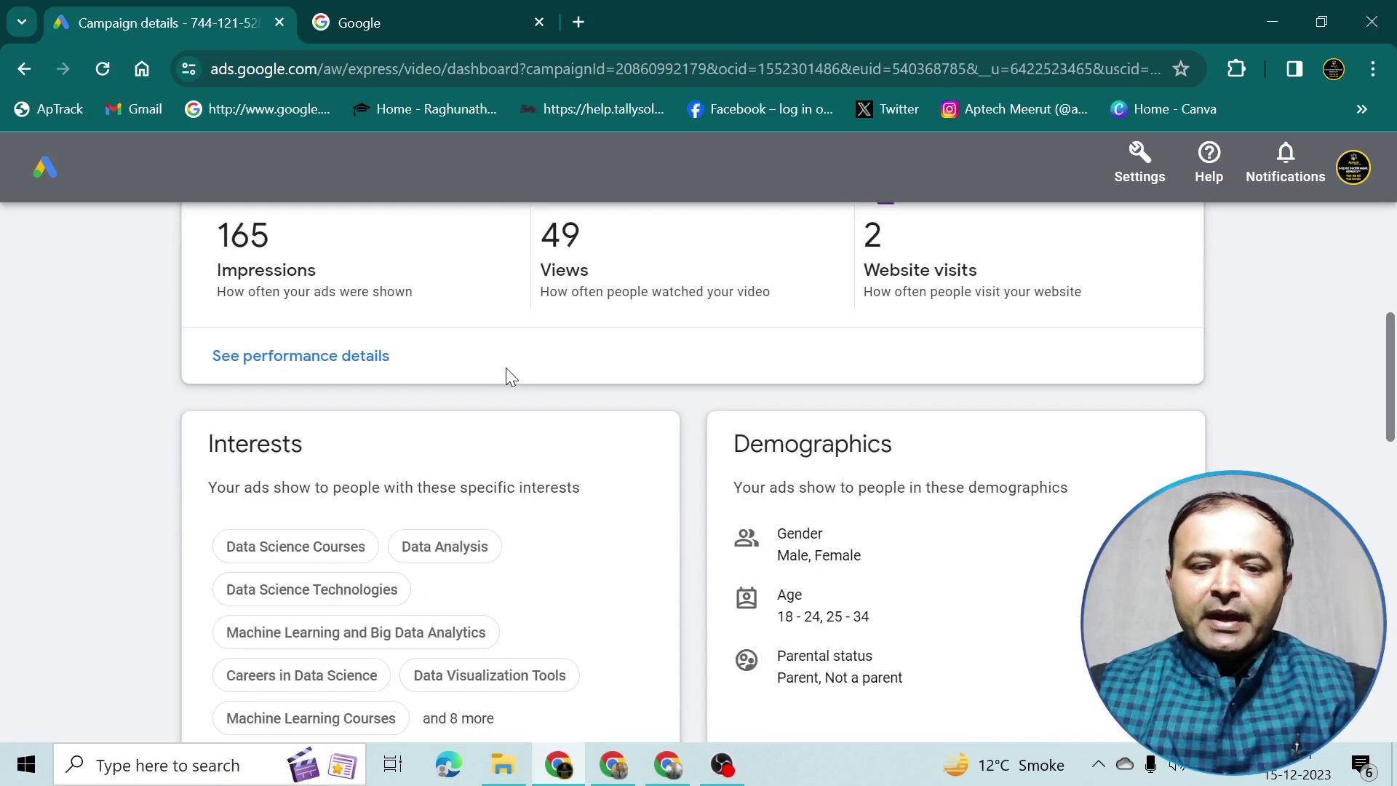
pyautogui.scroll(-1, 506, 371)
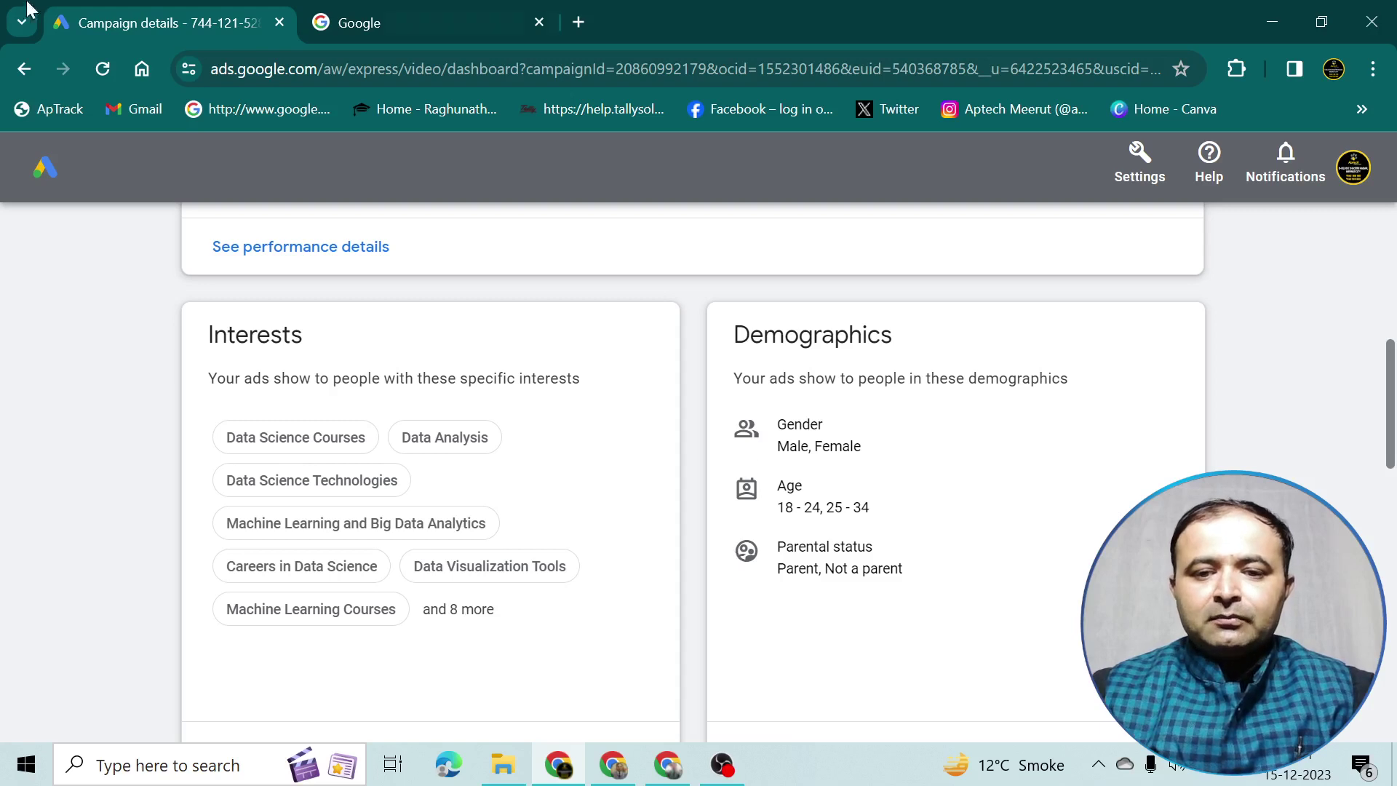
pyautogui.scroll(-3, 894, 410)
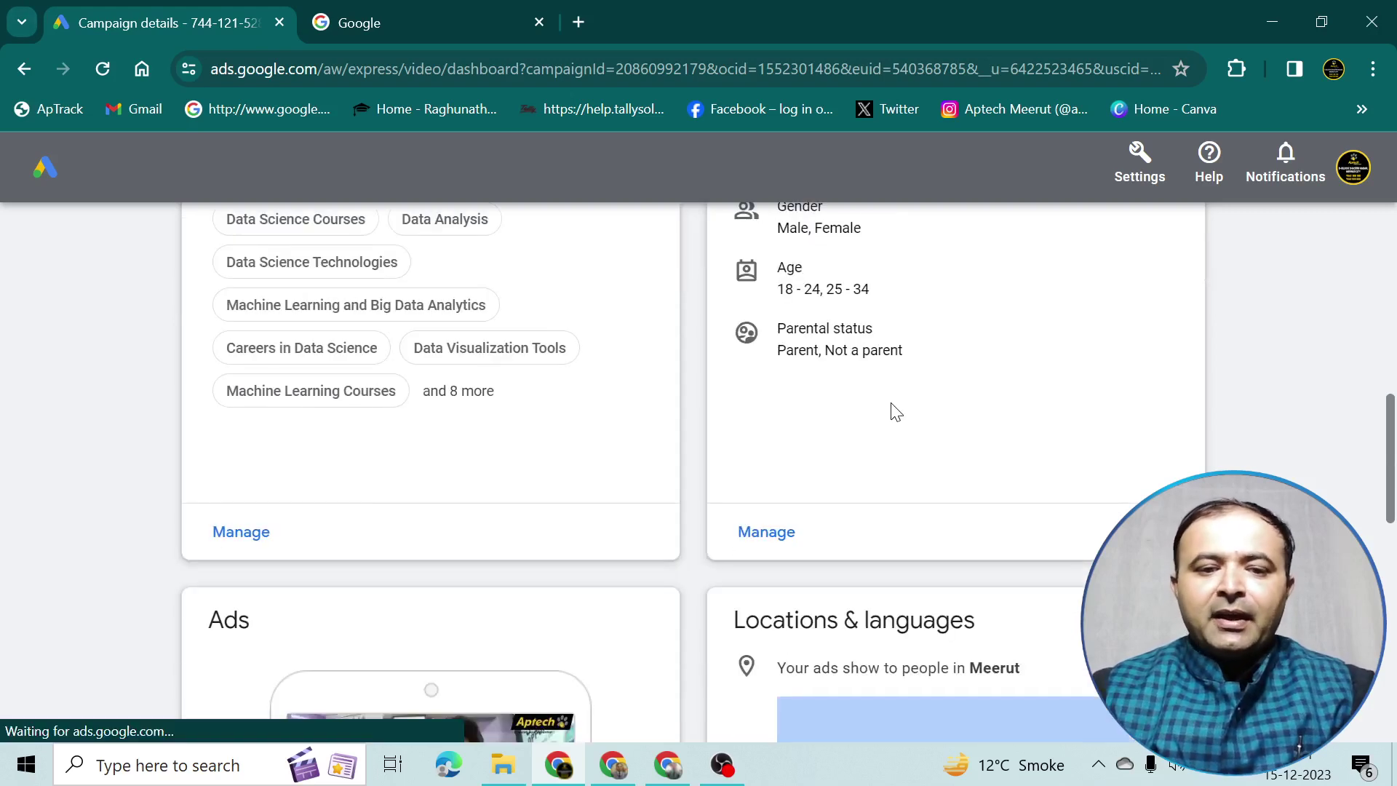
pyautogui.scroll(1, 705, 474)
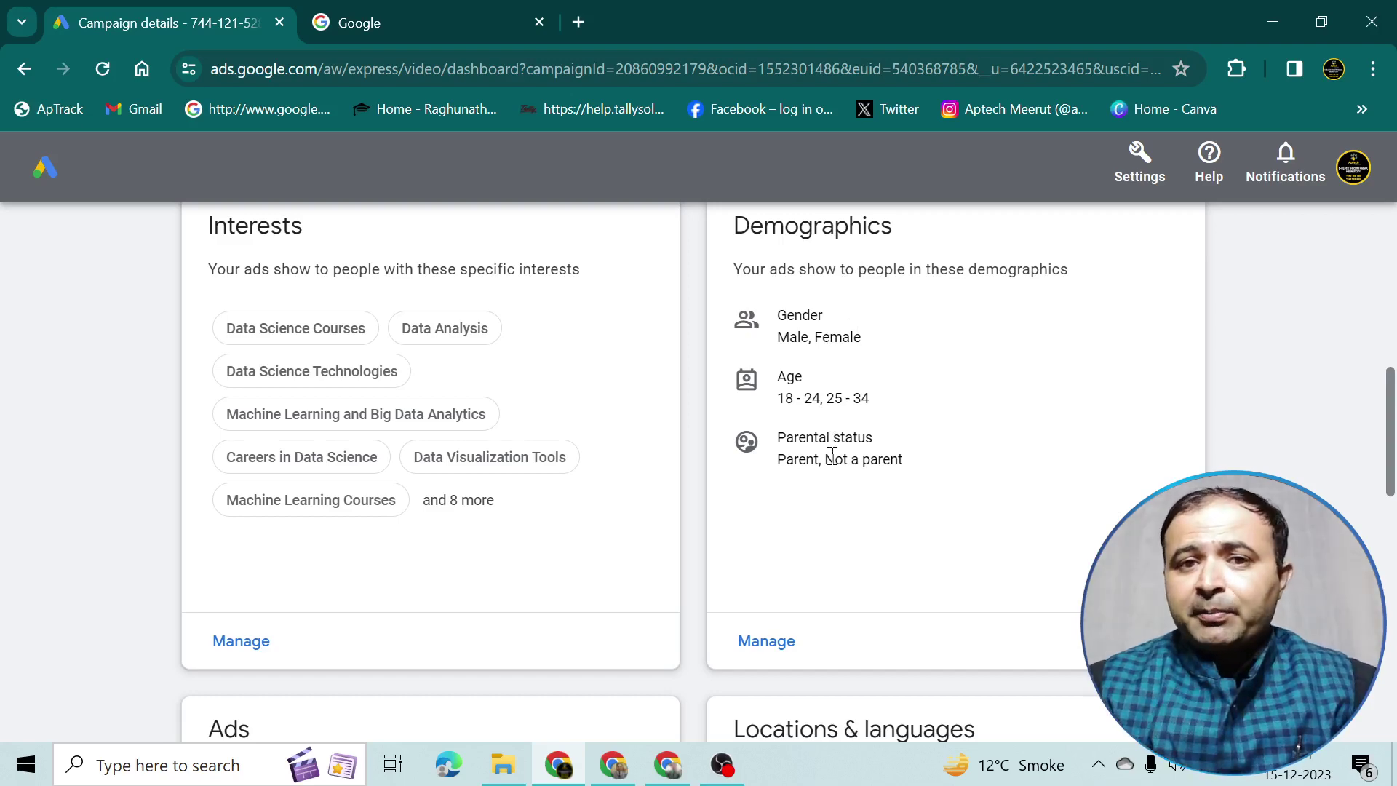
pyautogui.scroll(-8, 831, 453)
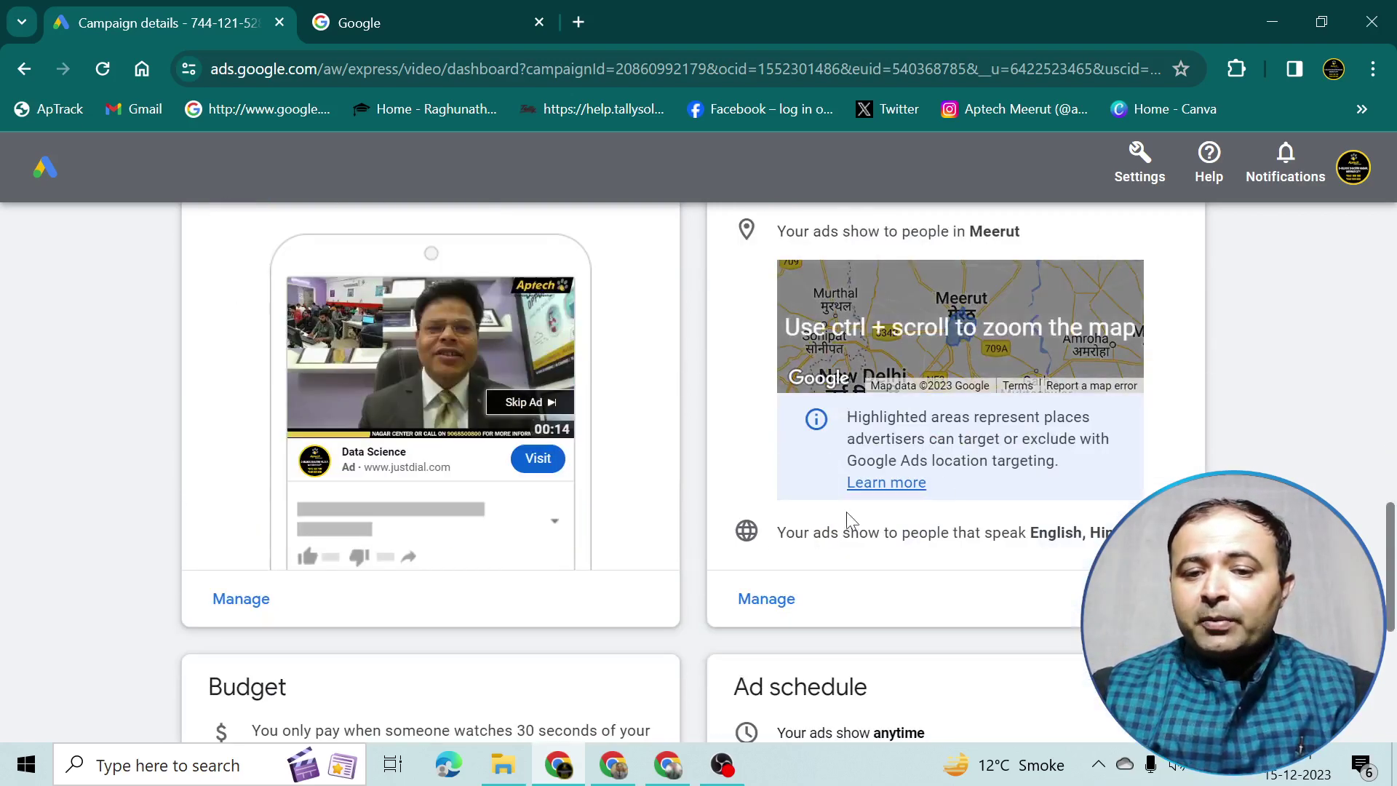
pyautogui.scroll(-2, 499, 500)
pyautogui.scroll(-2, 241, 495)
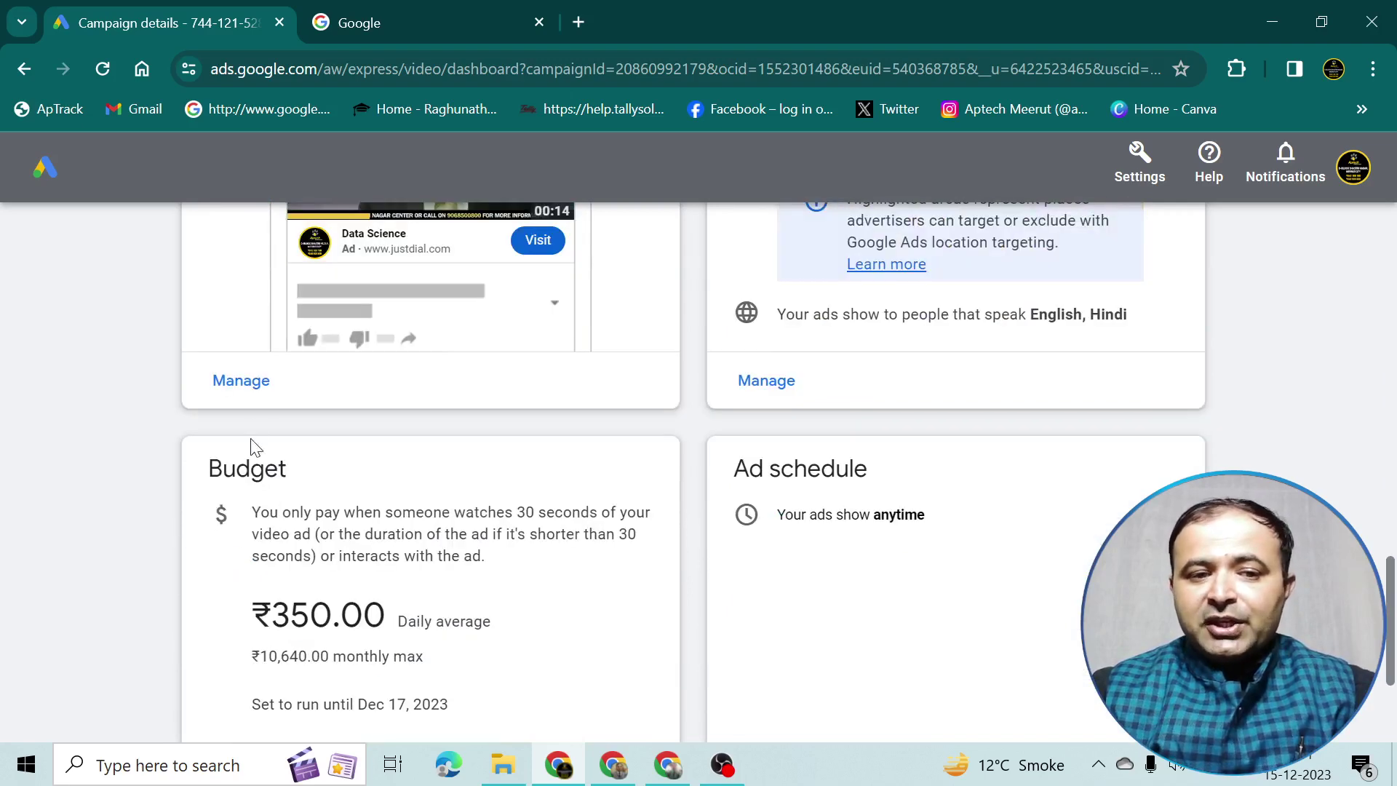
# - Open the campaign's locations and languages settings, check the map area and customer languages, and leave without changes
pyautogui.click(767, 382)
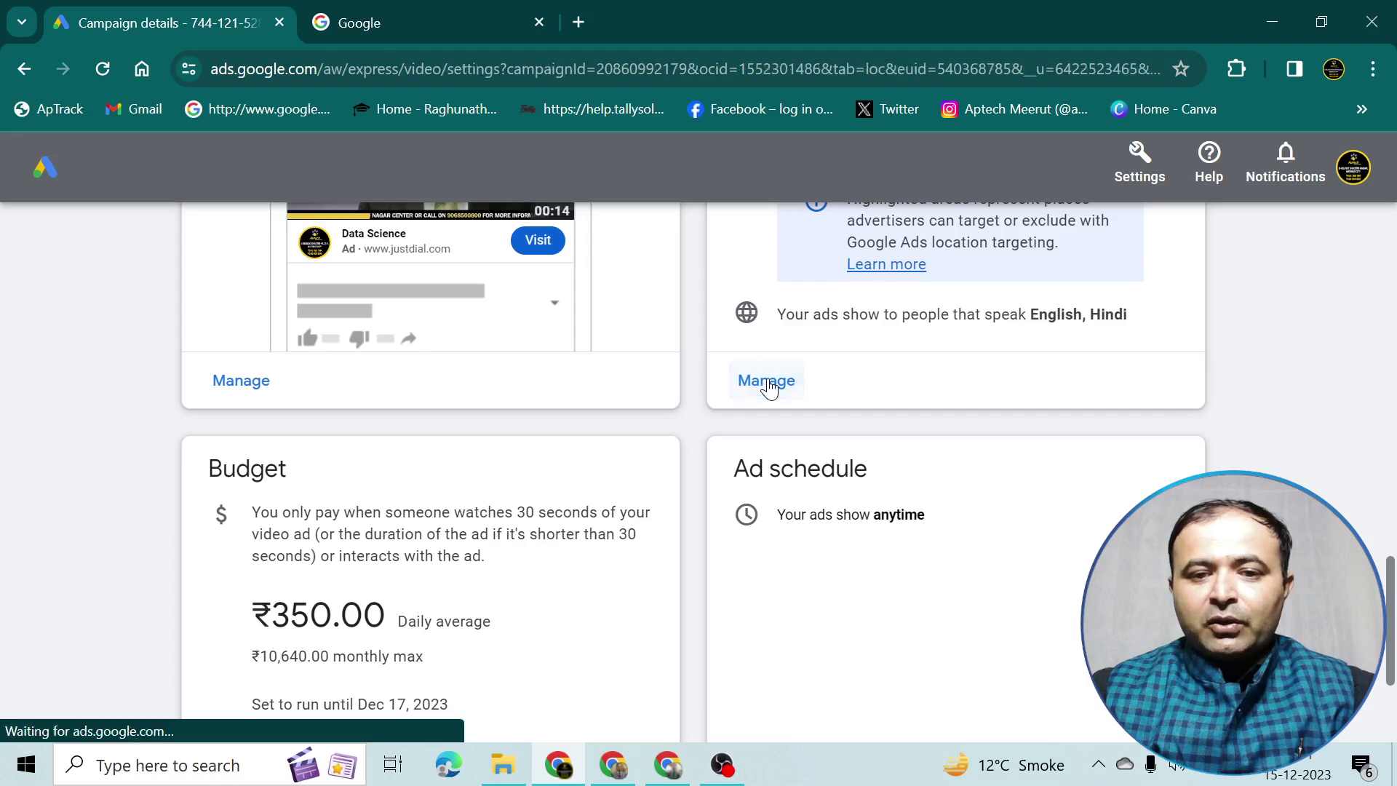
pyautogui.scroll(-1, 582, 437)
pyautogui.scroll(-4, 435, 436)
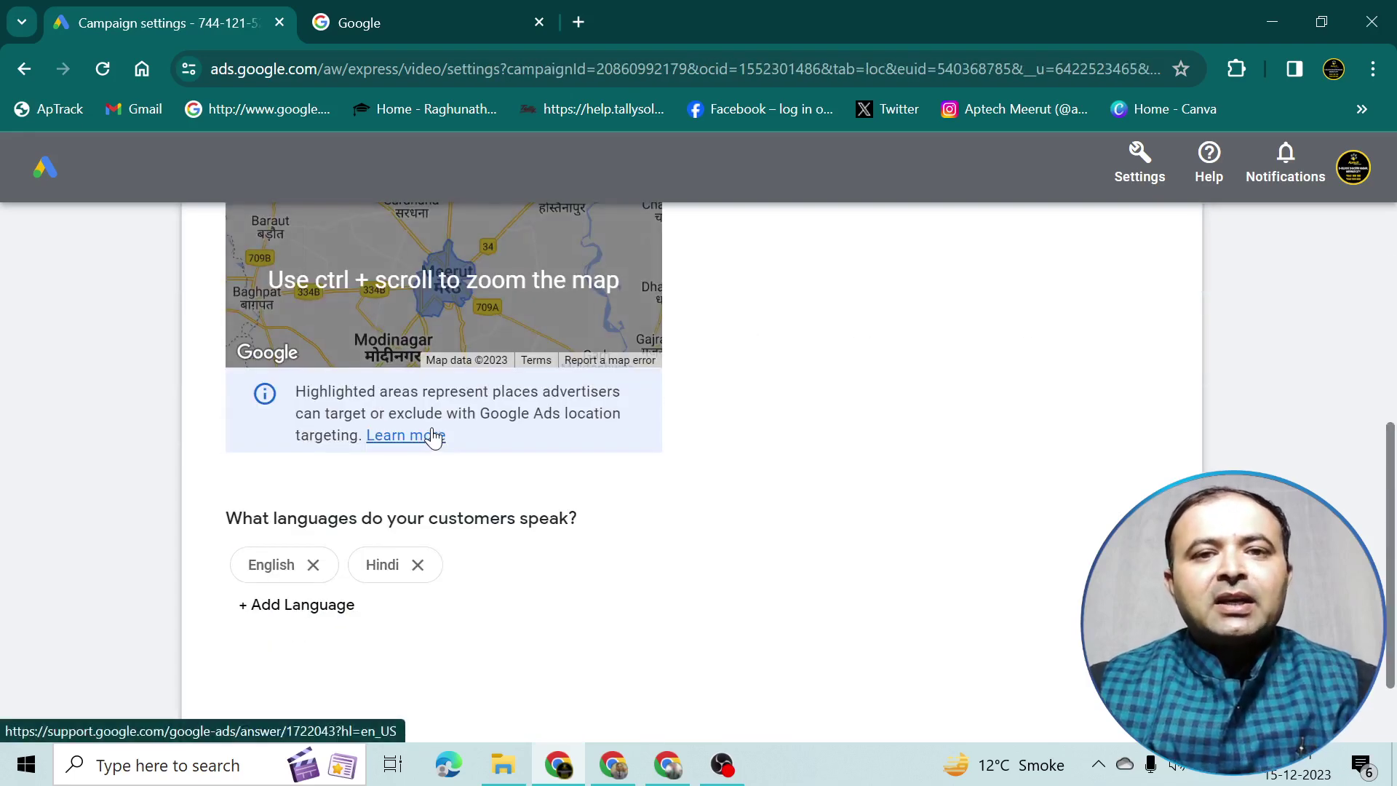
pyautogui.scroll(-2, 435, 435)
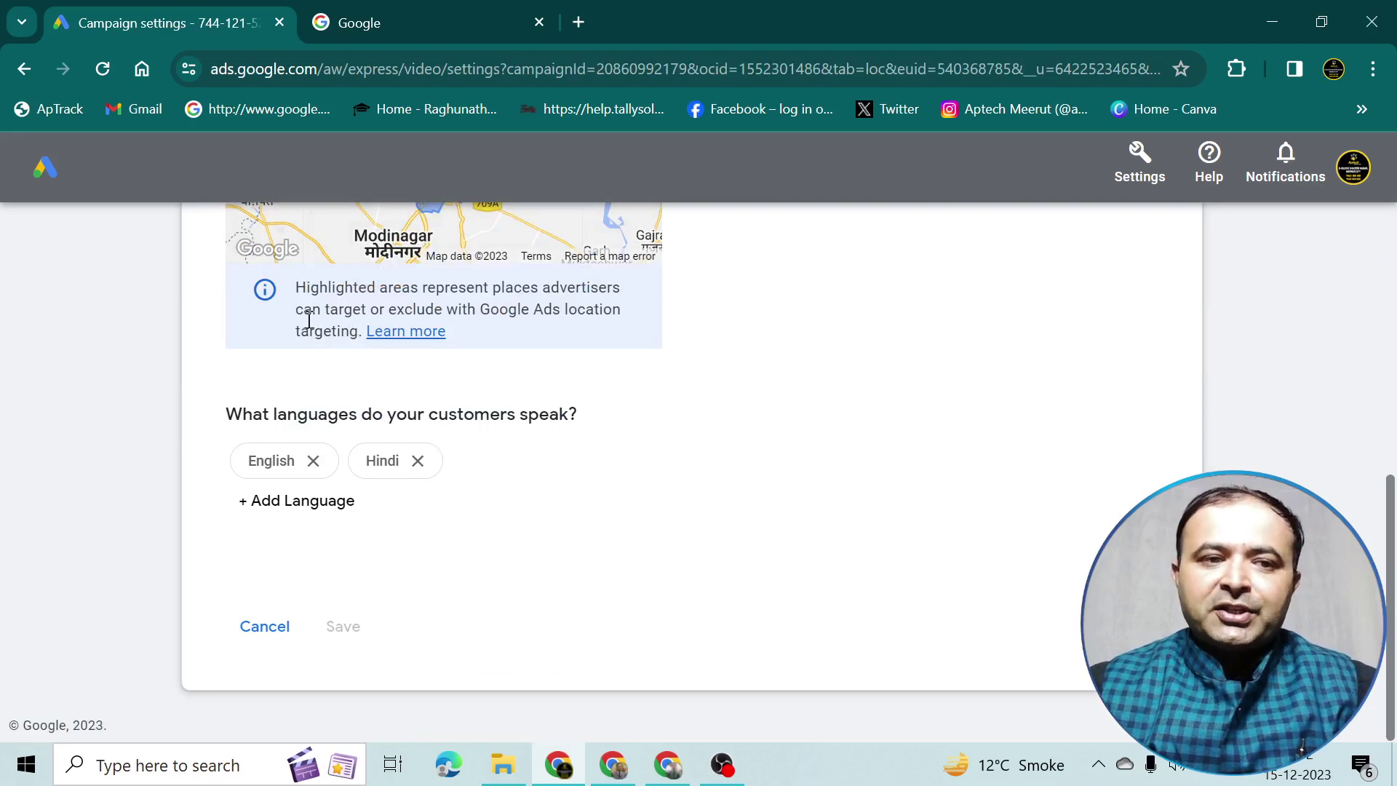
pyautogui.click(282, 632)
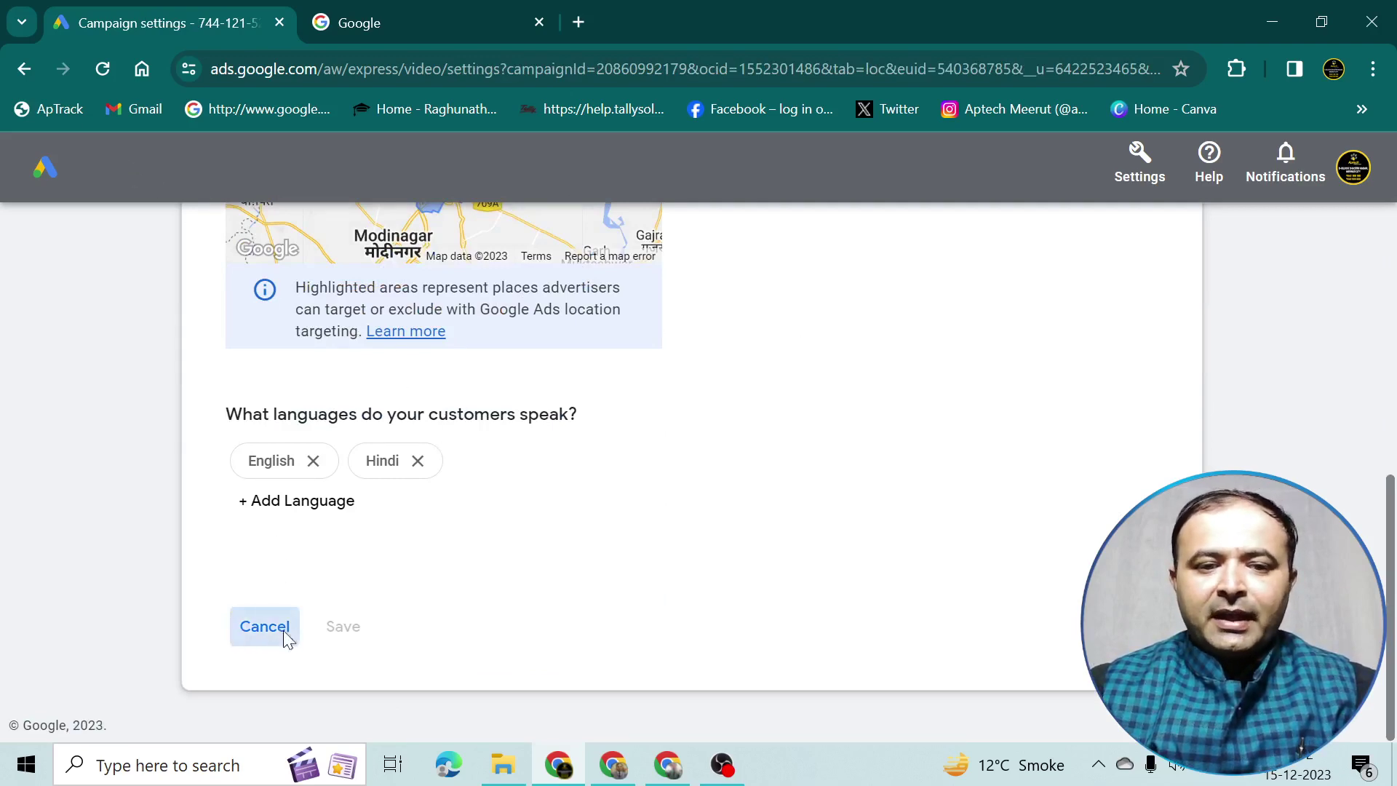
# - Open the campaign's budget settings, check the daily budget and run duration, and leave without changes
pyautogui.scroll(-15, 565, 535)
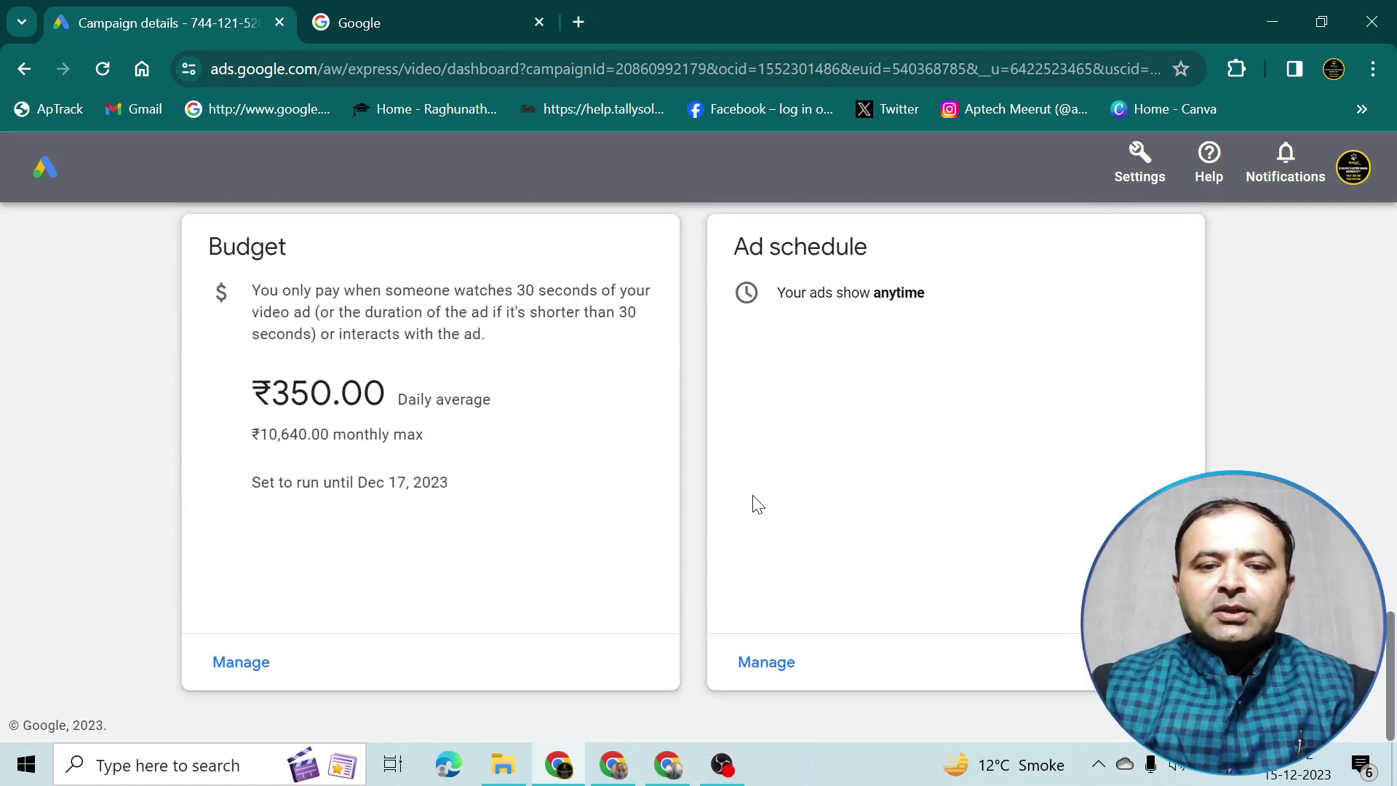
pyautogui.click(247, 662)
pyautogui.scroll(-4, 480, 615)
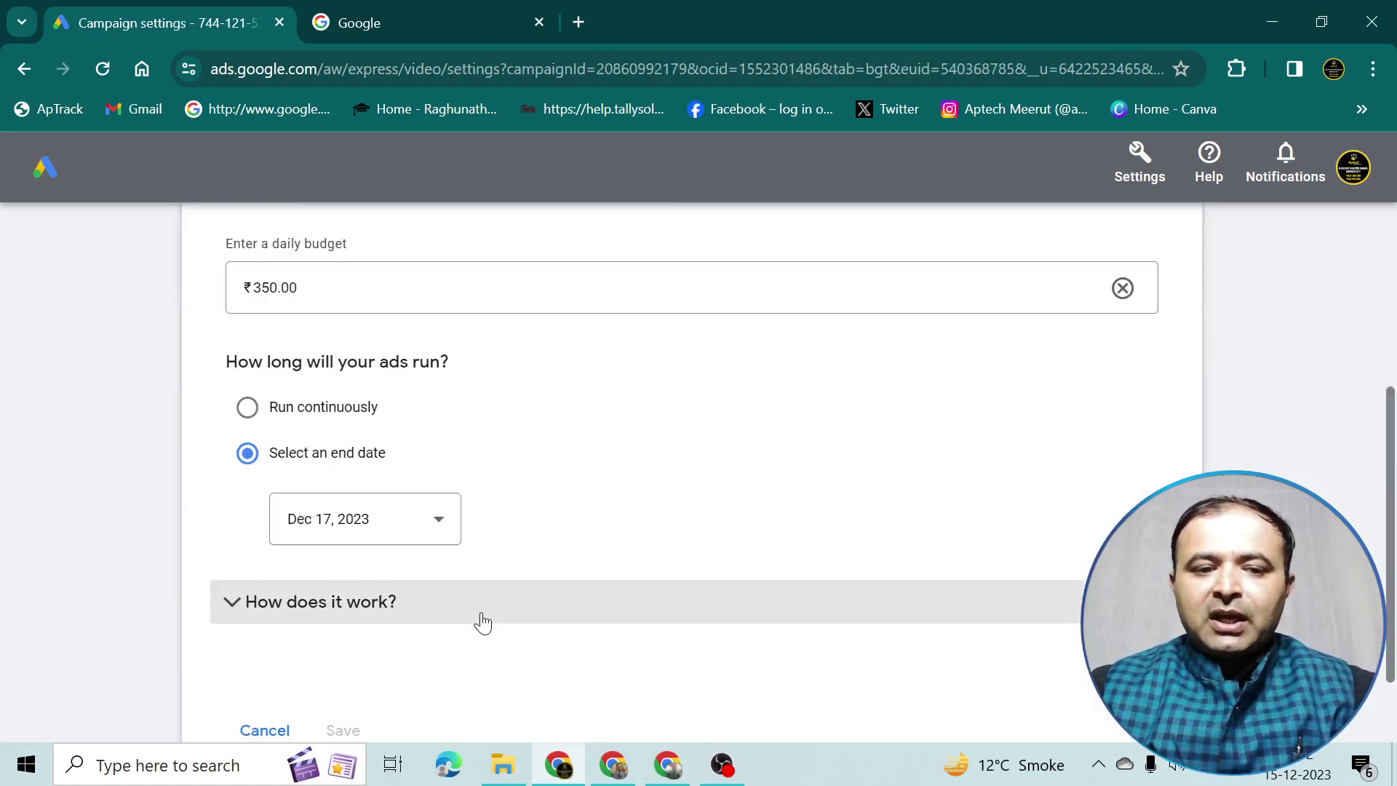
pyautogui.scroll(-2, 482, 622)
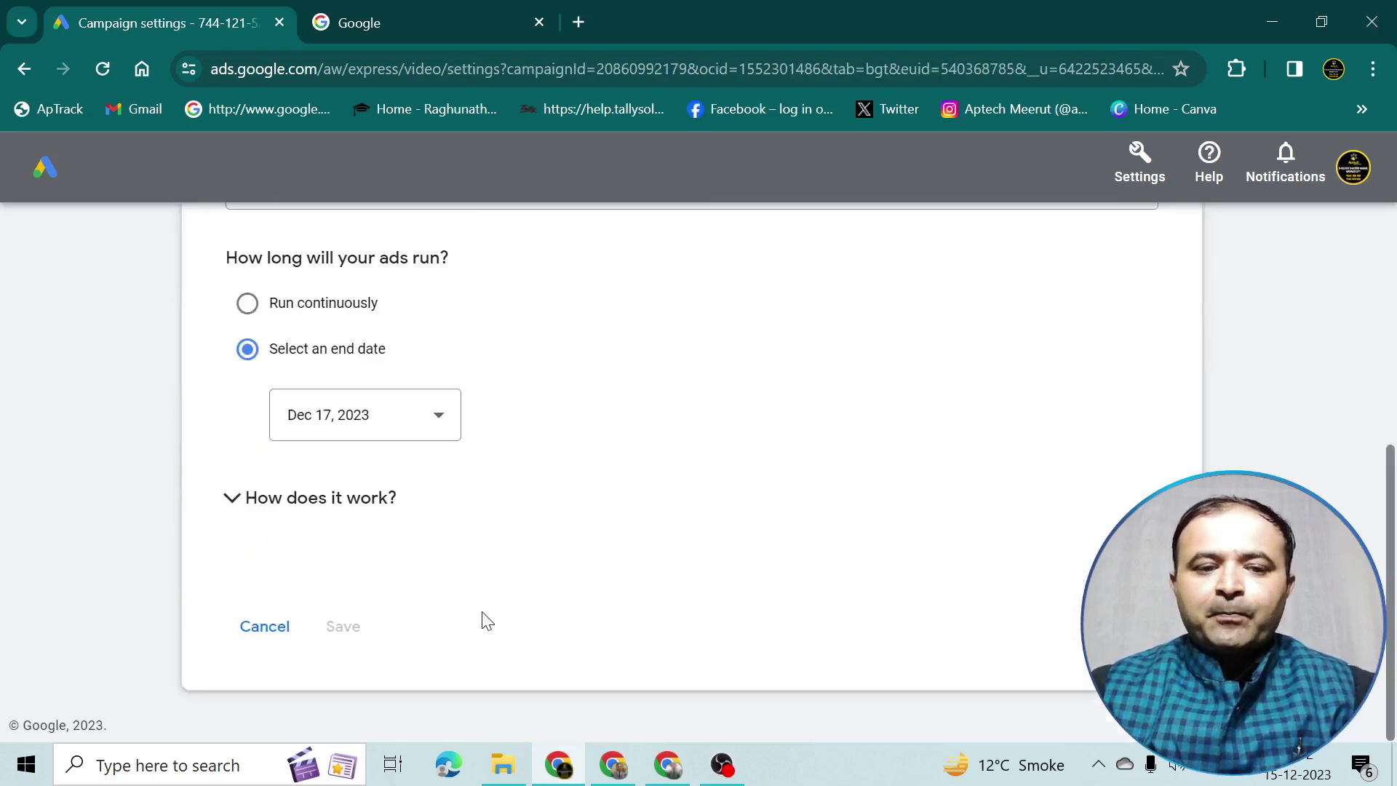
pyautogui.click(281, 627)
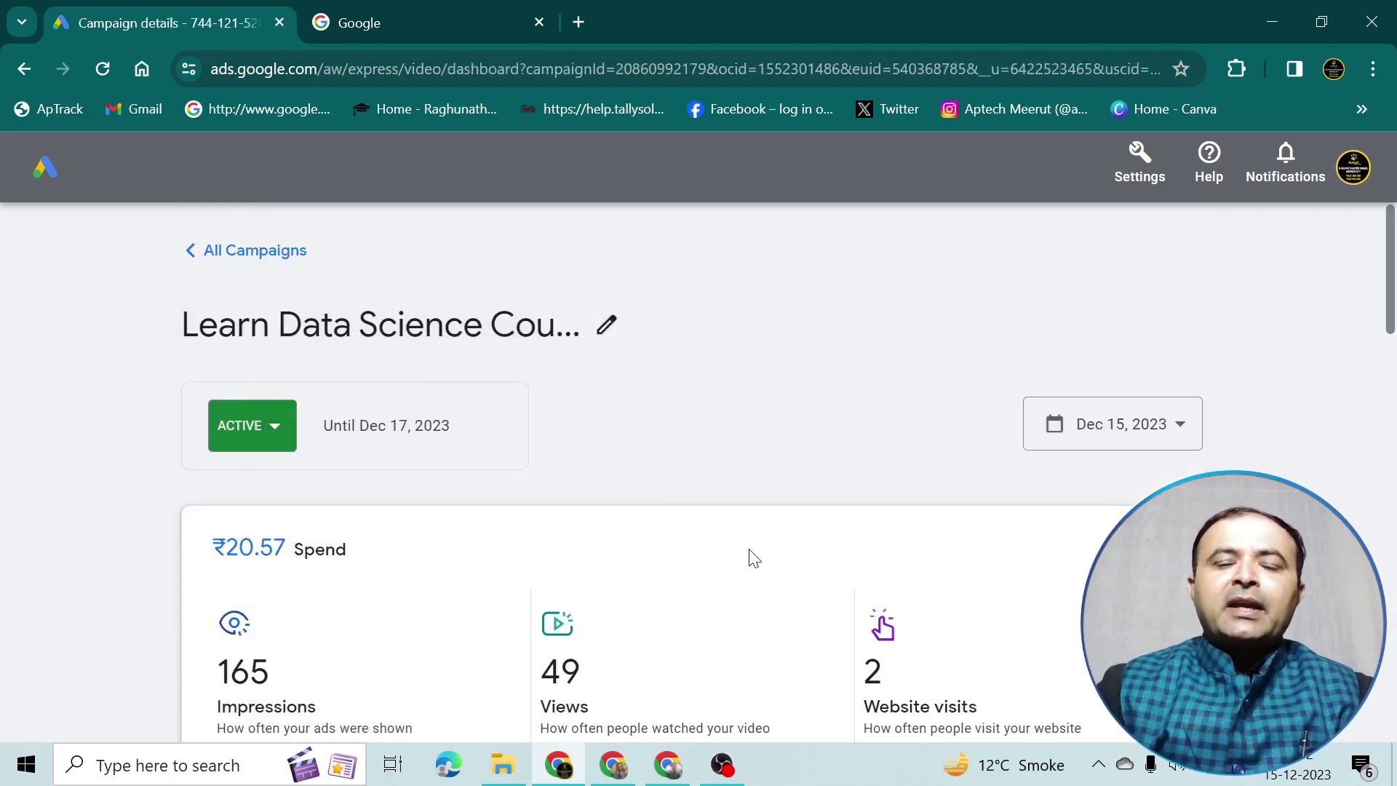
# - Open the account's billing and payments summary and check the available funds, last payment and current month's payments
pyautogui.scroll(-4, 754, 559)
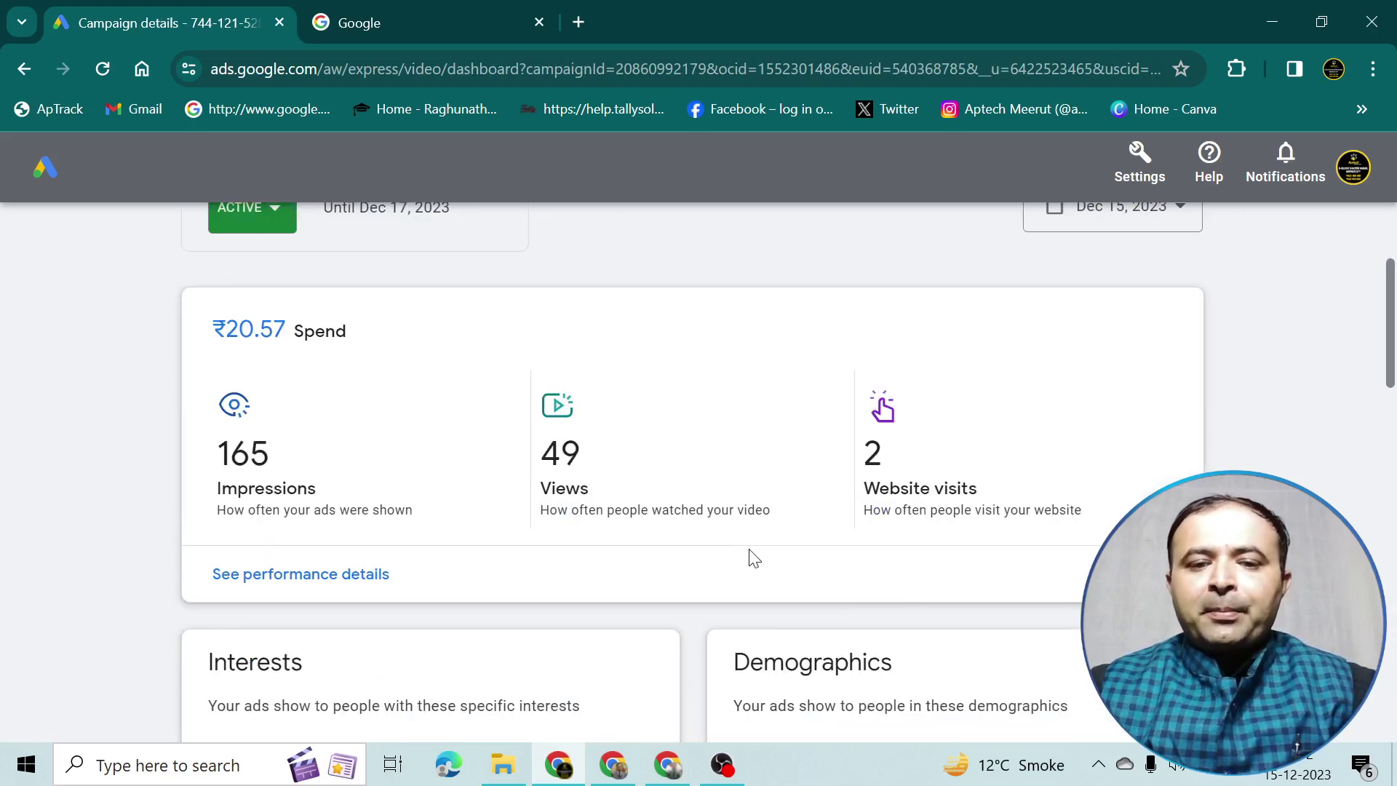
pyautogui.scroll(-1, 751, 551)
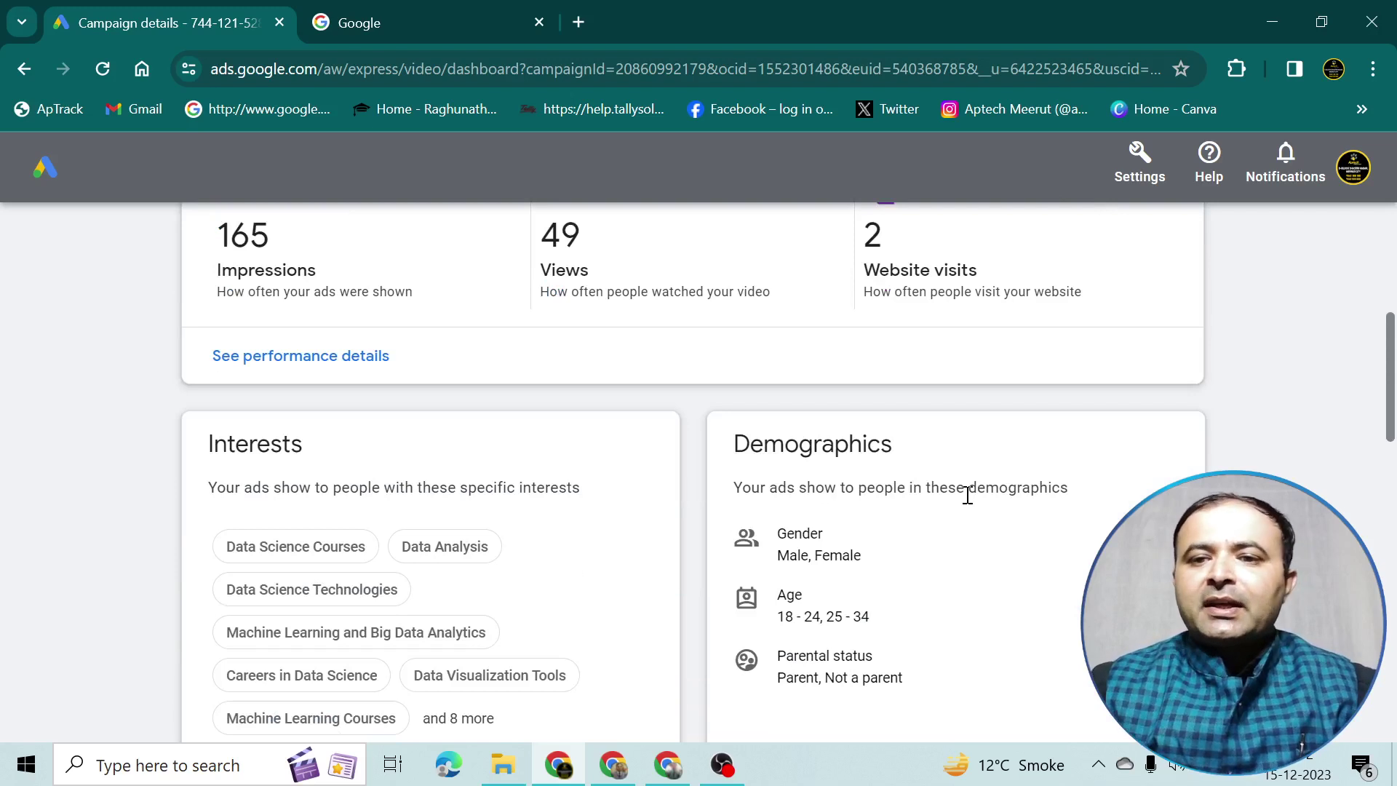
pyautogui.click(1139, 181)
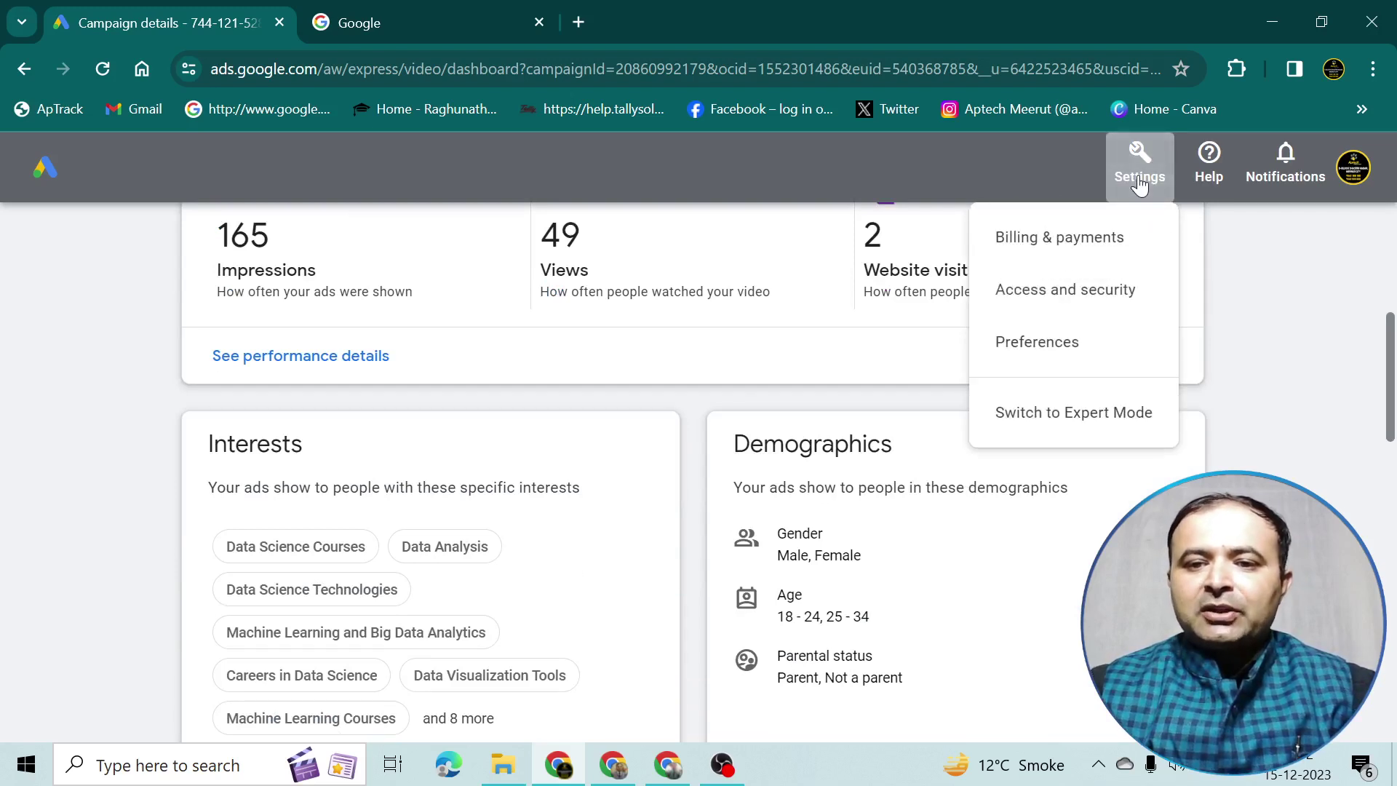
pyautogui.click(1119, 252)
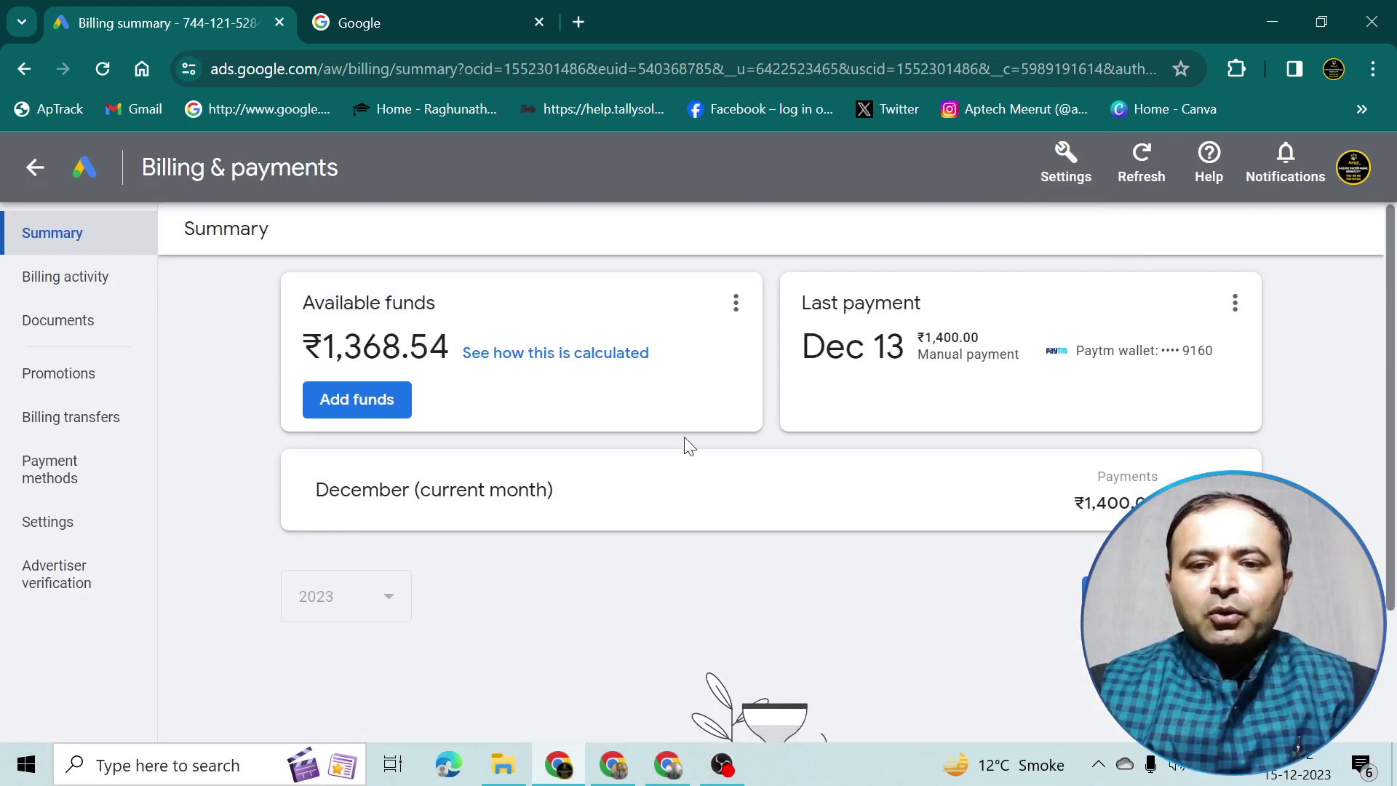
pyautogui.scroll(-1, 1114, 375)
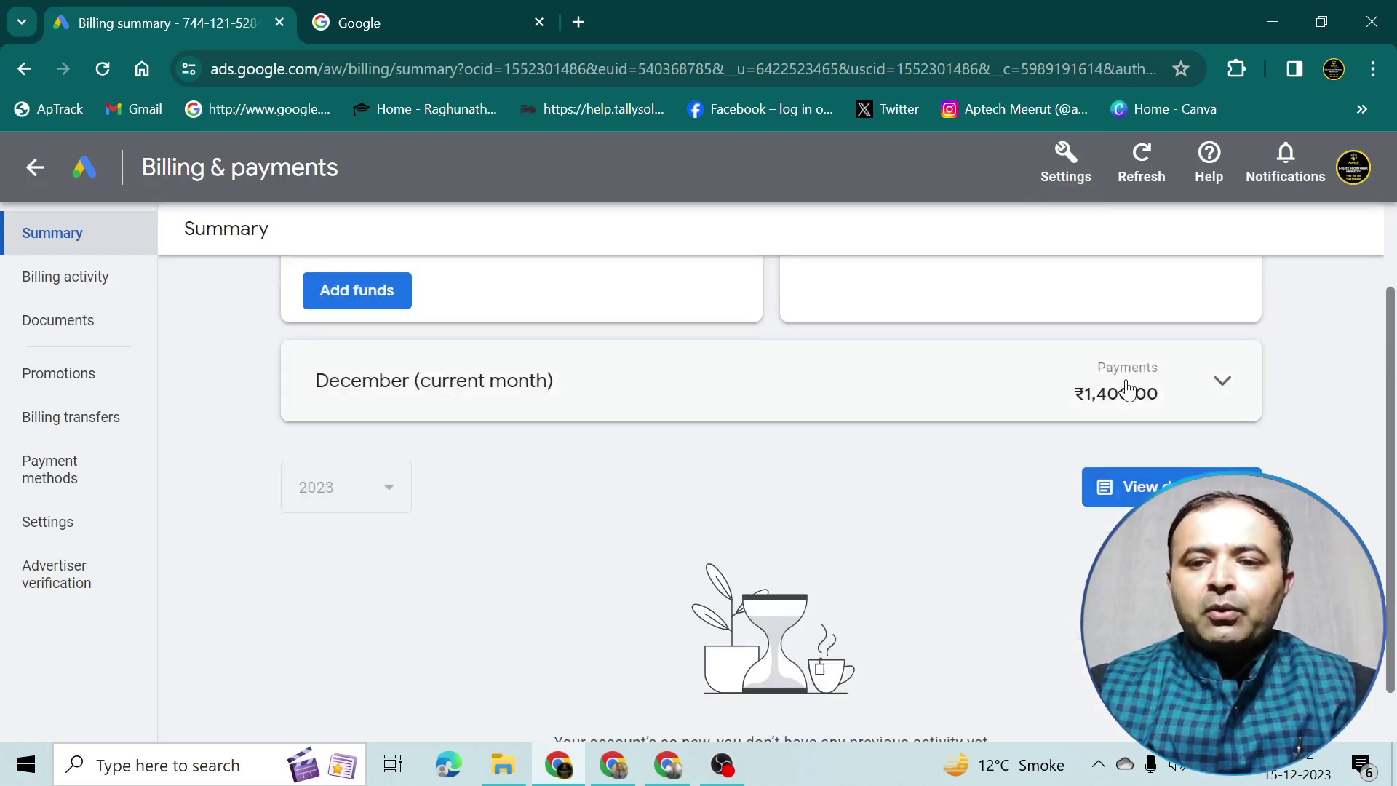
pyautogui.scroll(1, 816, 470)
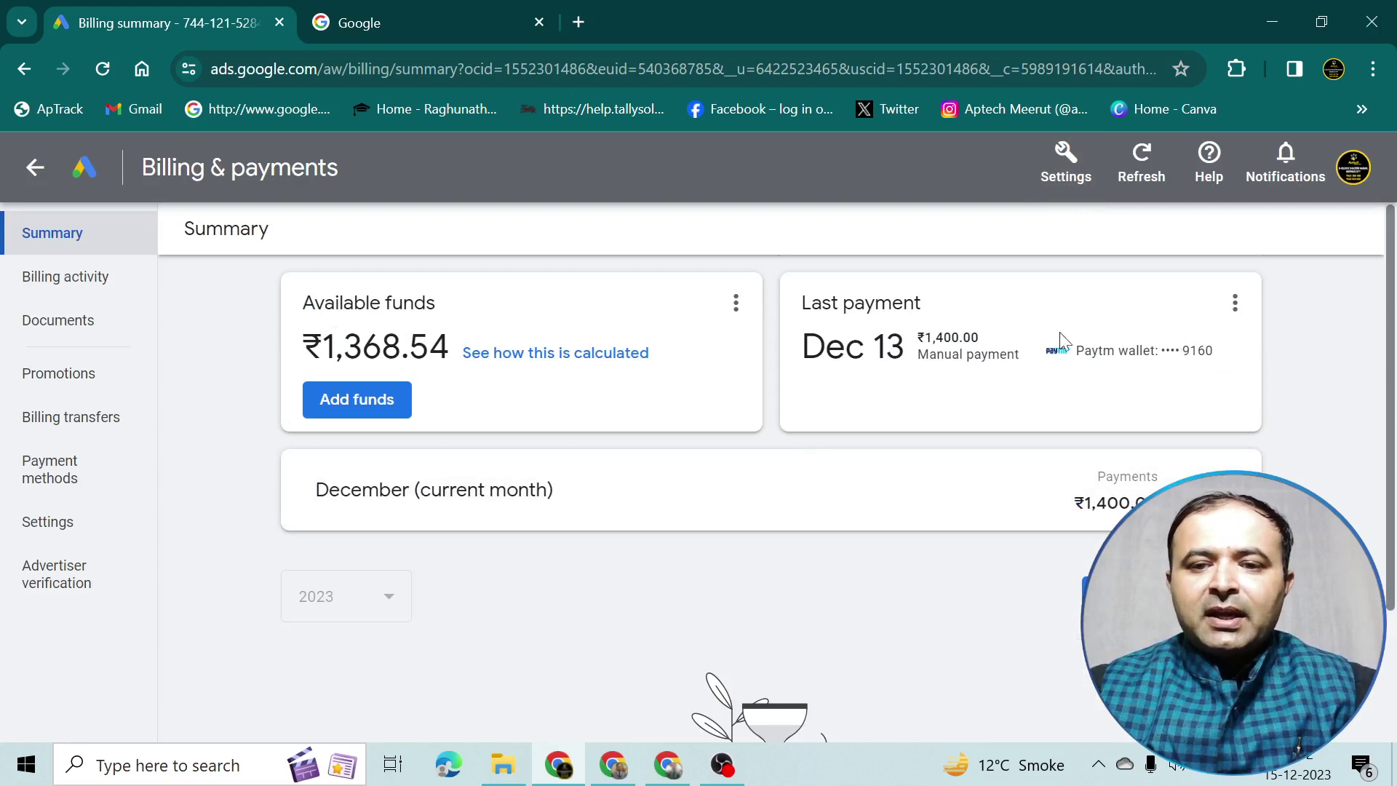
# - Highlight the last payment's amount and the Paytm wallet payment method, and clear each selection
pyautogui.moveTo(925, 337); pyautogui.dragTo(959, 341)
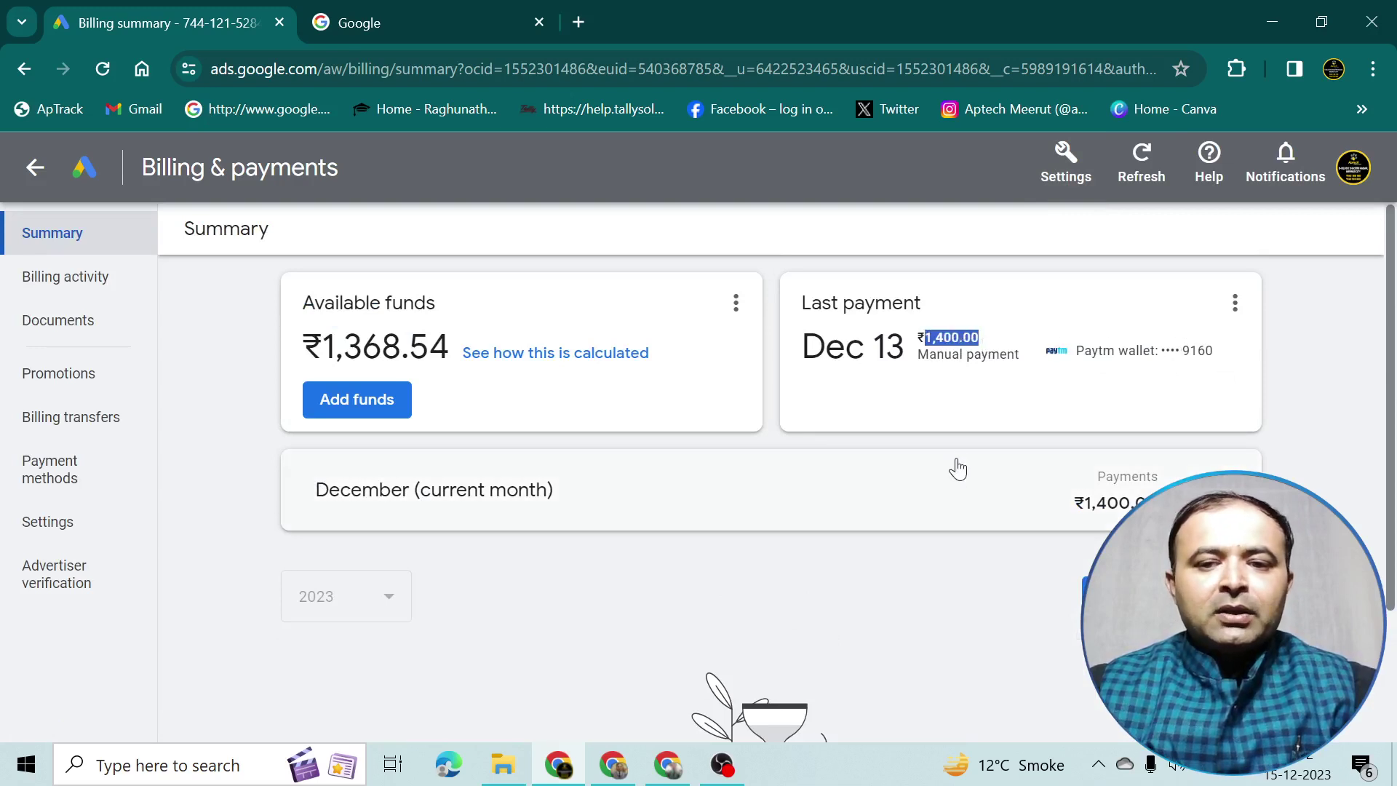
pyautogui.click(1310, 368)
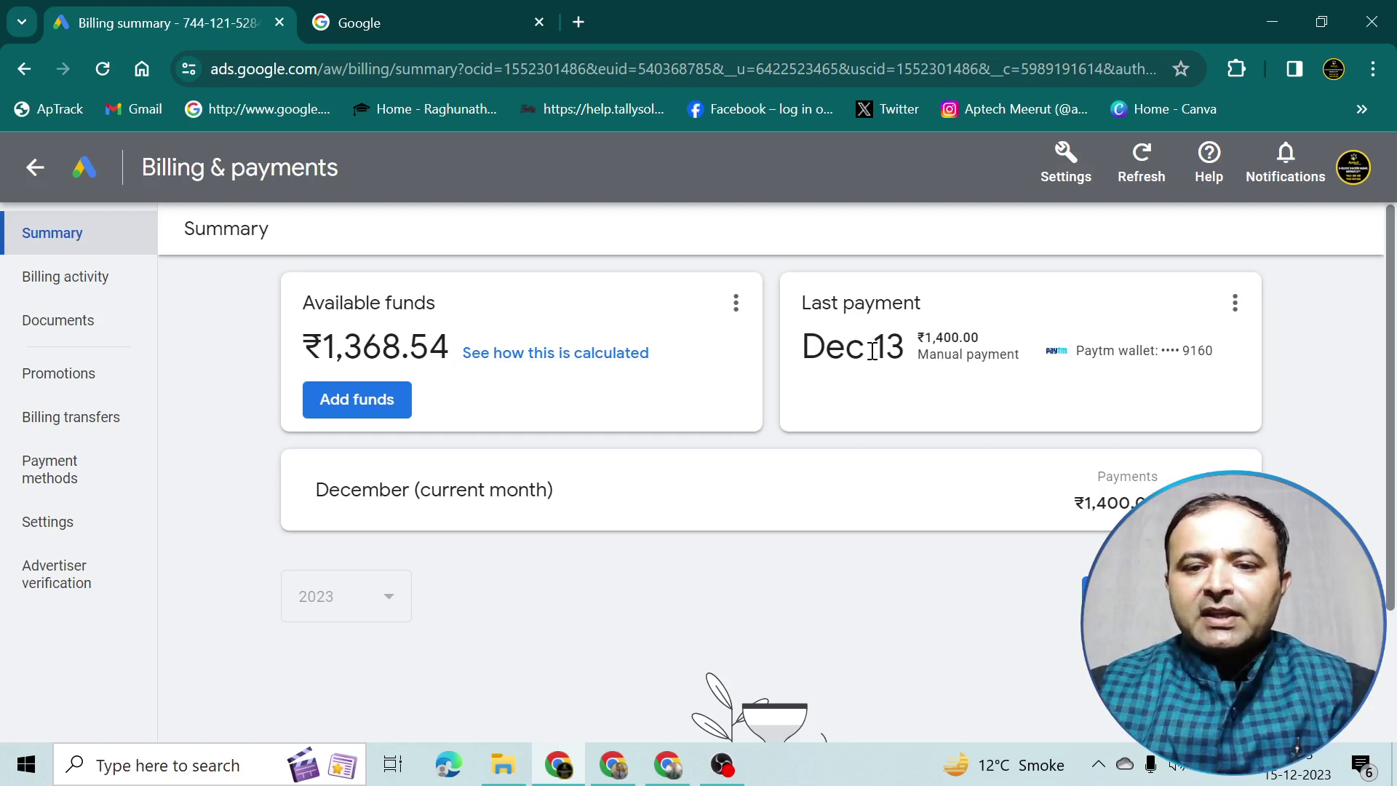
pyautogui.moveTo(918, 358); pyautogui.dragTo(1171, 350)
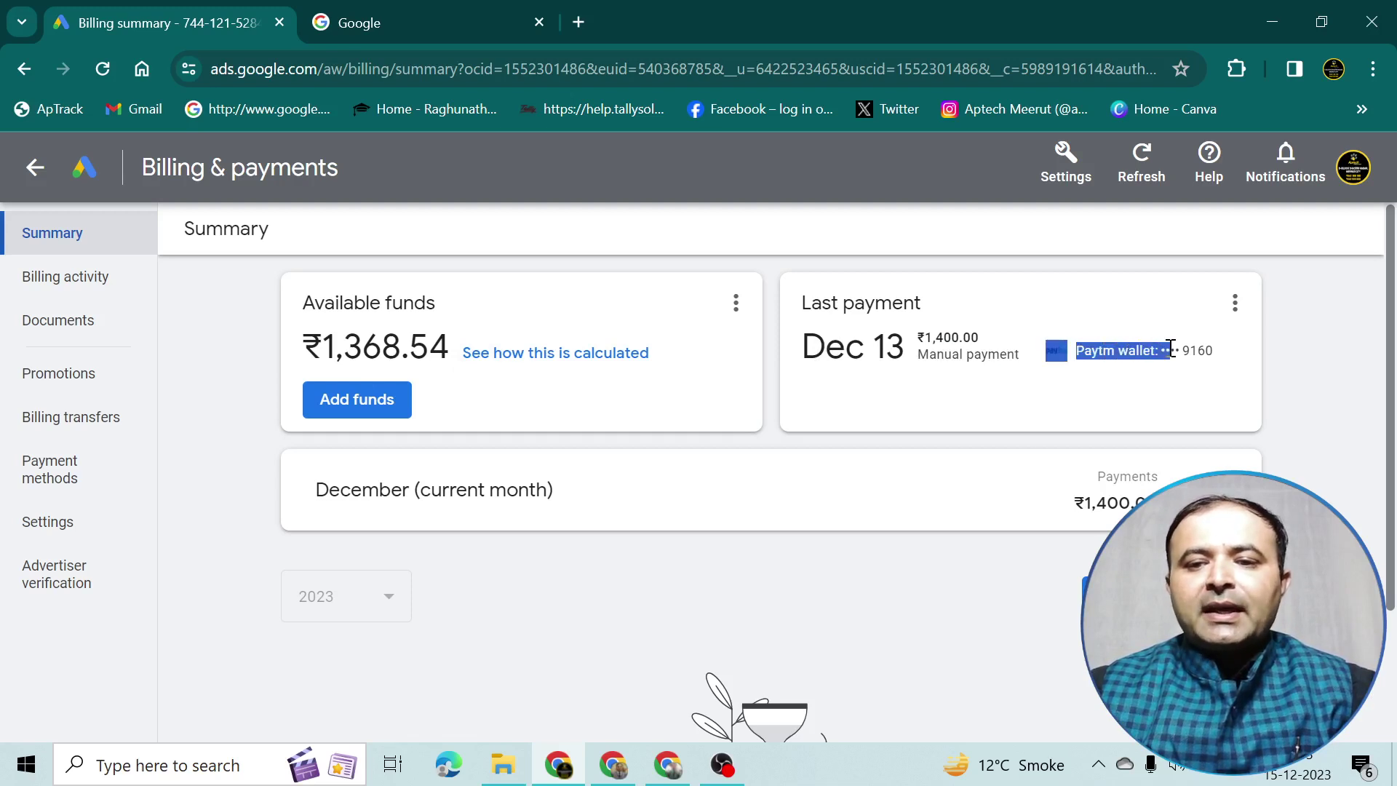
pyautogui.click(1344, 401)
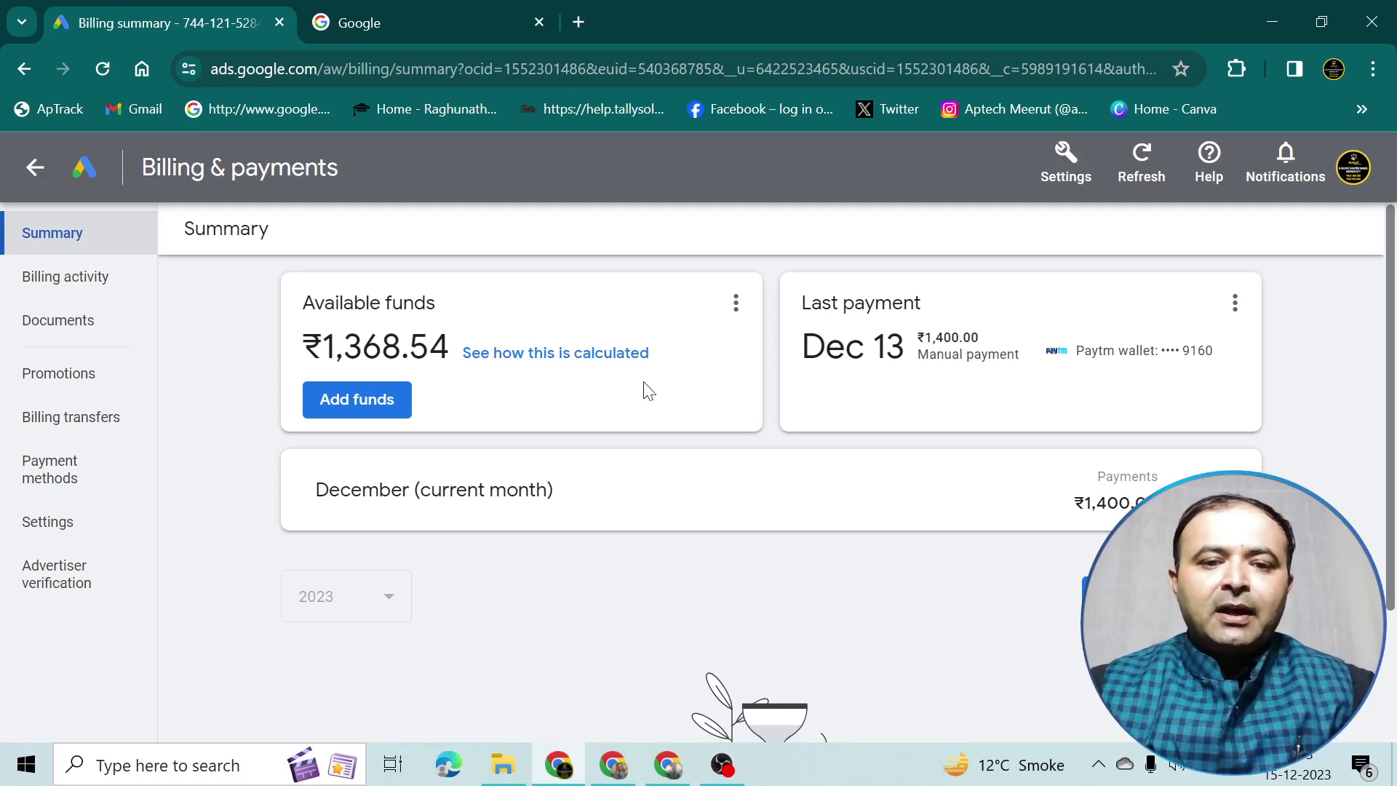
# - Check how the available funds are calculated, close the explanation, and open the account's billing activity
pyautogui.click(600, 346)
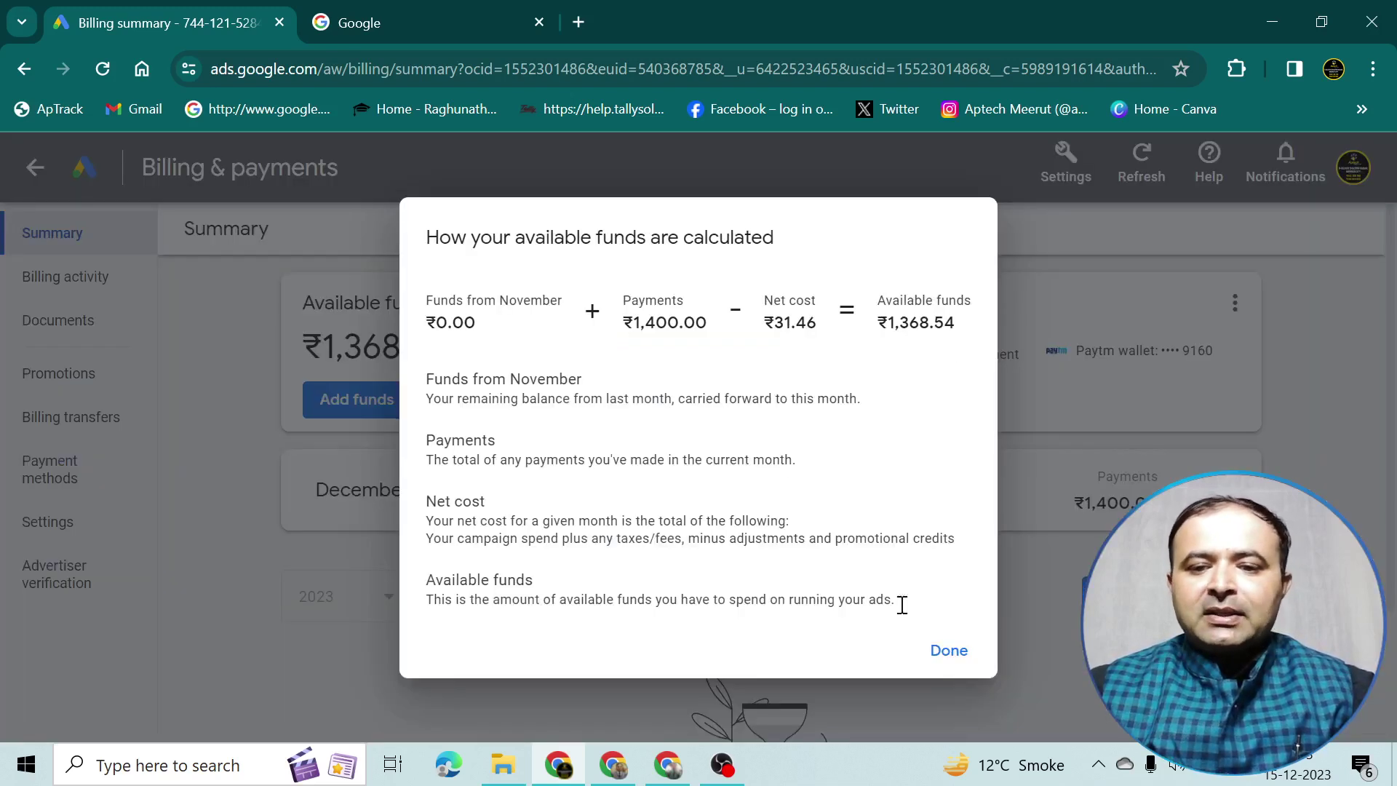
pyautogui.click(955, 662)
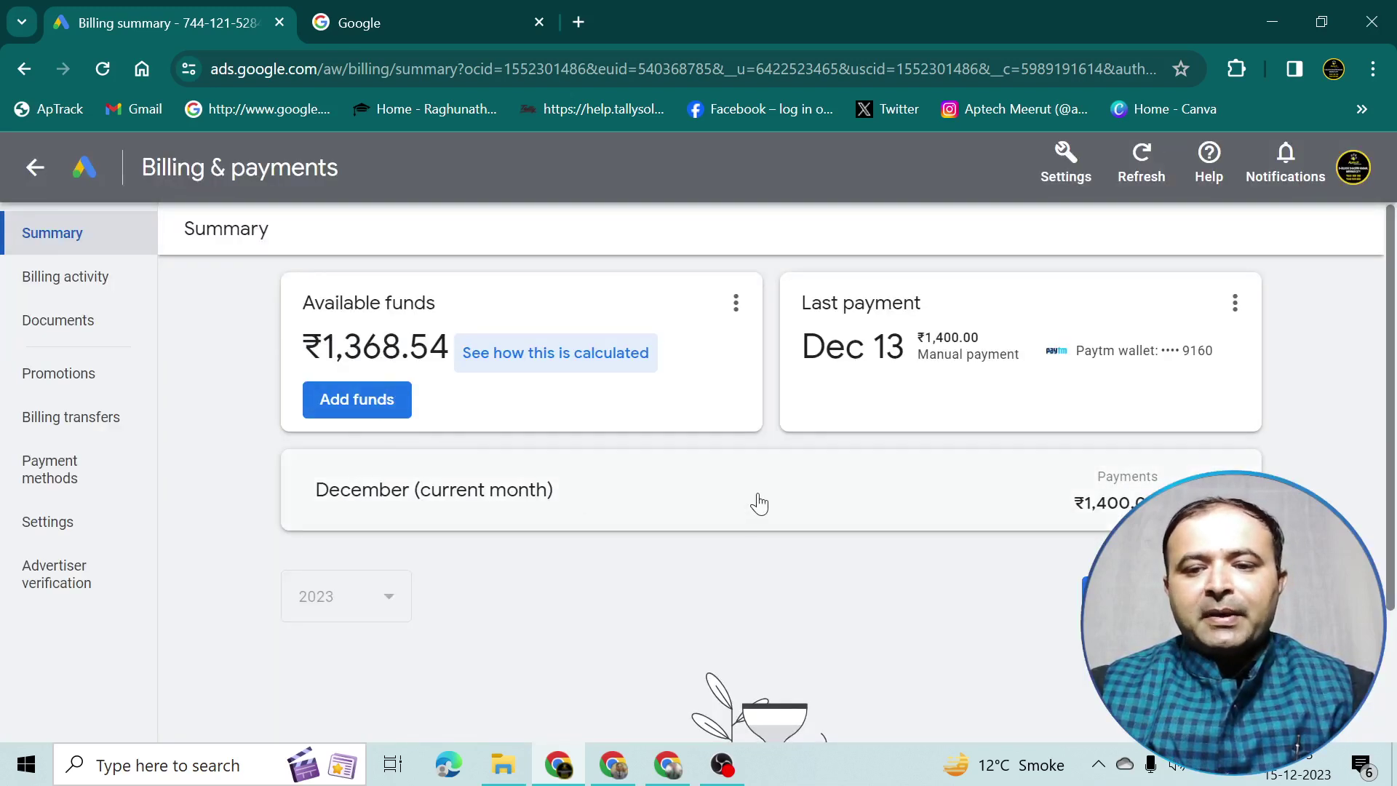
pyautogui.click(89, 275)
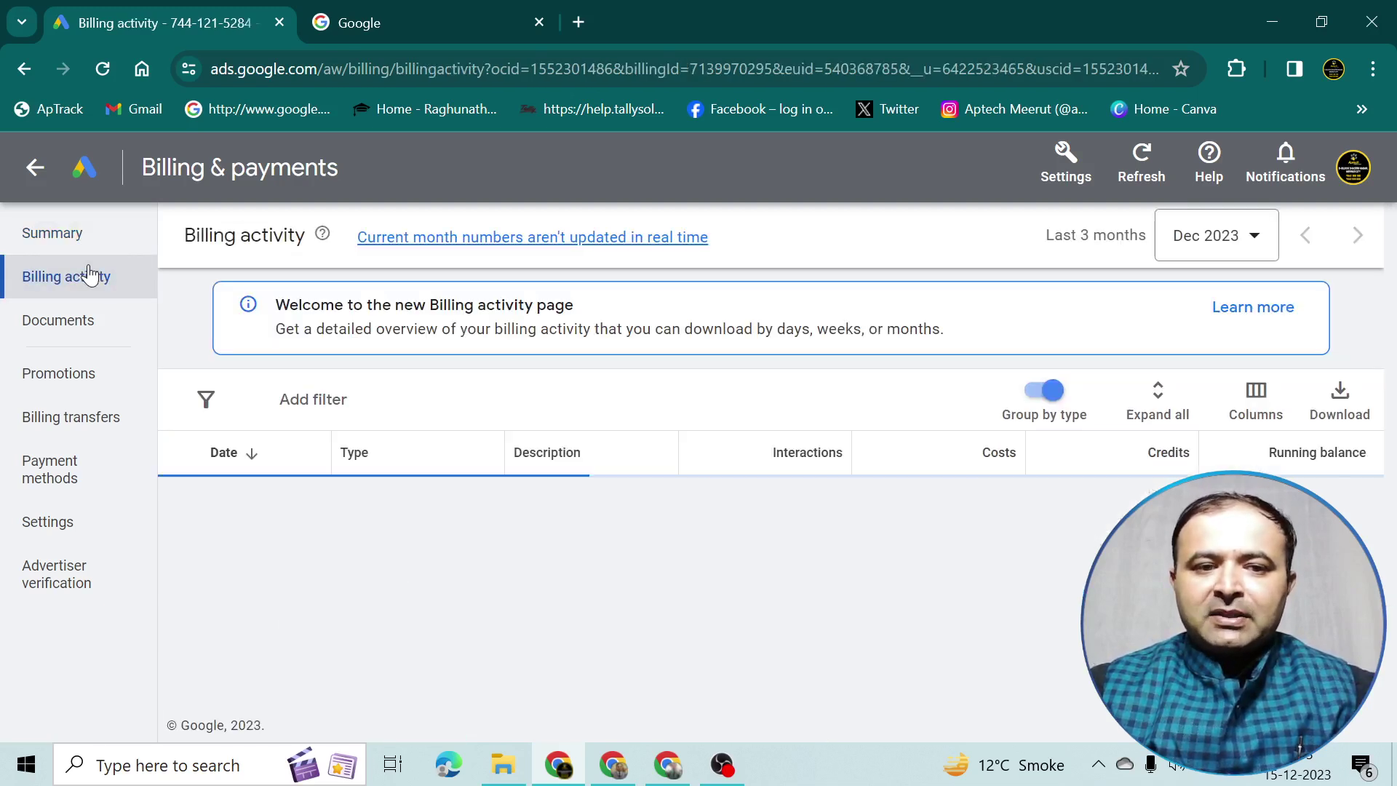
# - Review the December 2023 billing activity and look through the account's documents, promotions and billing transfers pages
pyautogui.scroll(-2, 575, 535)
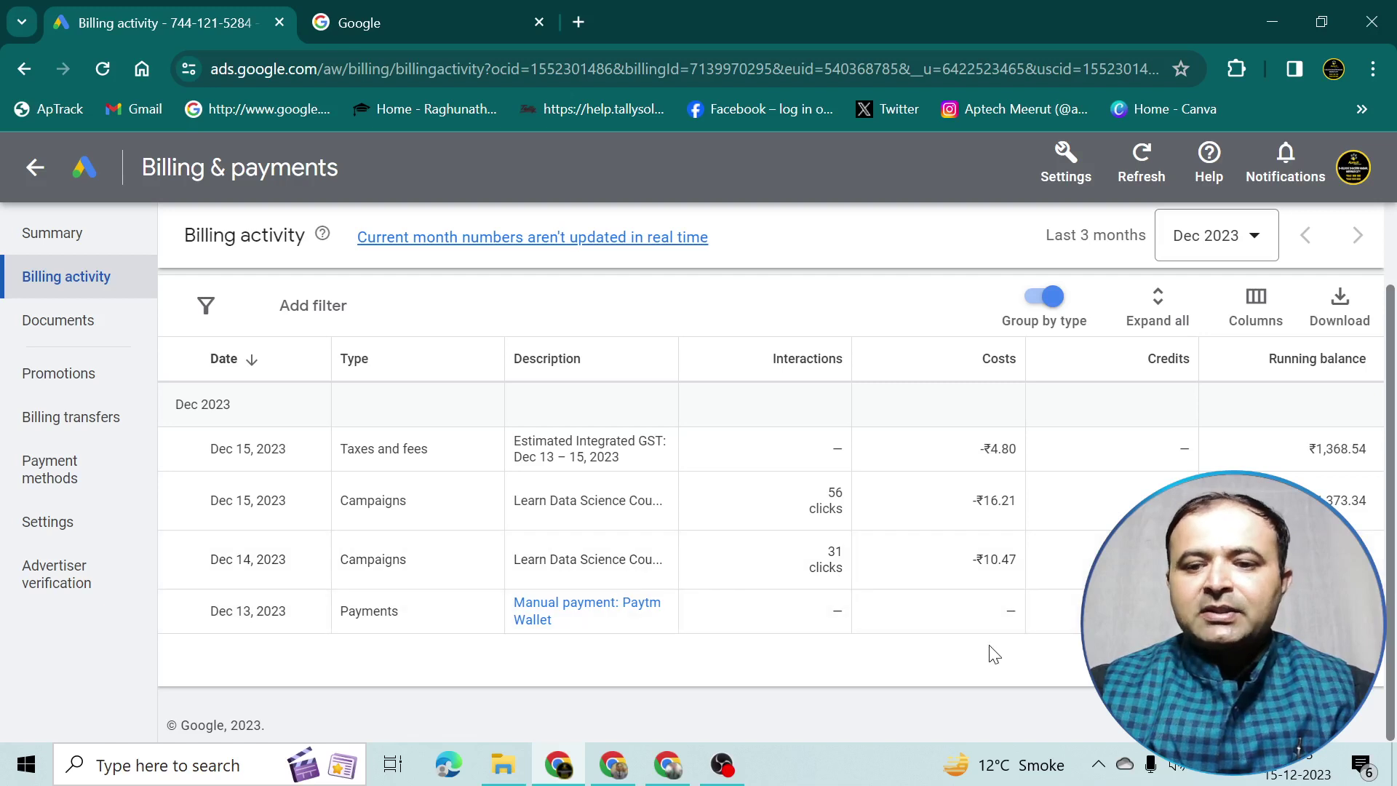
pyautogui.click(78, 321)
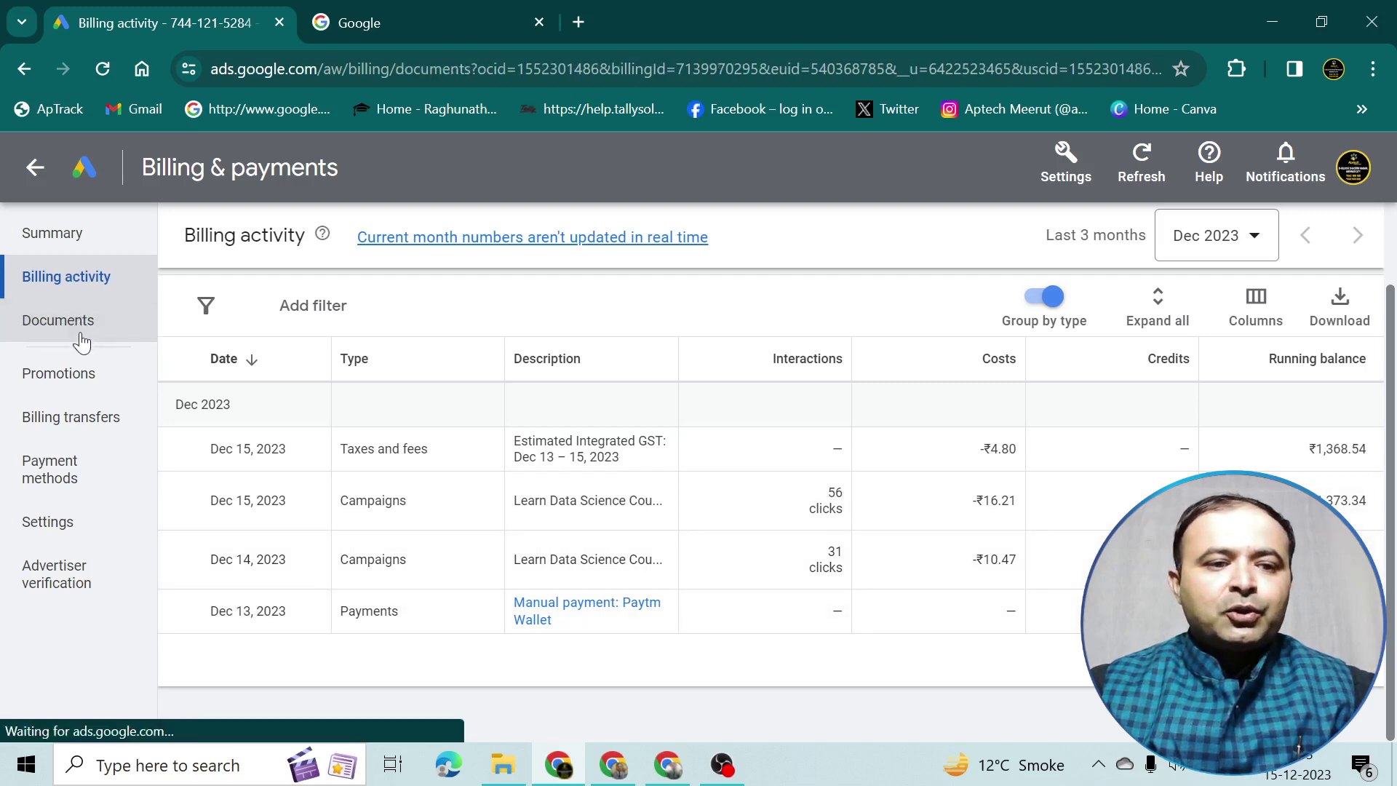
pyautogui.click(75, 391)
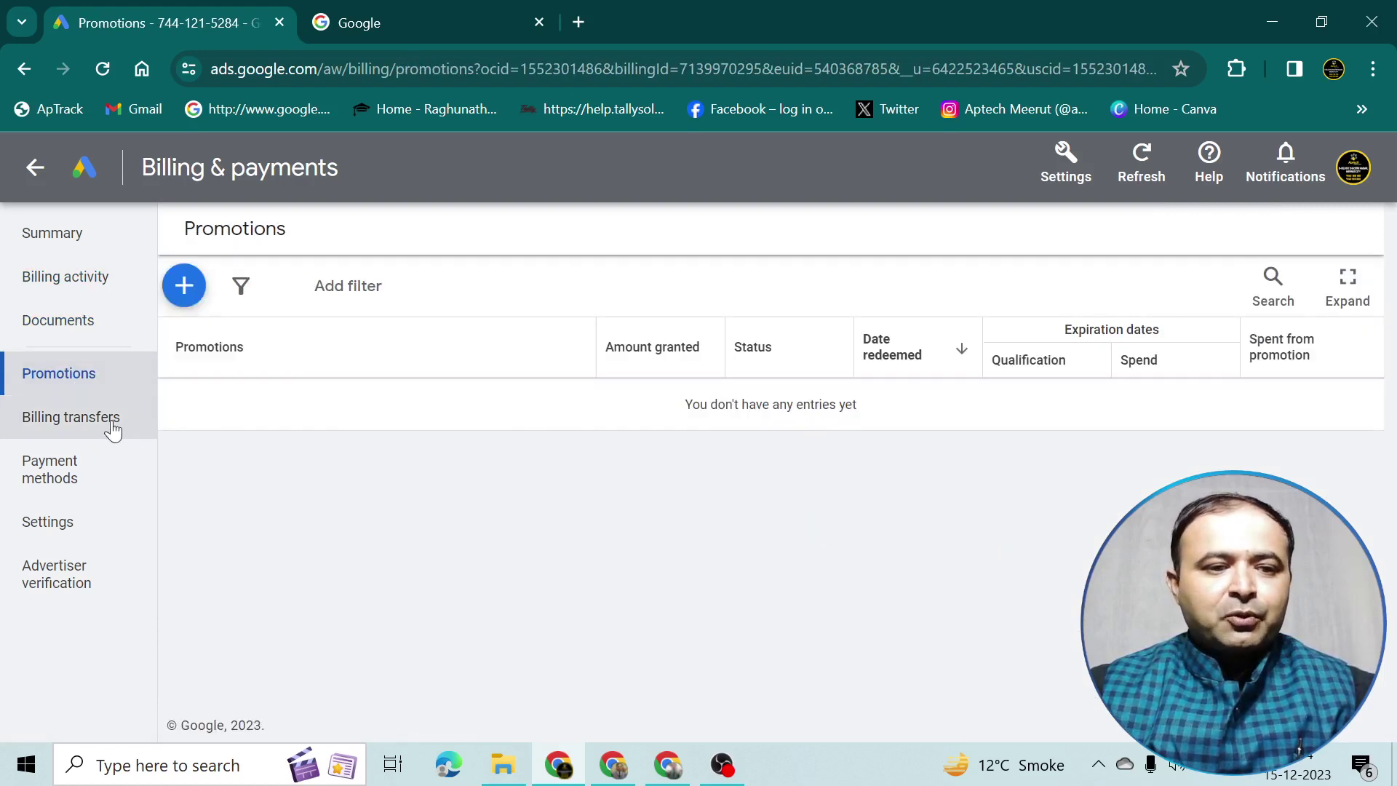
pyautogui.click(110, 425)
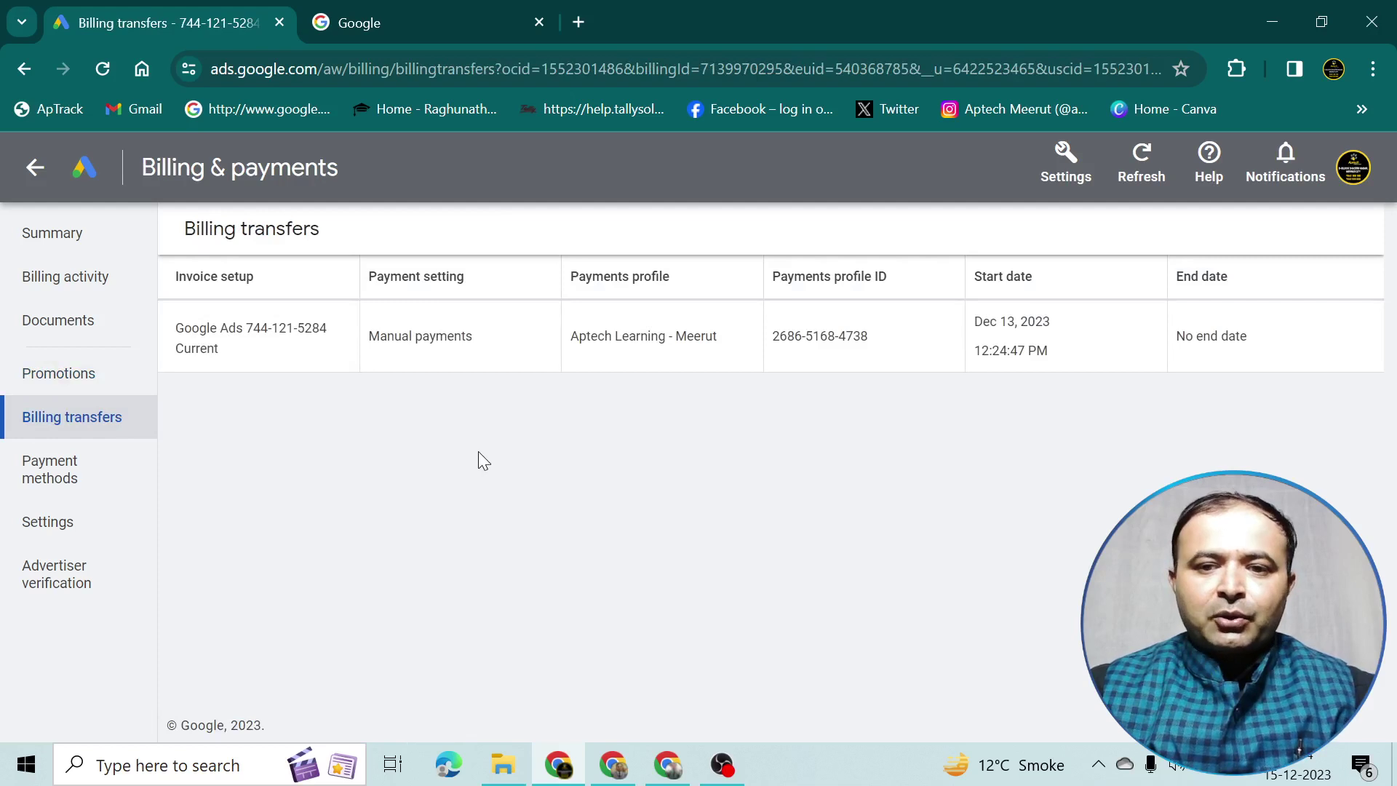
# - Check the account's payment methods and billing settings, and return through the billing summary to the data science campaign's details
pyautogui.click(86, 489)
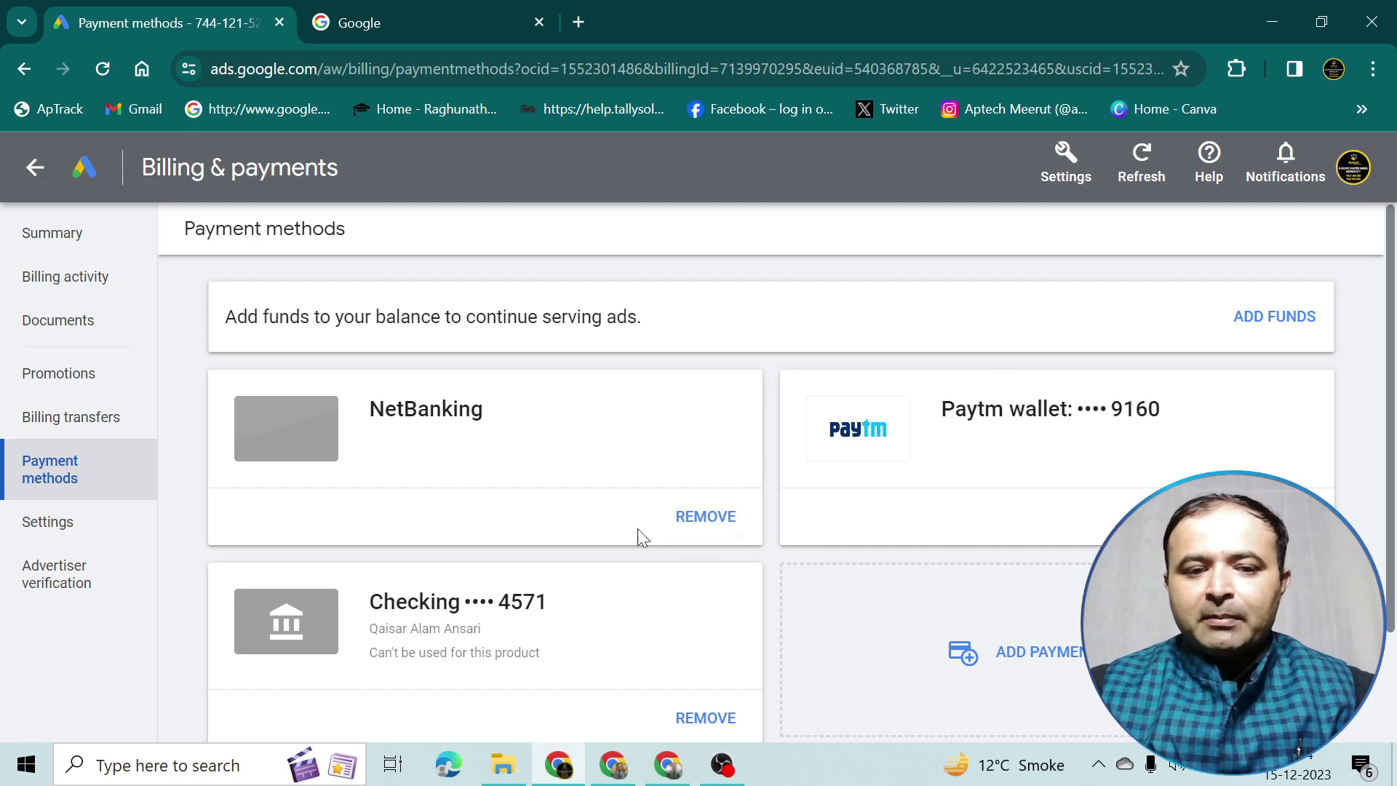
pyautogui.click(67, 535)
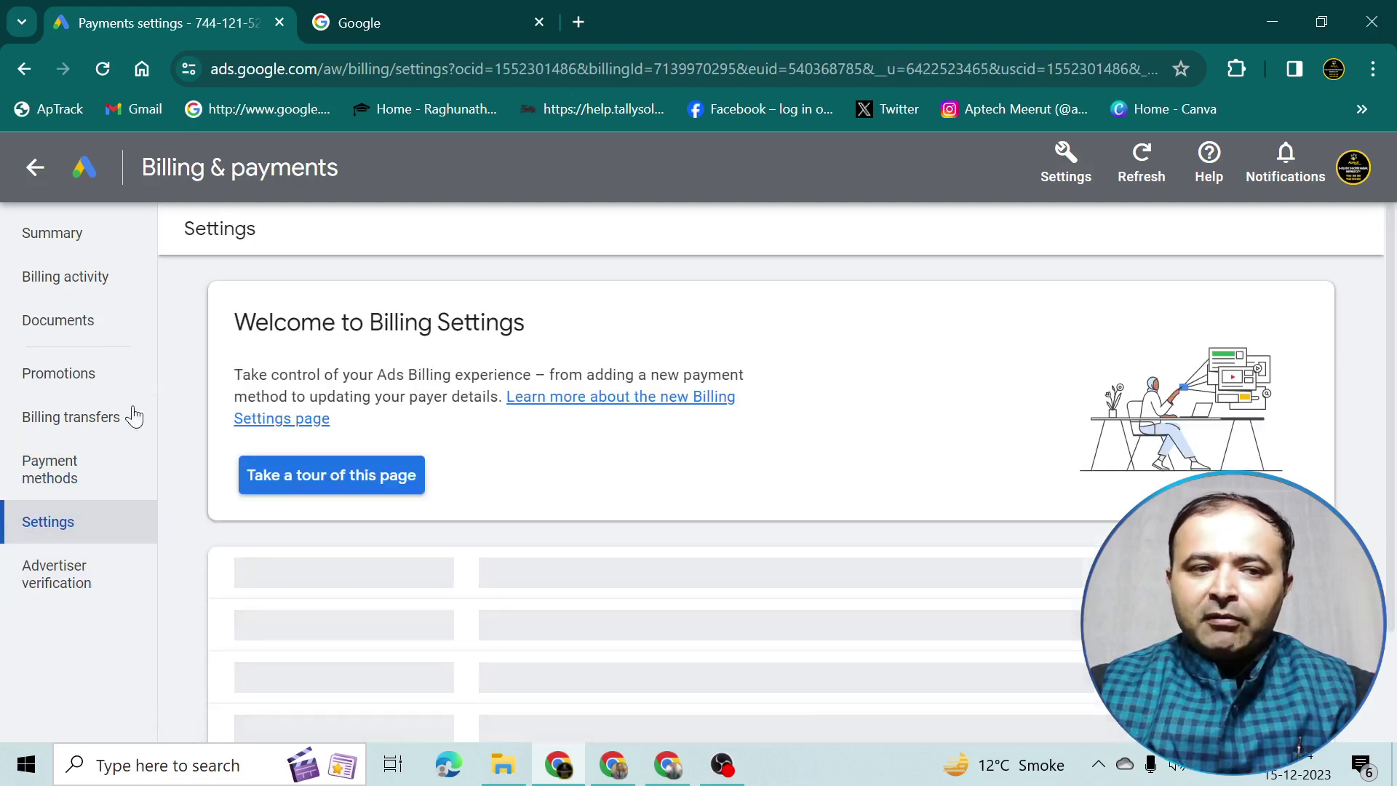
pyautogui.click(32, 240)
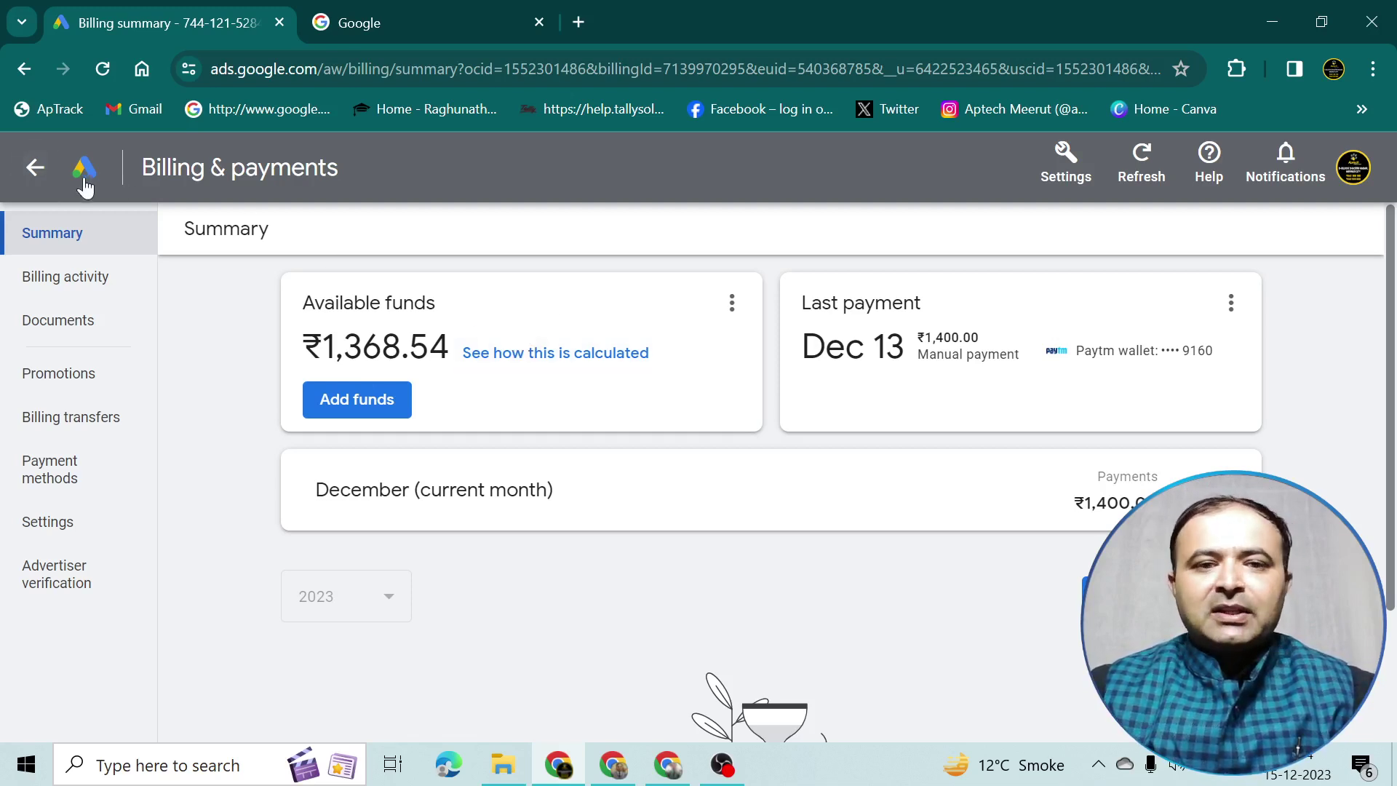
pyautogui.click(37, 178)
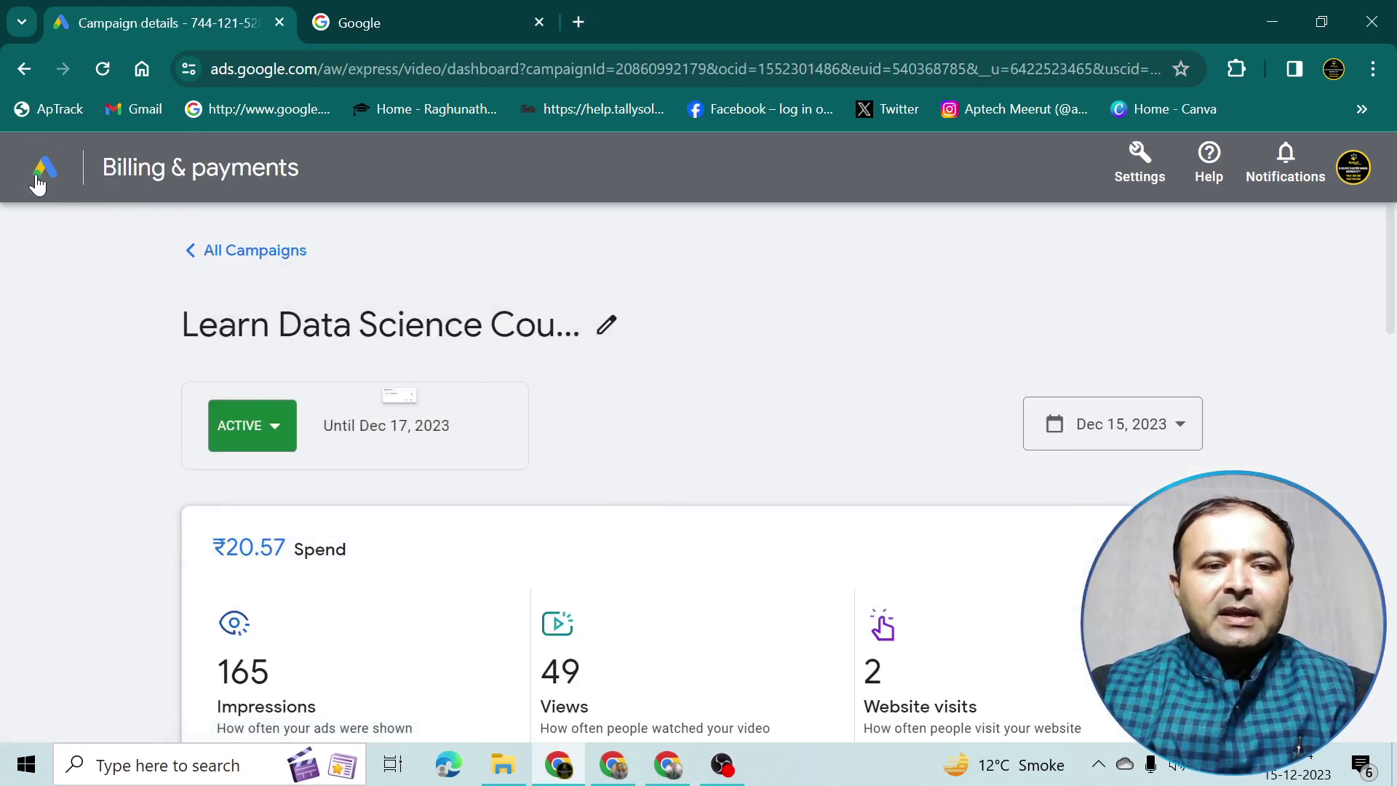
pyautogui.scroll(-1, 637, 337)
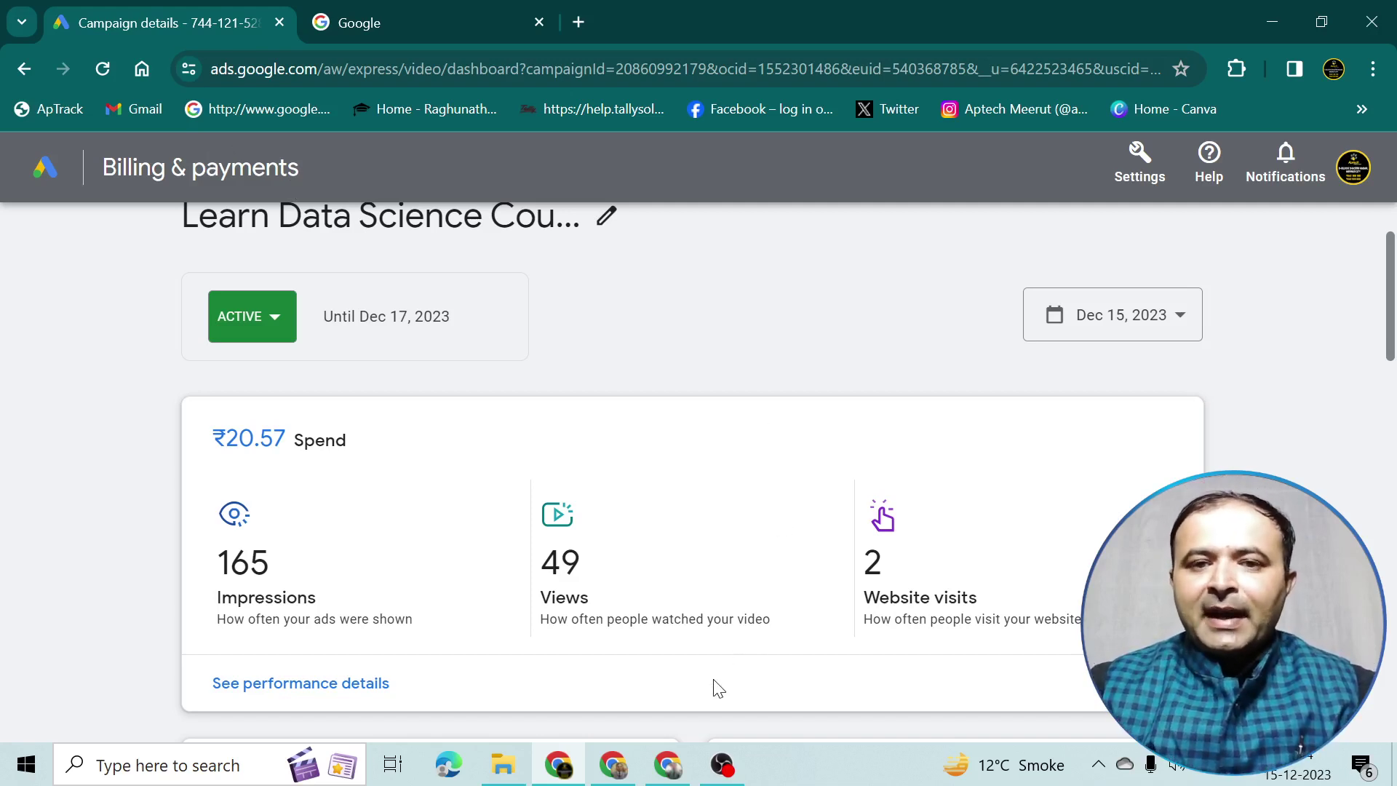
# - Review the new account's payment confirmation form and promotional offer, glance at the YouTube channel, and return to the running campaign
pyautogui.click(612, 766)
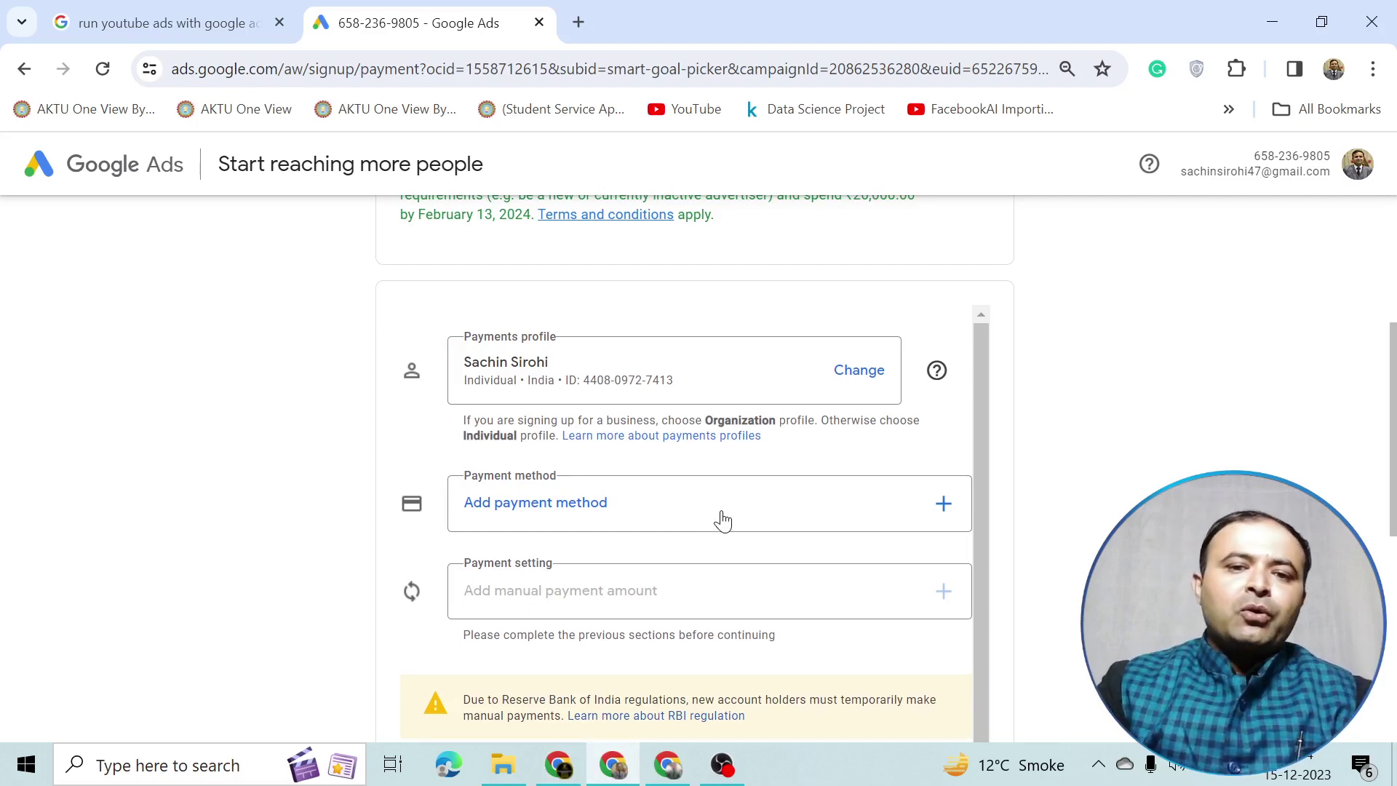
pyautogui.scroll(4, 723, 520)
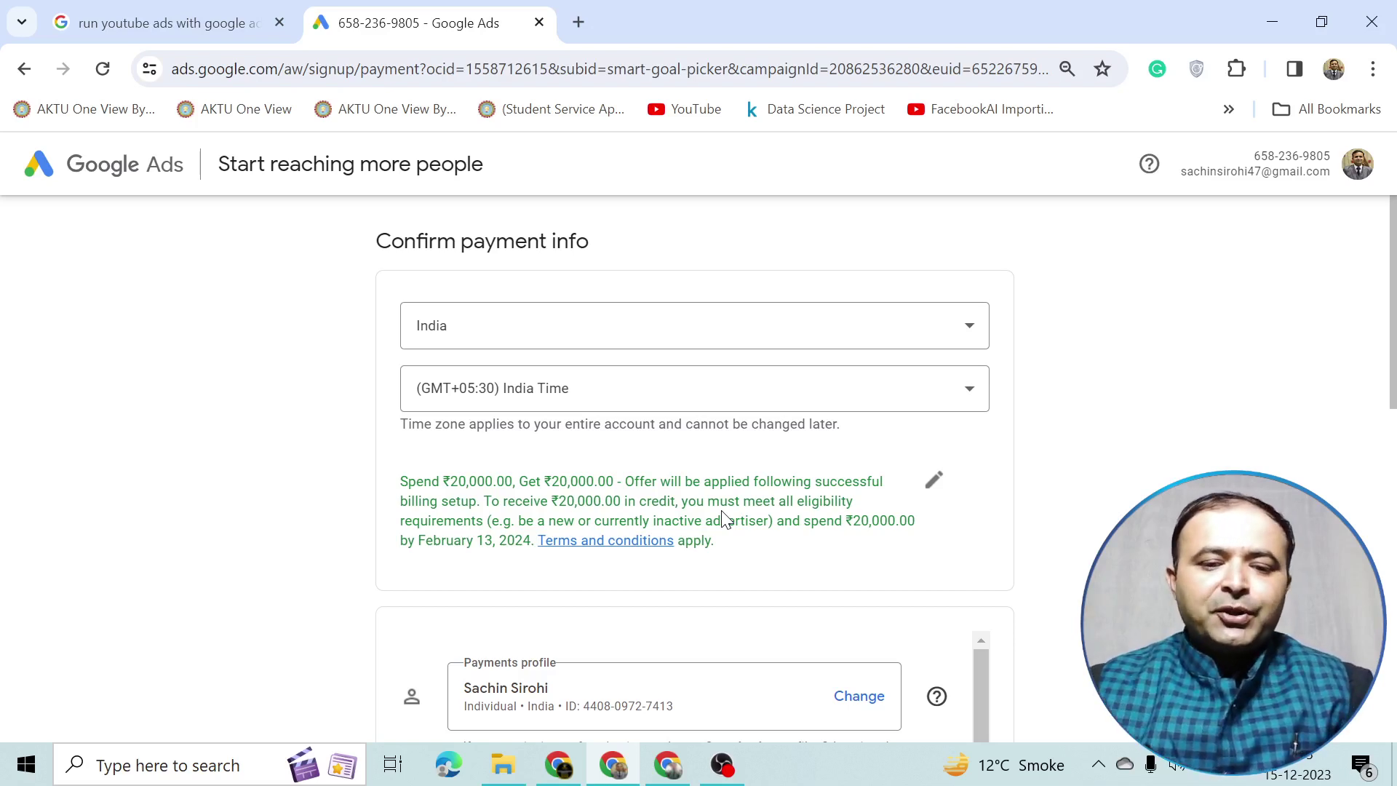
pyautogui.click(679, 776)
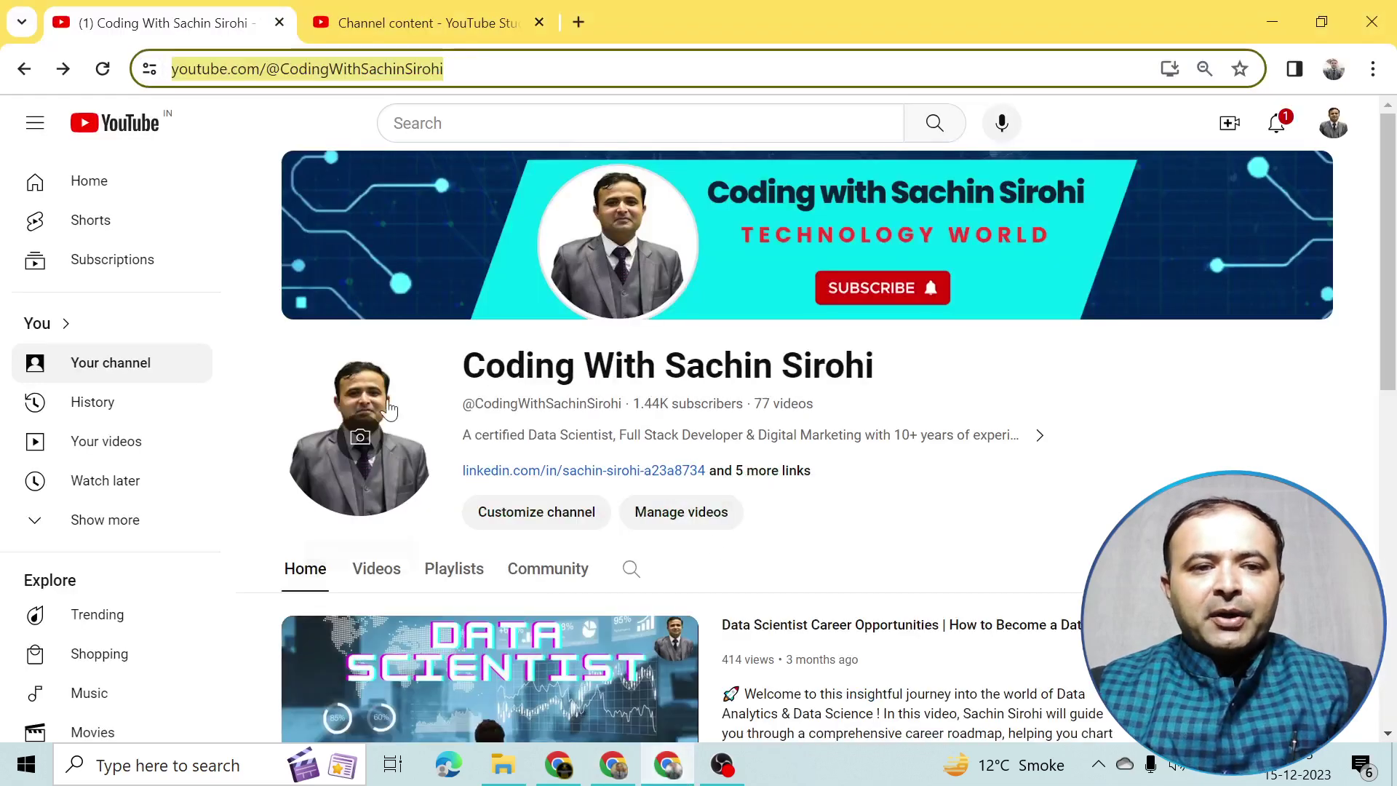
pyautogui.click(561, 770)
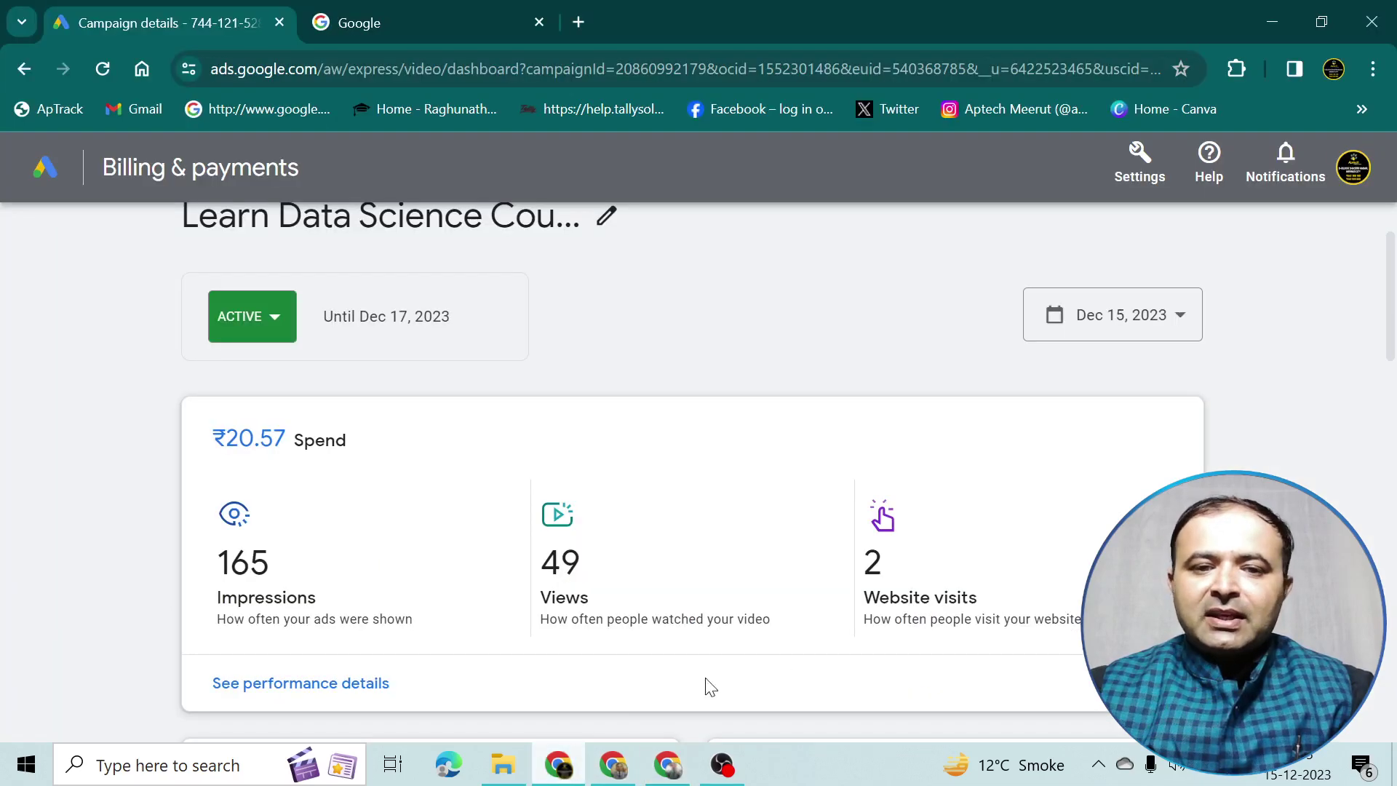
# - Examine the data science campaign's performance figures, interests, demographics, ad preview, locations, budget and ad schedule
pyautogui.scroll(-1, 709, 687)
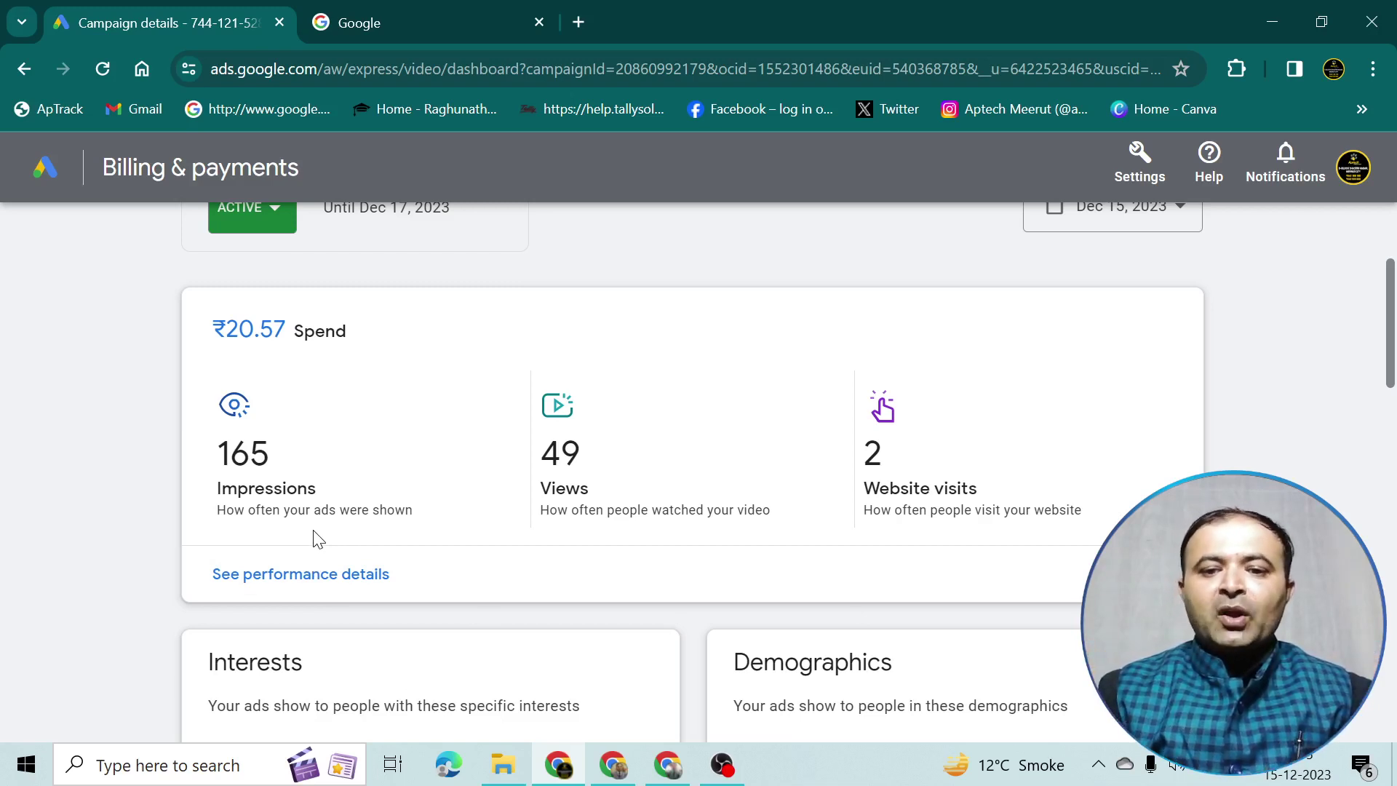
pyautogui.scroll(-4, 319, 538)
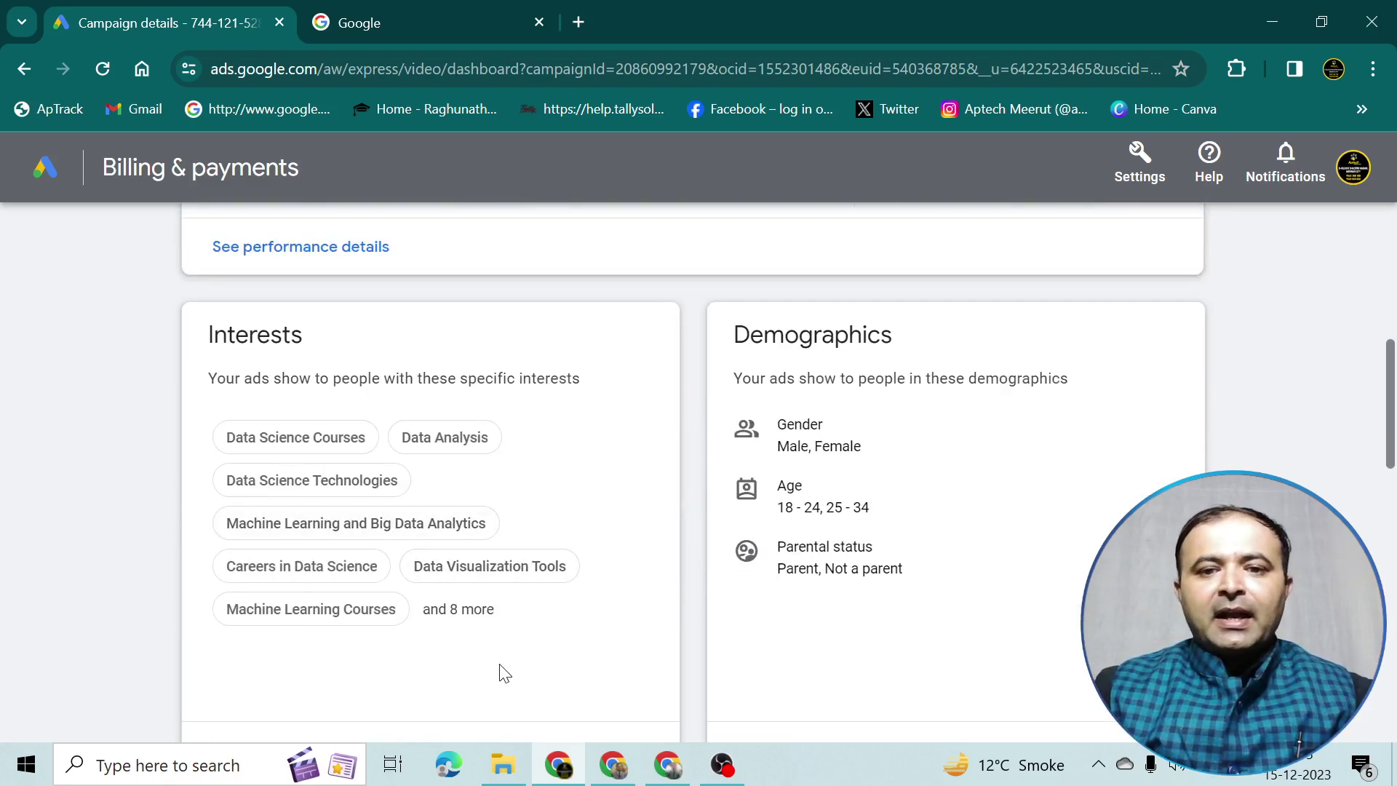
pyautogui.scroll(-10, 504, 673)
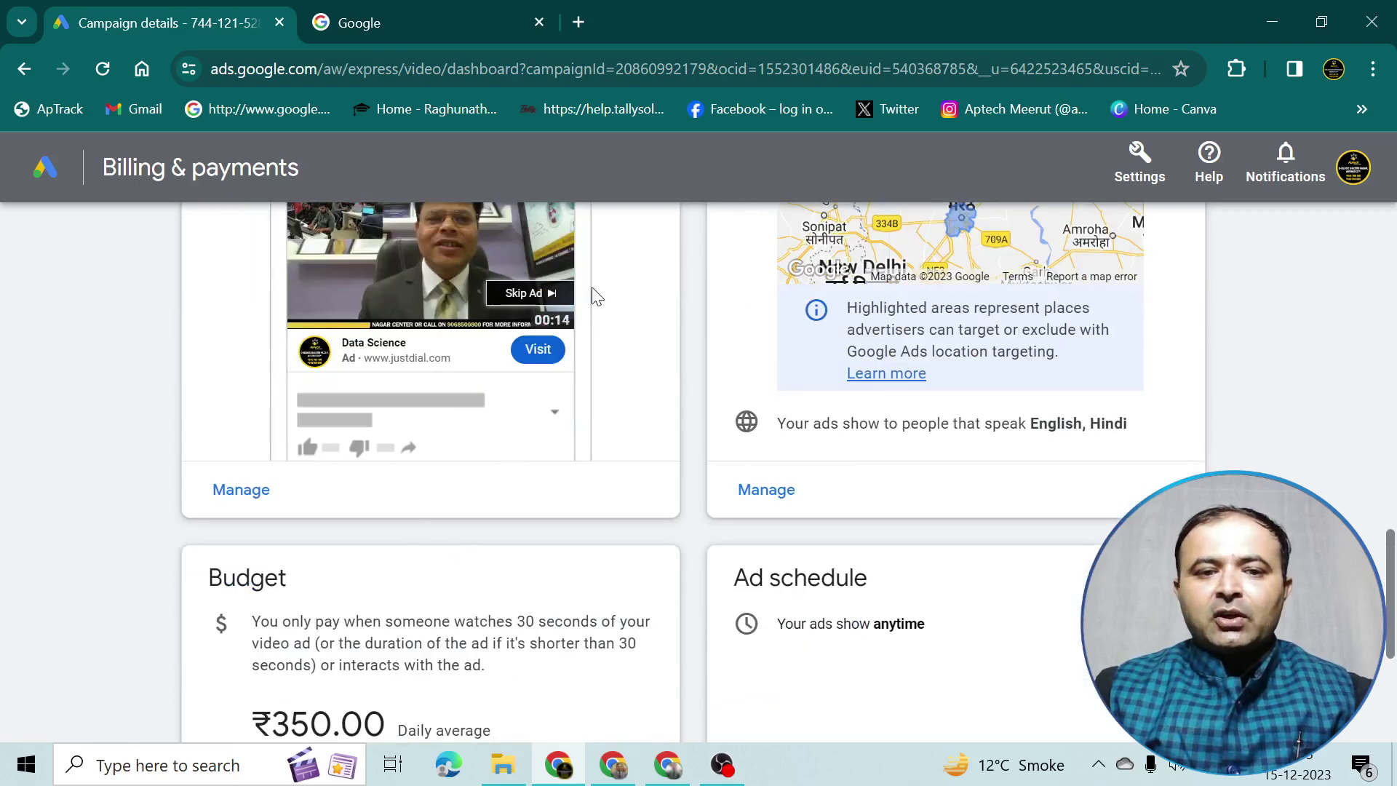
pyautogui.scroll(-2, 602, 405)
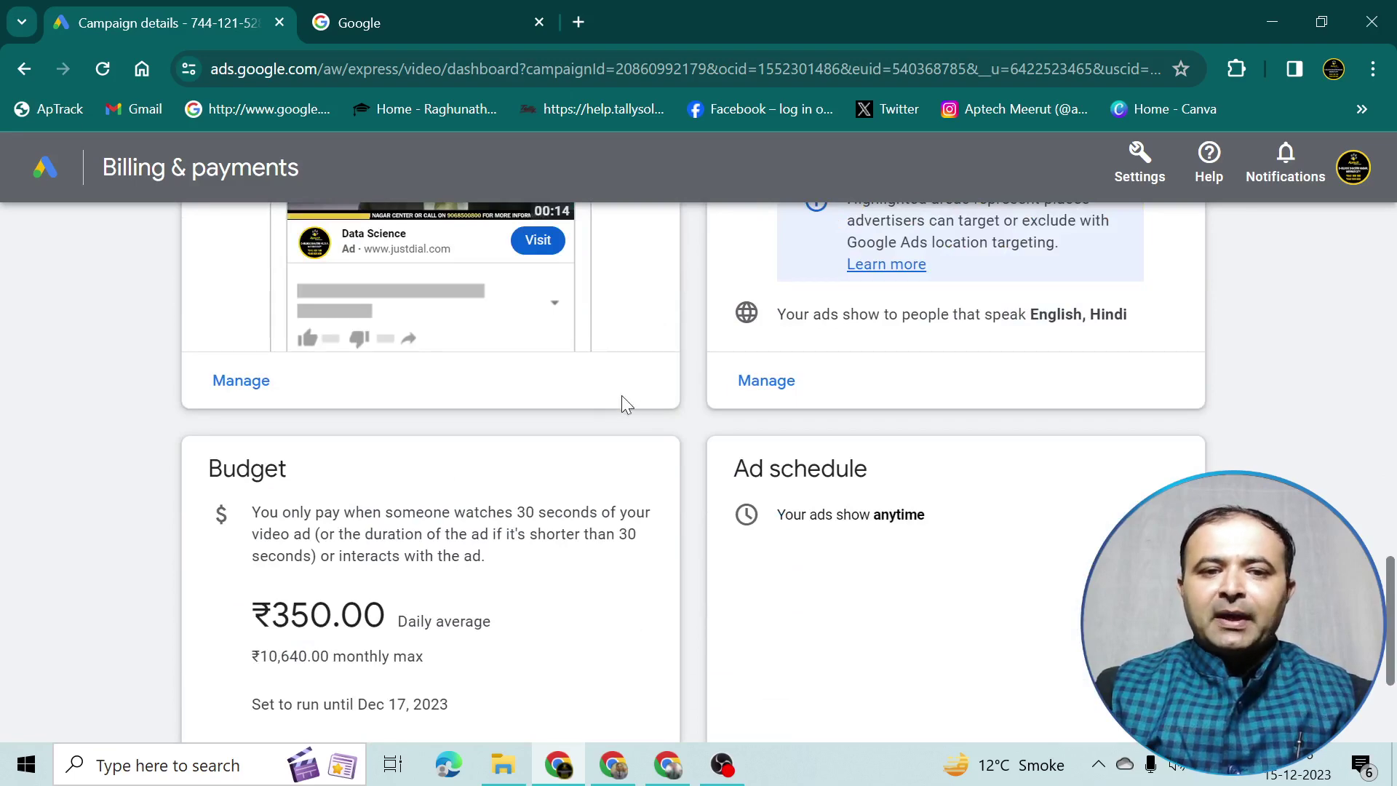
pyautogui.scroll(-2, 821, 444)
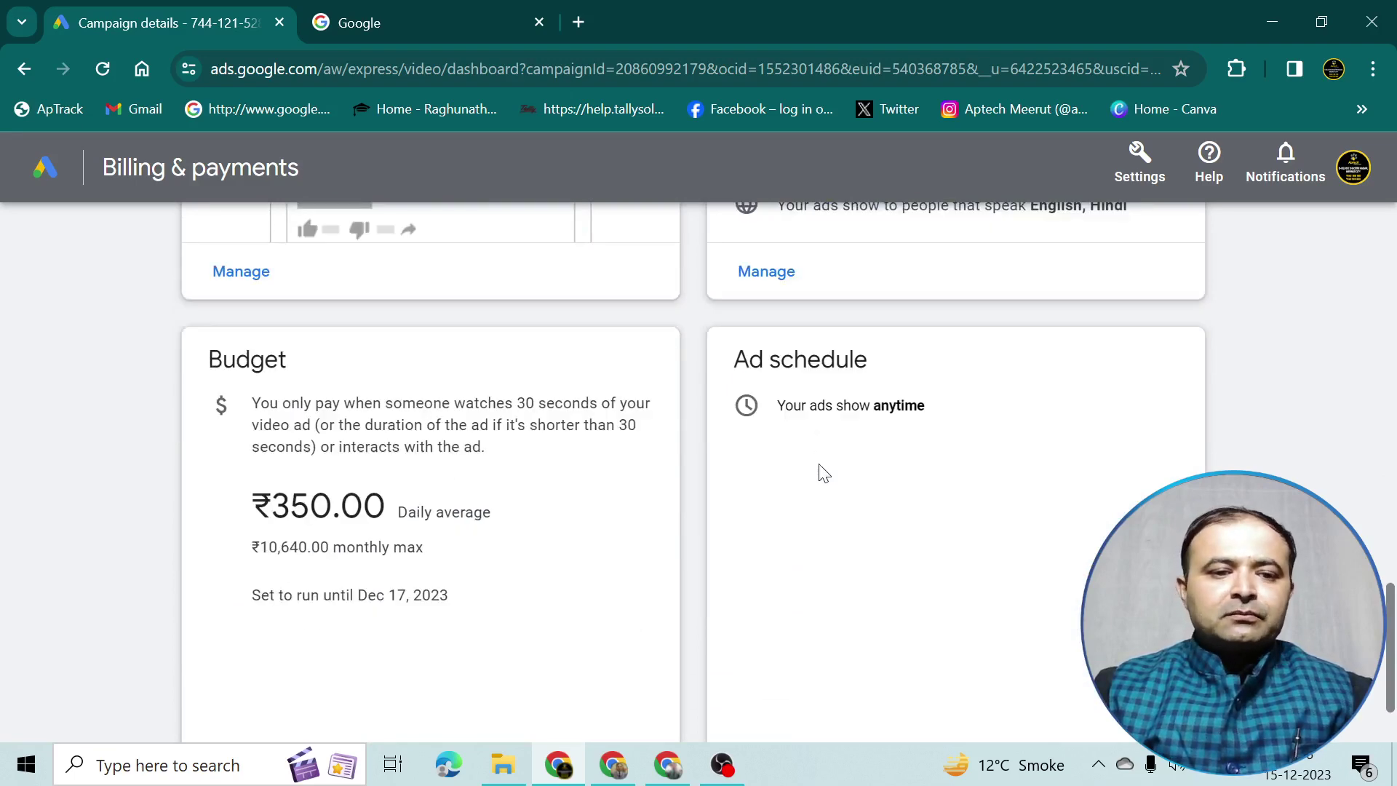
pyautogui.scroll(15, 518, 555)
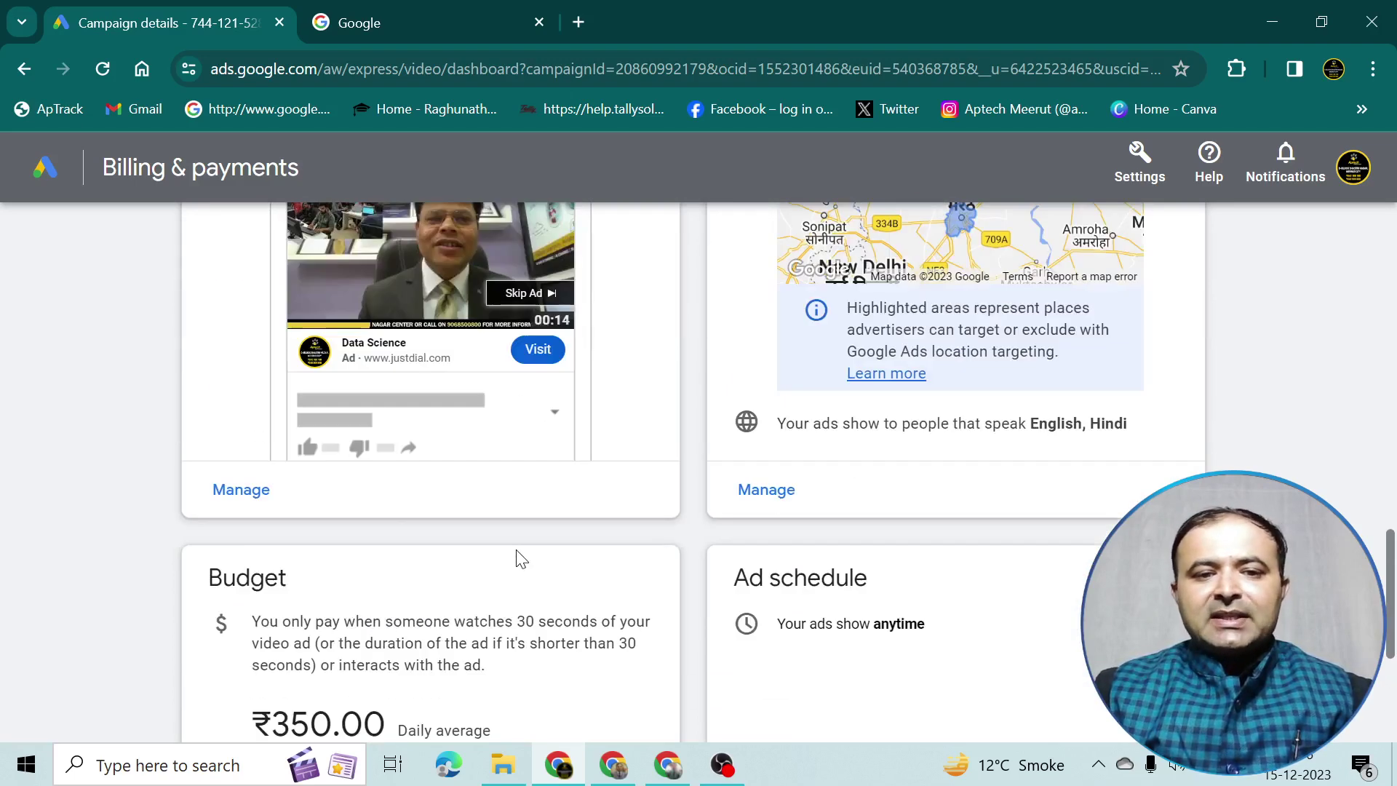
pyautogui.scroll(5, 521, 558)
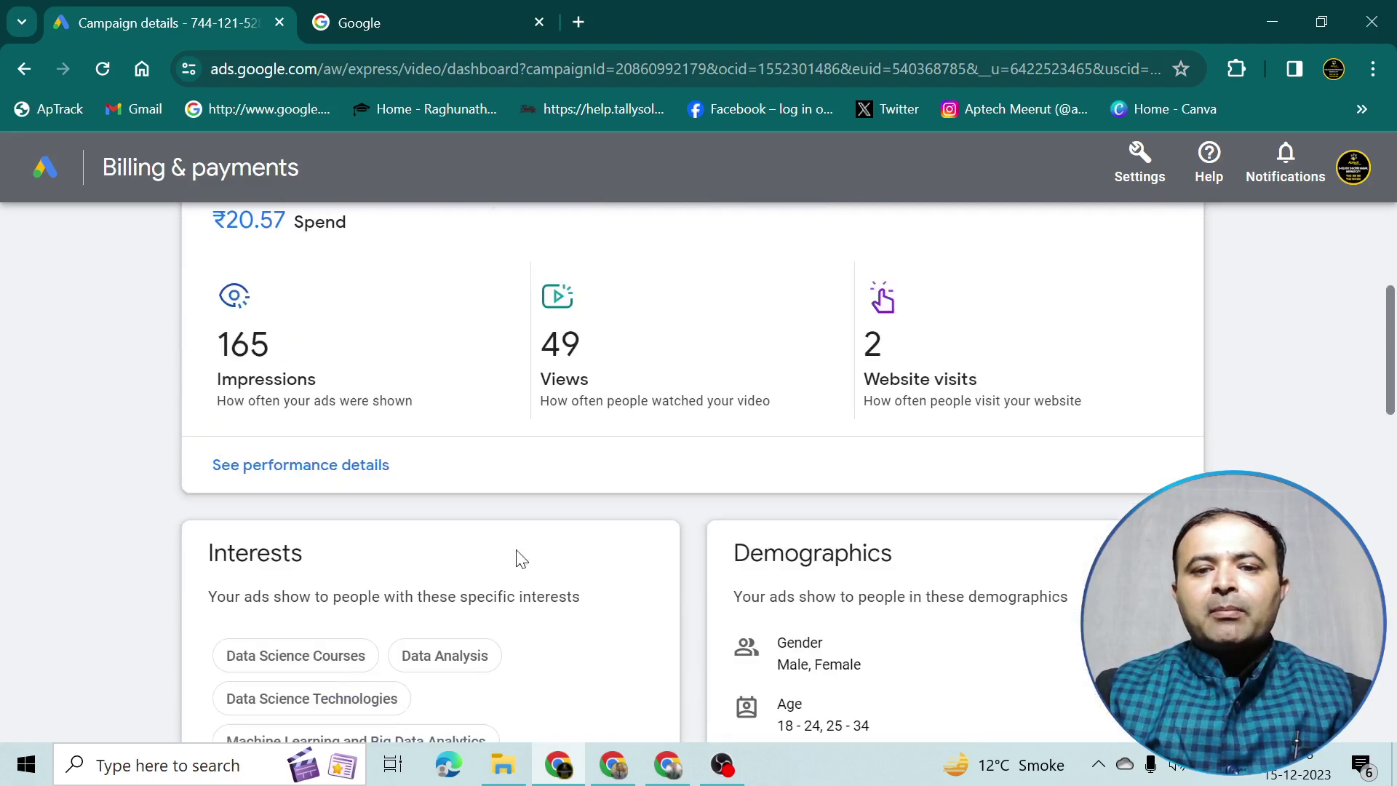
pyautogui.scroll(3, 521, 558)
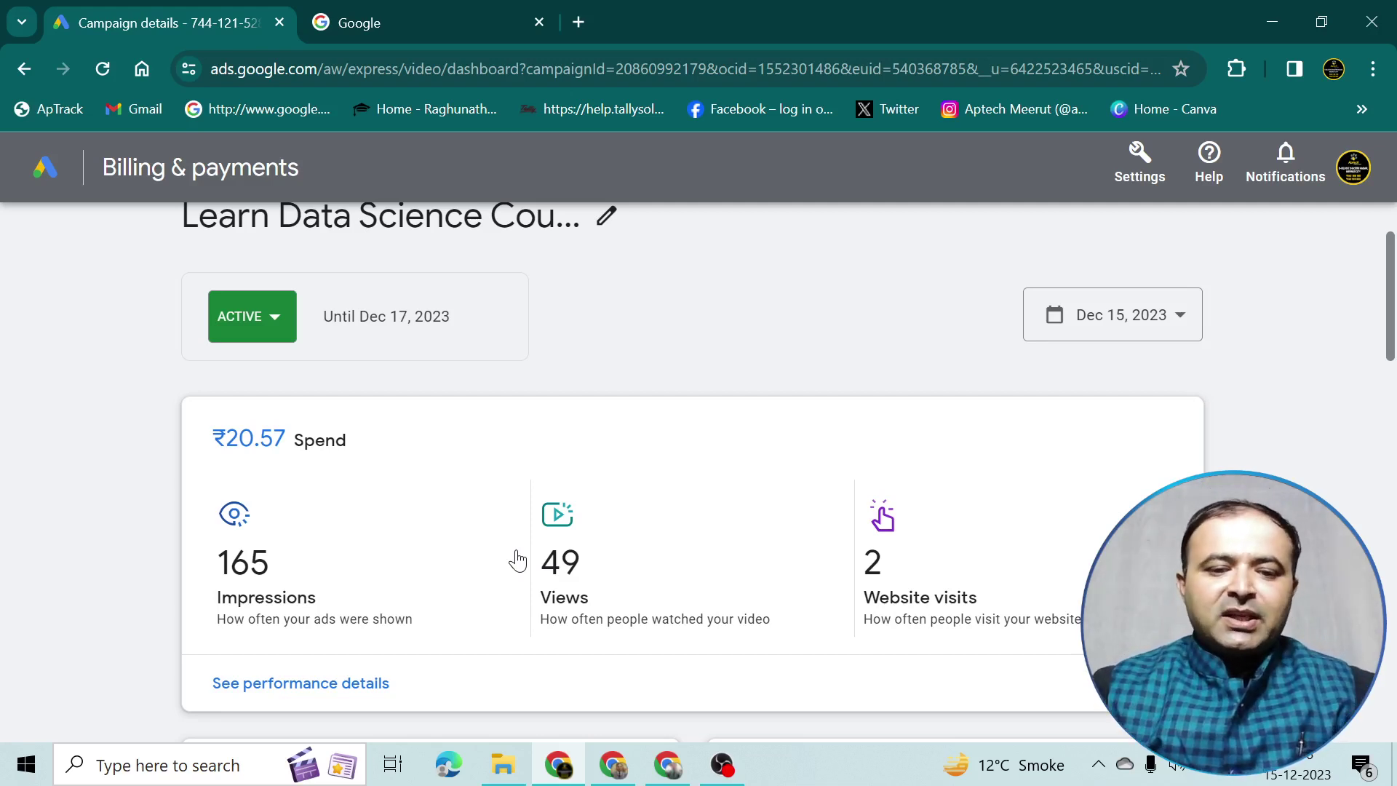
# - Bring up the new account's payment confirmation page and switch to the YouTube channel's home page
pyautogui.click(616, 773)
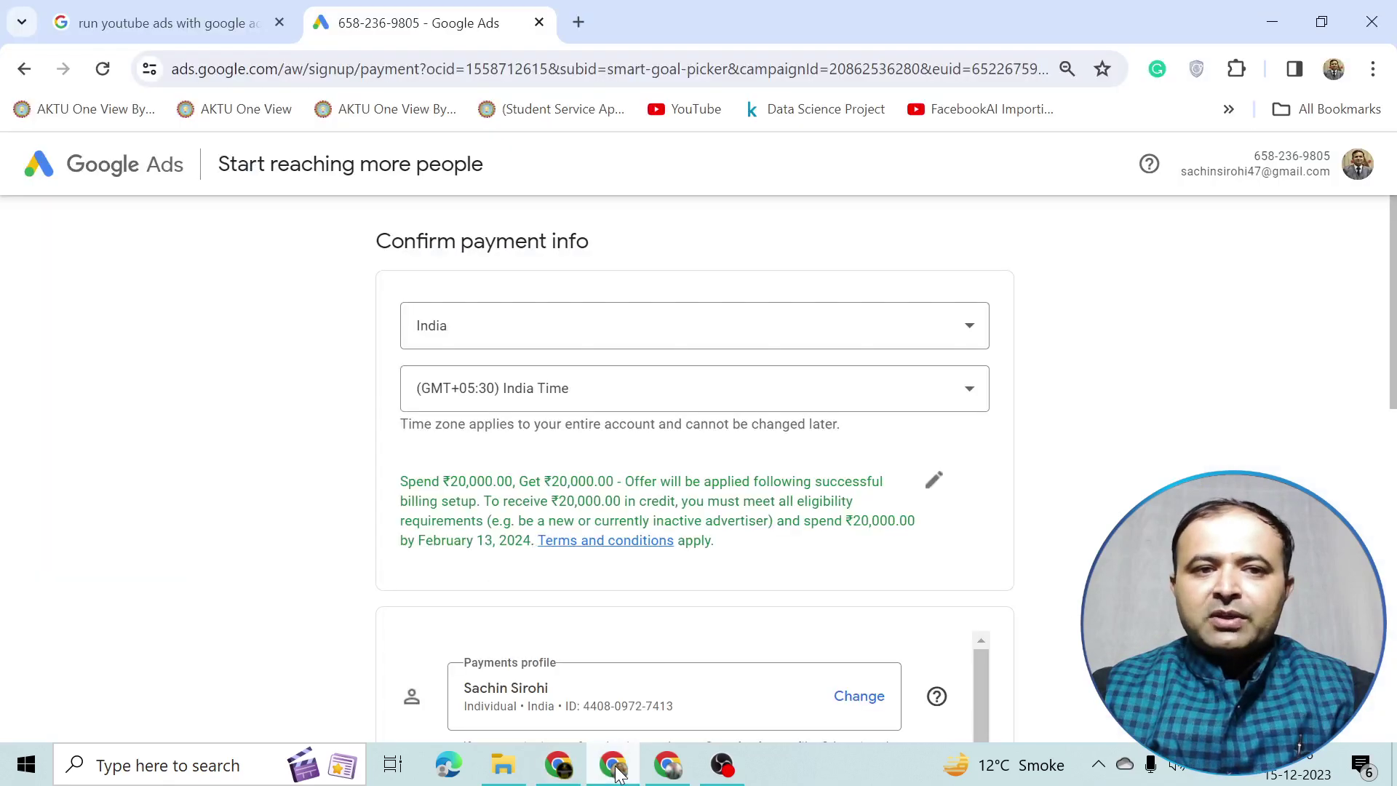
pyautogui.click(671, 773)
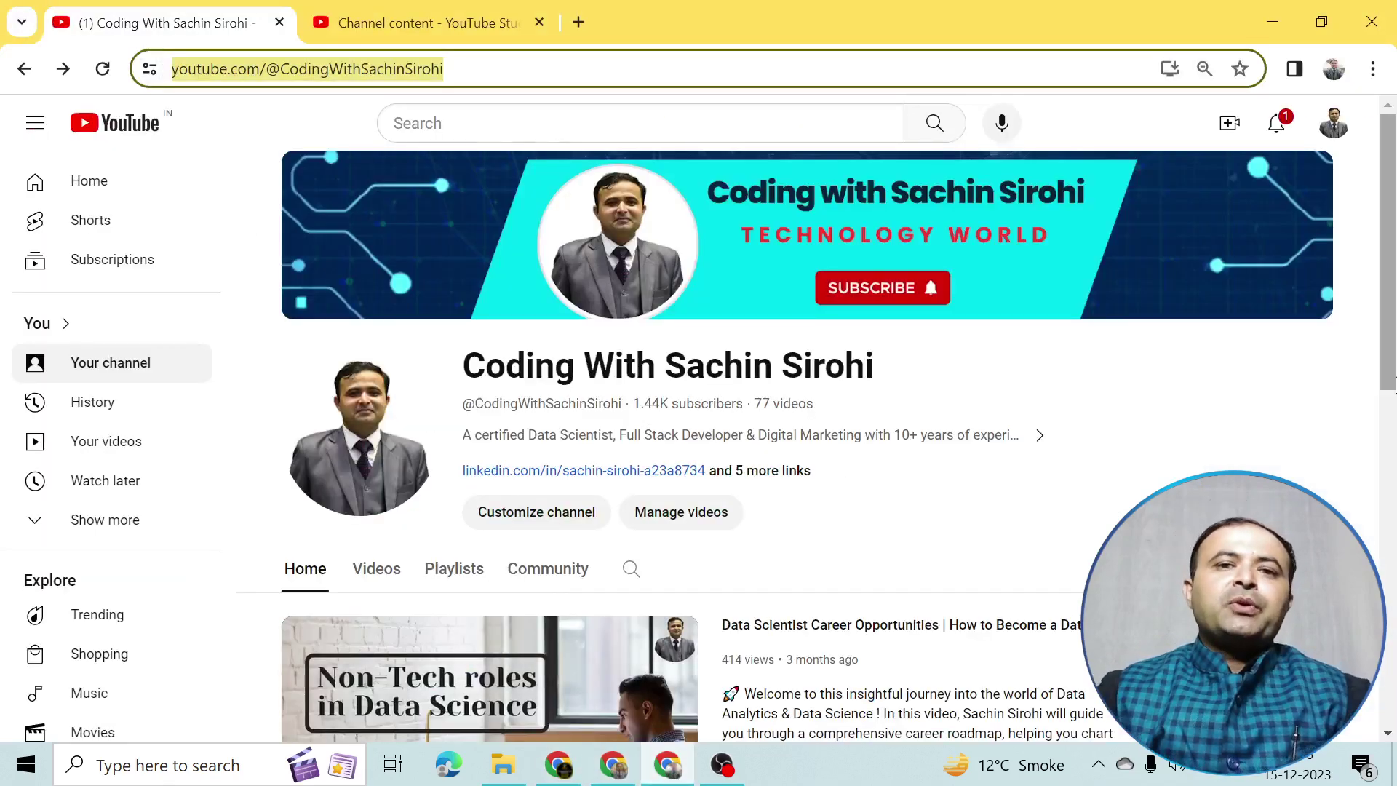